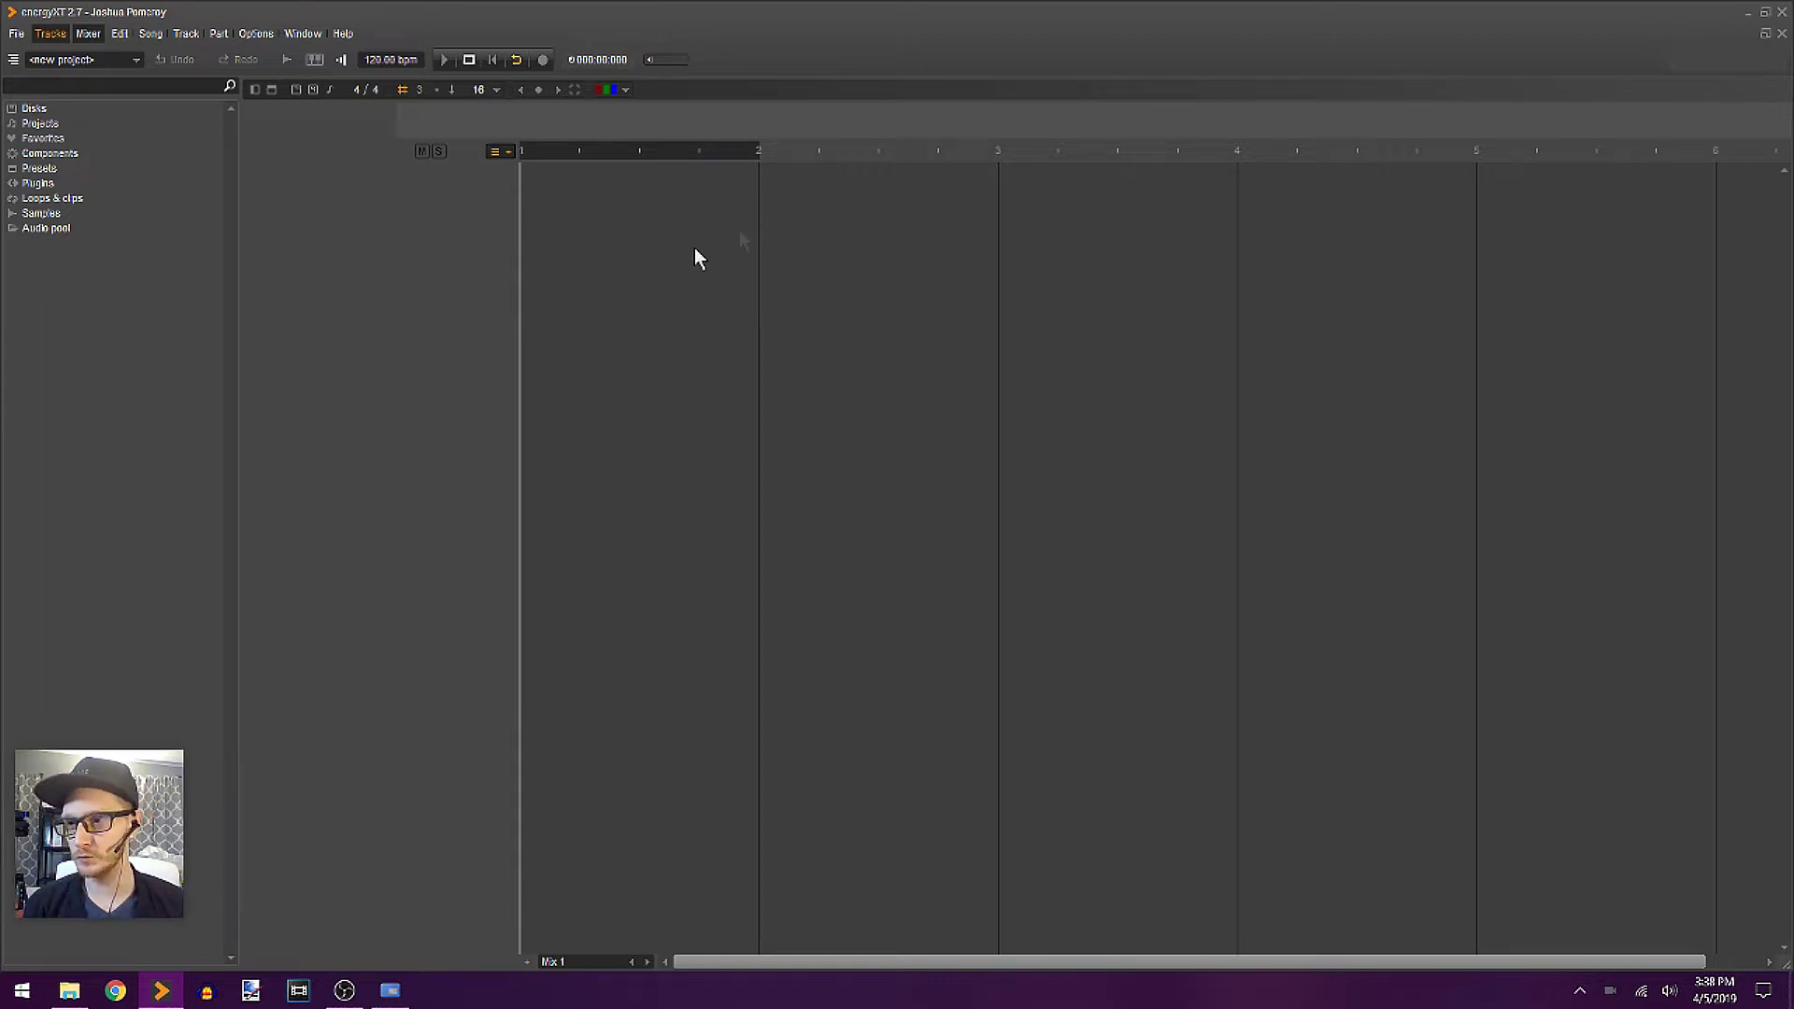
- Load the hcx_v1 drum instrument from the Drums plugins onto a new track
{"action": "left_click", "coordinate": [38, 184]}
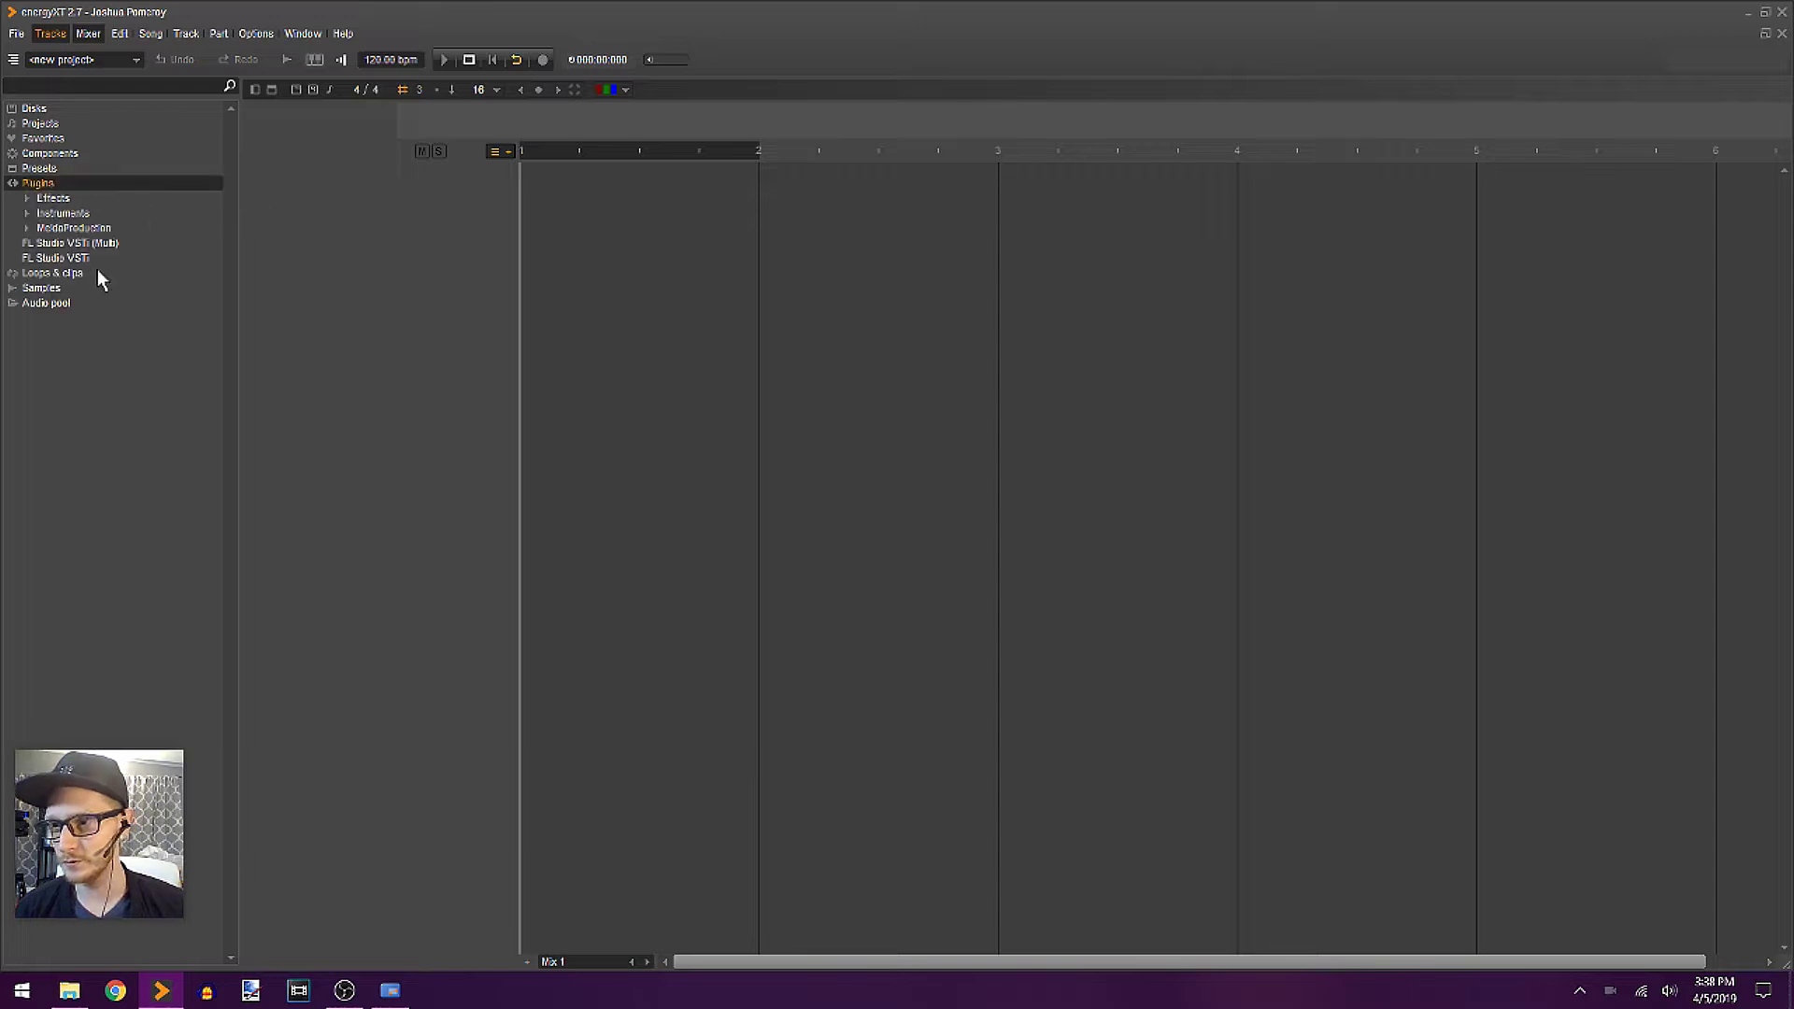
{"action": "left_click", "coordinate": [63, 215]}
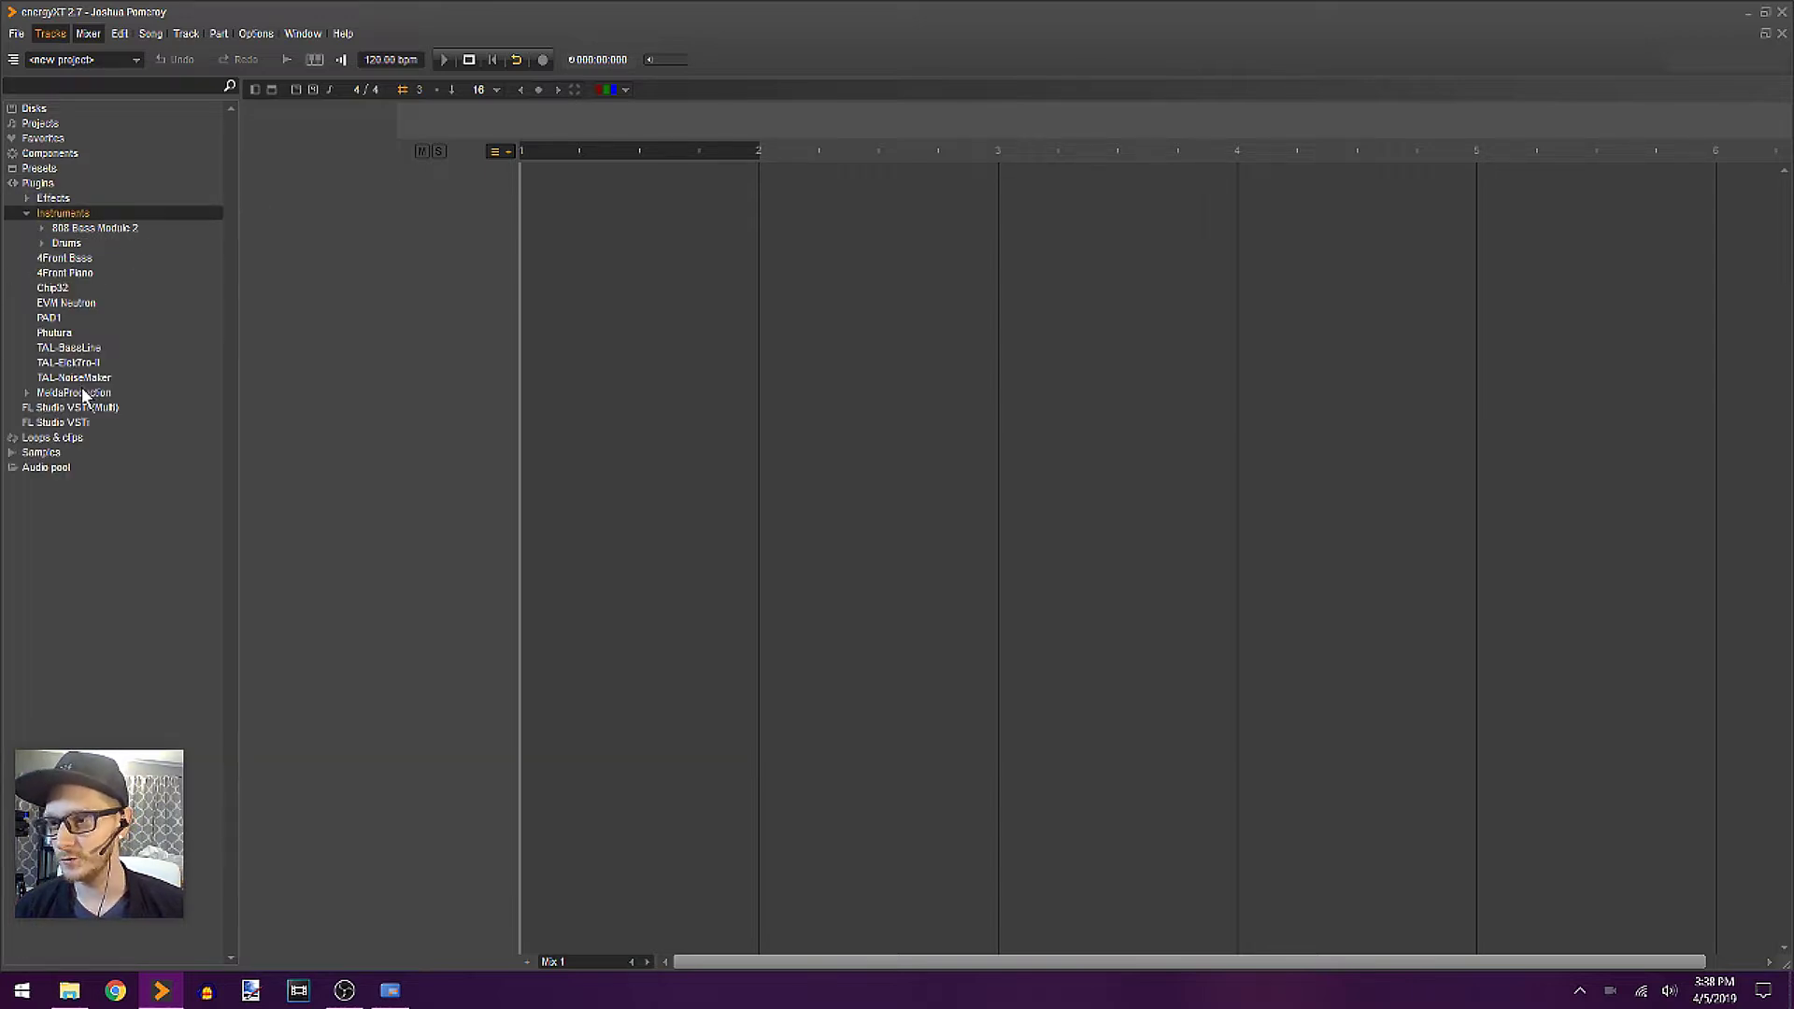
{"action": "left_click", "coordinate": [67, 244]}
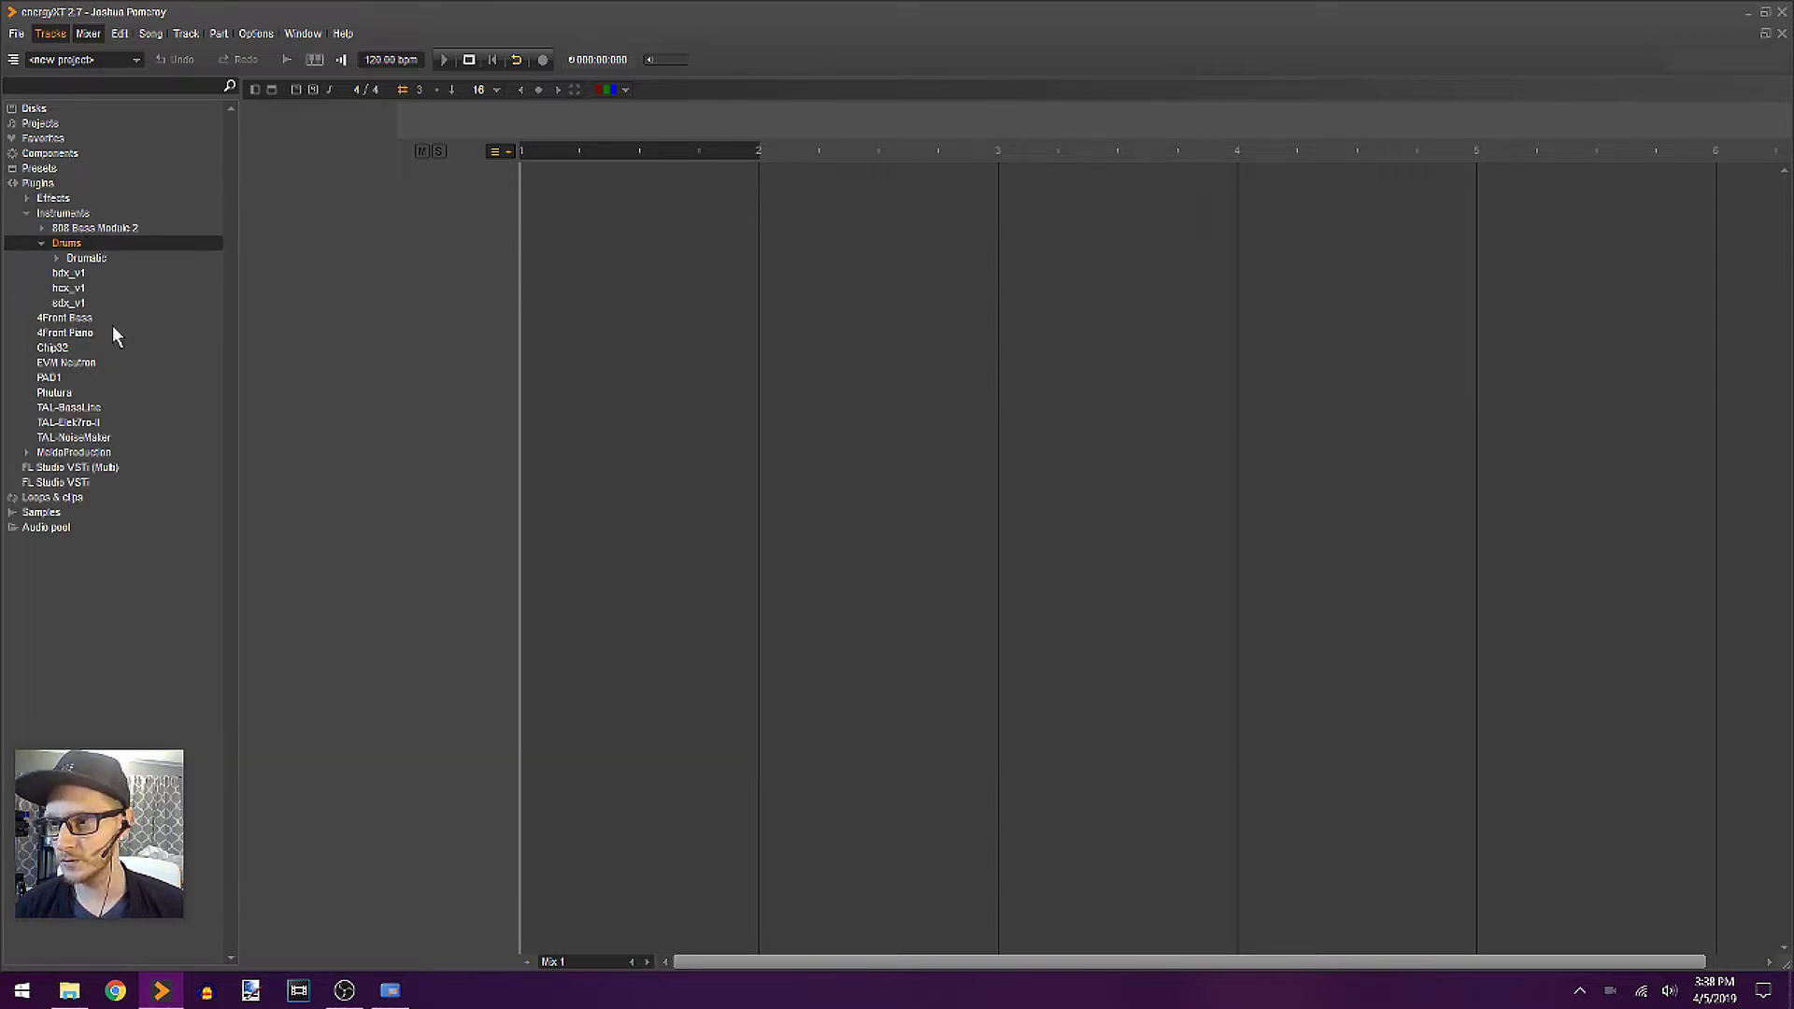
{"action": "left_click_drag", "start_coordinate": [64, 295], "coordinate": [461, 238]}
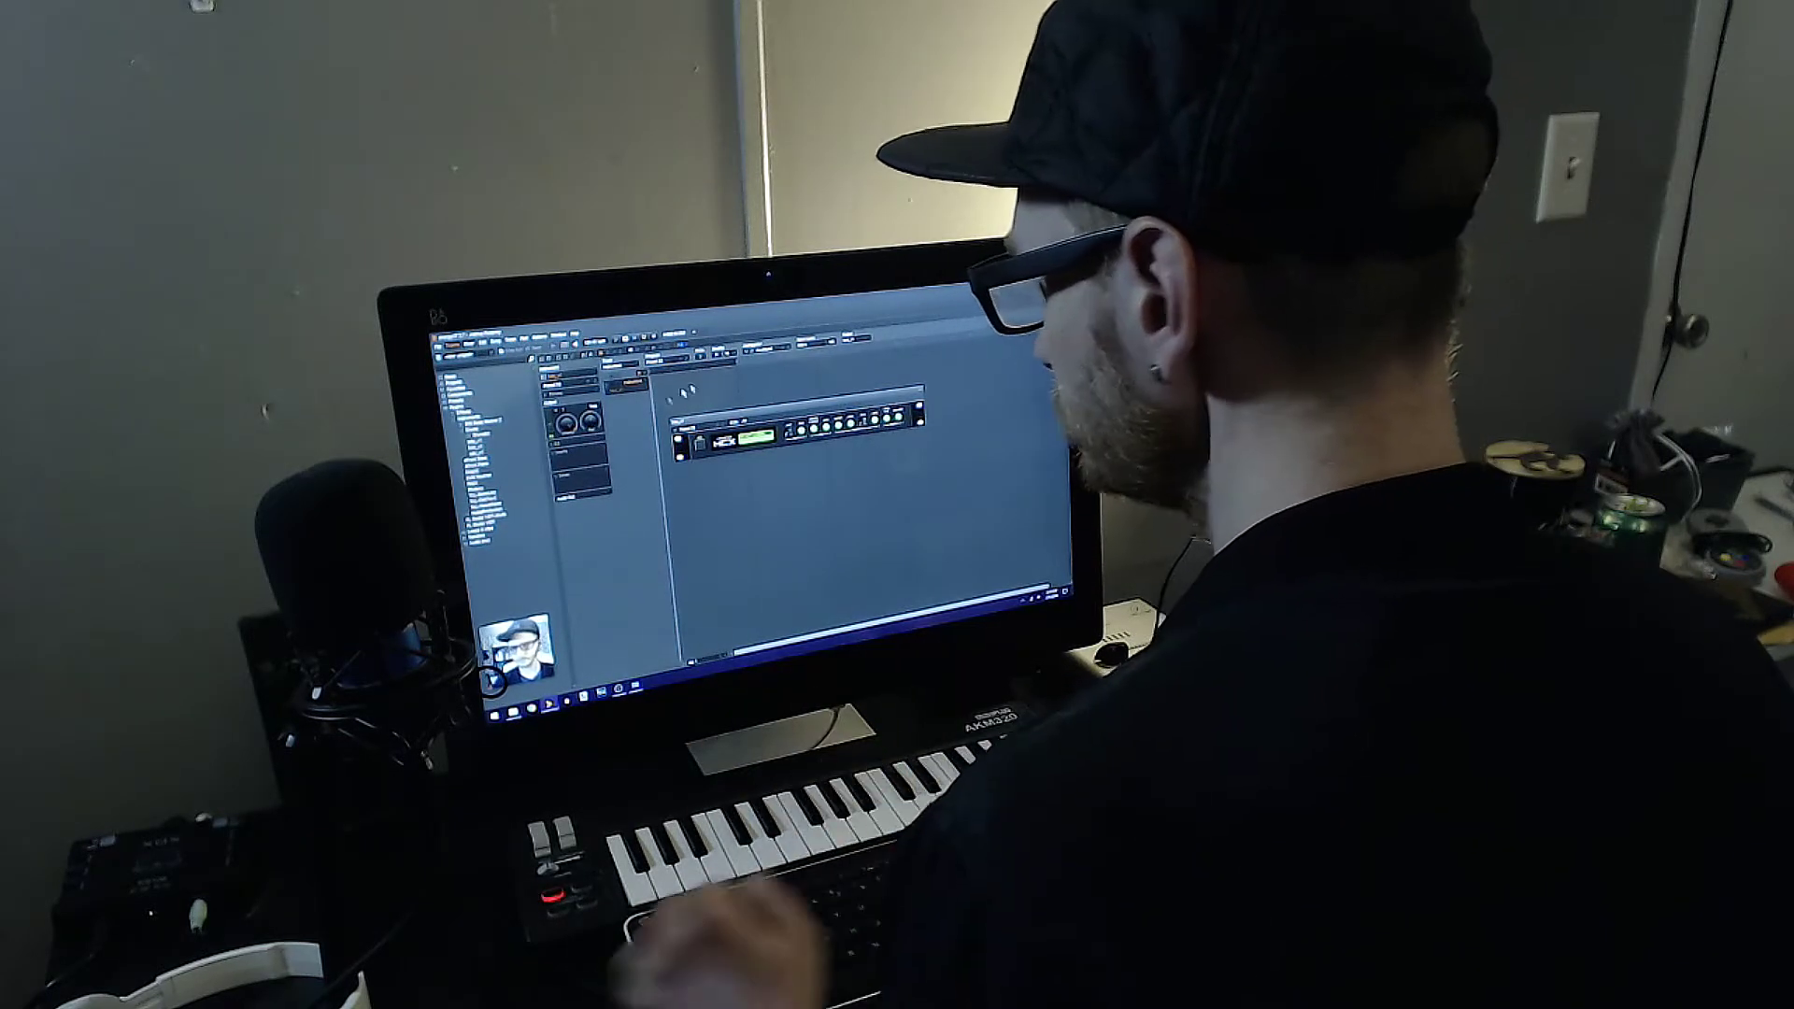
- Close the hcx_v1 instrument window, create a part on its track and start placing notes in it
{"action": "left_click", "coordinate": [921, 391]}
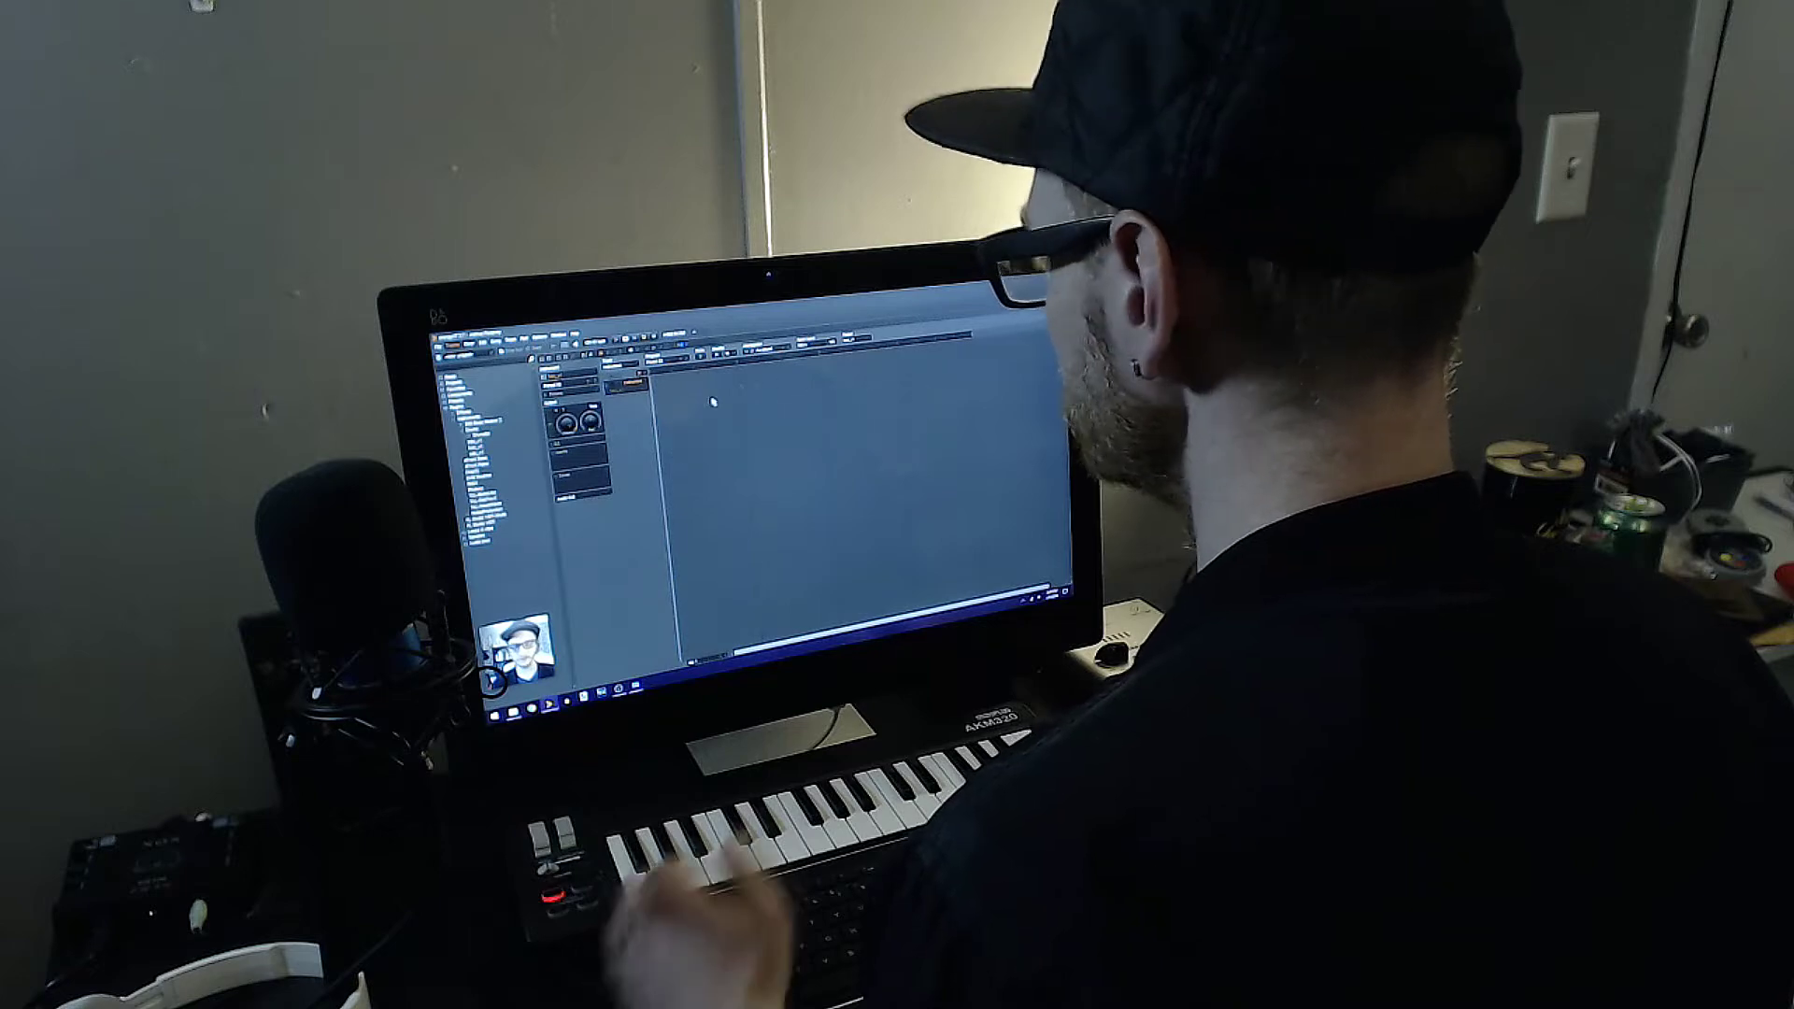
{"action": "double_click", "coordinate": [617, 402]}
{"action": "left_click", "coordinate": [671, 448]}
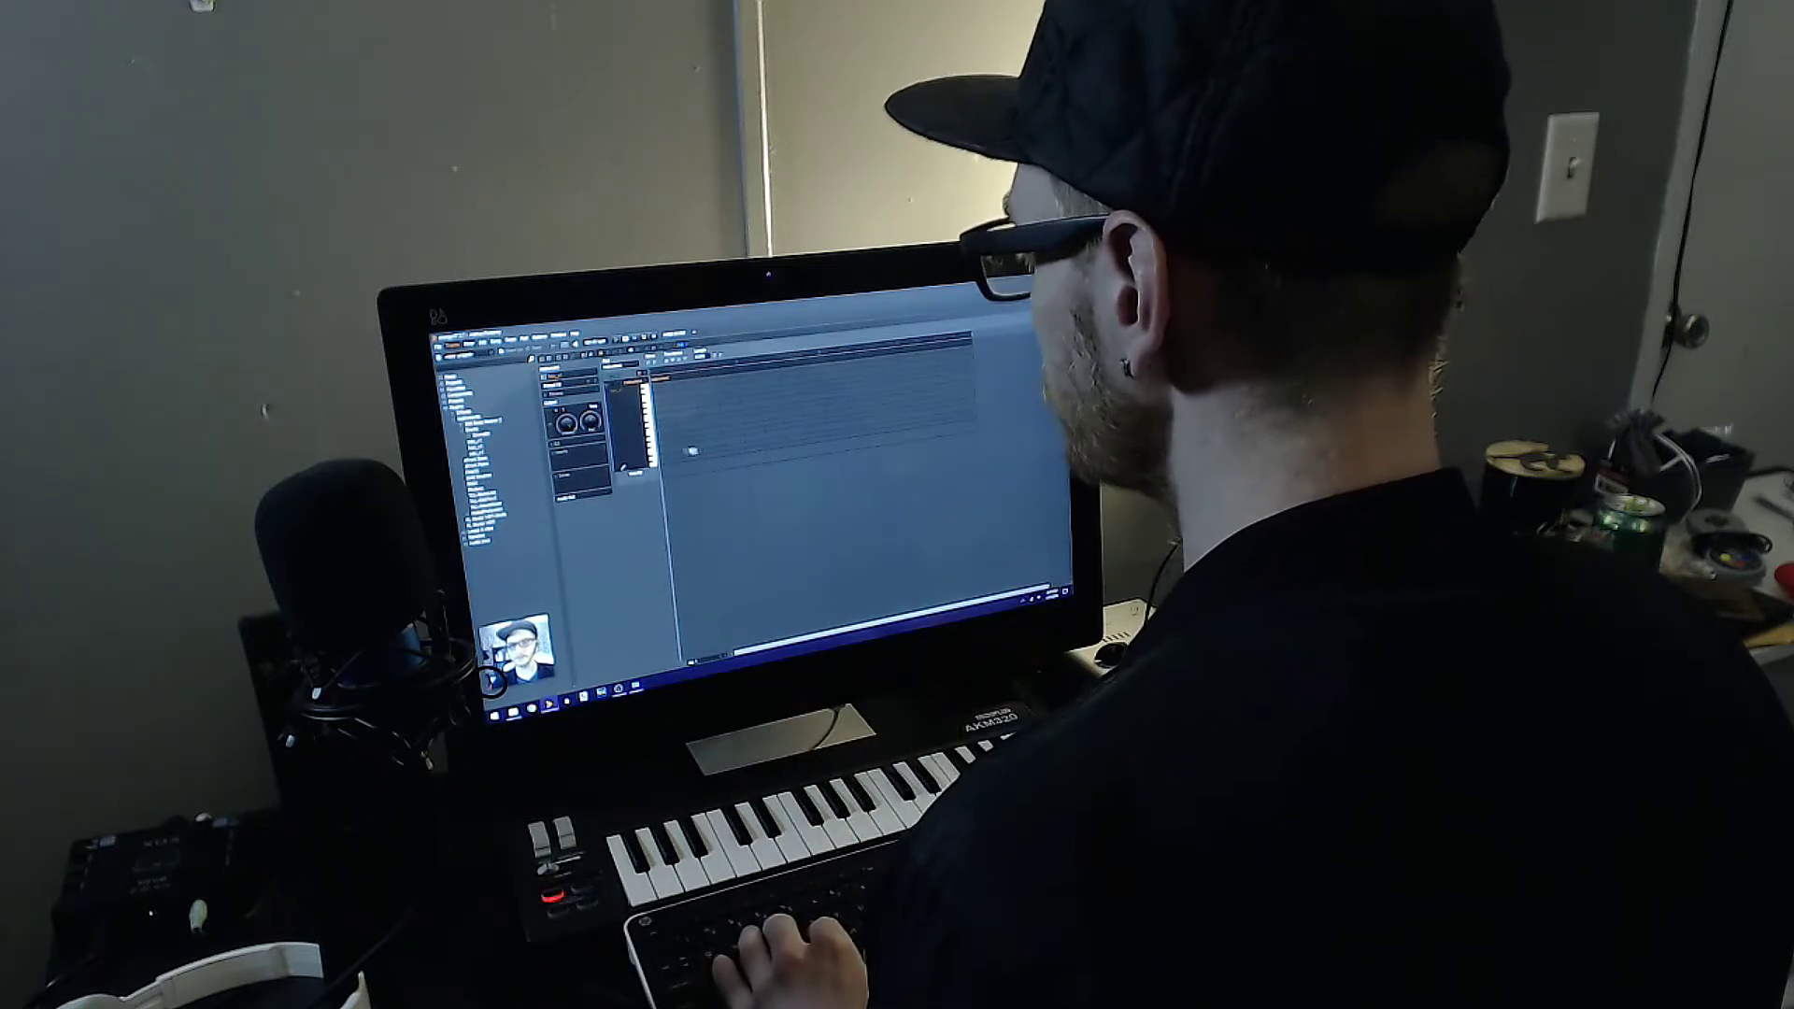
{"action": "left_click", "coordinate": [695, 447]}
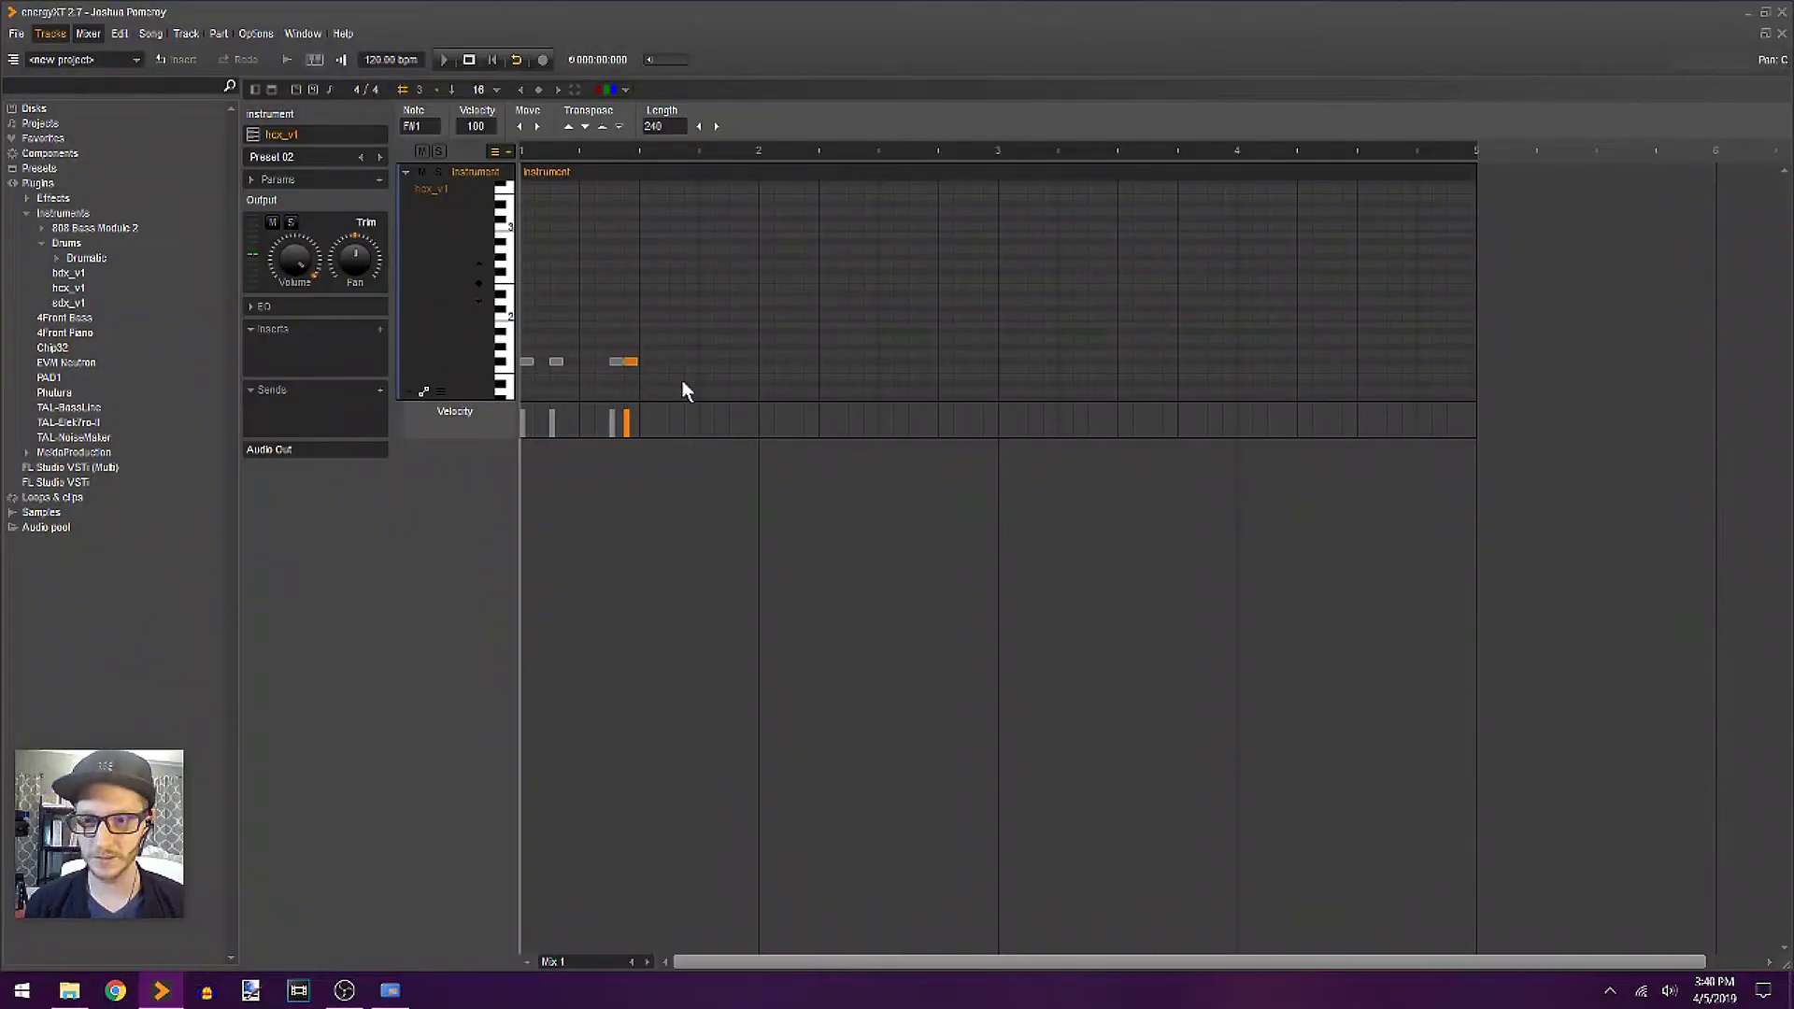
- Play the hi-hat pattern briefly and add two F#1 notes in the second half of bar 1
{"action": "key", "text": "space"}
{"action": "key", "text": "space"}
{"action": "left_click", "coordinate": [674, 362]}
{"action": "left_click", "coordinate": [750, 361]}
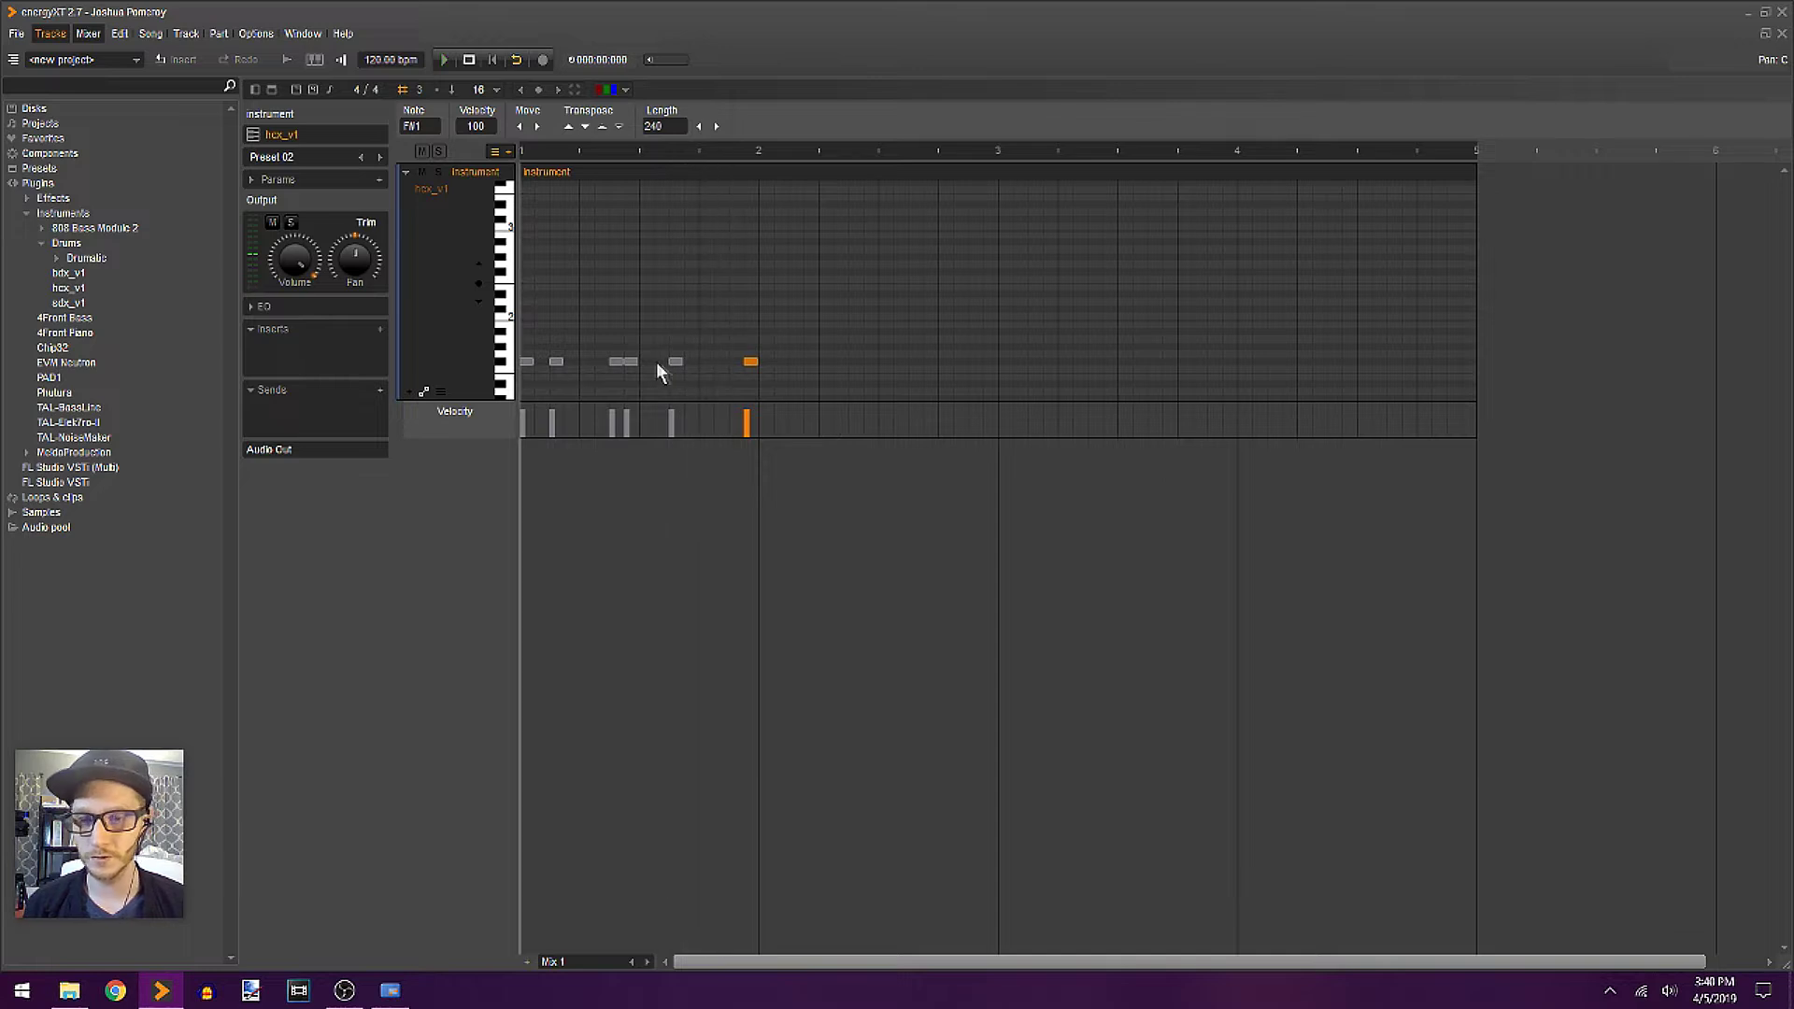
- Add two G#1 notes and two higher notes between the F#1 hits in bar 1, and audition the pattern
{"action": "left_click", "coordinate": [586, 347]}
{"action": "left_click", "coordinate": [689, 332]}
{"action": "left_click", "coordinate": [721, 332]}
{"action": "left_click", "coordinate": [735, 347]}
{"action": "key", "text": "space"}
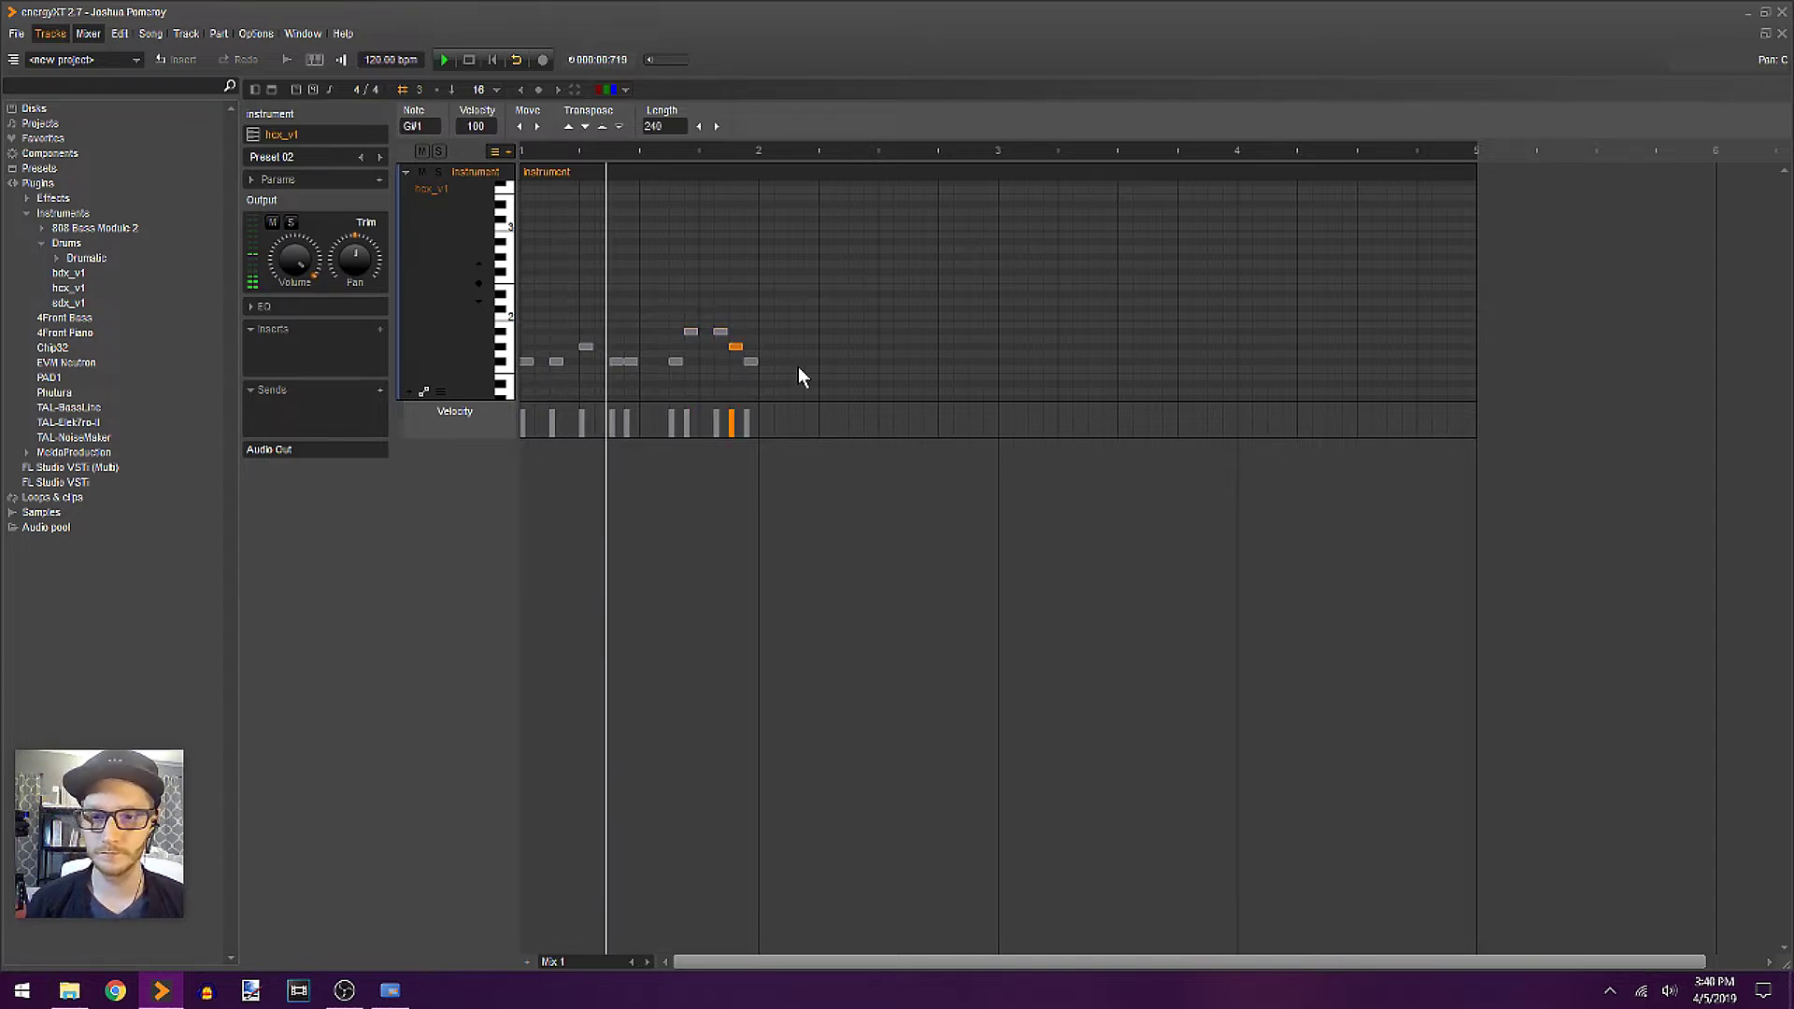
{"action": "key", "text": "space"}
- Duplicate the bar 1 hi-hat pattern across bars 2 to 4
{"action": "left_click_drag", "start_coordinate": [822, 297], "coordinate": [769, 361]}
{"action": "left_click_drag", "start_coordinate": [1148, 241], "coordinate": [1009, 360]}
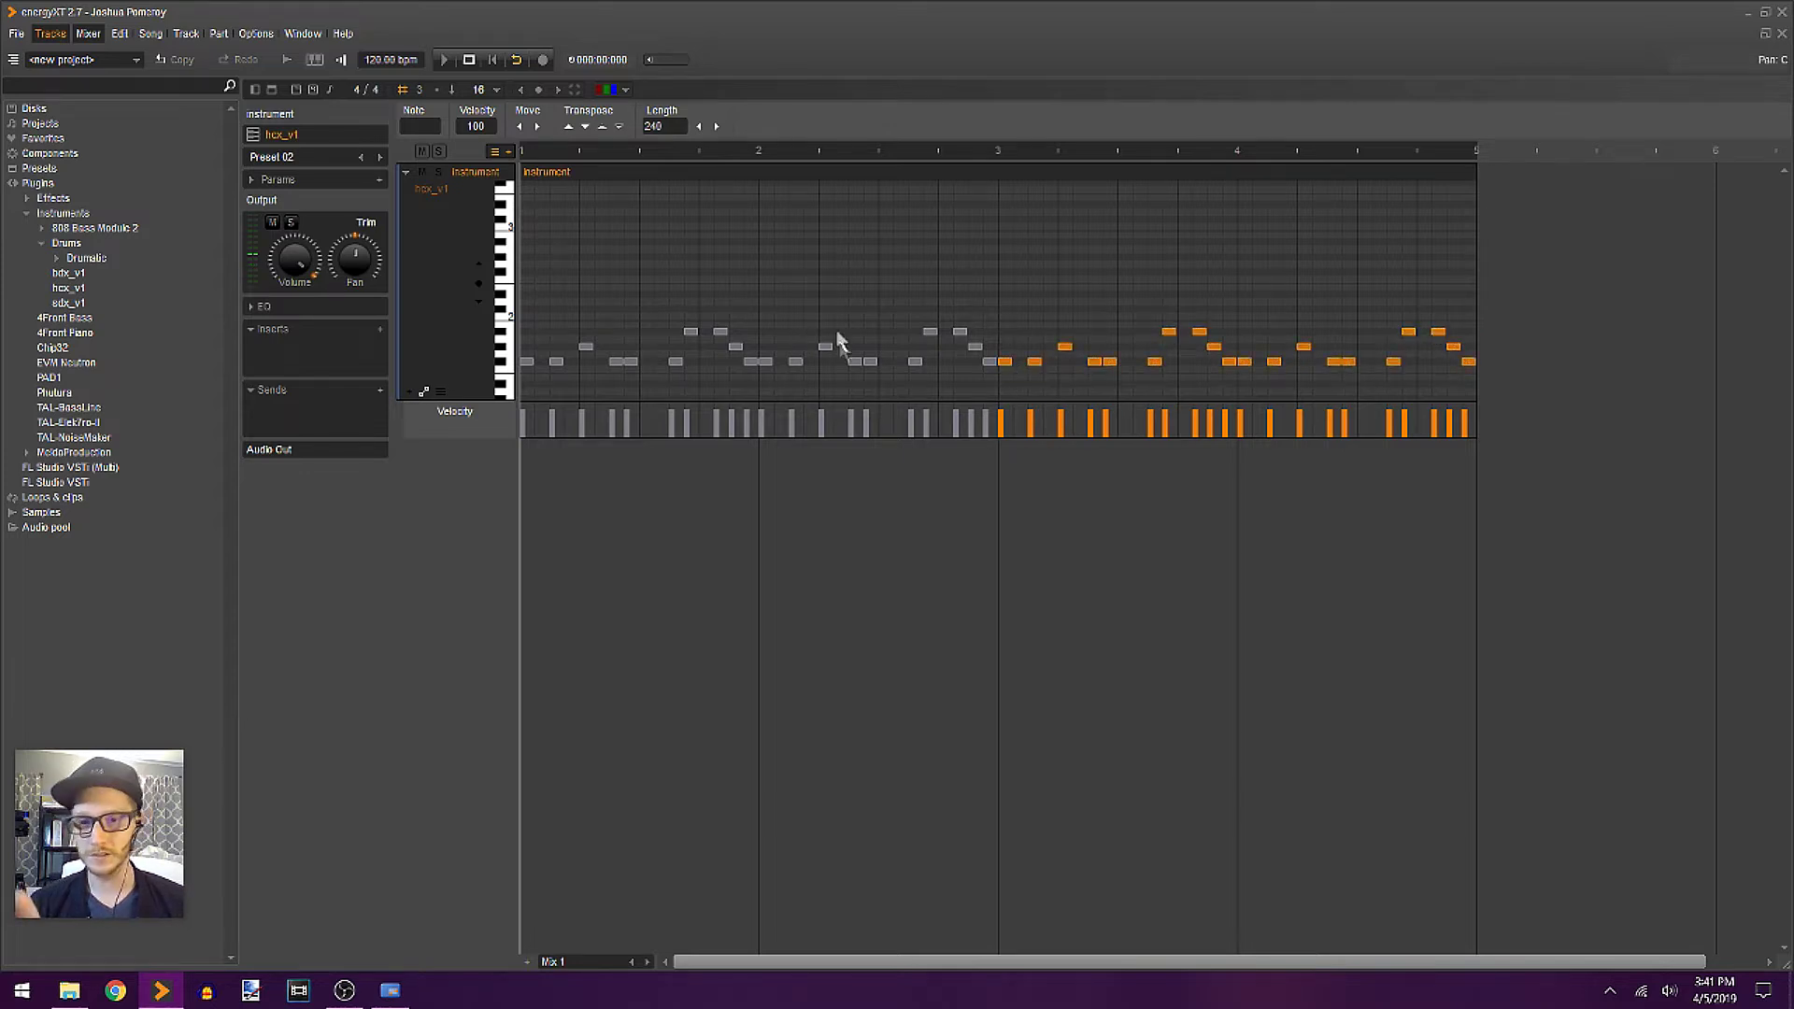
- Vary the copied pattern by moving individual notes in bars 2 to 4, and play the part back
{"action": "left_click_drag", "start_coordinate": [855, 363], "coordinate": [854, 347]}
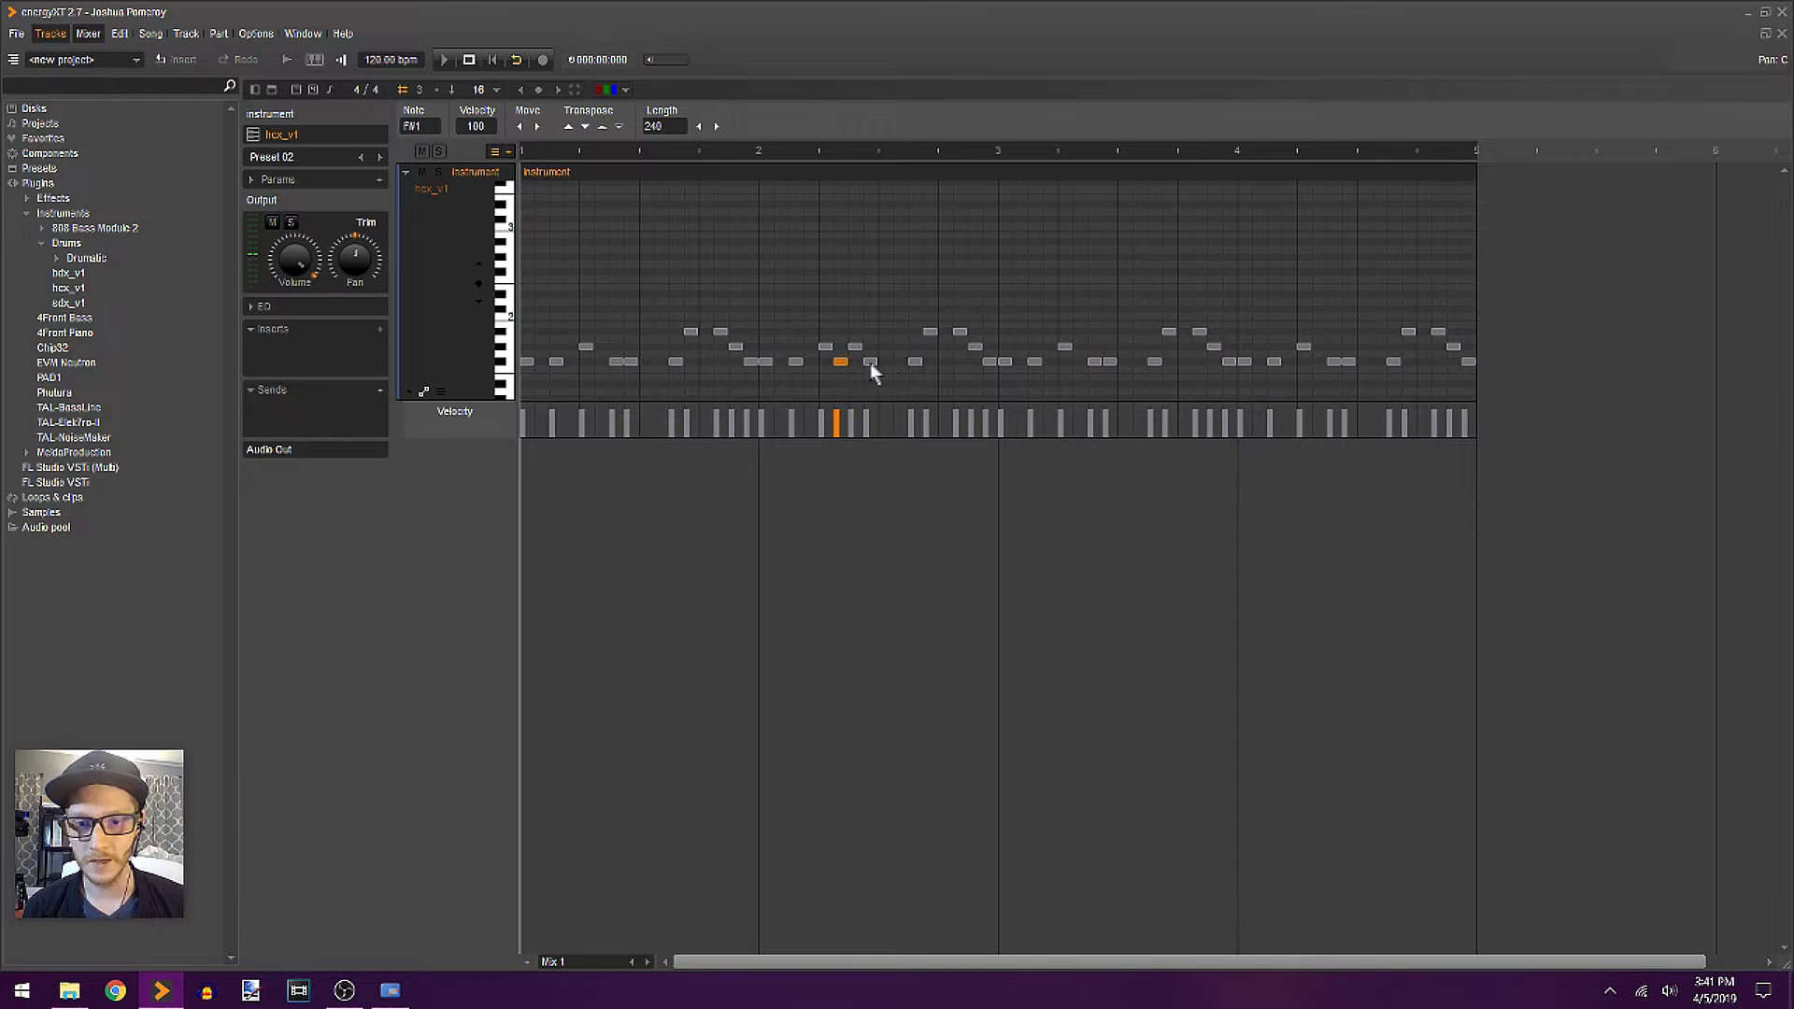
{"action": "left_click_drag", "start_coordinate": [961, 335], "coordinate": [966, 363]}
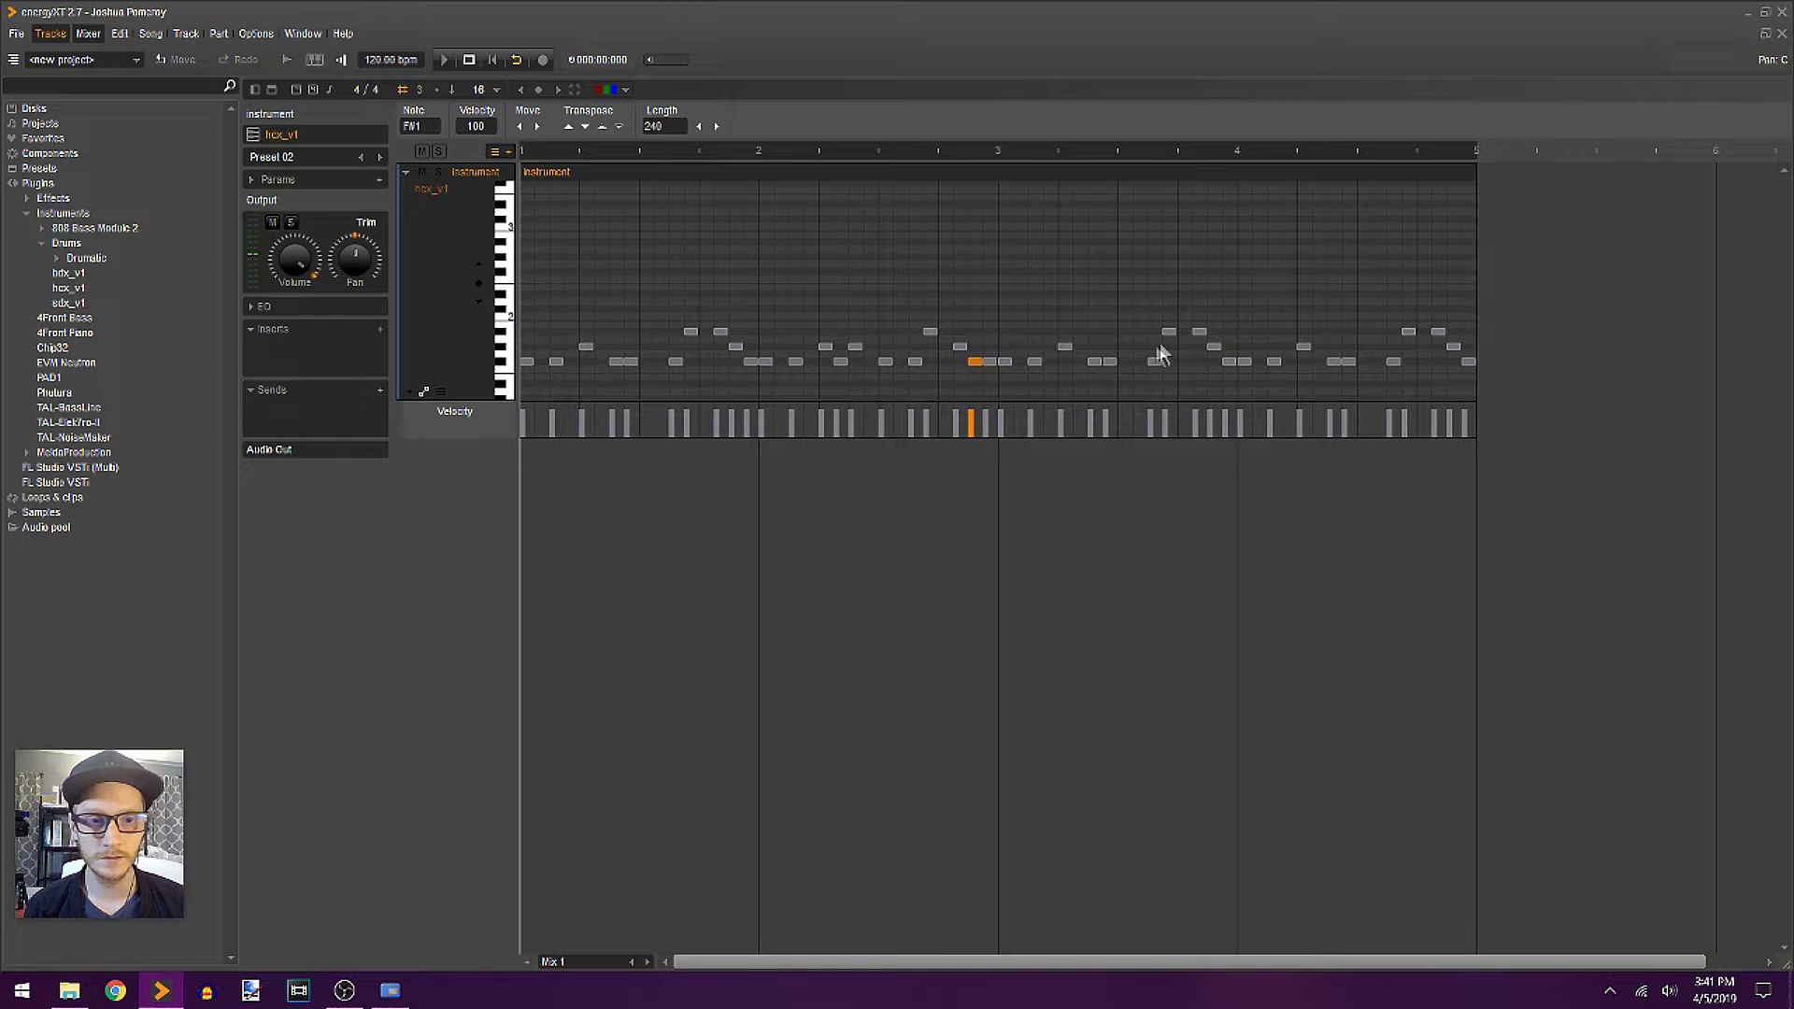
{"action": "left_click_drag", "start_coordinate": [1197, 329], "coordinate": [1229, 345]}
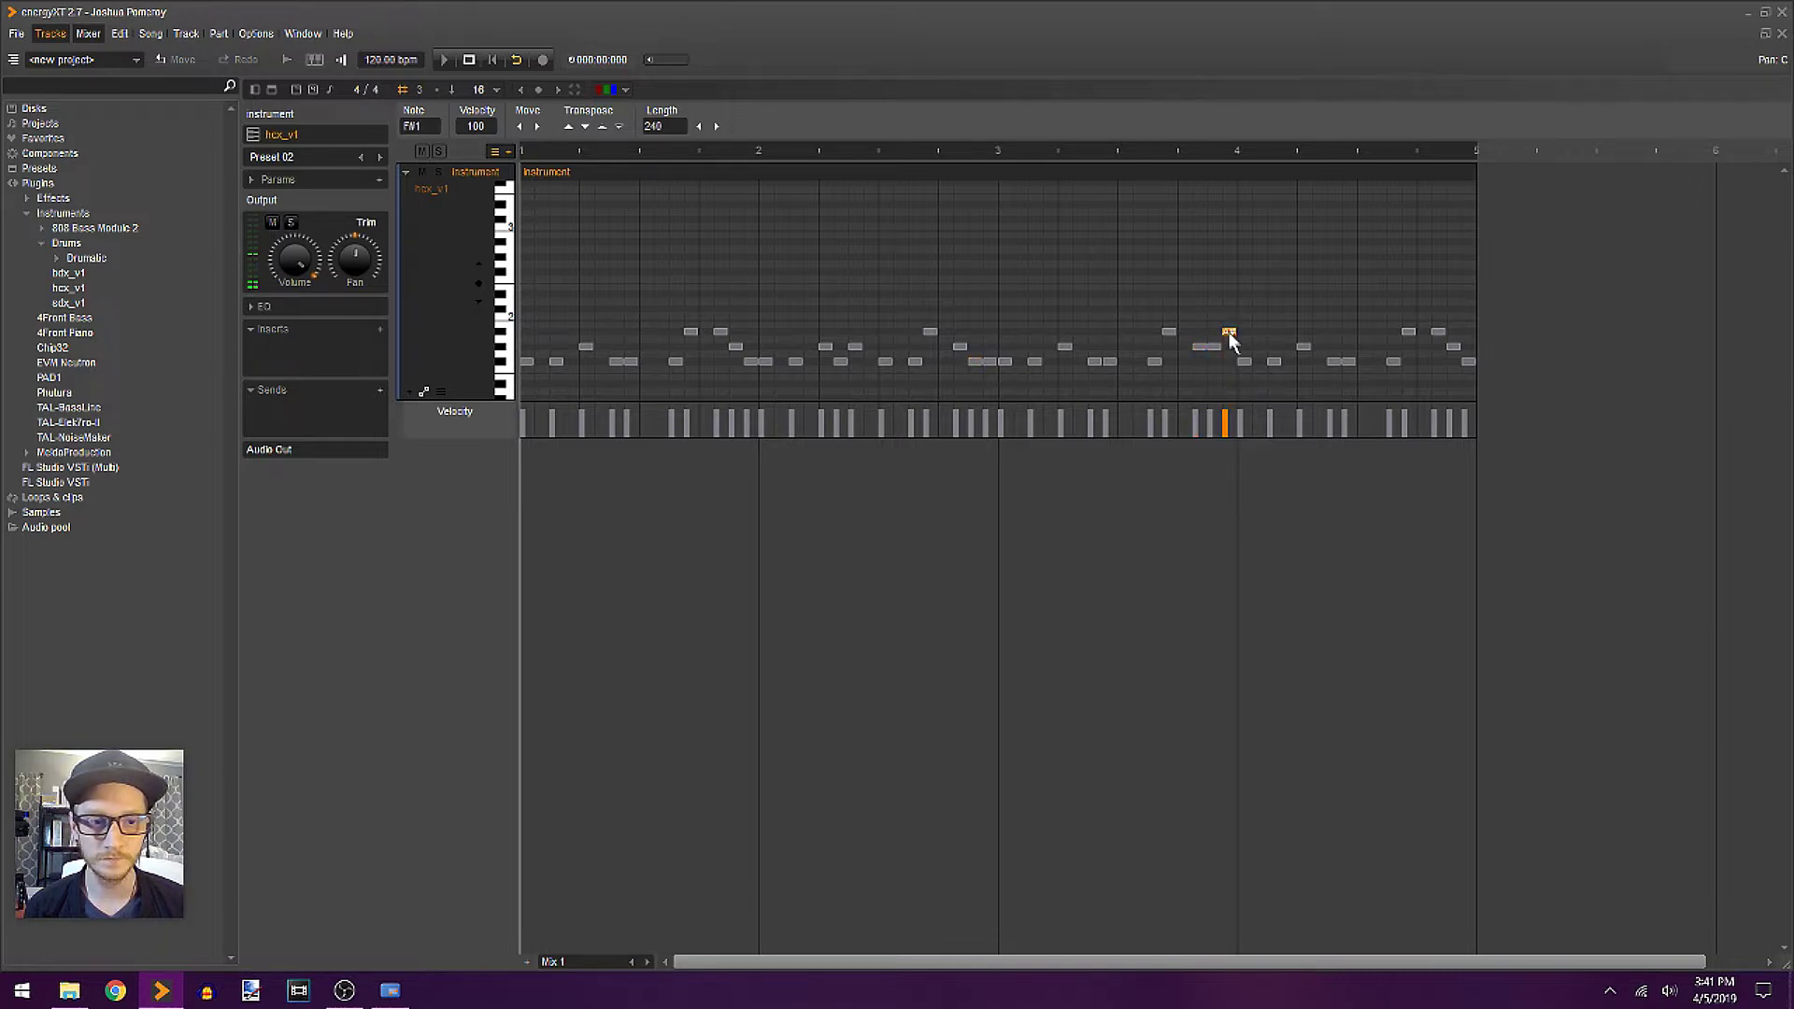
{"action": "key", "text": "space"}
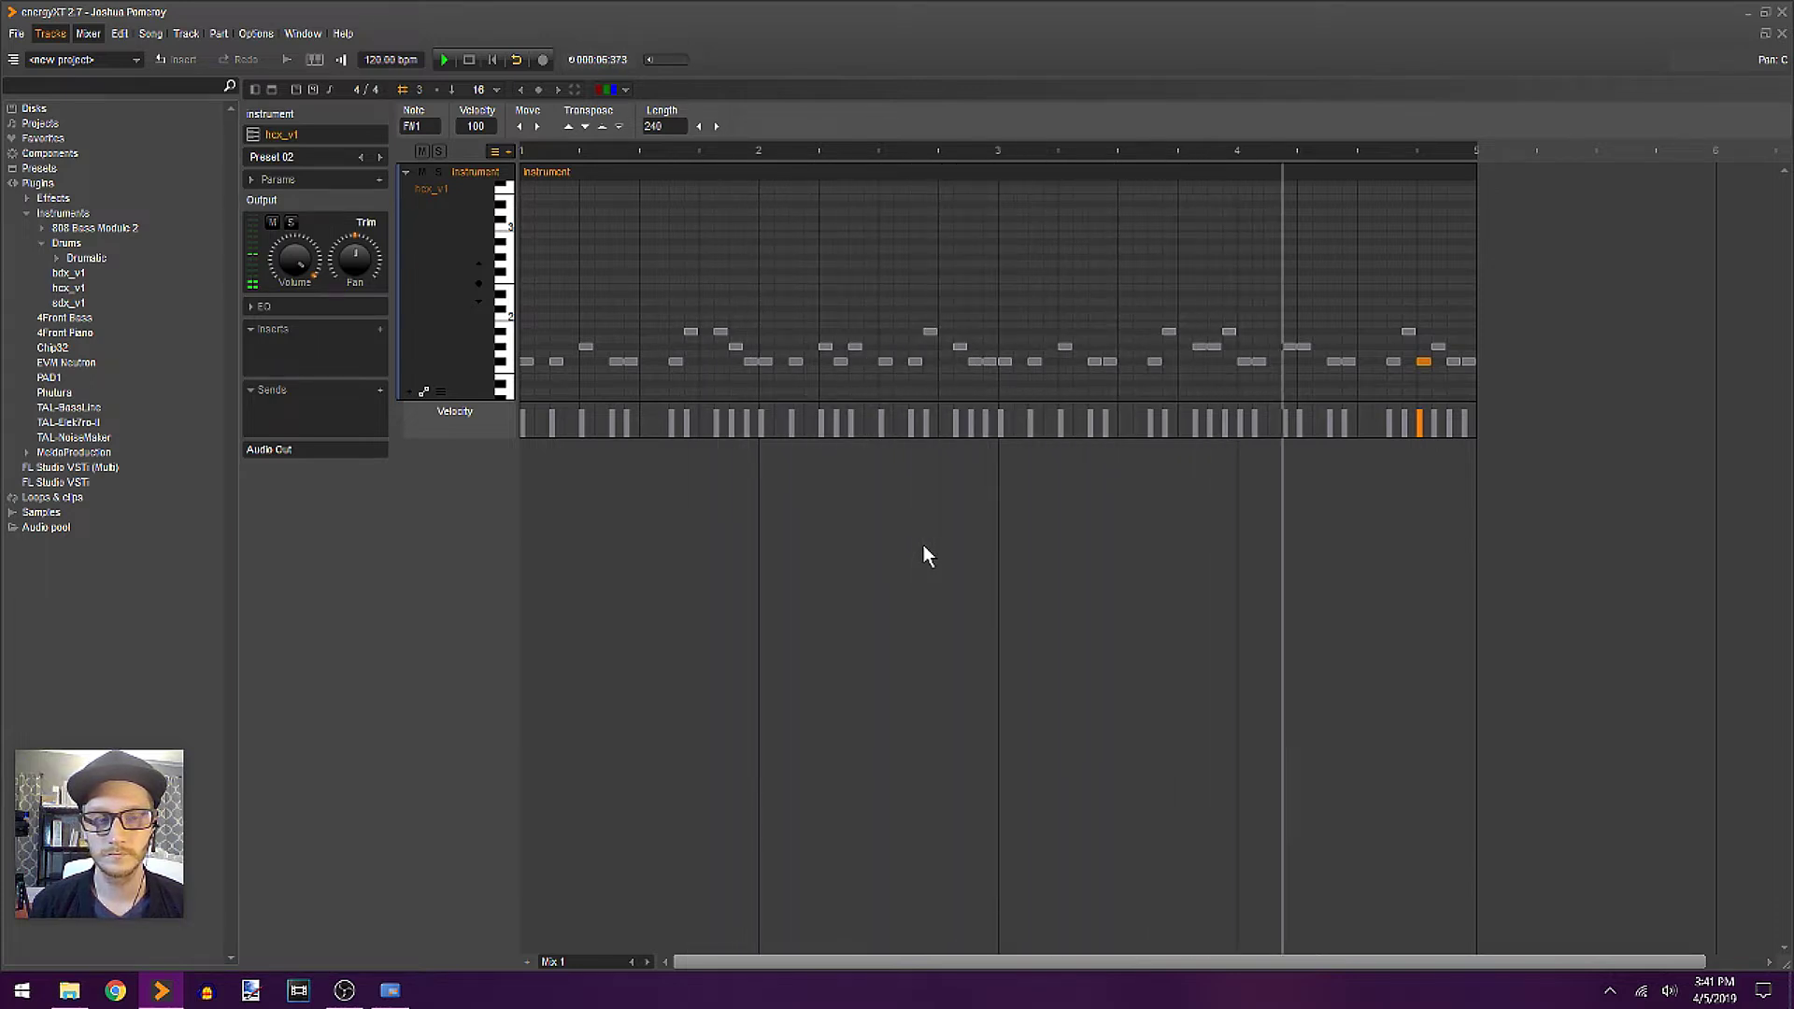
{"action": "key", "text": "space"}
- Add RubyTube as an insert on the hi-hat channel, audition it with the Soft Limiter preset and close its window
{"action": "left_click", "coordinate": [380, 329]}
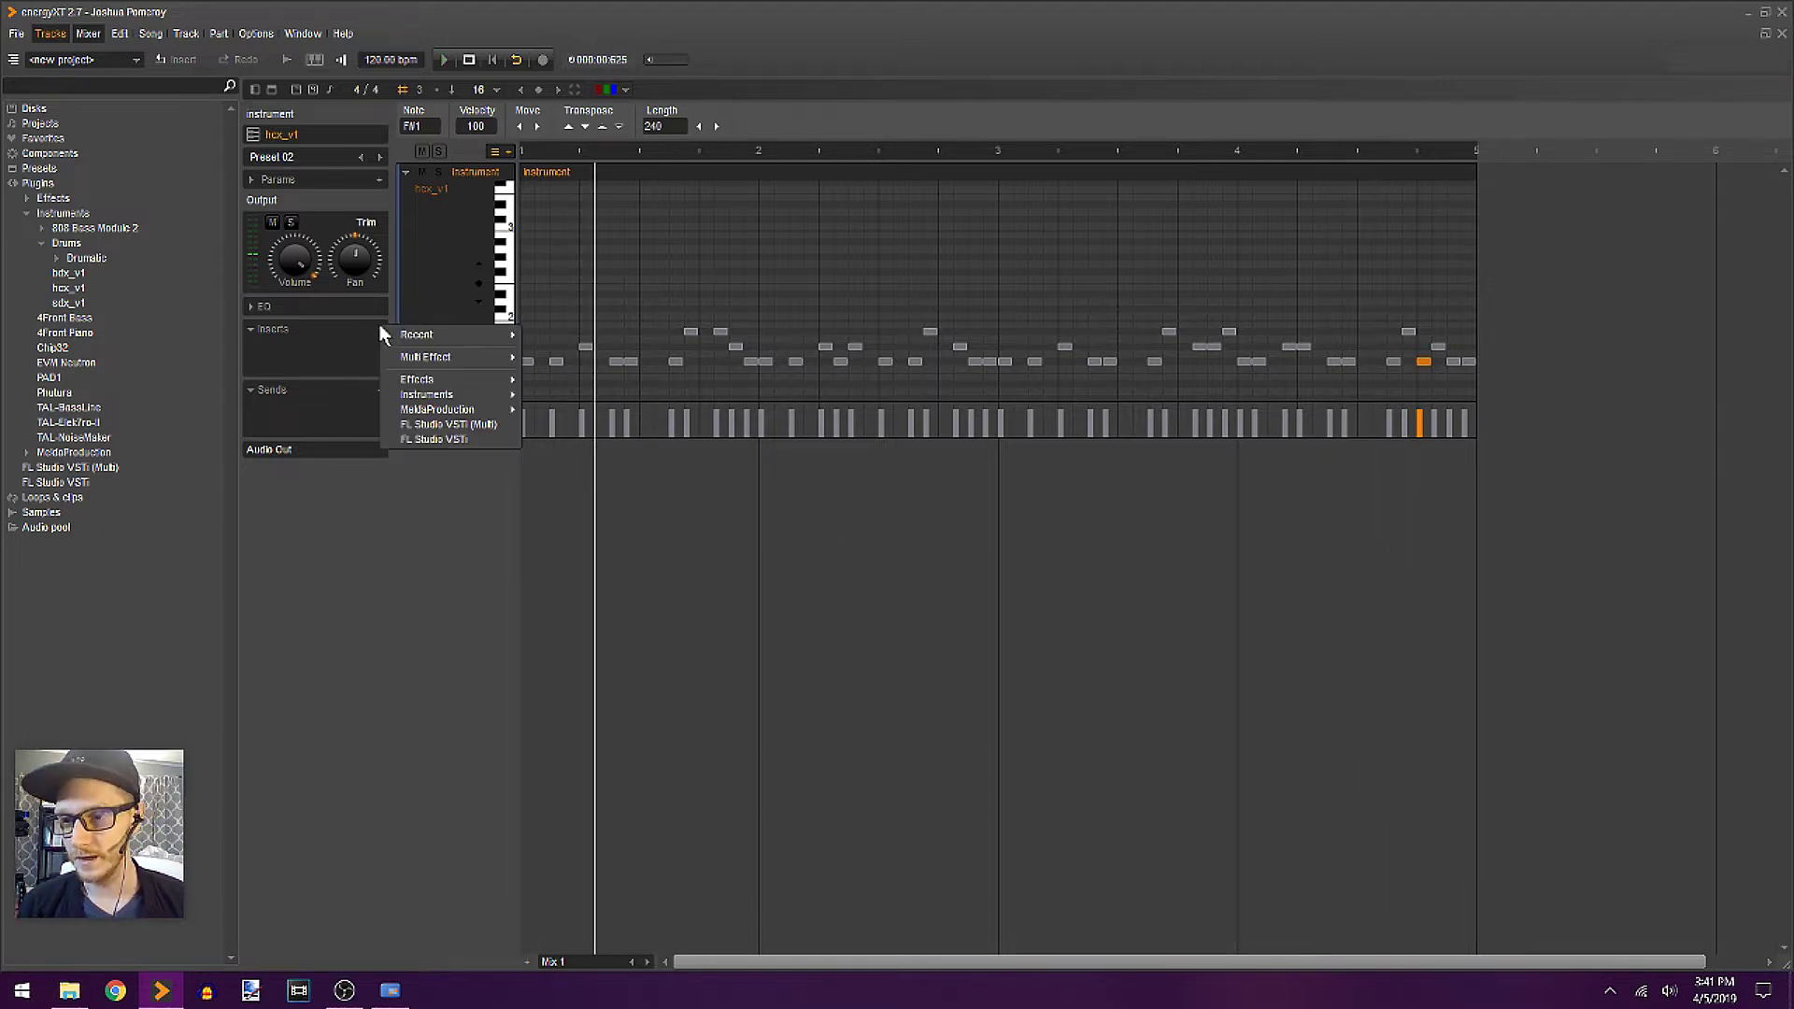
{"action": "left_click", "coordinate": [561, 335]}
{"action": "left_click", "coordinate": [288, 347]}
{"action": "left_click_drag", "start_coordinate": [476, 224], "coordinate": [1020, 577]}
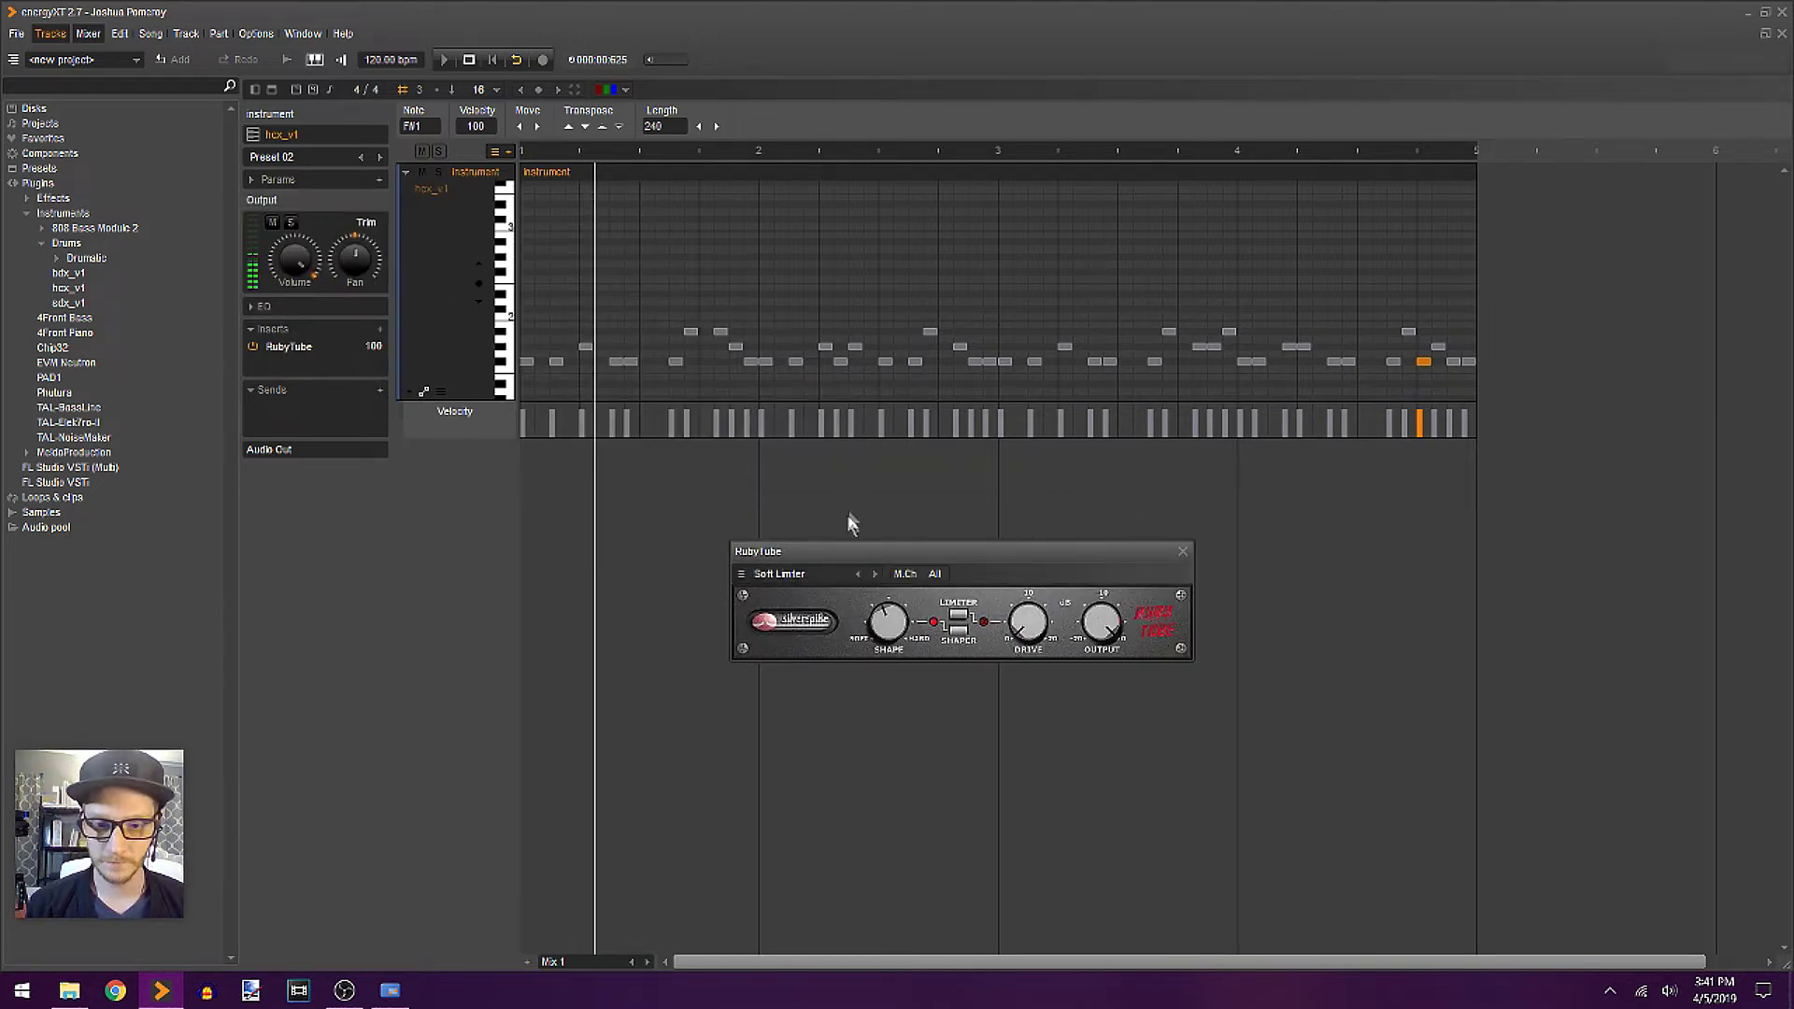
{"action": "key", "text": "space"}
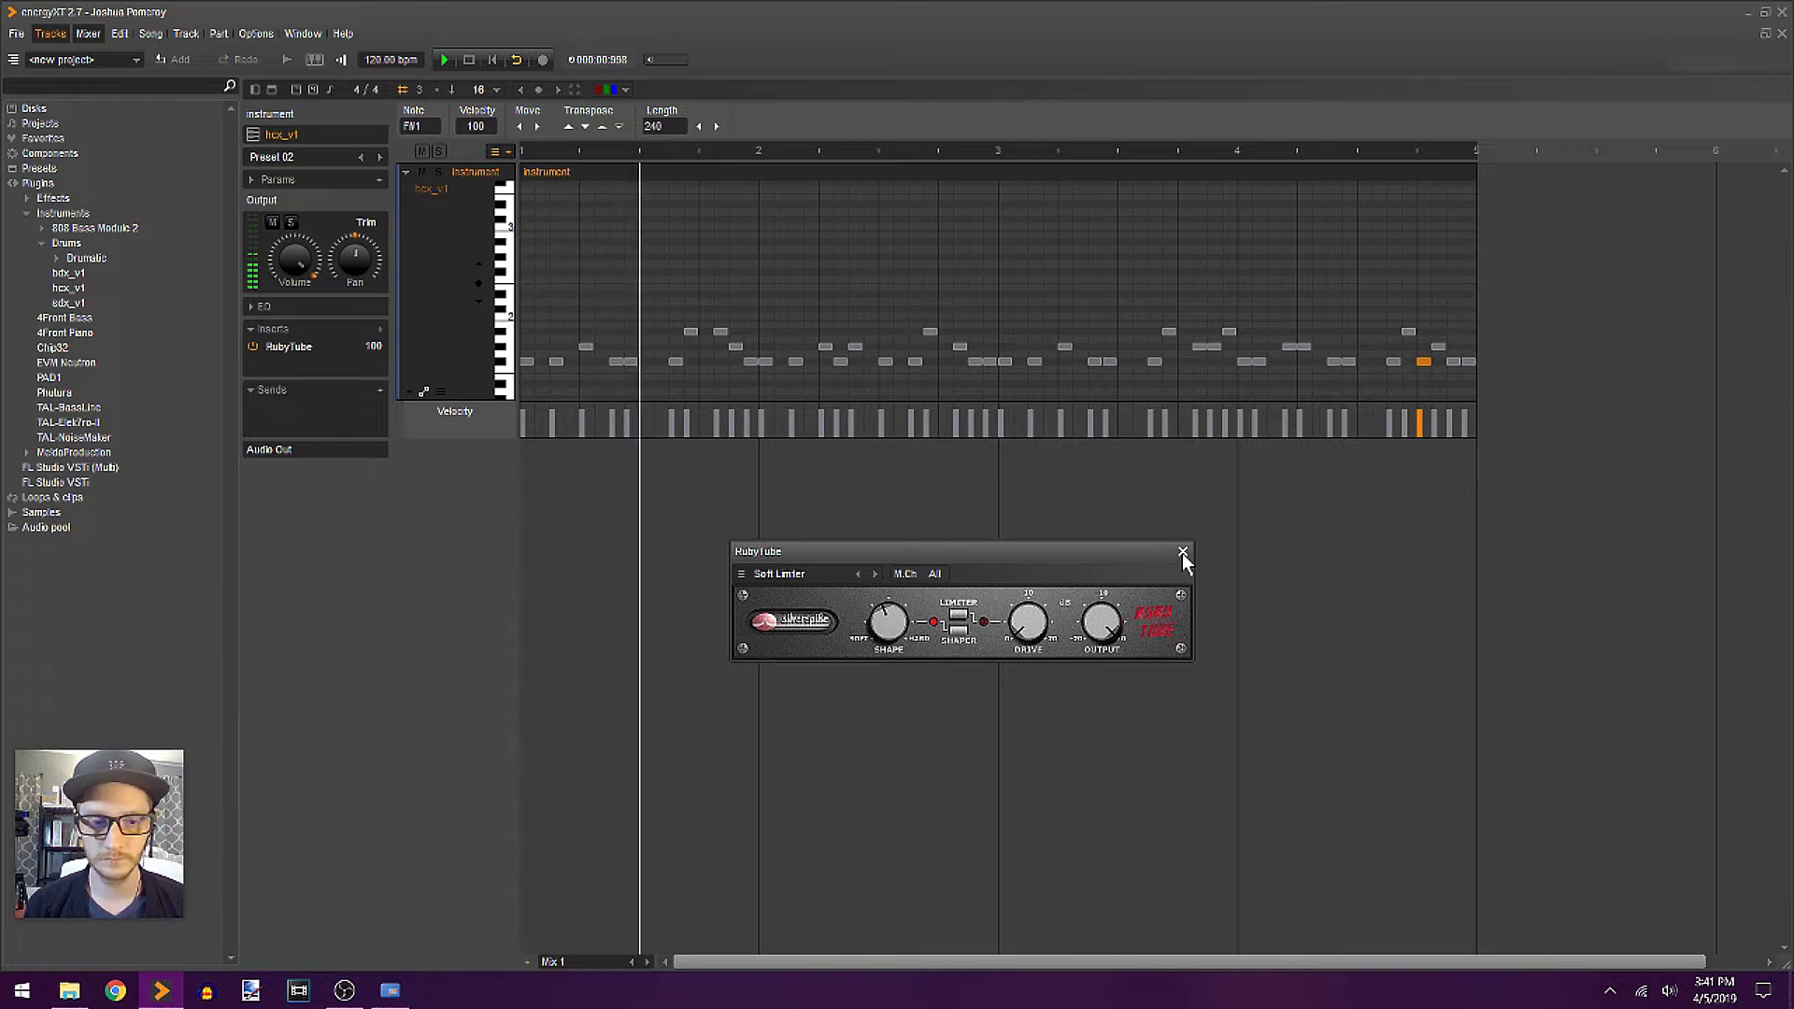
{"action": "left_click", "coordinate": [1184, 551]}
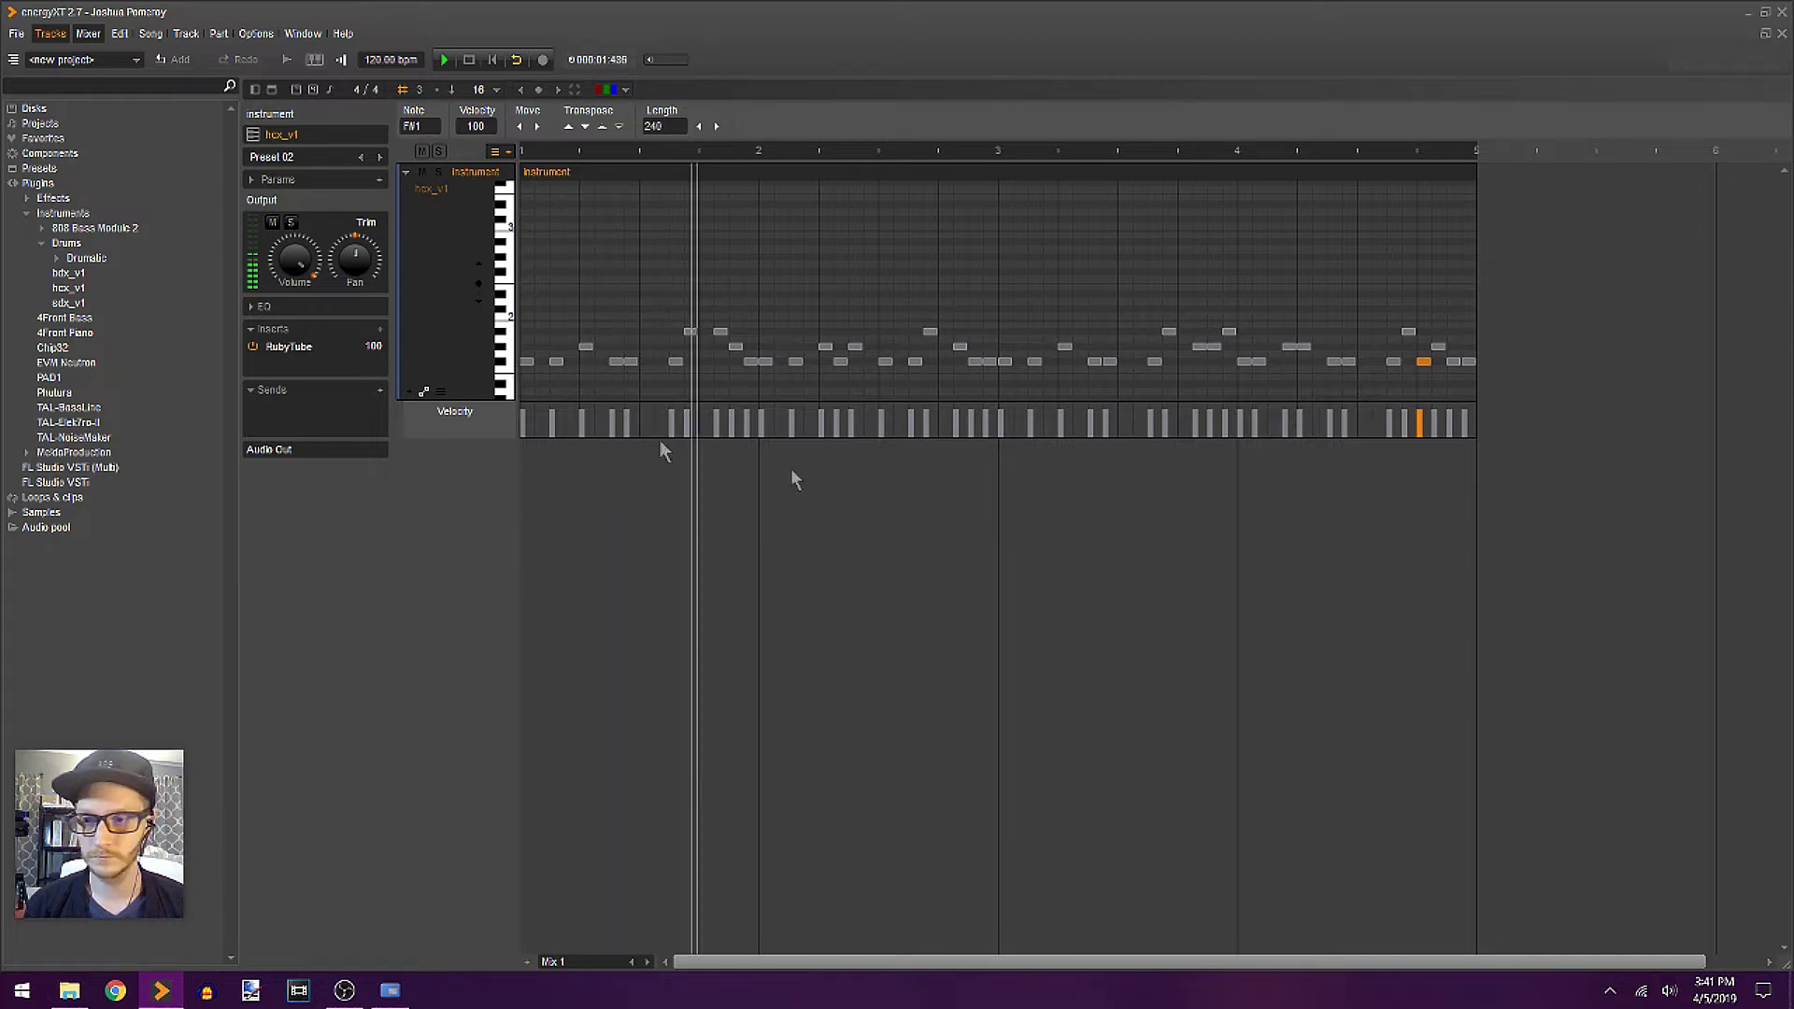
{"action": "key", "text": "space"}
- Add the Guitar Amp multi effect to the inserts and compare its order with RubyTube during playback
{"action": "left_click", "coordinate": [379, 329]}
{"action": "mouse_move", "coordinate": [477, 361]}
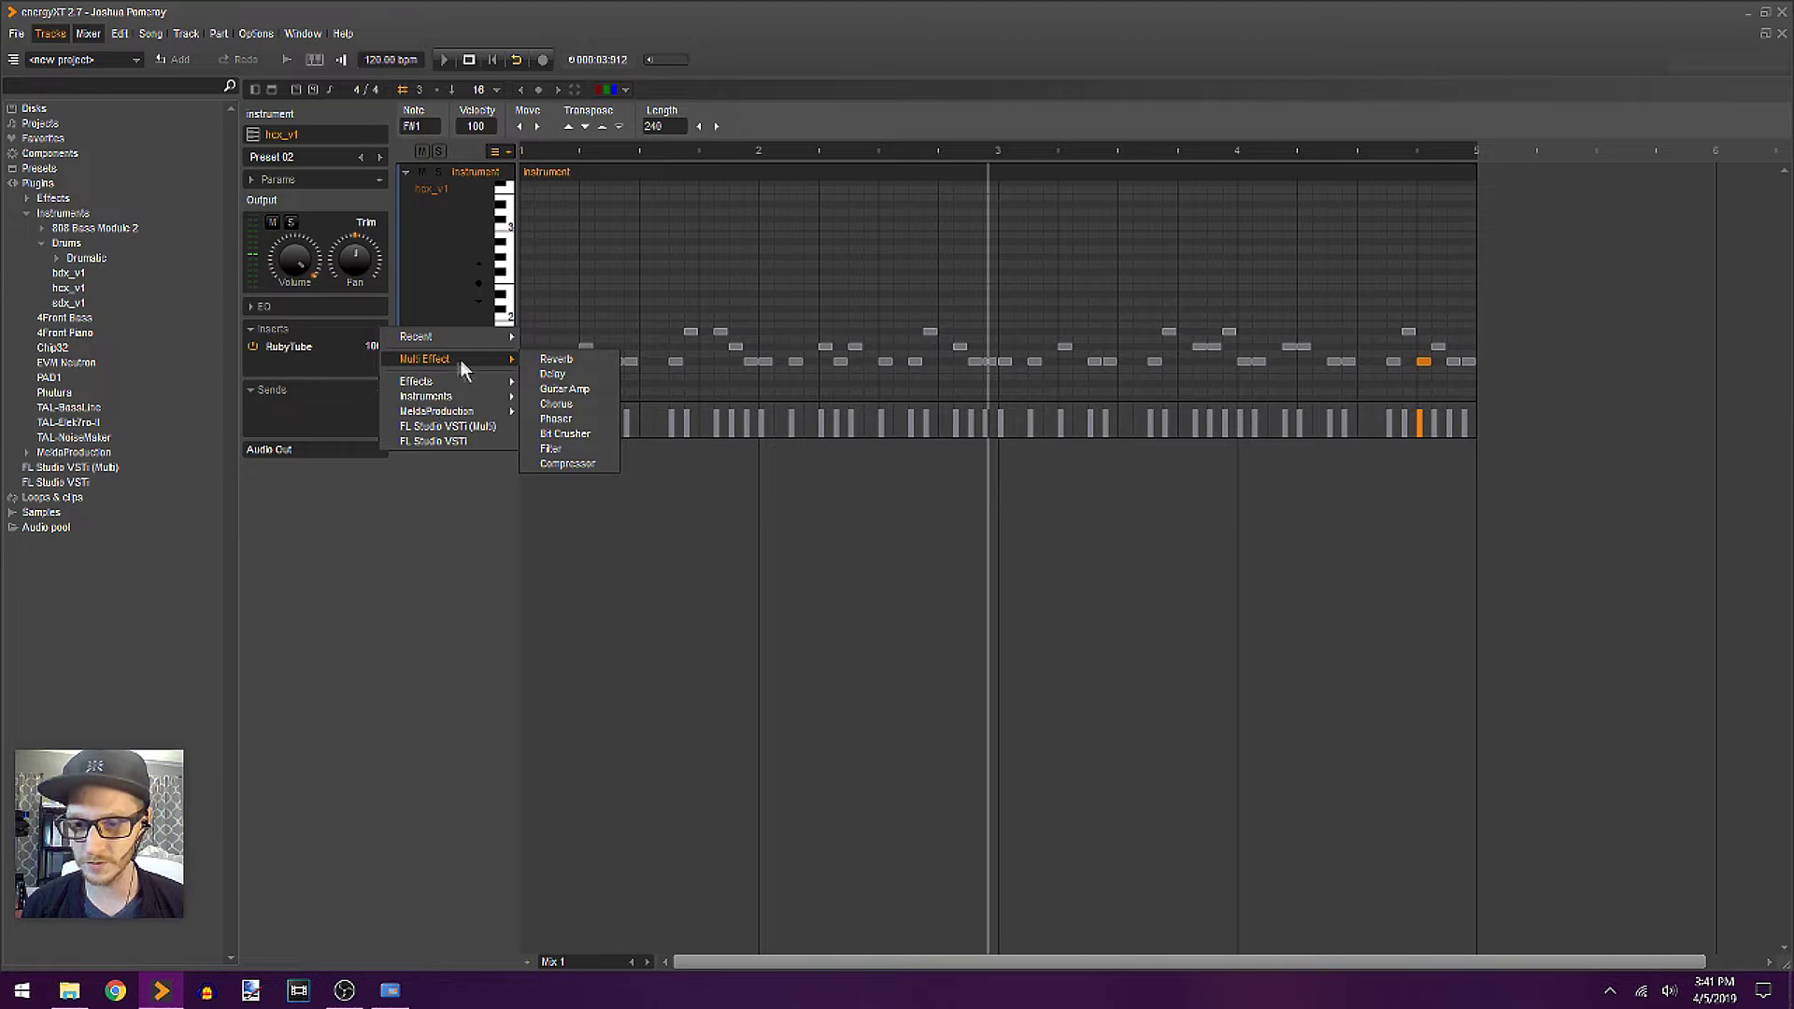
{"action": "left_click", "coordinate": [594, 385]}
{"action": "key", "text": "space"}
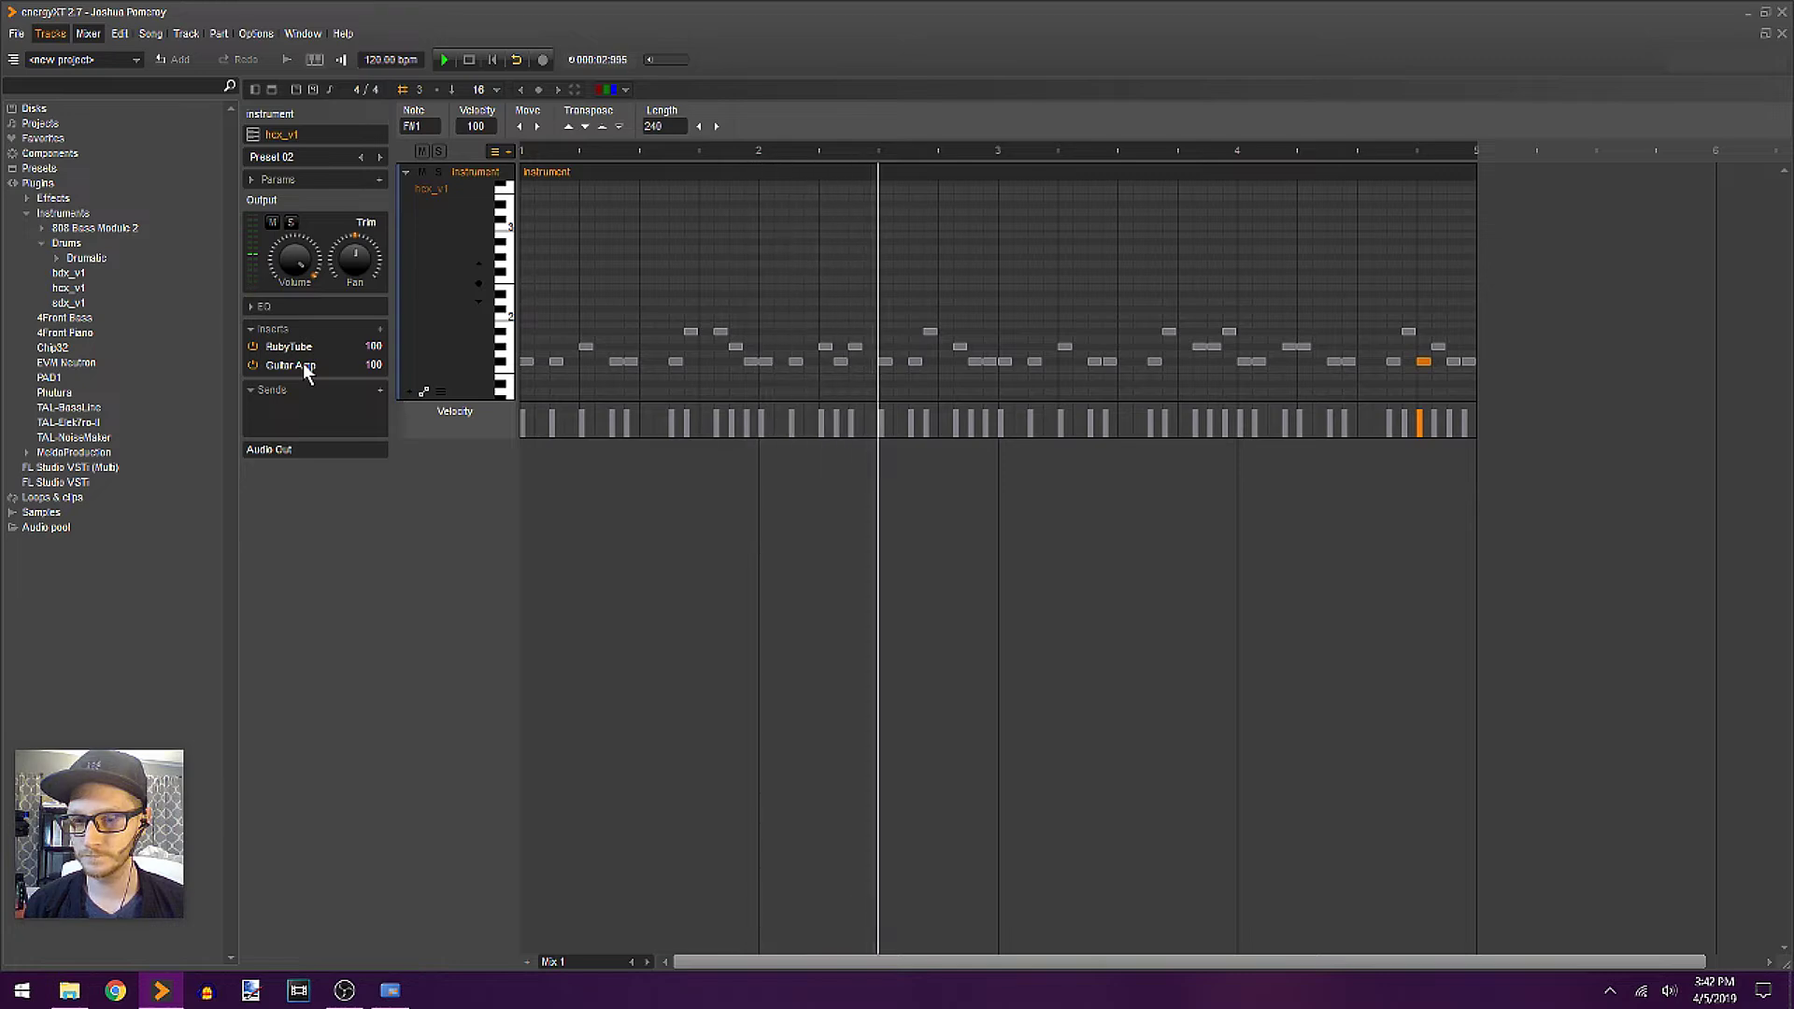
{"action": "mouse_move", "coordinate": [309, 370]}
{"action": "left_mouse_down"}
{"action": "mouse_move", "coordinate": [318, 346]}
{"action": "mouse_move", "coordinate": [323, 369]}
{"action": "mouse_move", "coordinate": [305, 366]}
{"action": "mouse_move", "coordinate": [314, 349]}
{"action": "mouse_move", "coordinate": [323, 372]}
{"action": "left_mouse_up"}
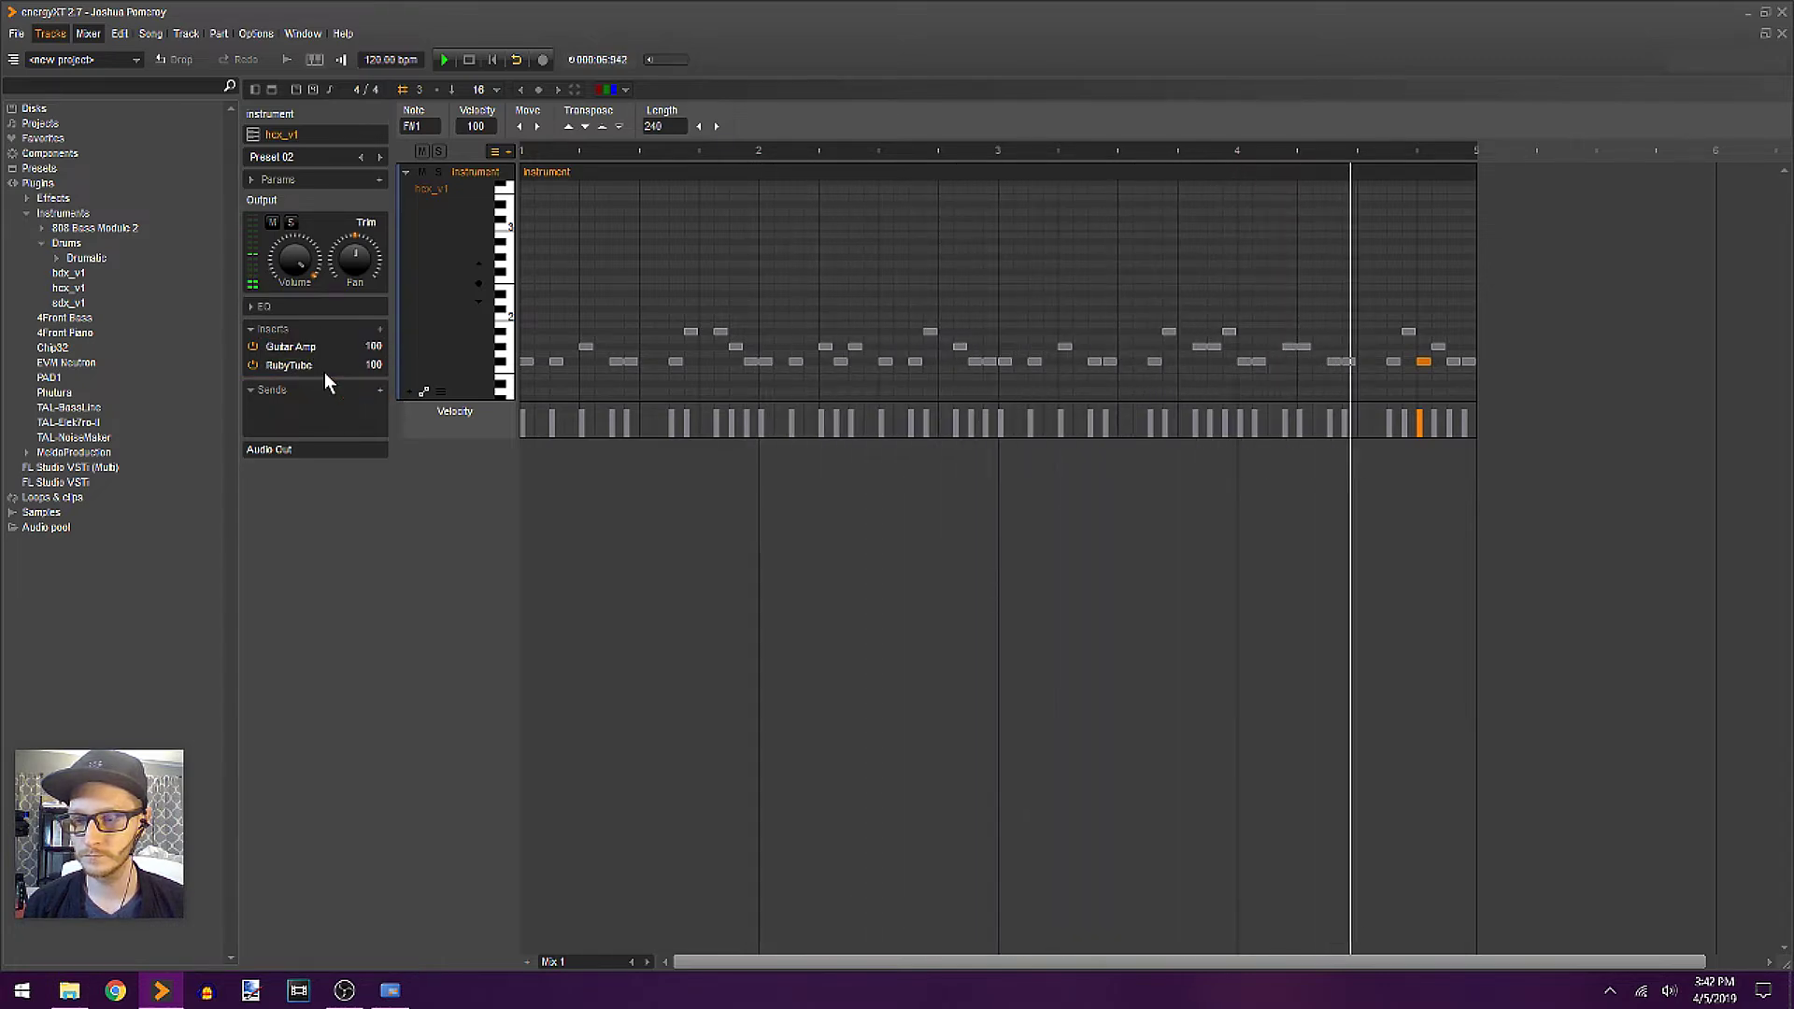
- Add The Punch as a third insert and set its Punch amount to about 37% during playback
{"action": "left_click", "coordinate": [380, 329]}
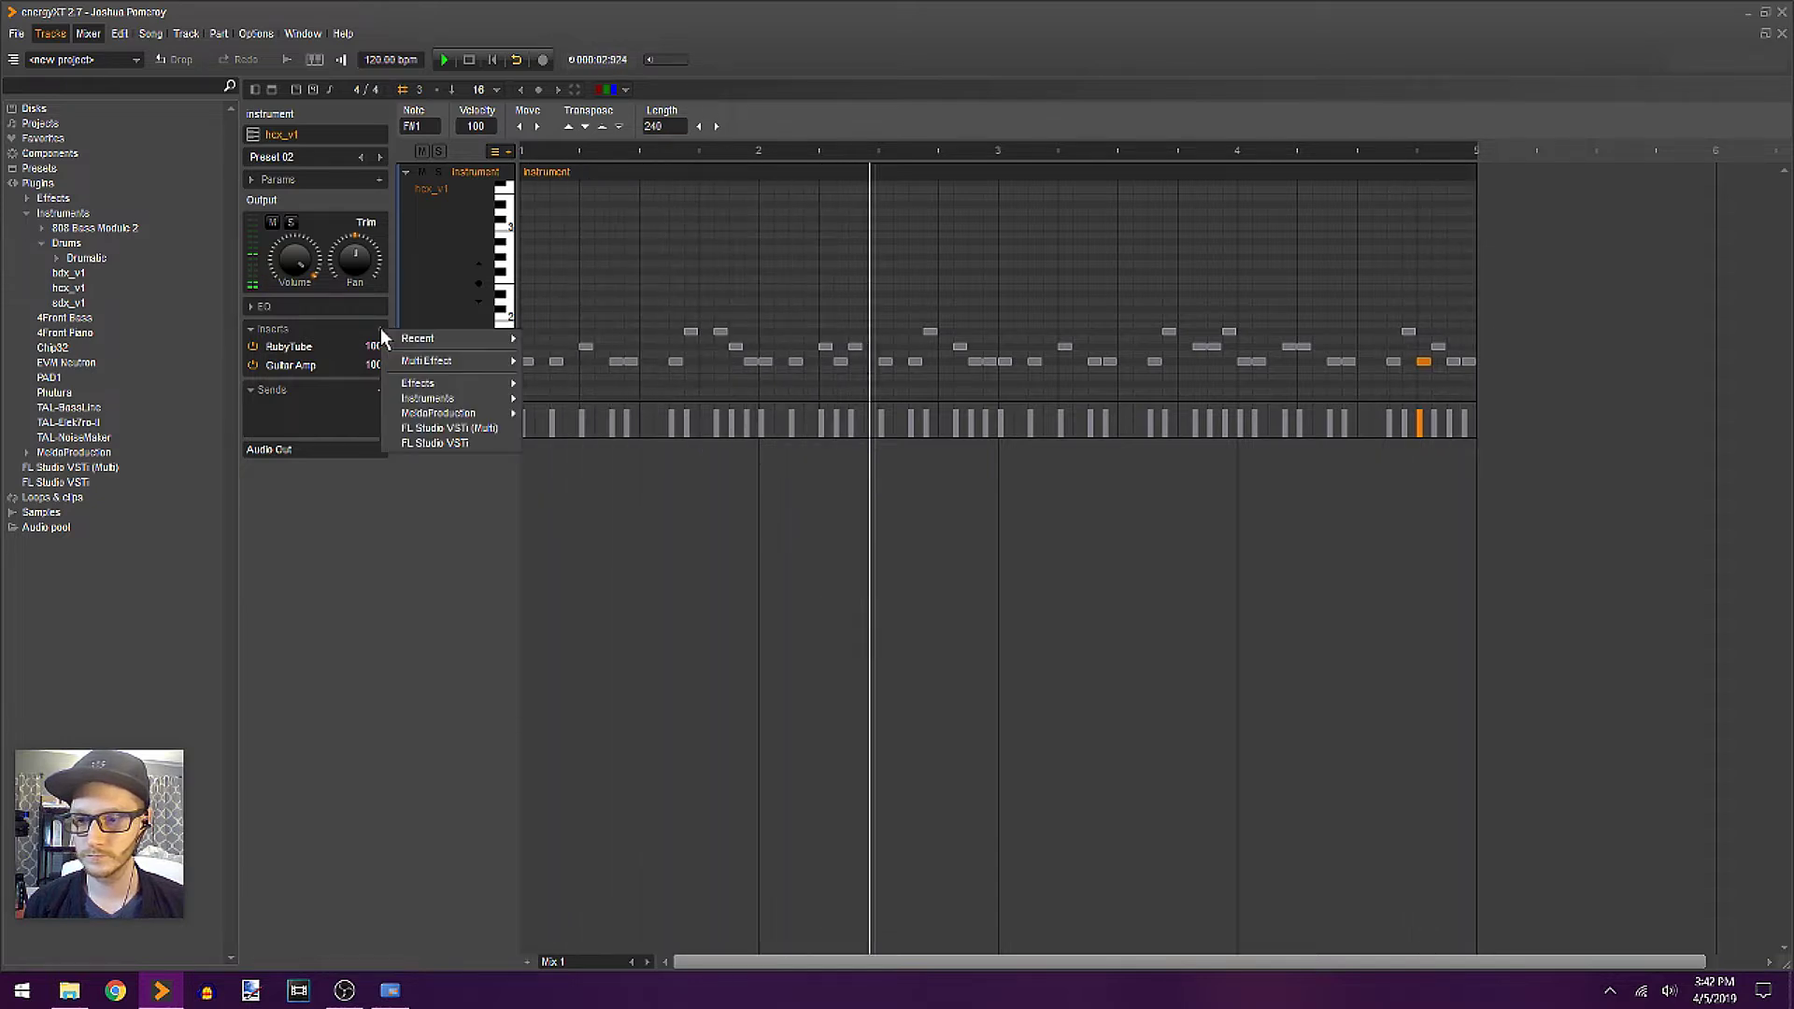
{"action": "left_click", "coordinate": [379, 329]}
{"action": "key", "text": "space"}
{"action": "left_click", "coordinate": [380, 329]}
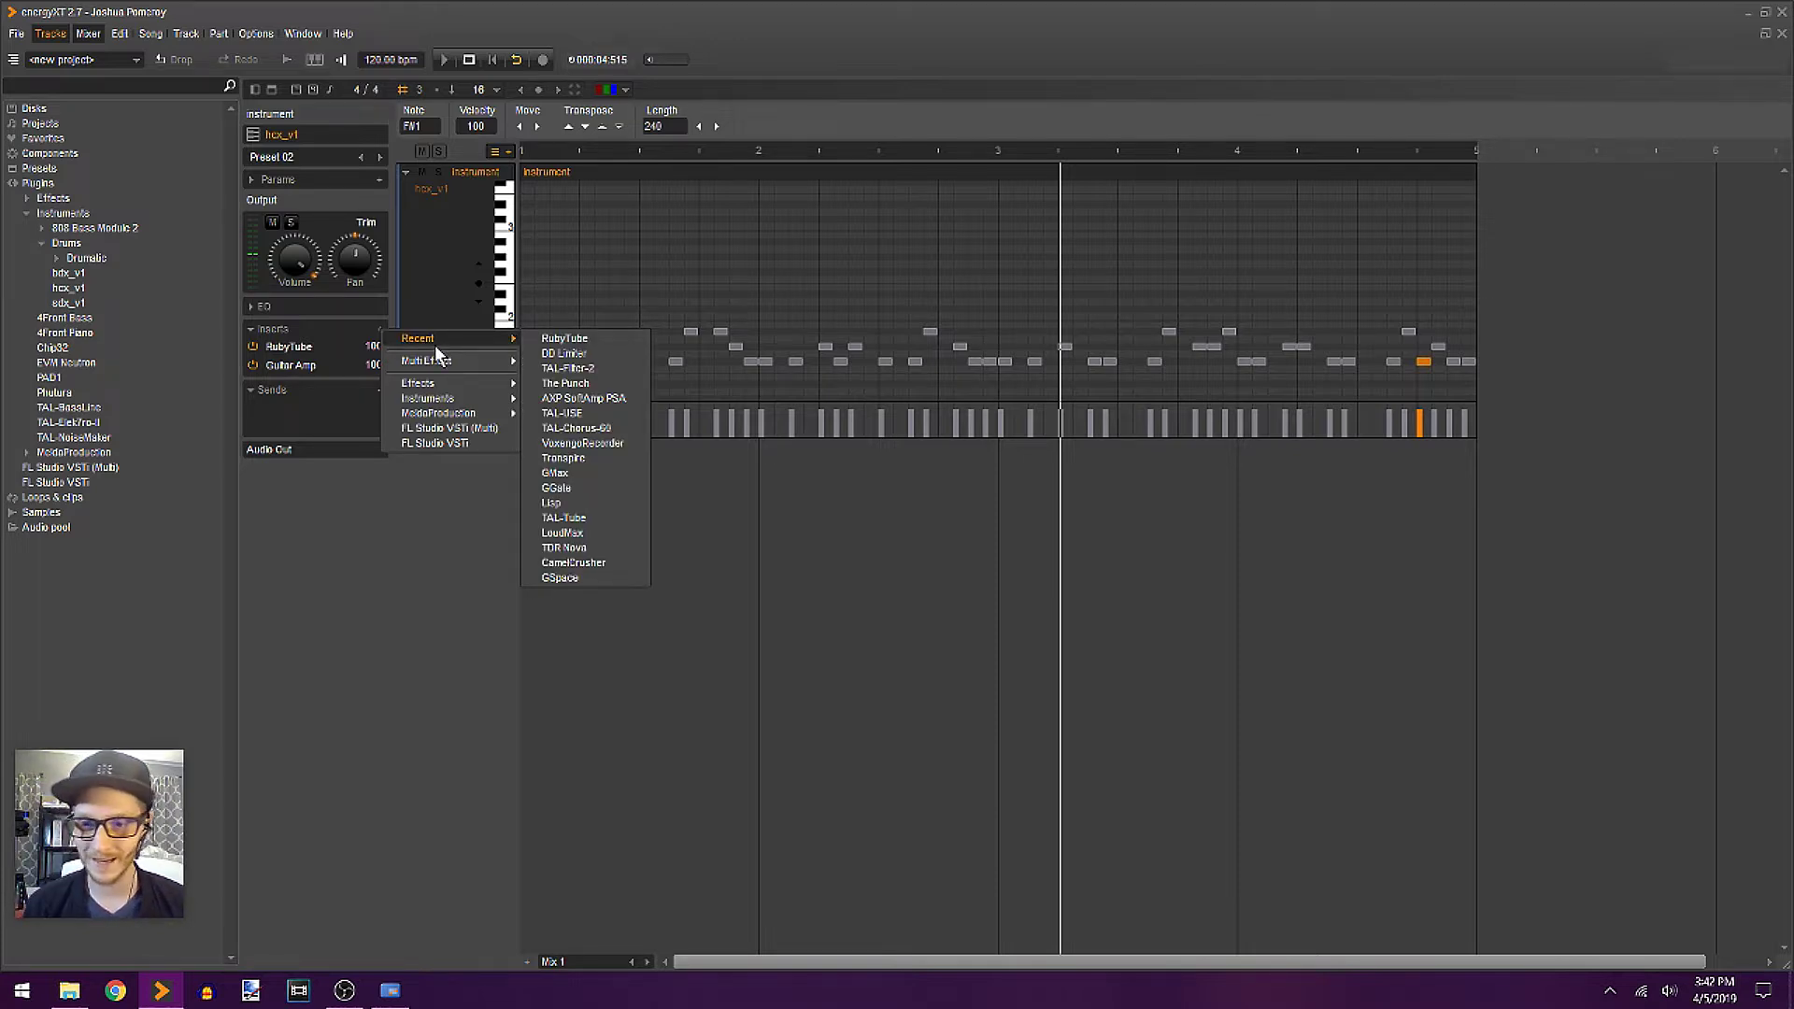
{"action": "left_click", "coordinate": [565, 384]}
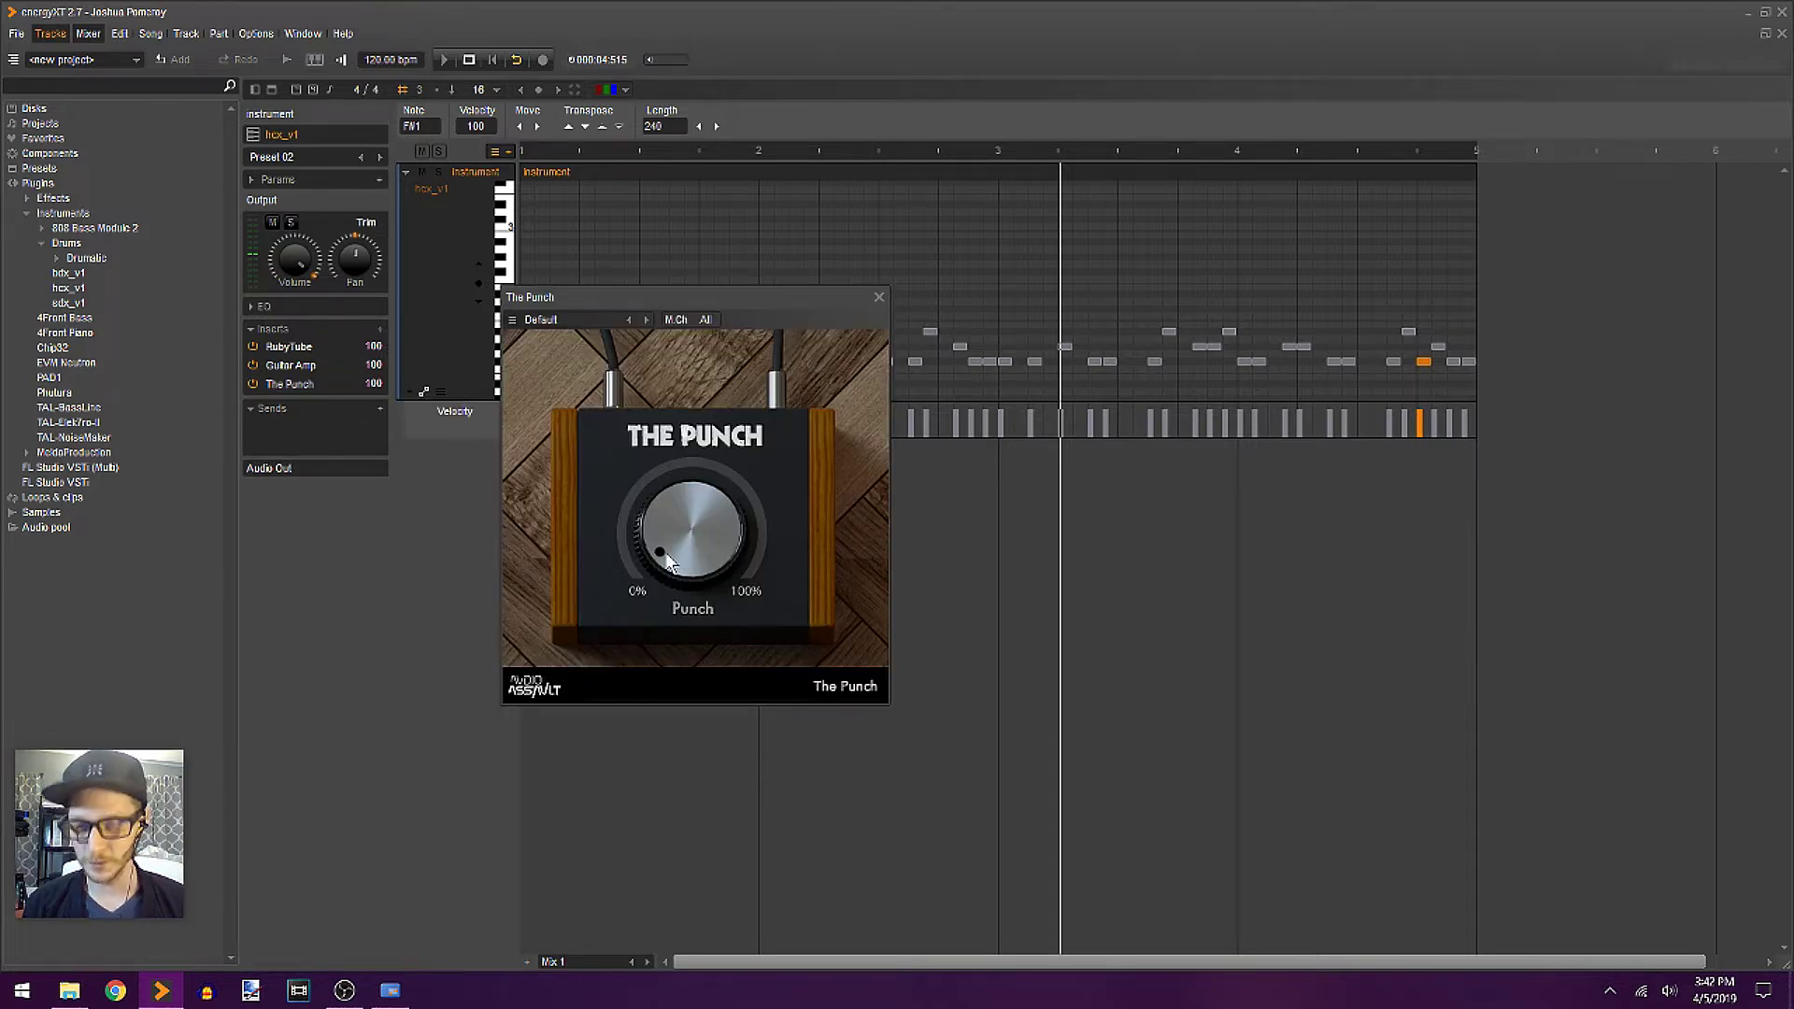
{"action": "key", "text": "space"}
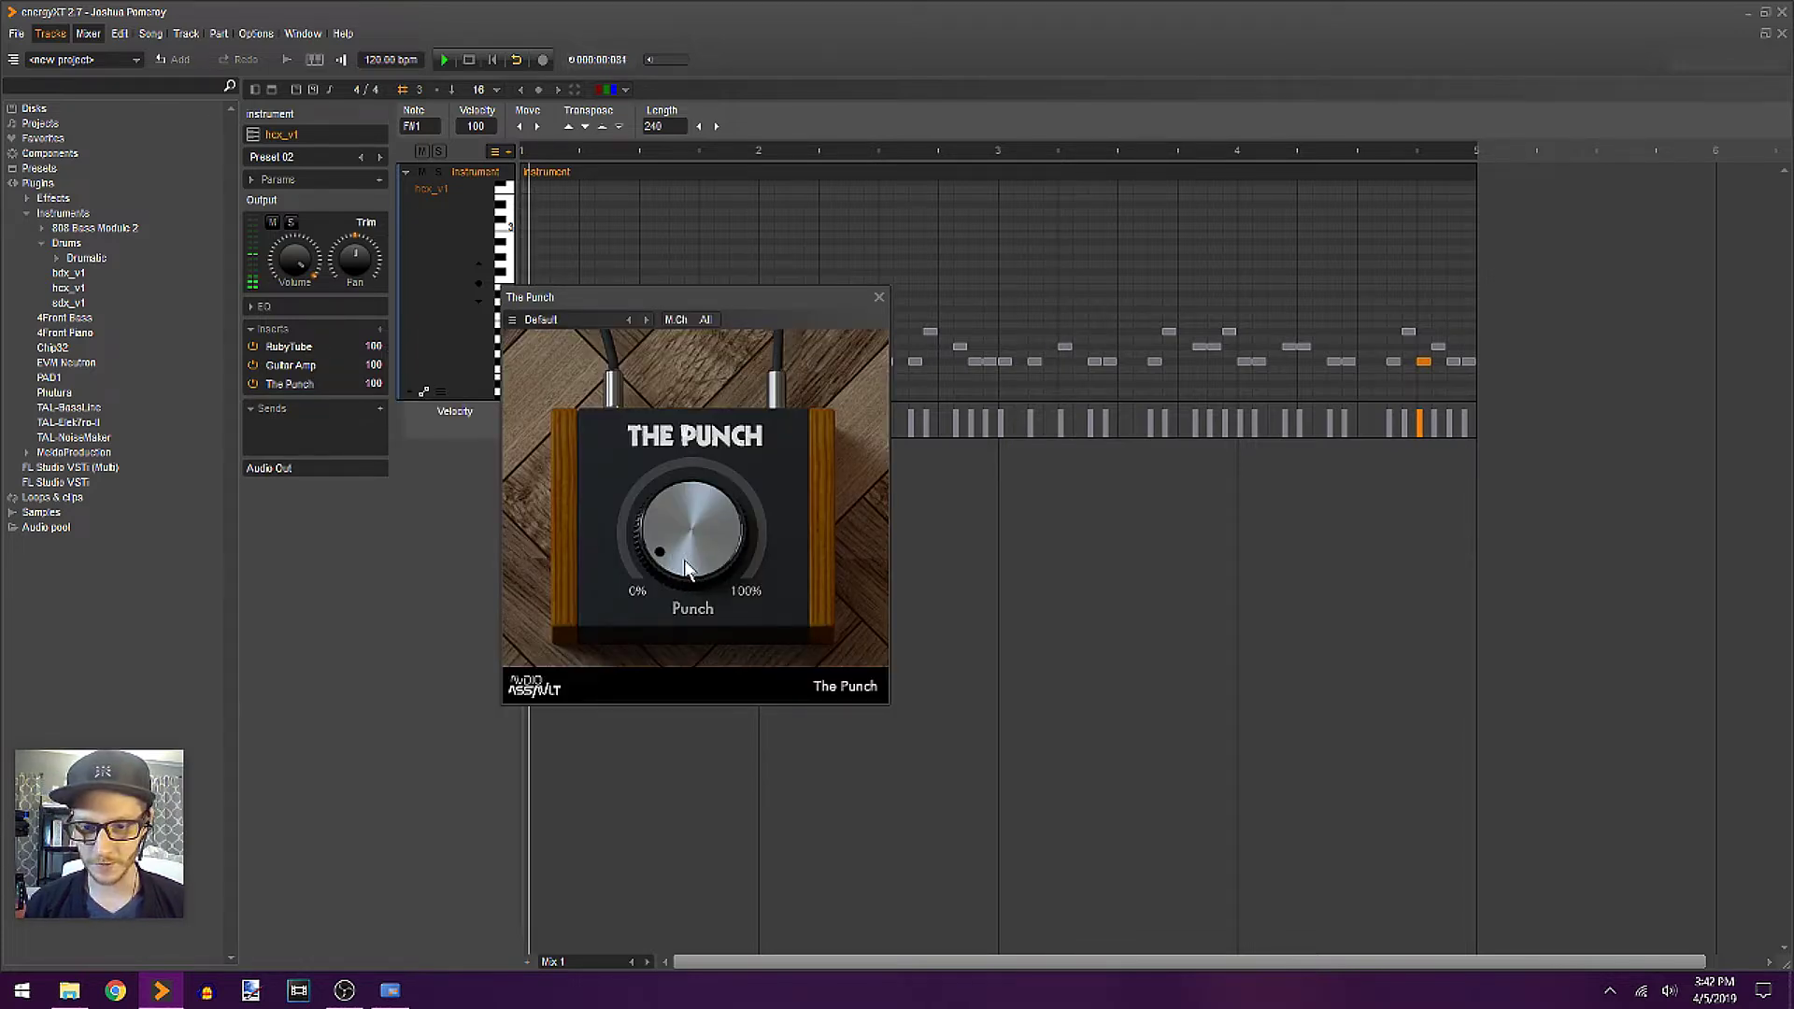
{"action": "left_click_drag", "start_coordinate": [675, 567], "coordinate": [647, 486]}
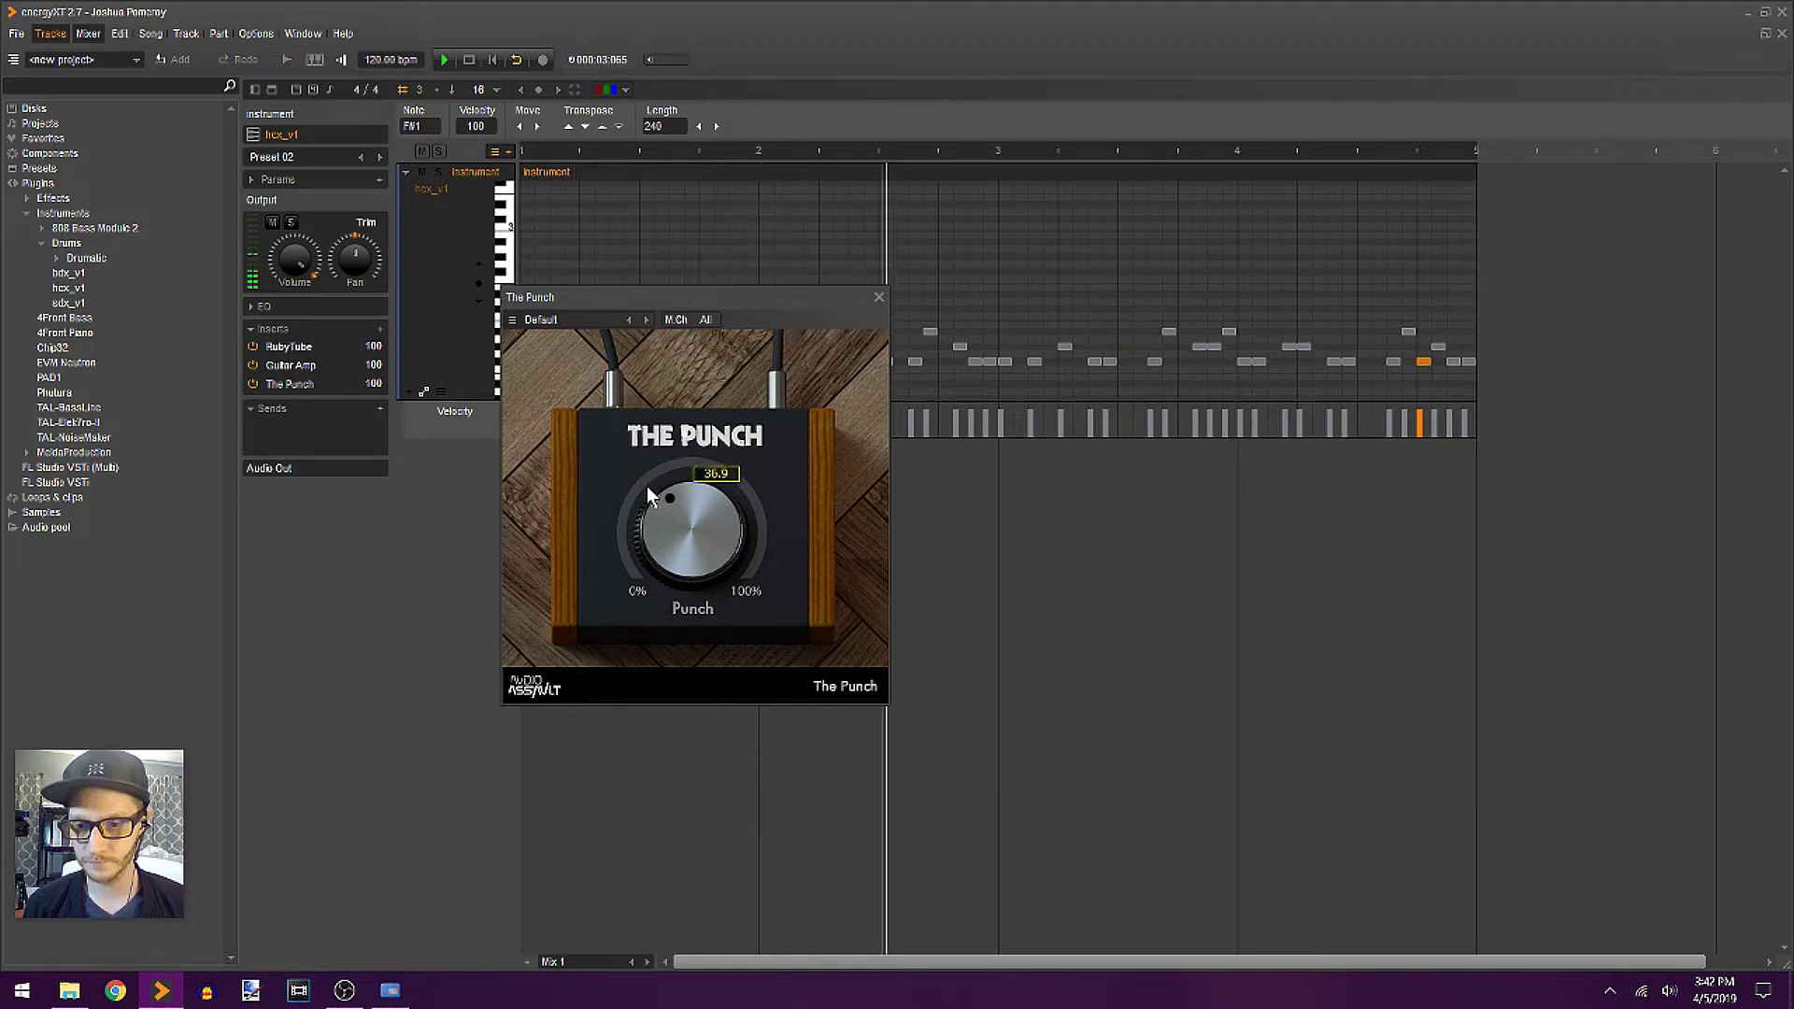
{"action": "left_click", "coordinate": [879, 296]}
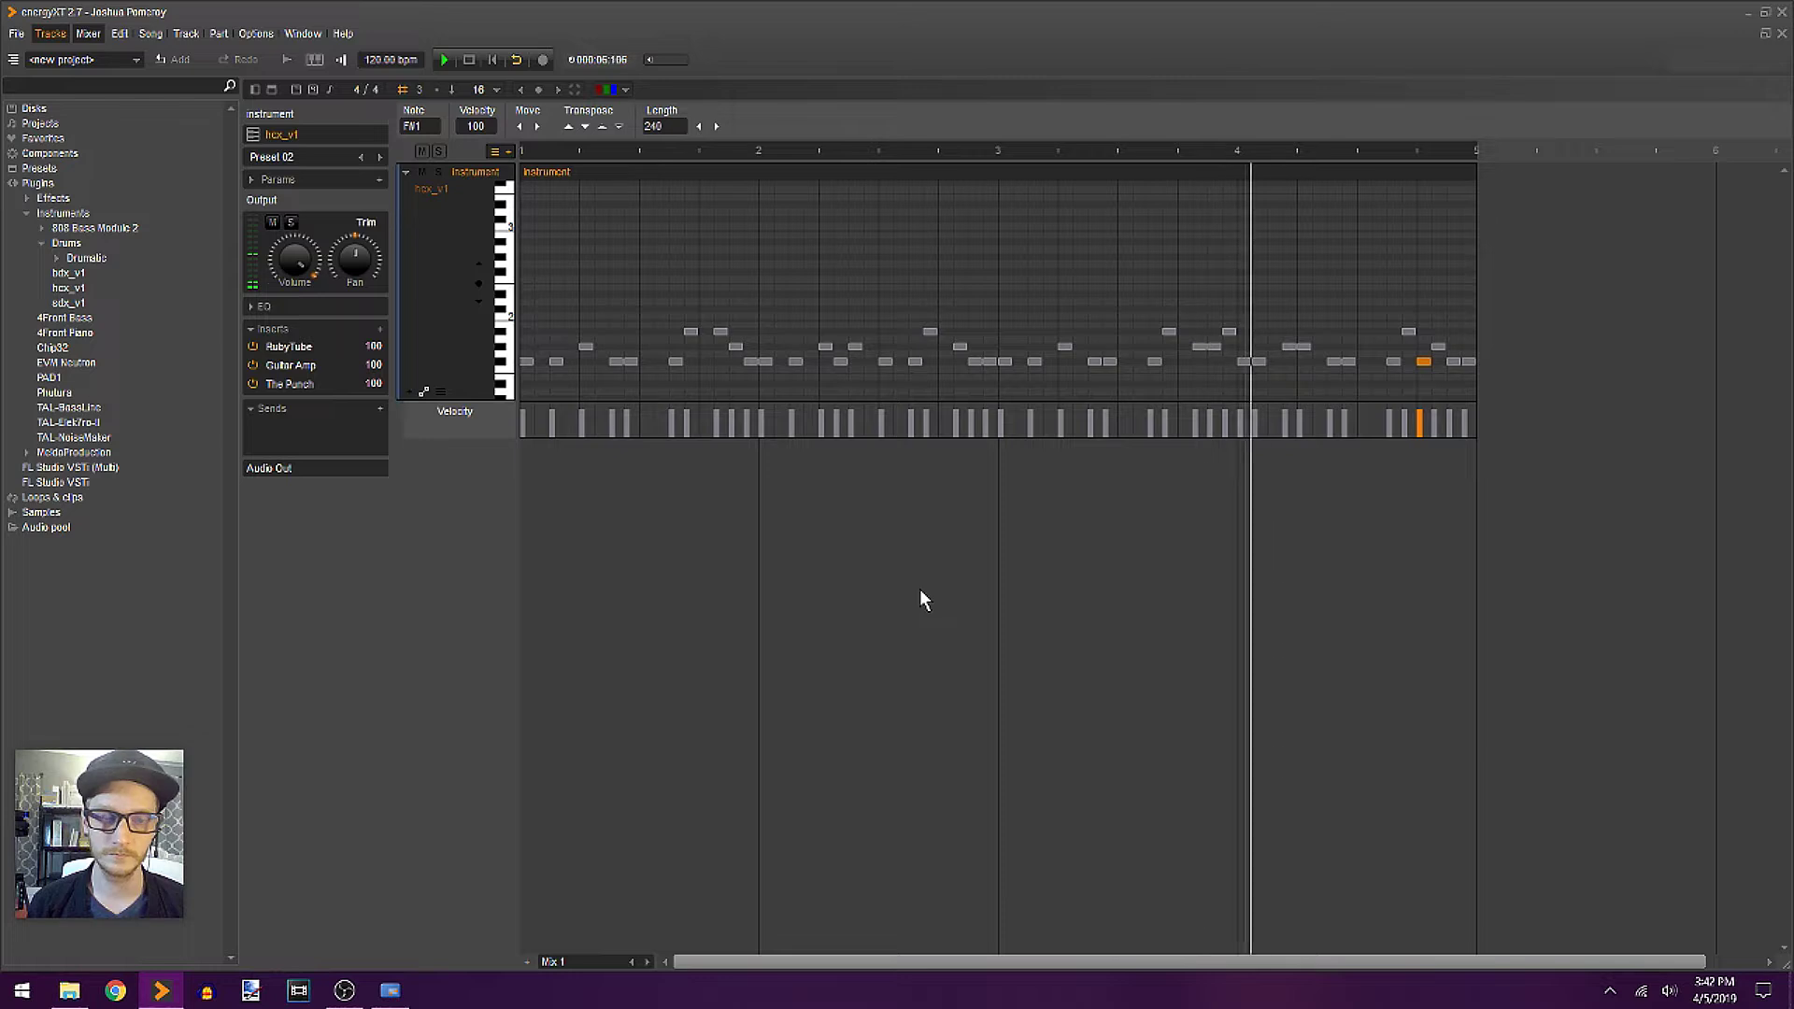
- Export only the selected hi-hat part as a 44100 Hz, 16-bit mono WAV file
{"action": "left_click", "coordinate": [819, 379]}
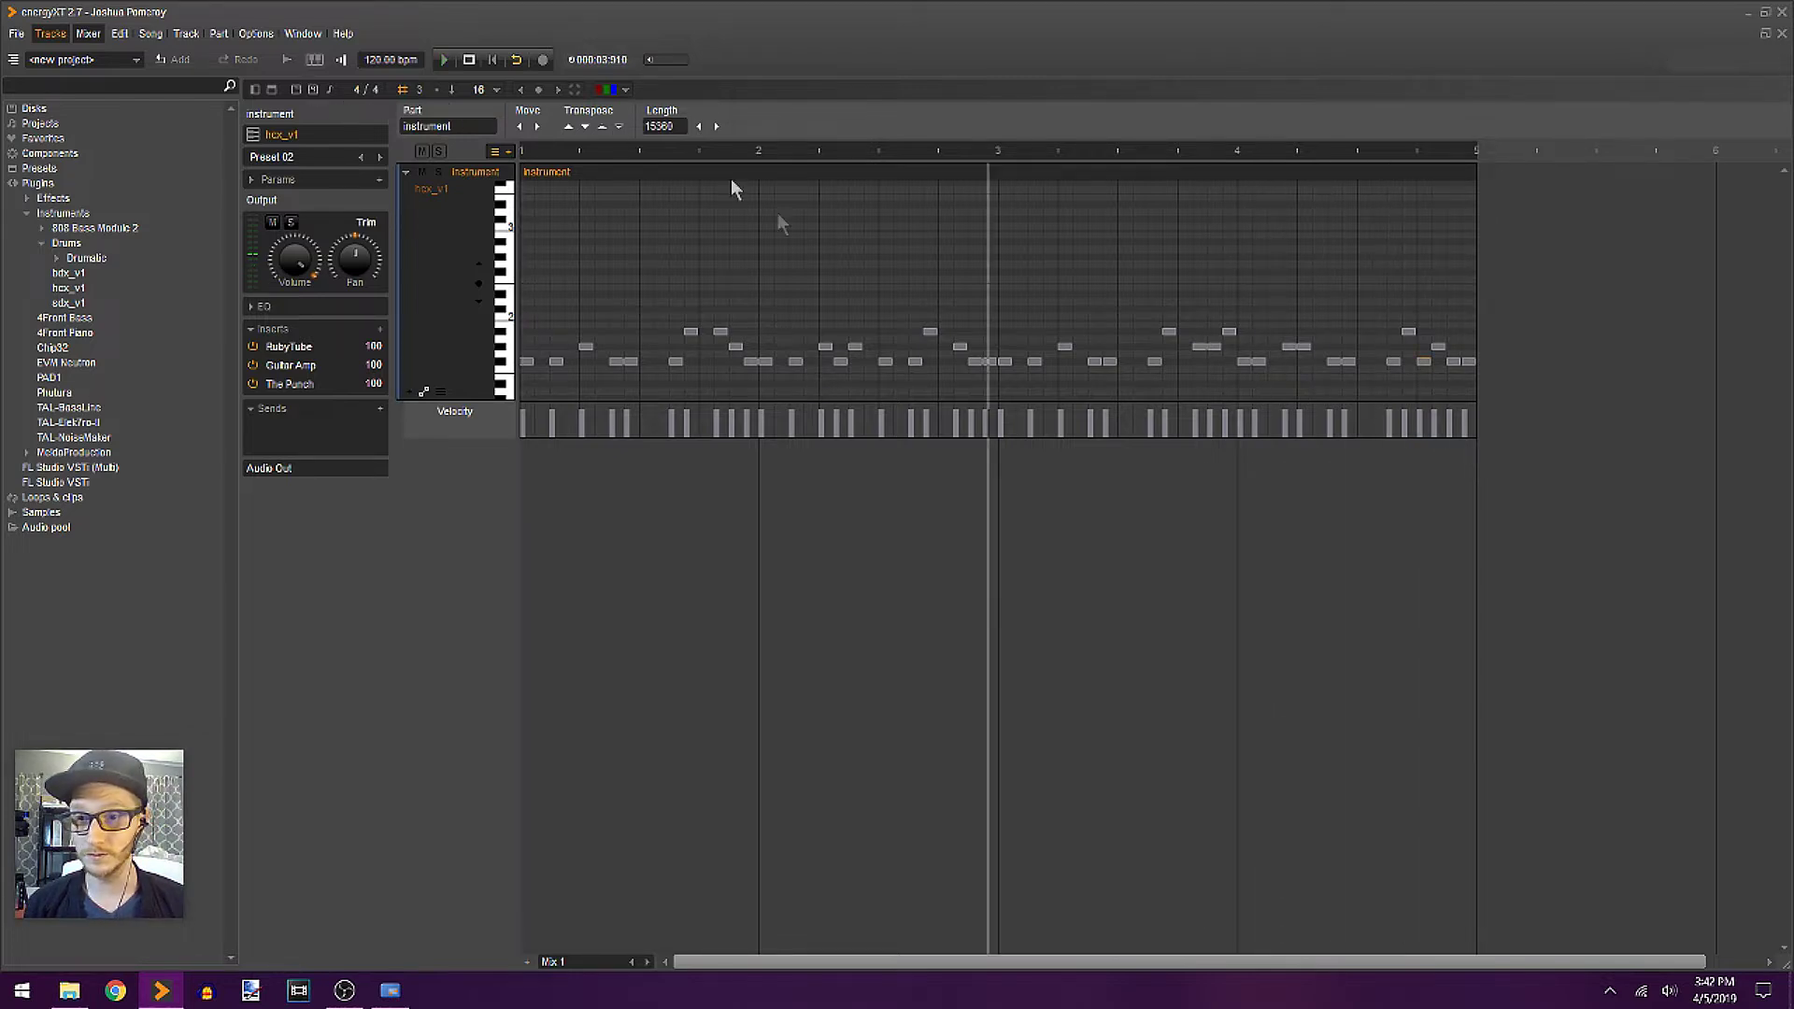
{"action": "left_click", "coordinate": [288, 58]}
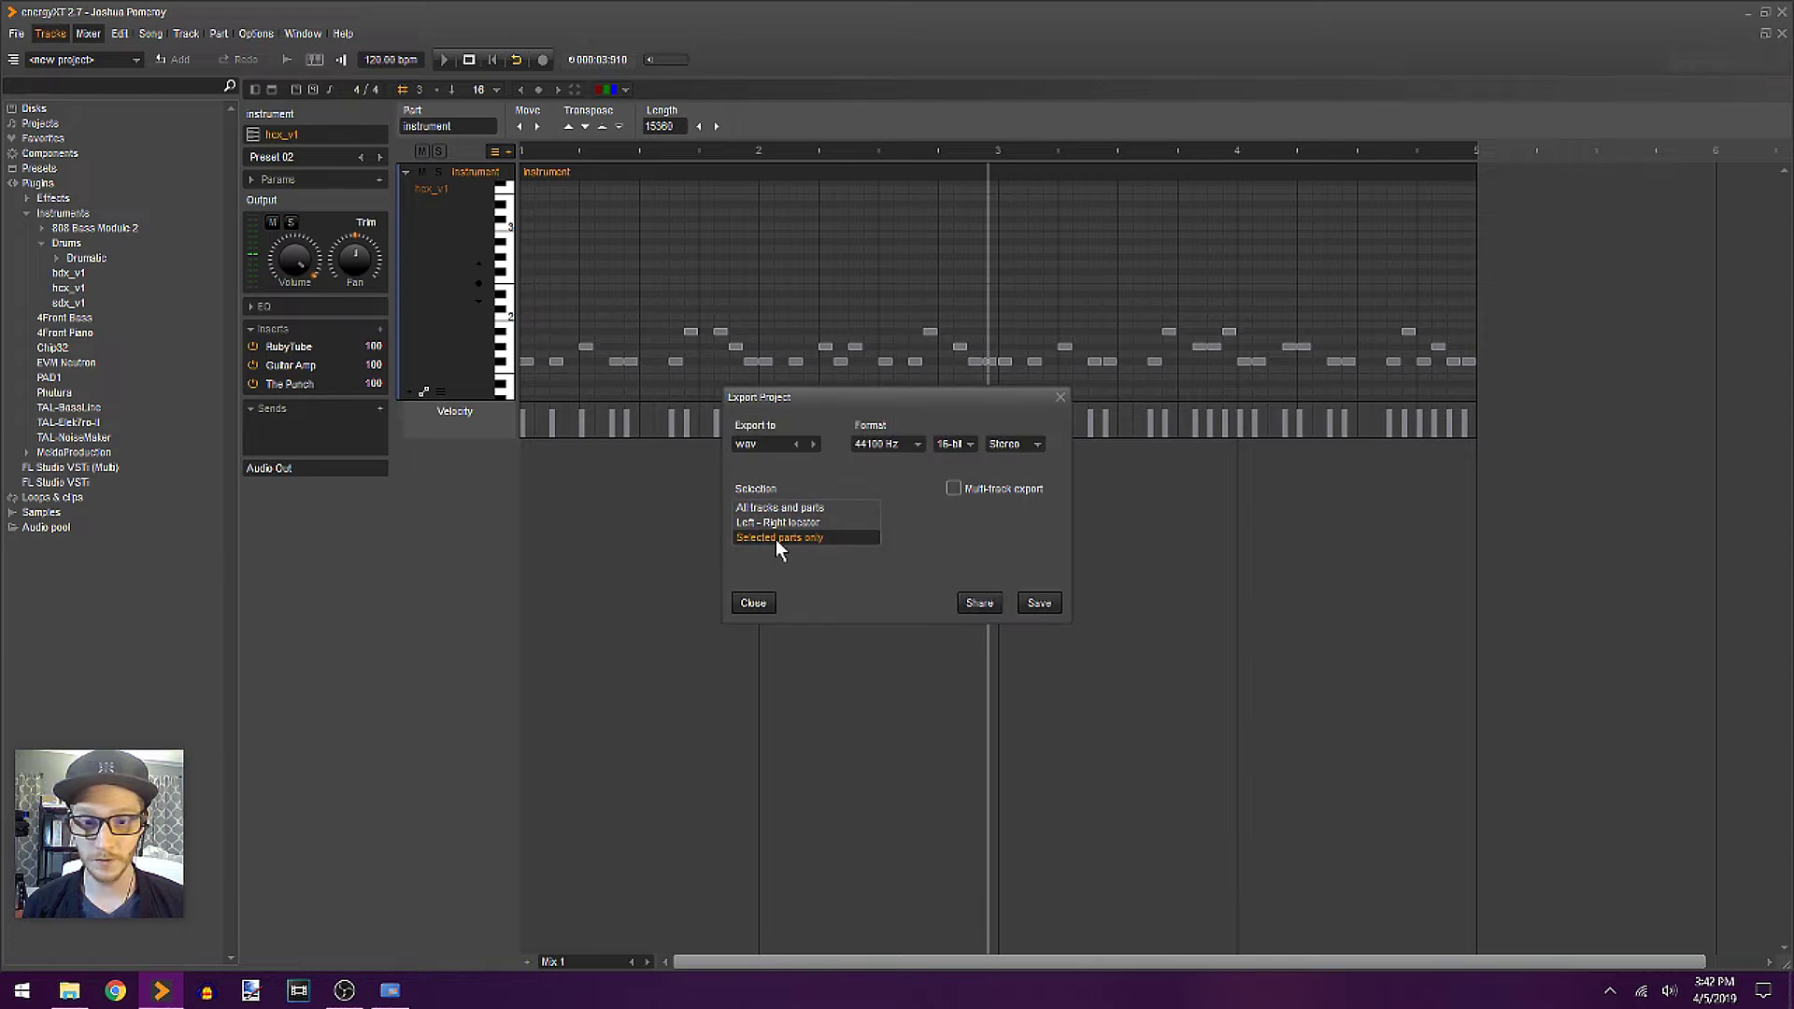
{"action": "left_click", "coordinate": [1031, 456]}
{"action": "left_click", "coordinate": [1002, 467]}
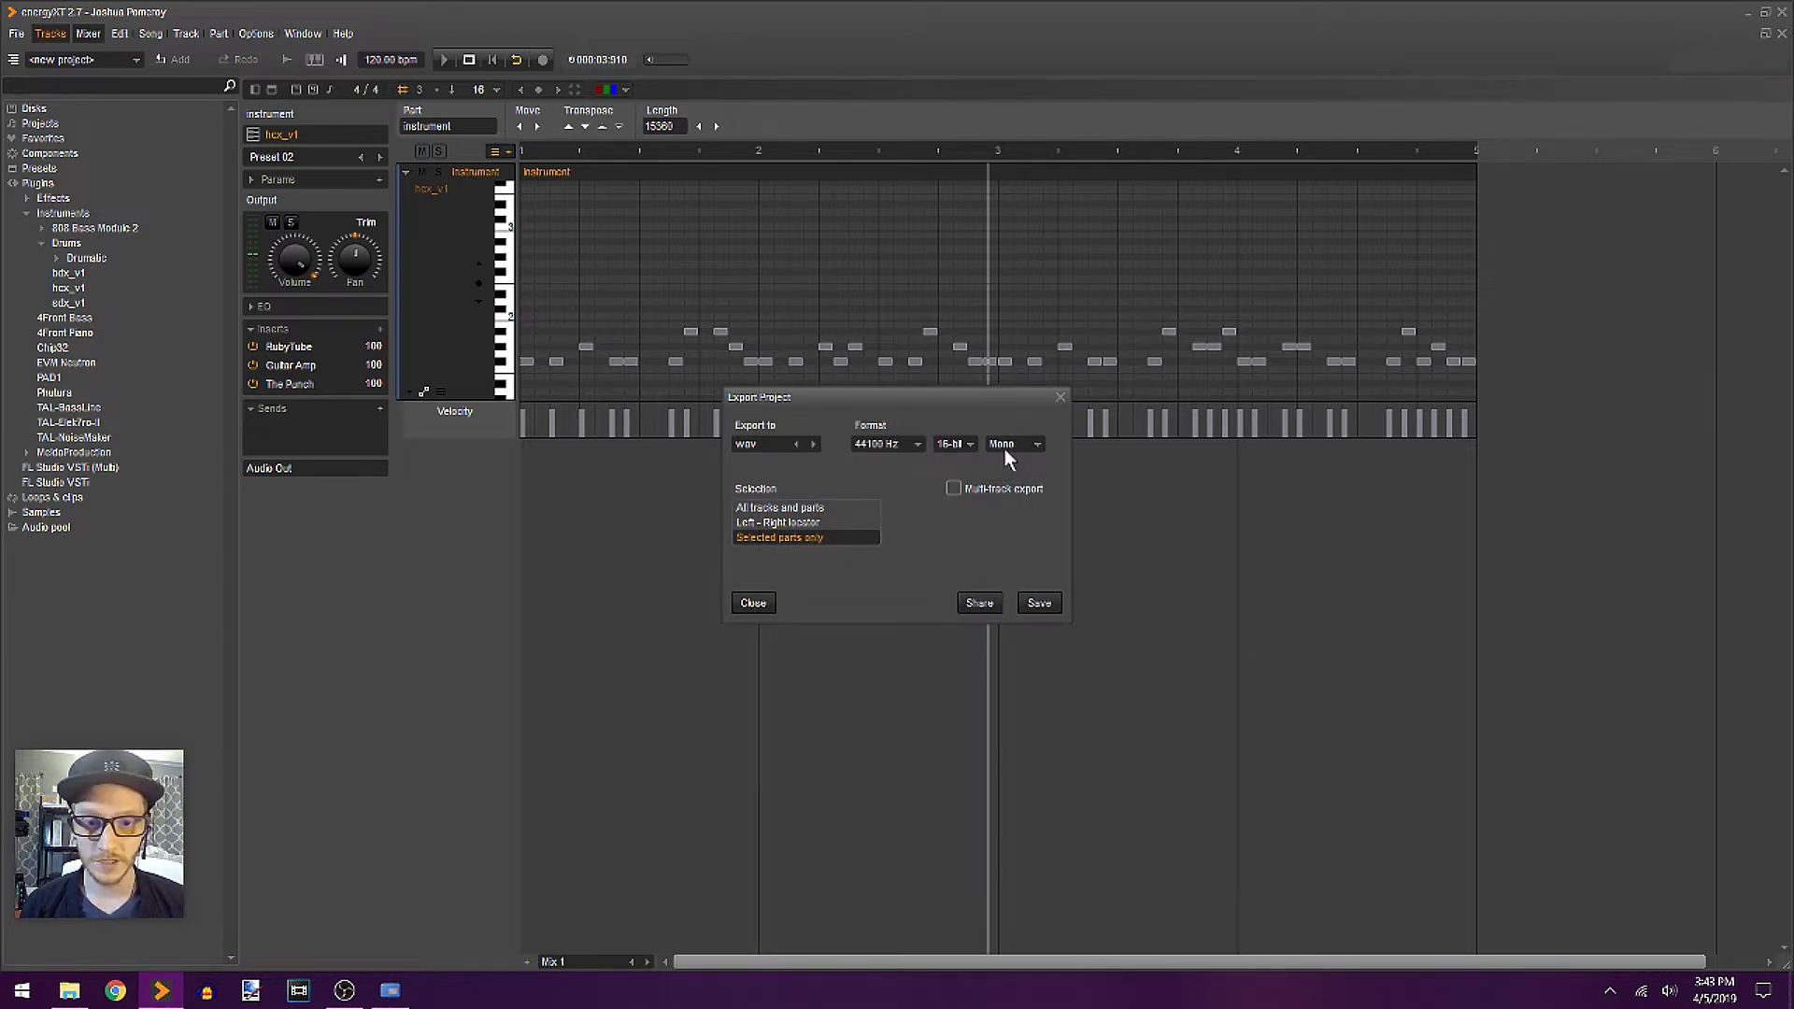
{"action": "left_click", "coordinate": [1036, 607]}
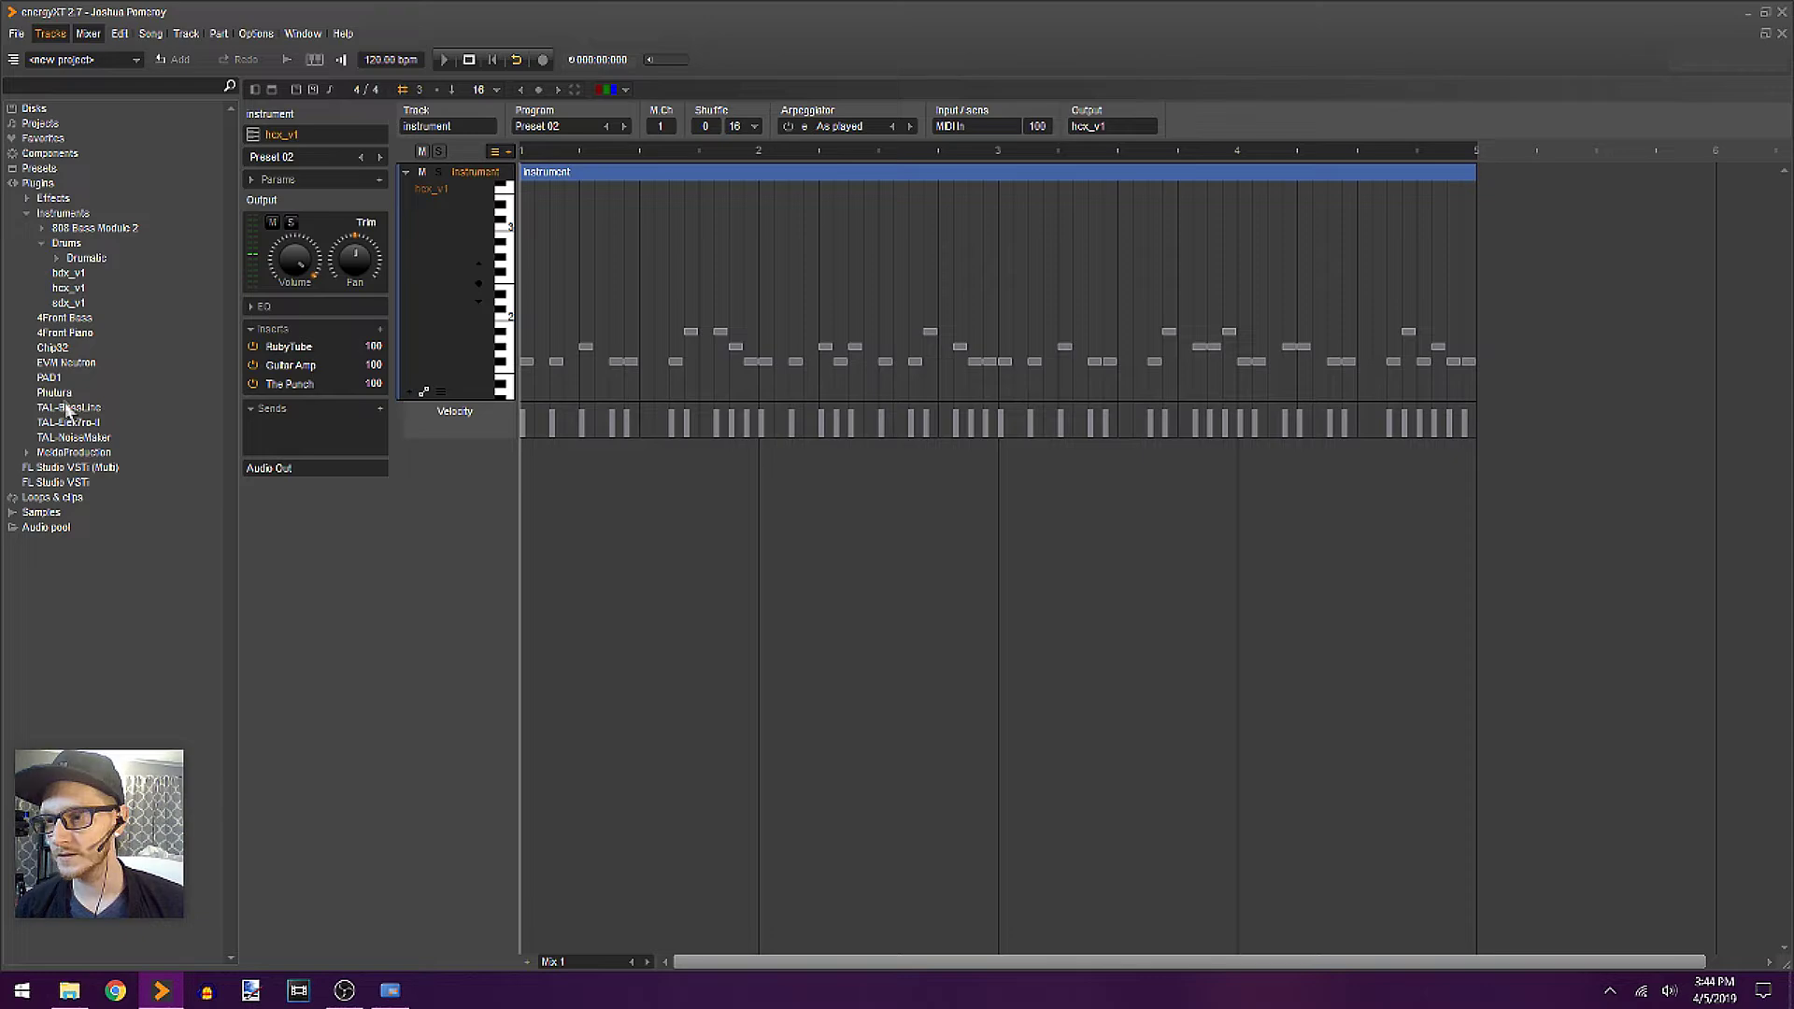
- Load the Phutura synth on a new track and switch its patch to HOOVER - Basic
{"action": "left_click_drag", "start_coordinate": [53, 393], "coordinate": [432, 489]}
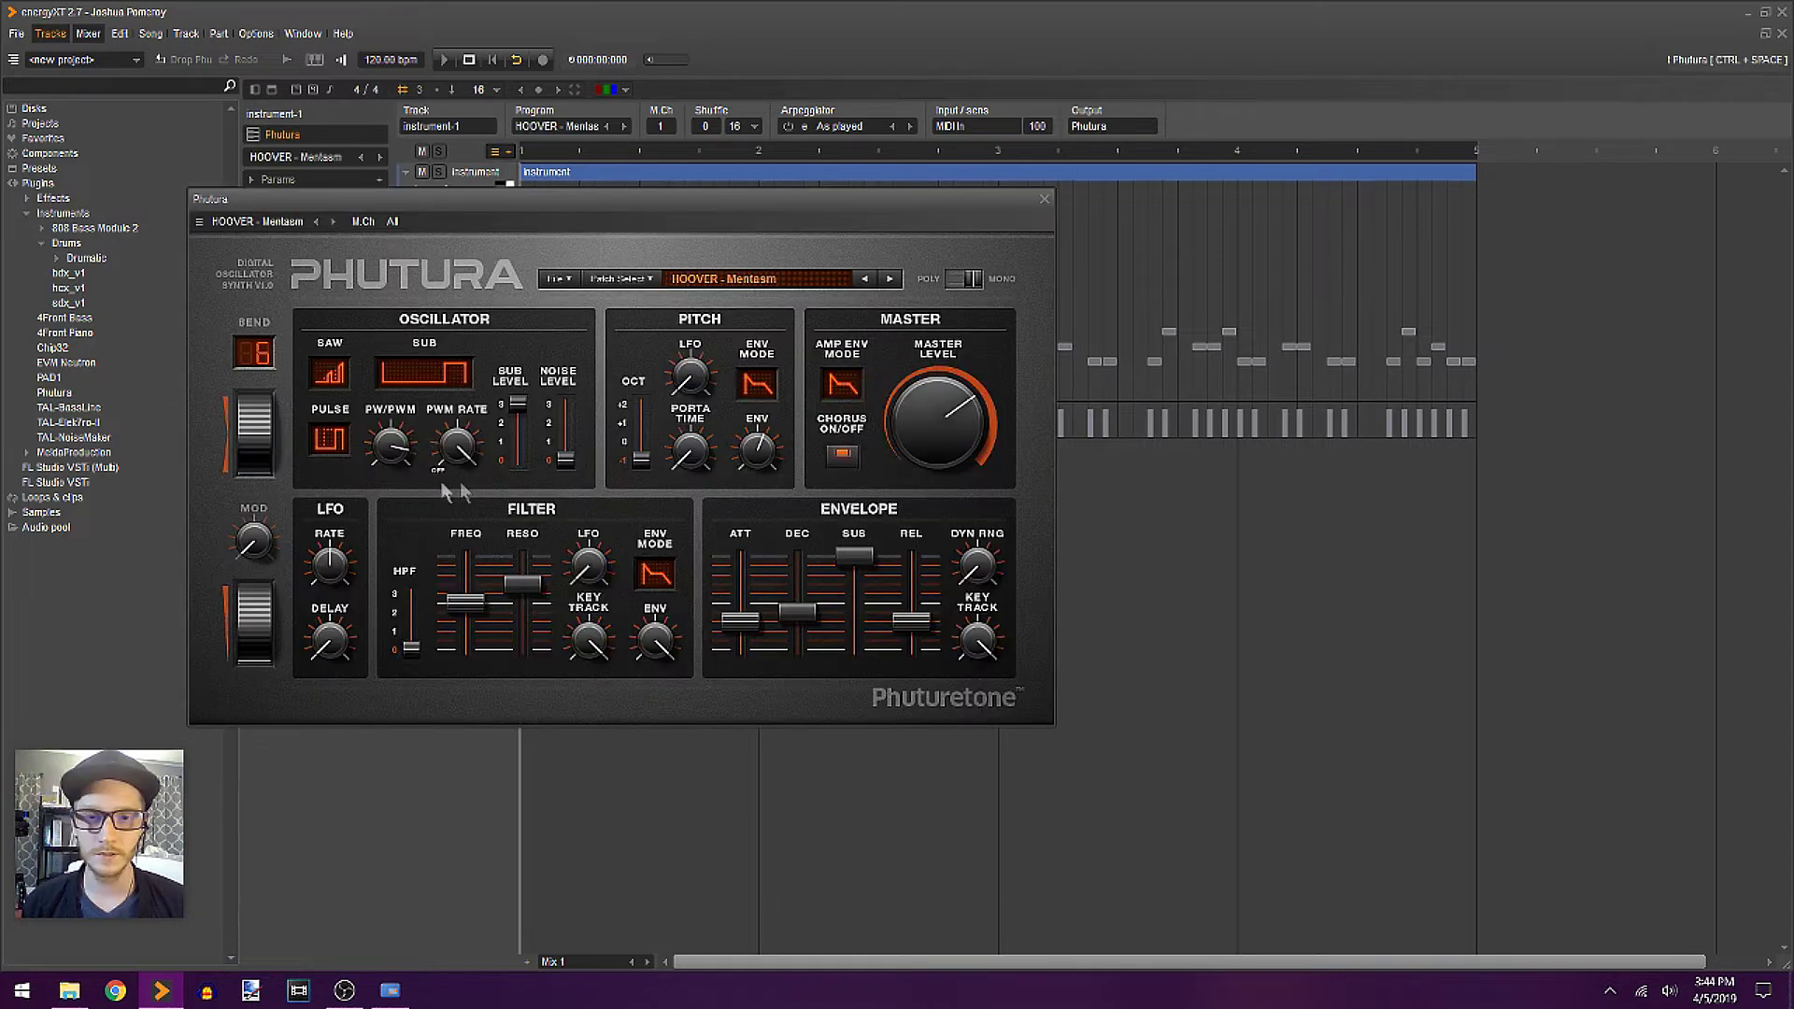
{"action": "left_click_drag", "start_coordinate": [611, 201], "coordinate": [820, 246]}
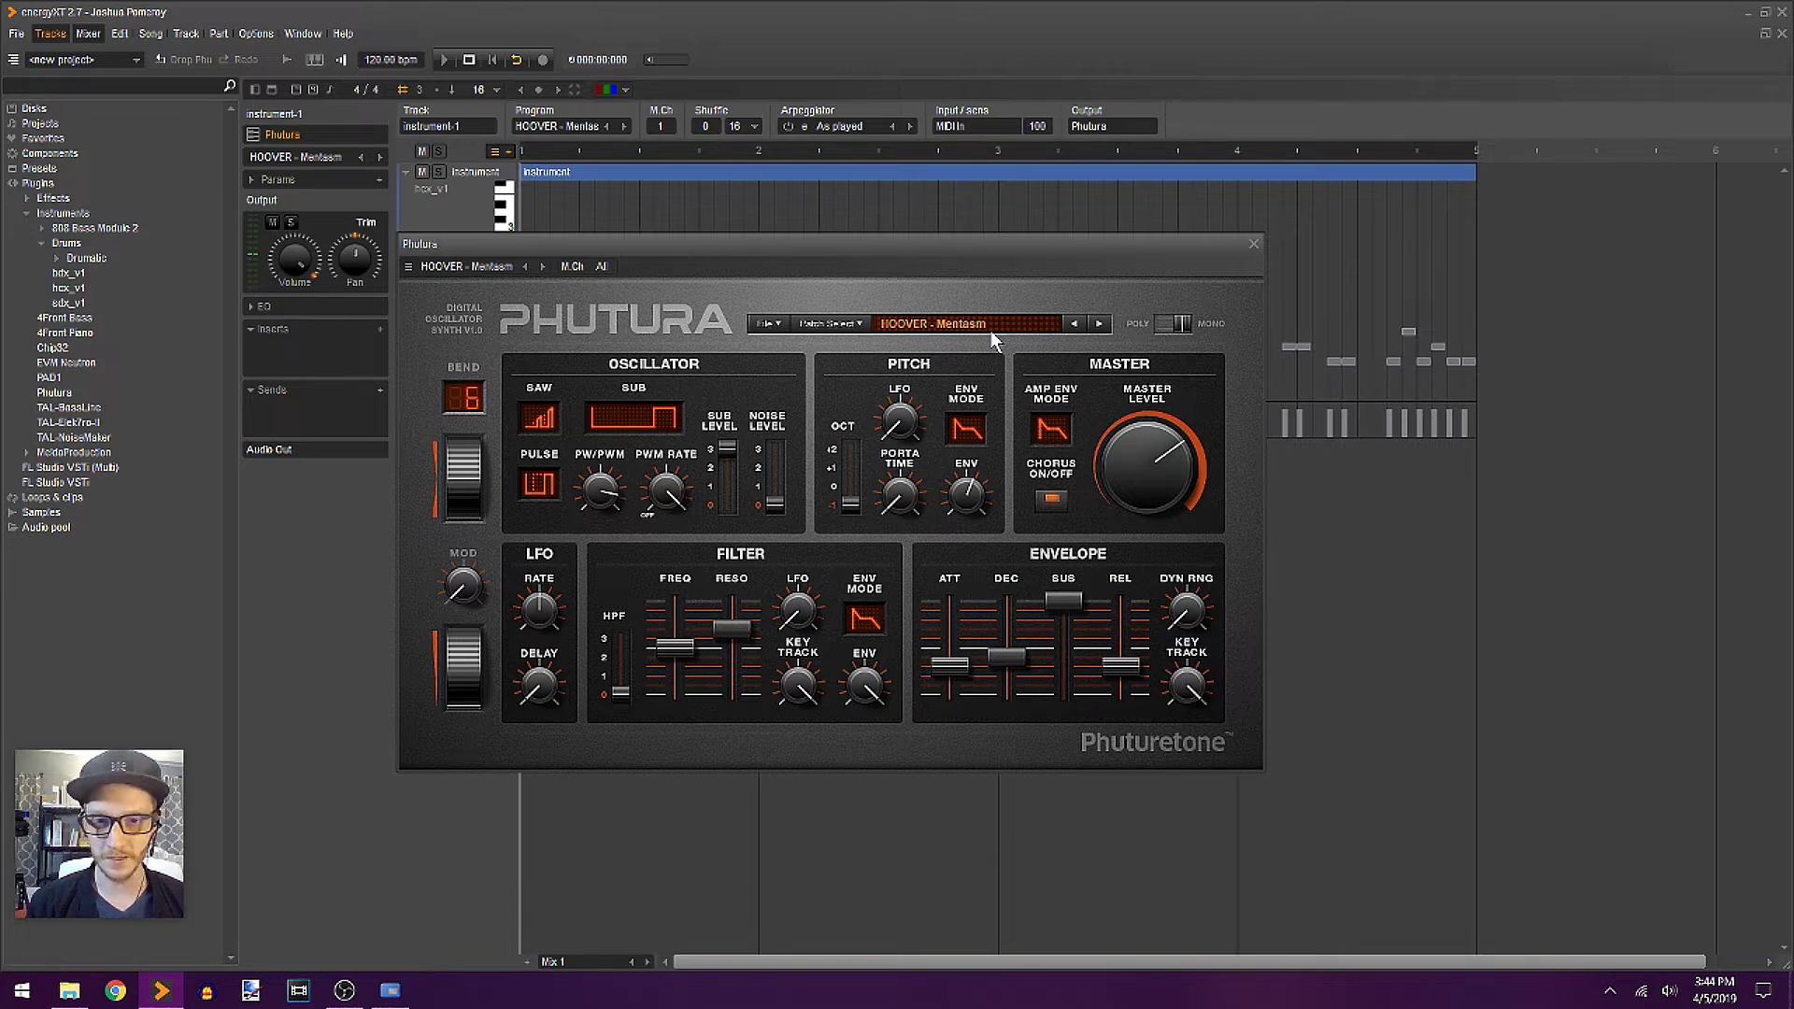
{"action": "left_click", "coordinate": [1100, 324]}
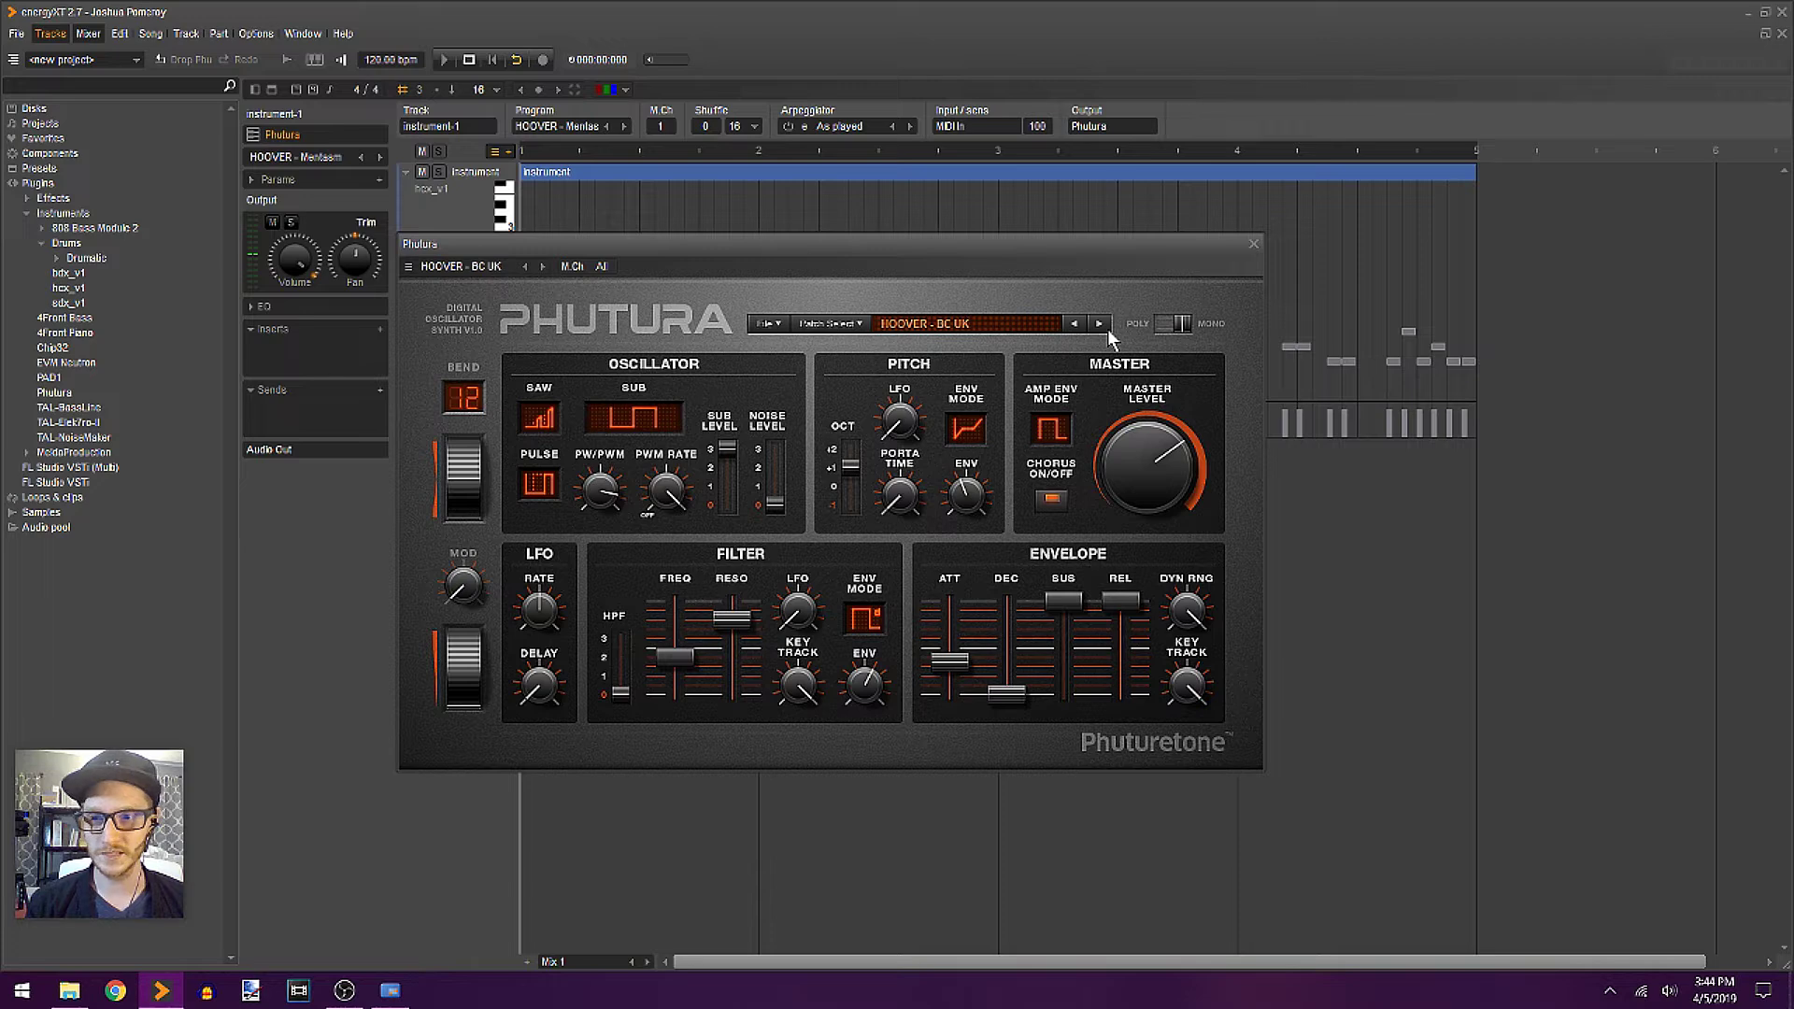
{"action": "left_click", "coordinate": [1107, 327]}
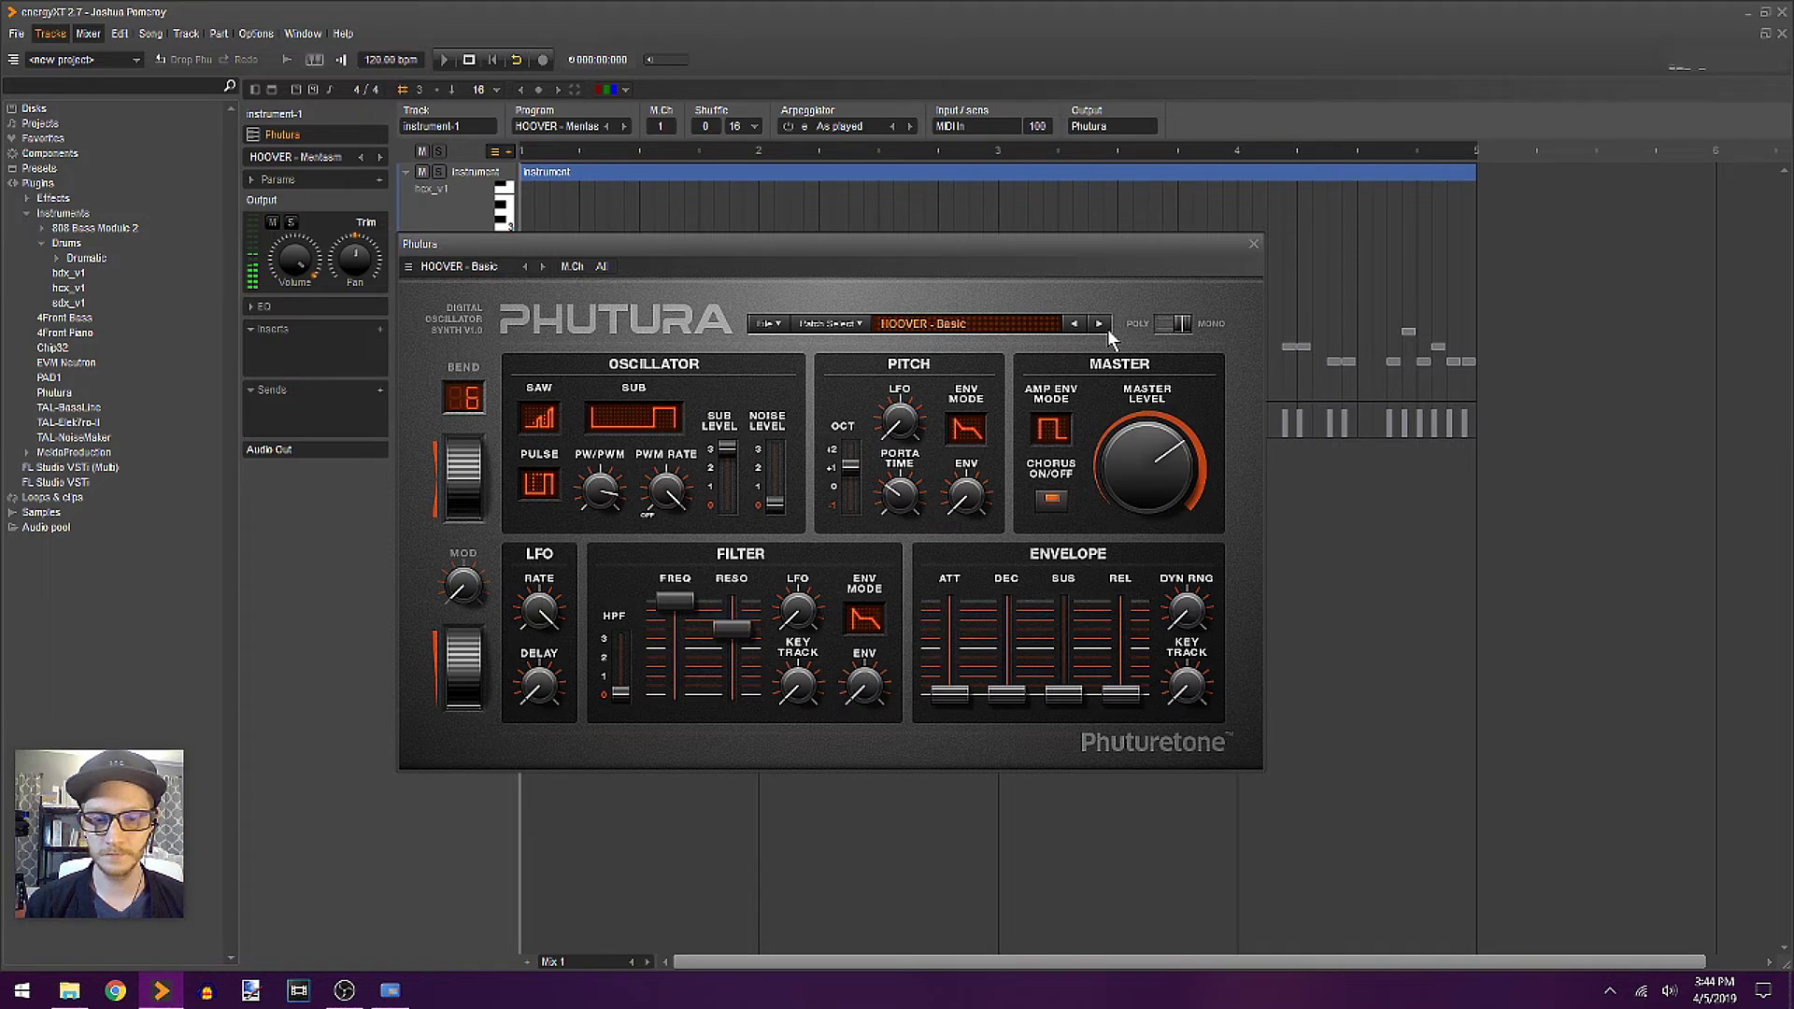
- Audition the next HOOVER patches through Filter and High, plus the POLY - Bells patch in Phutura
{"action": "left_click", "coordinate": [1106, 328]}
{"action": "left_click", "coordinate": [1108, 327]}
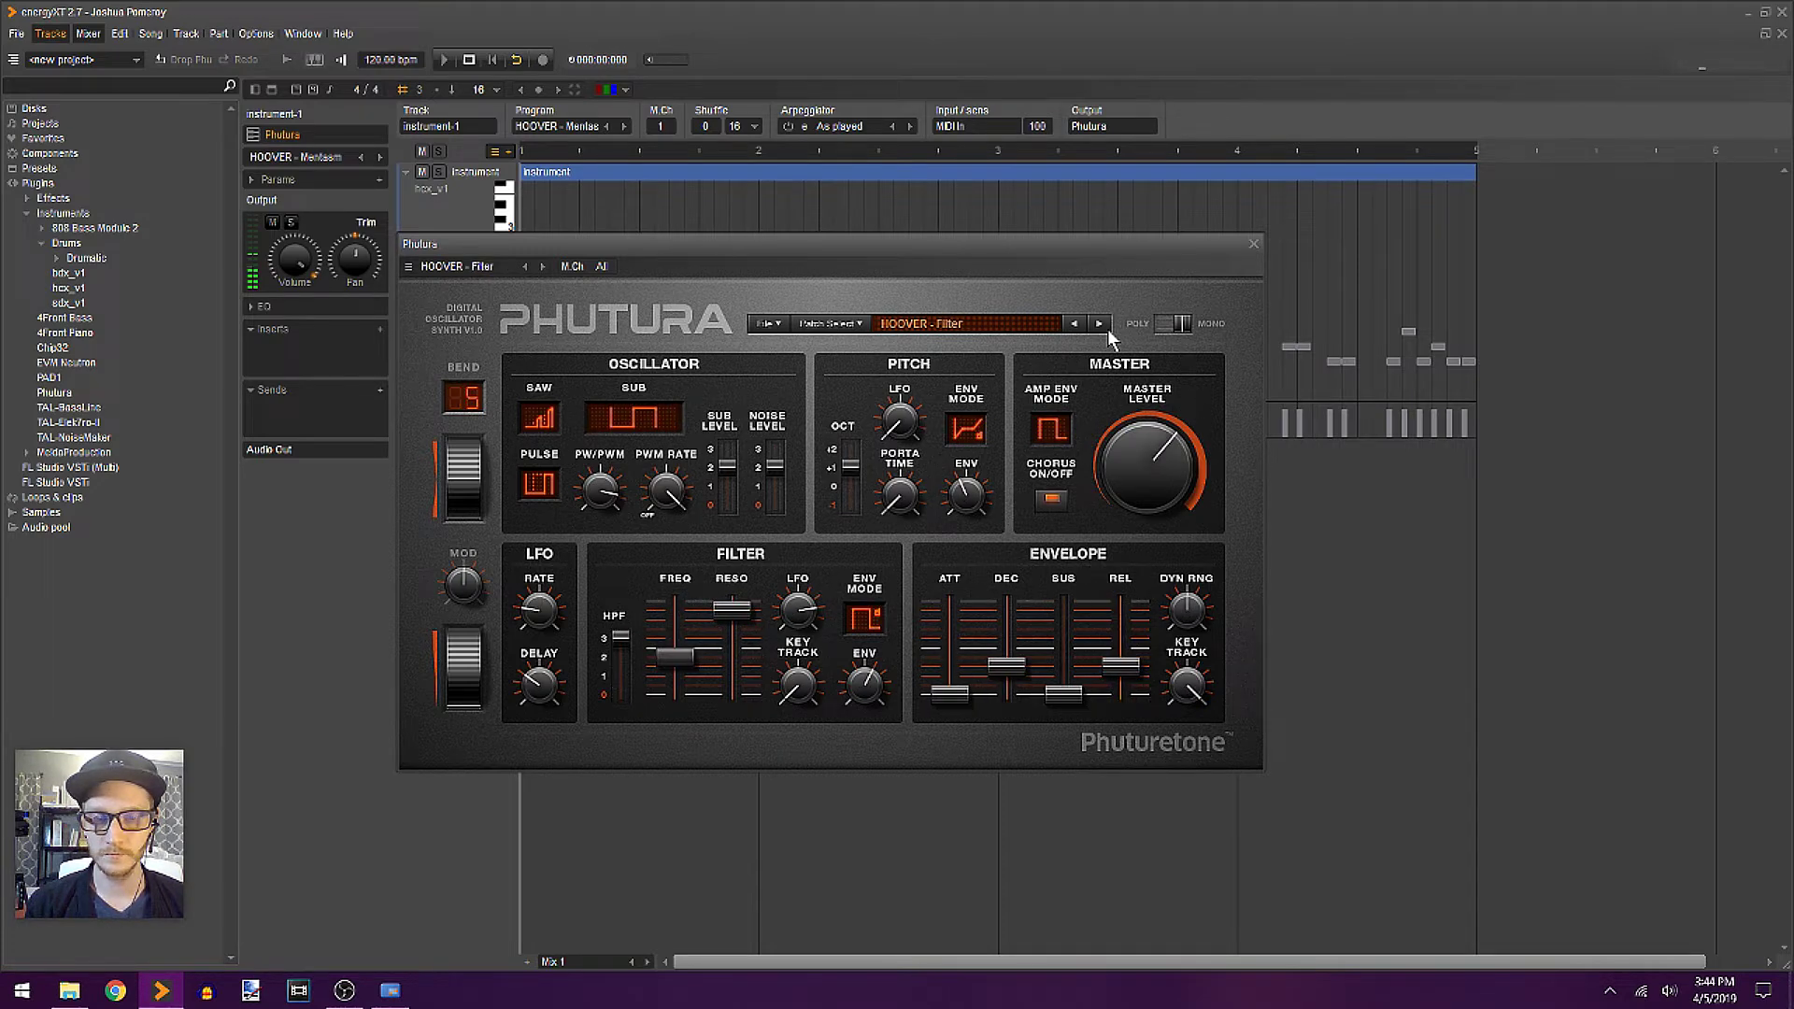
{"action": "left_click", "coordinate": [1107, 327]}
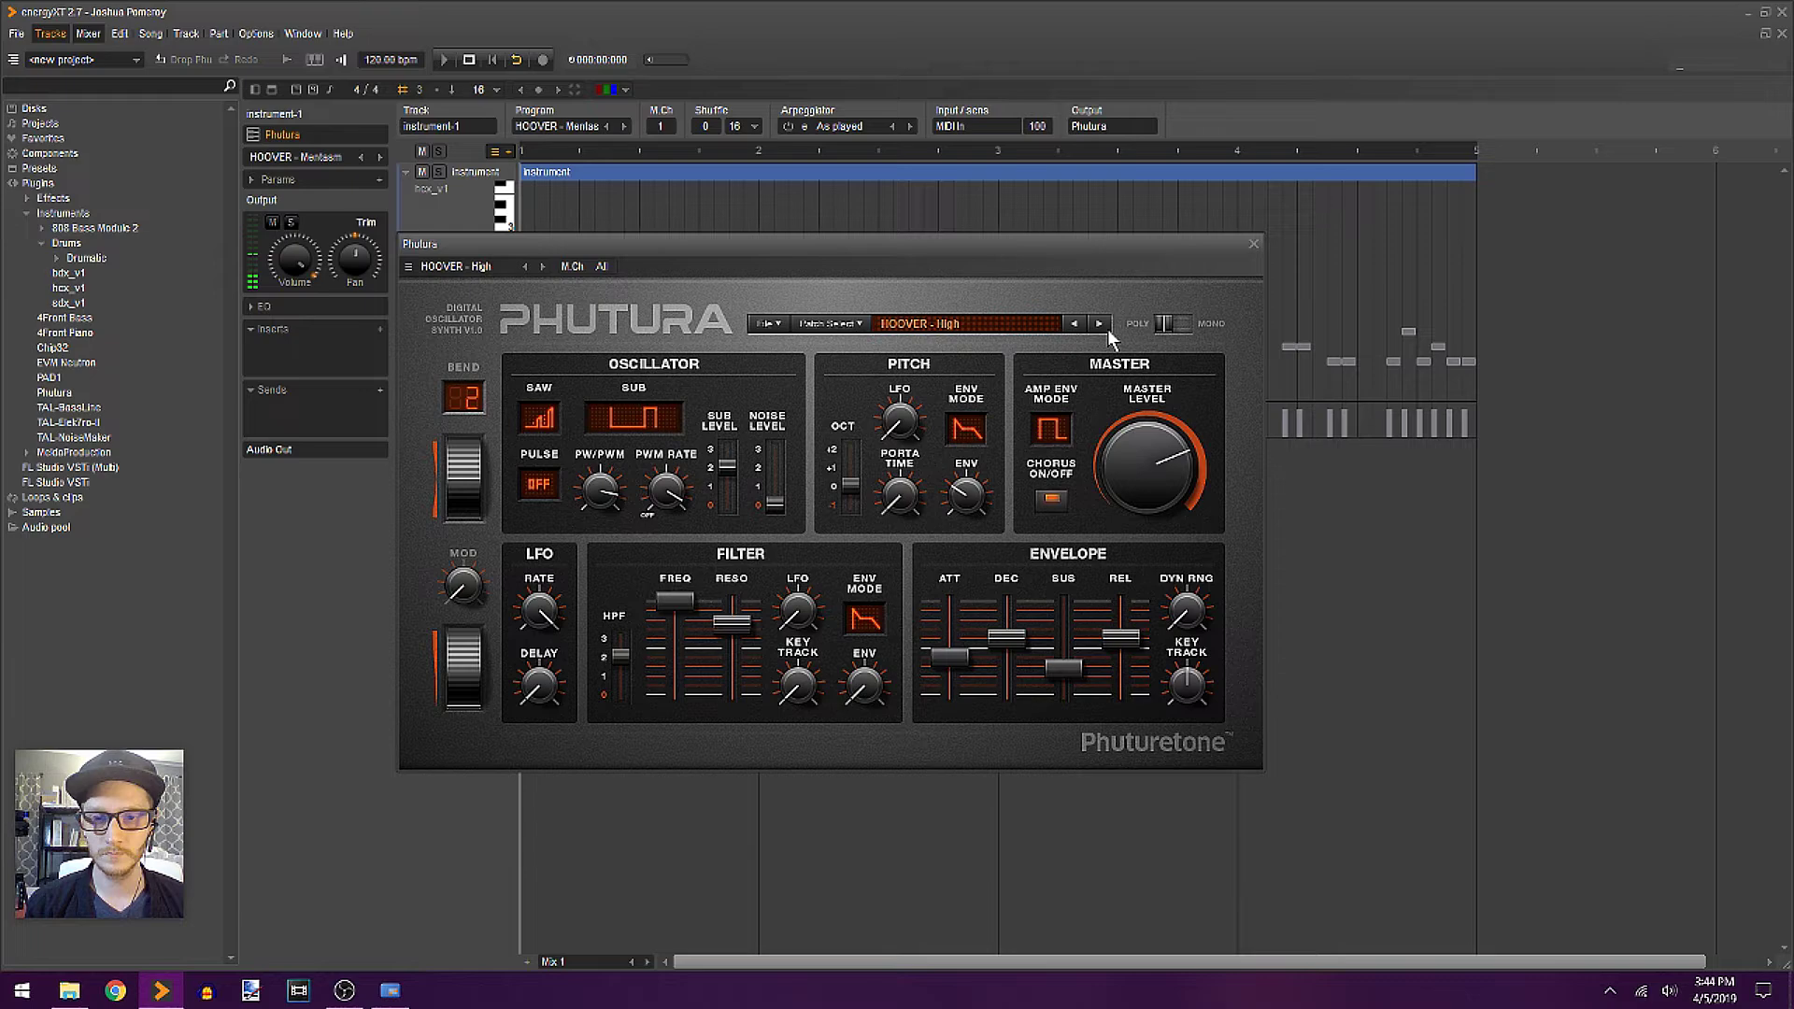
{"action": "left_click", "coordinate": [853, 329]}
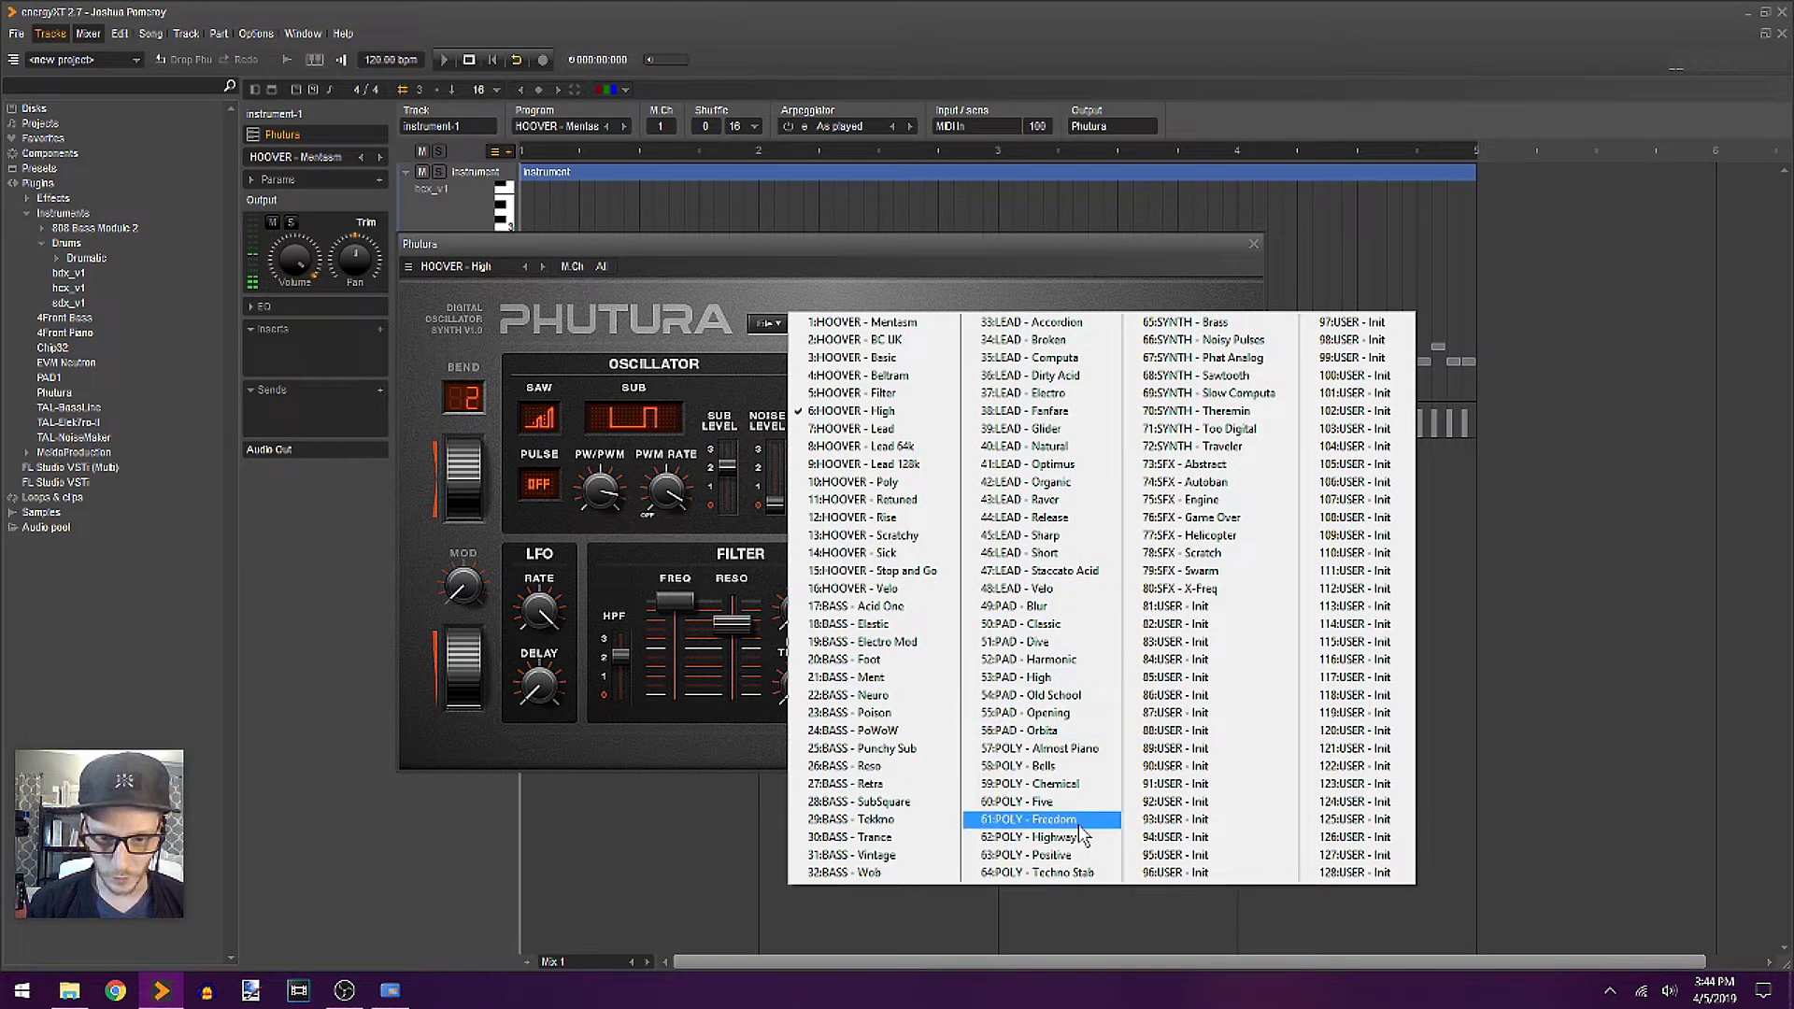
{"action": "left_click", "coordinate": [1063, 766]}
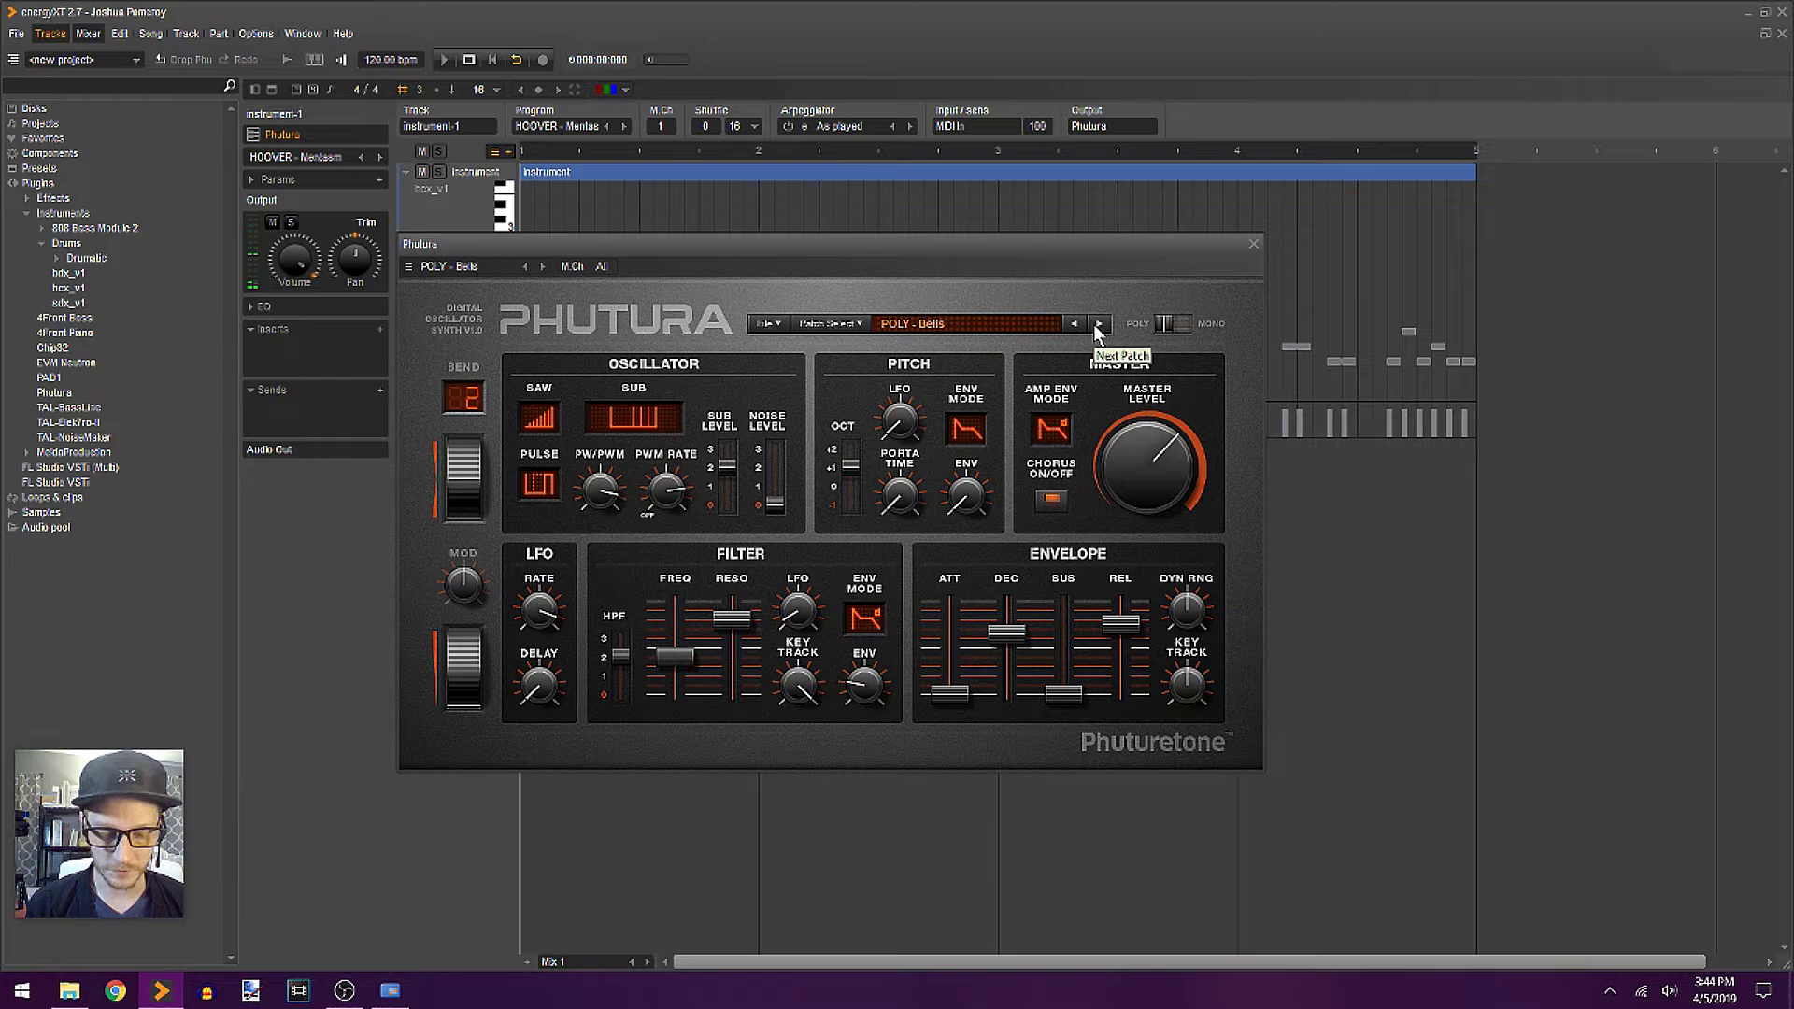
- Switch Phutura to BASS - Foot and audition the following bass patches one by one up to BASS - Trance
{"action": "left_click", "coordinate": [863, 327]}
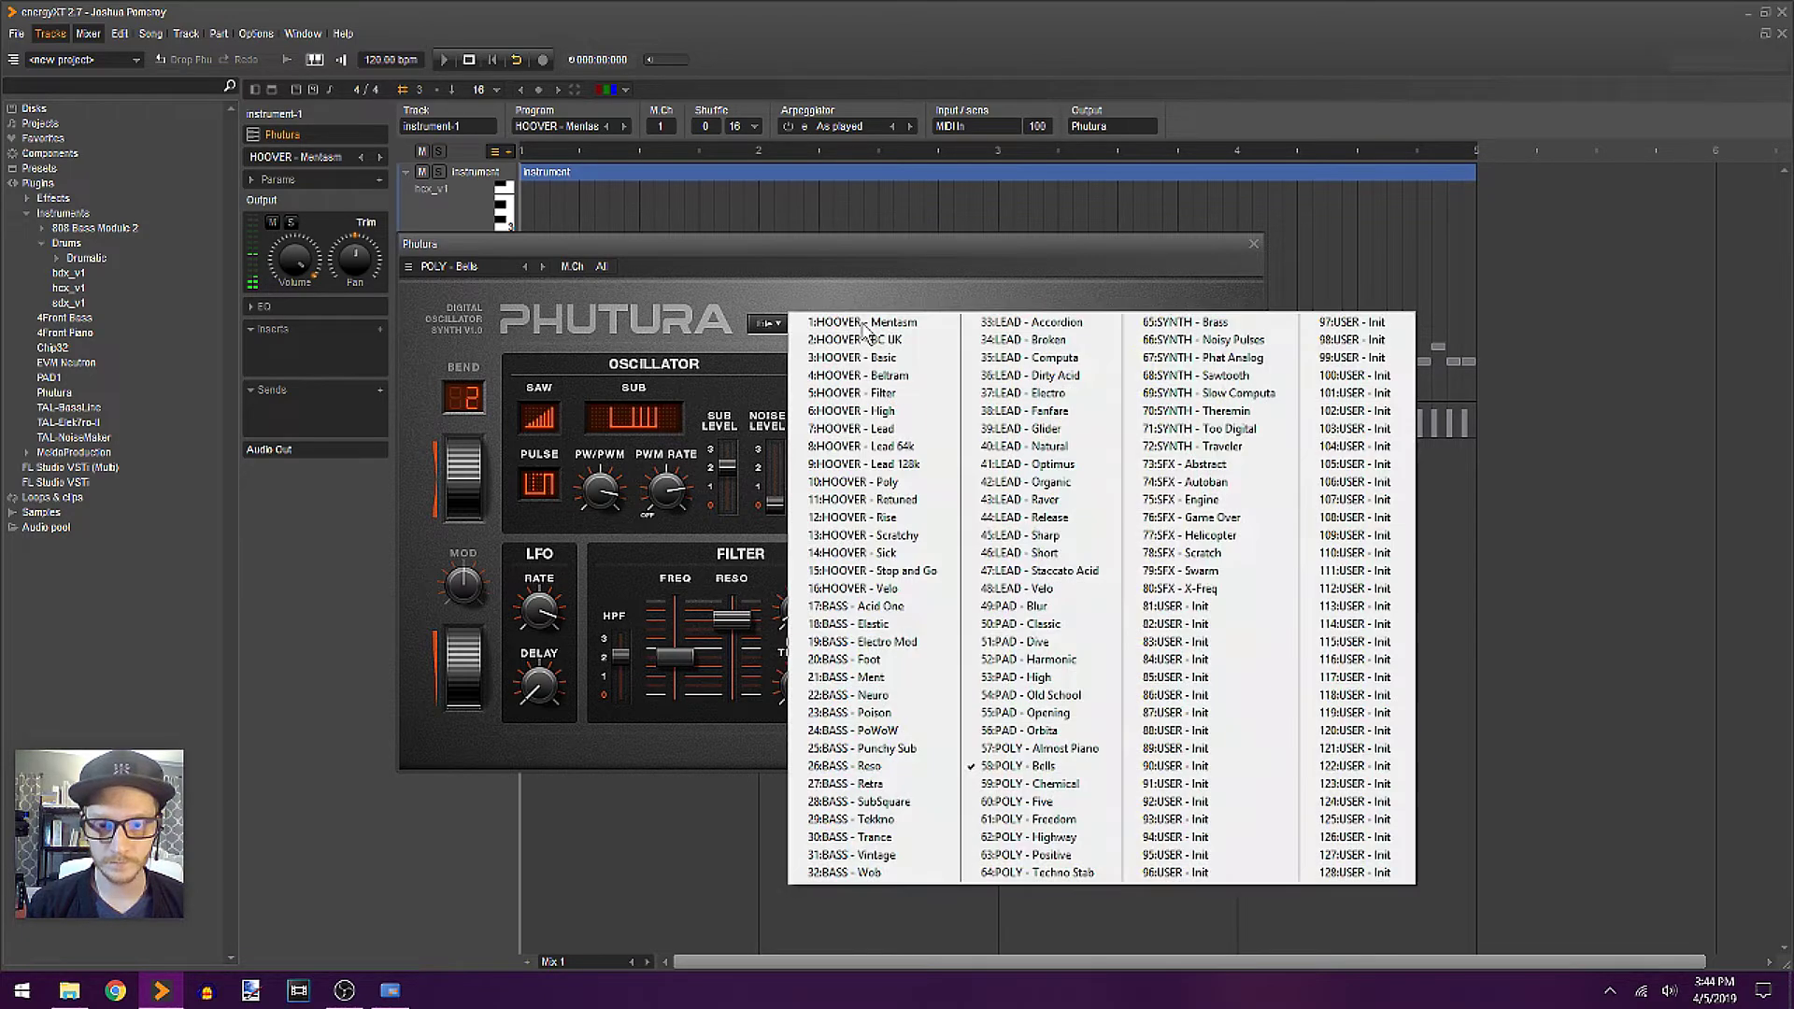
{"action": "left_click", "coordinate": [887, 659]}
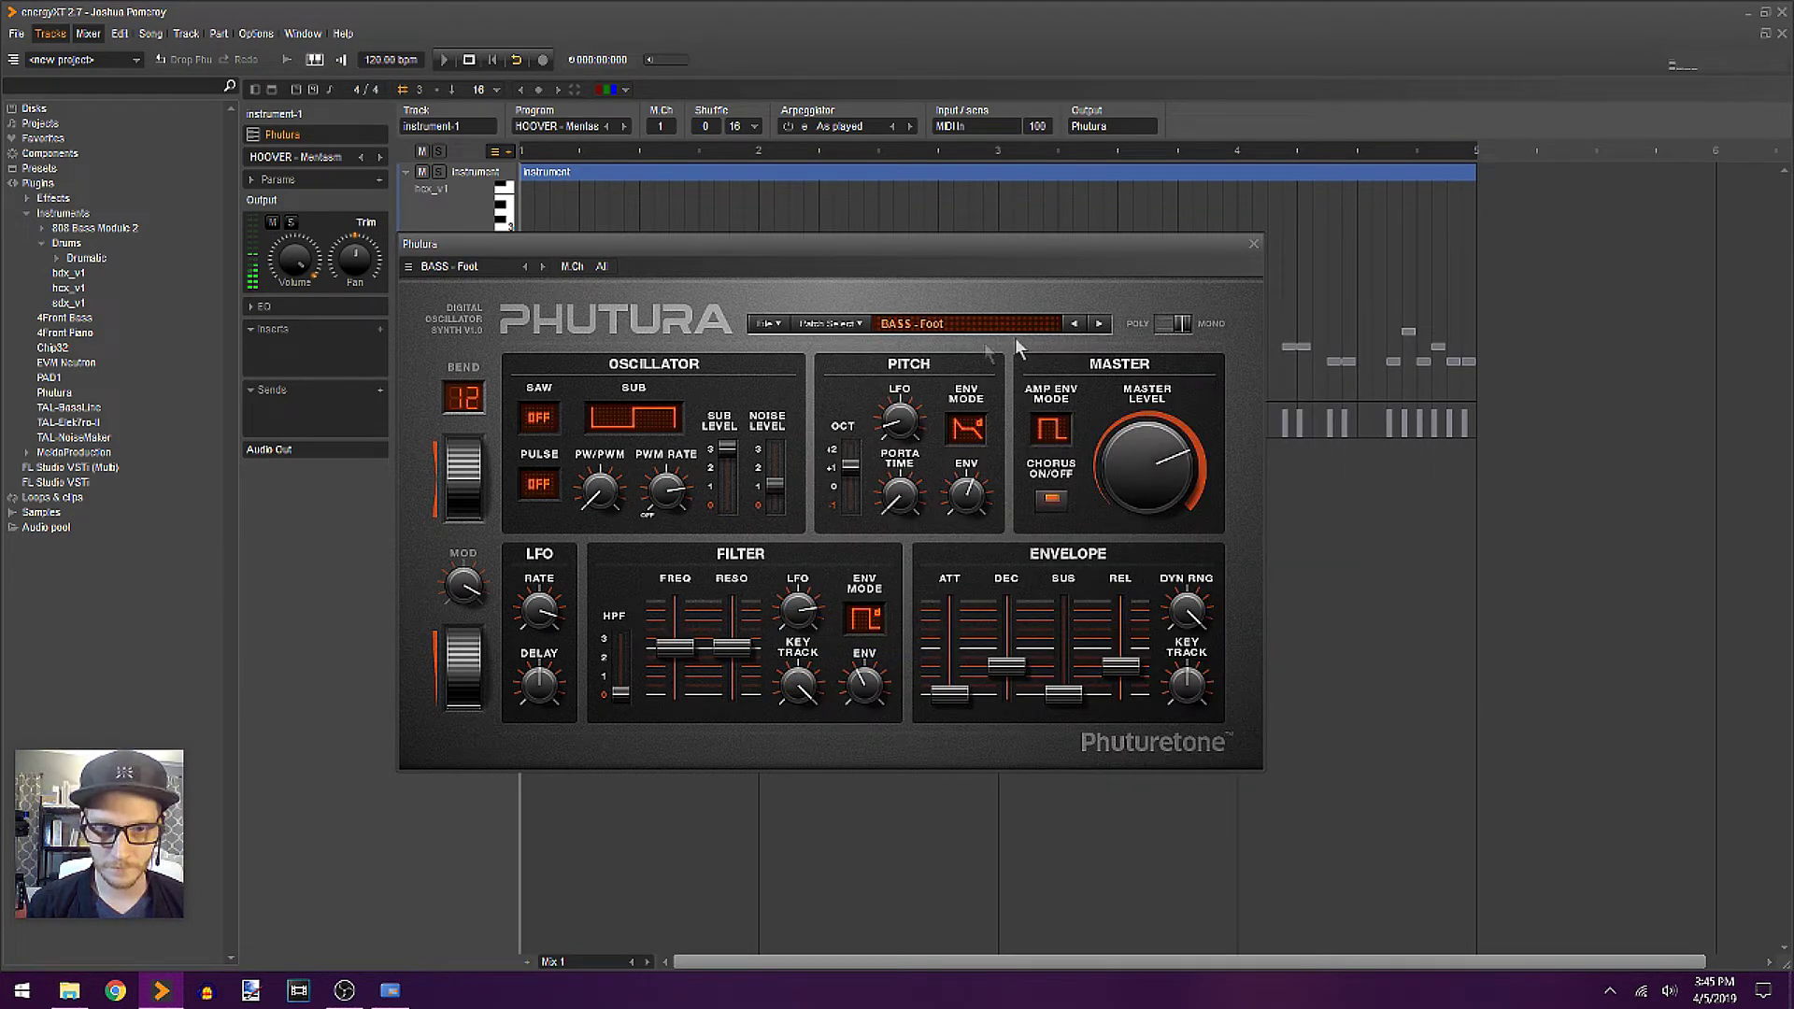
{"action": "left_click", "coordinate": [1102, 323]}
{"action": "left_click", "coordinate": [1103, 323]}
{"action": "left_click", "coordinate": [1103, 323]}
{"action": "left_click", "coordinate": [1103, 323]}
{"action": "left_click", "coordinate": [1102, 324]}
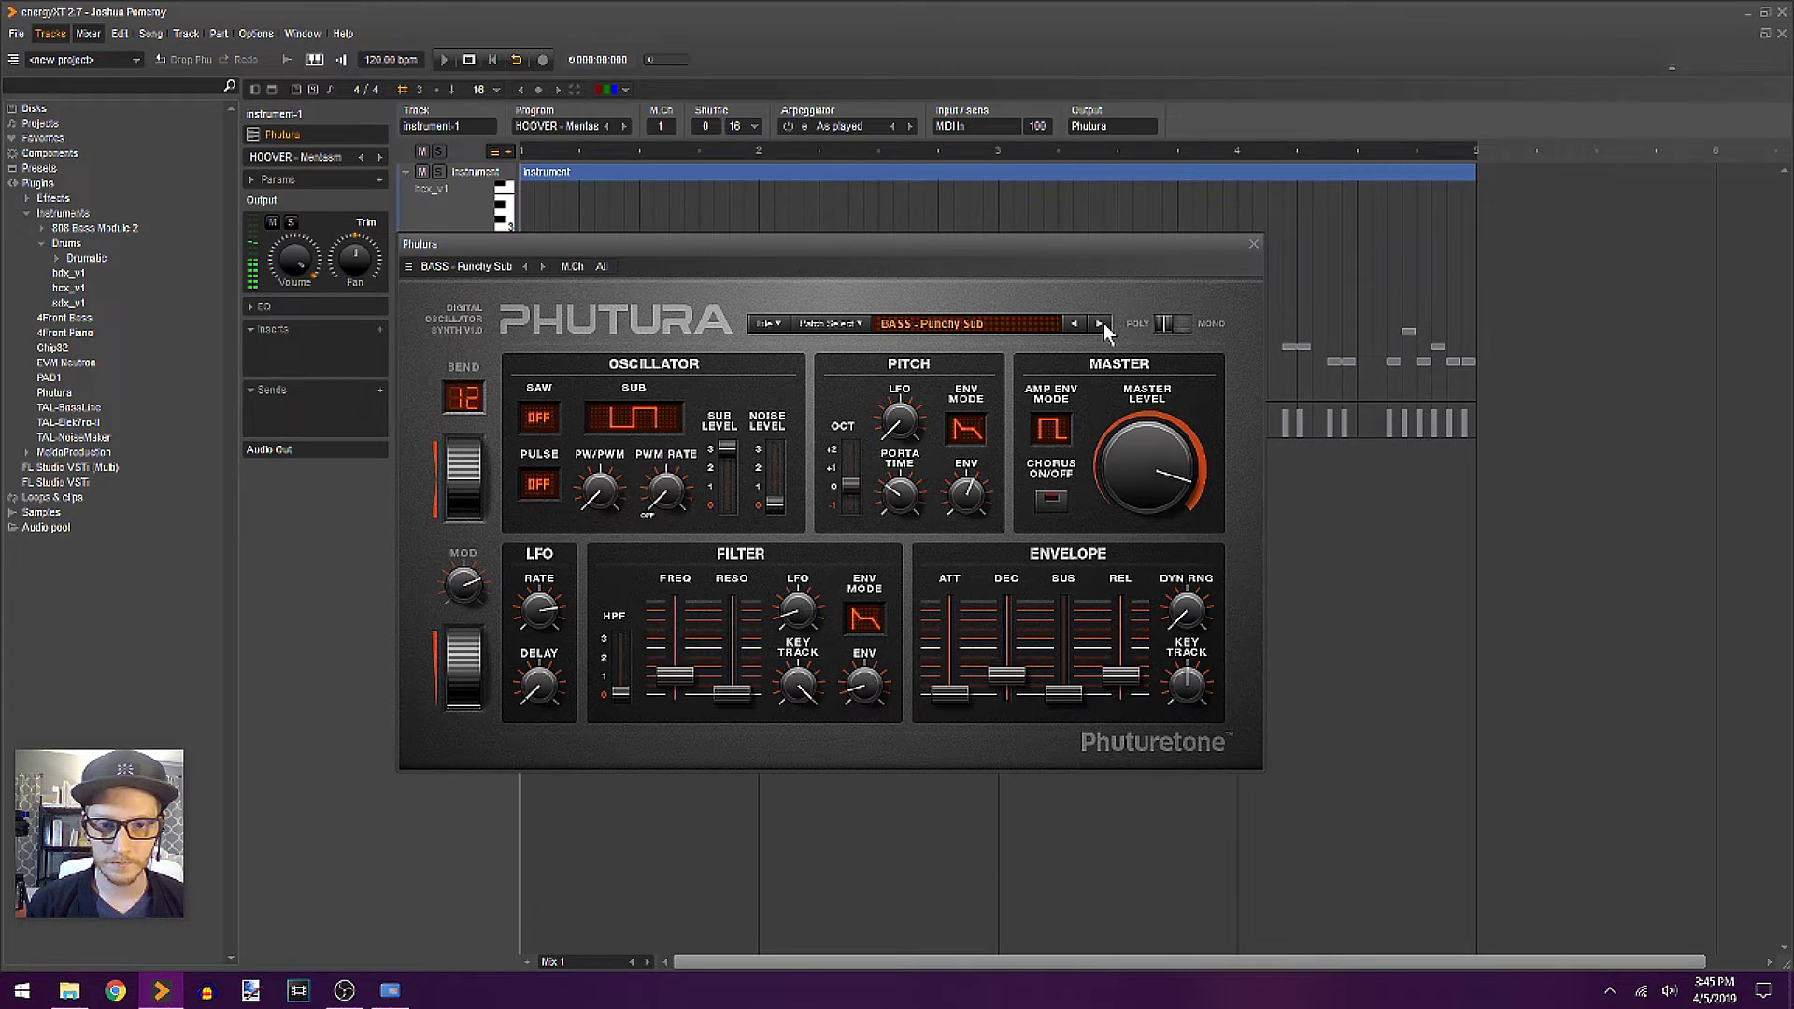
{"action": "left_click", "coordinate": [1103, 323]}
{"action": "left_click", "coordinate": [1102, 323]}
{"action": "left_click", "coordinate": [1103, 323]}
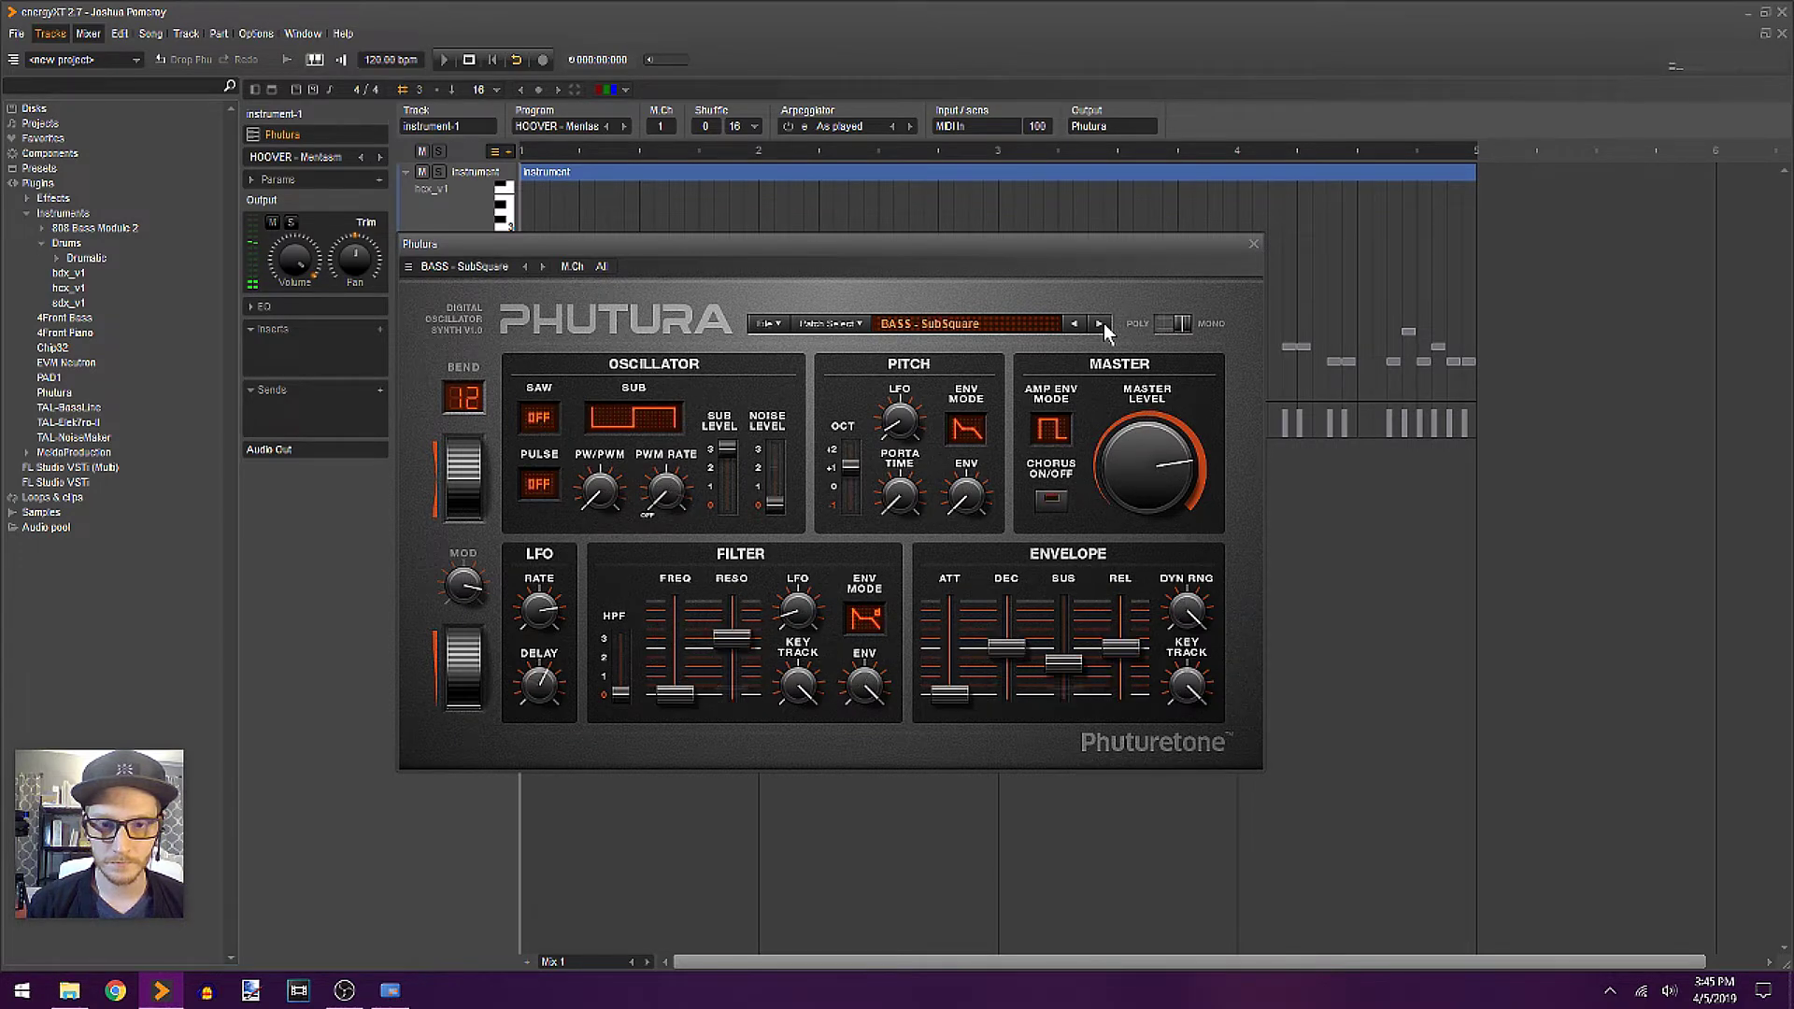
{"action": "left_click", "coordinate": [1103, 323]}
{"action": "left_click", "coordinate": [1103, 324]}
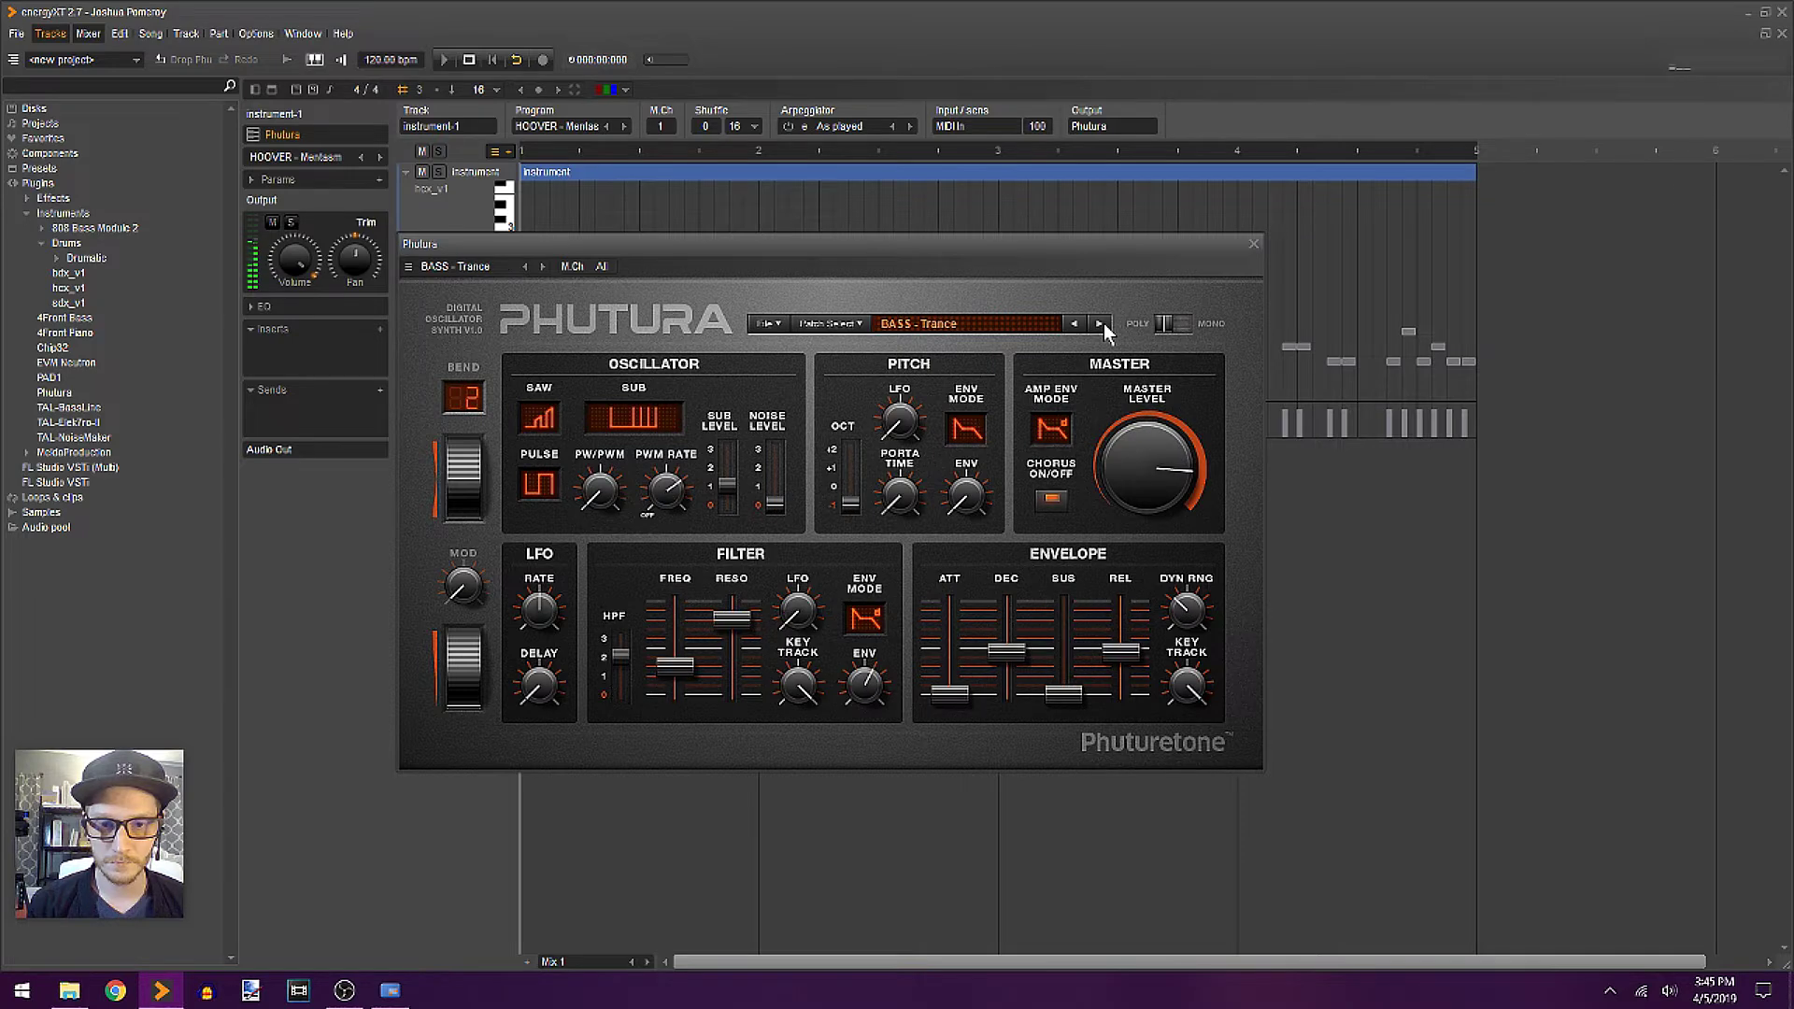
- Compare BASS - Vintage with BASS - Trance, keep BASS - Trance and close the Phutura window
{"action": "left_click", "coordinate": [1103, 323]}
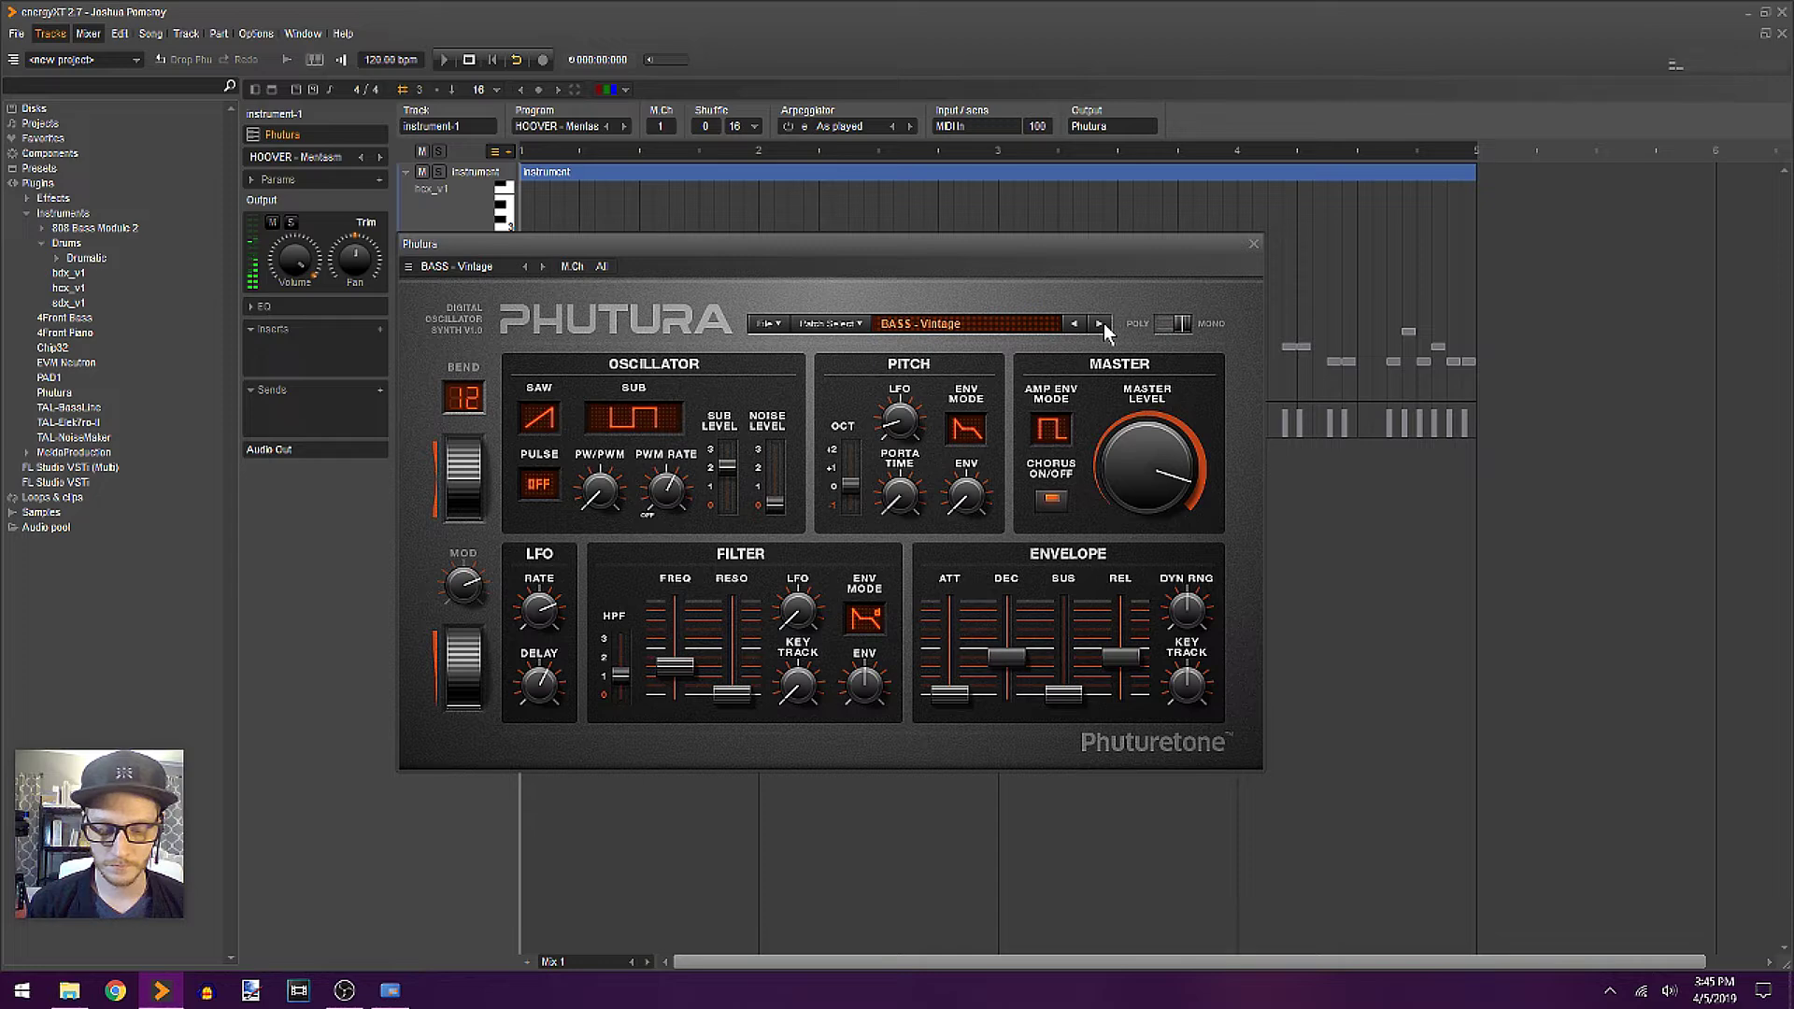
{"action": "left_click", "coordinate": [1076, 324]}
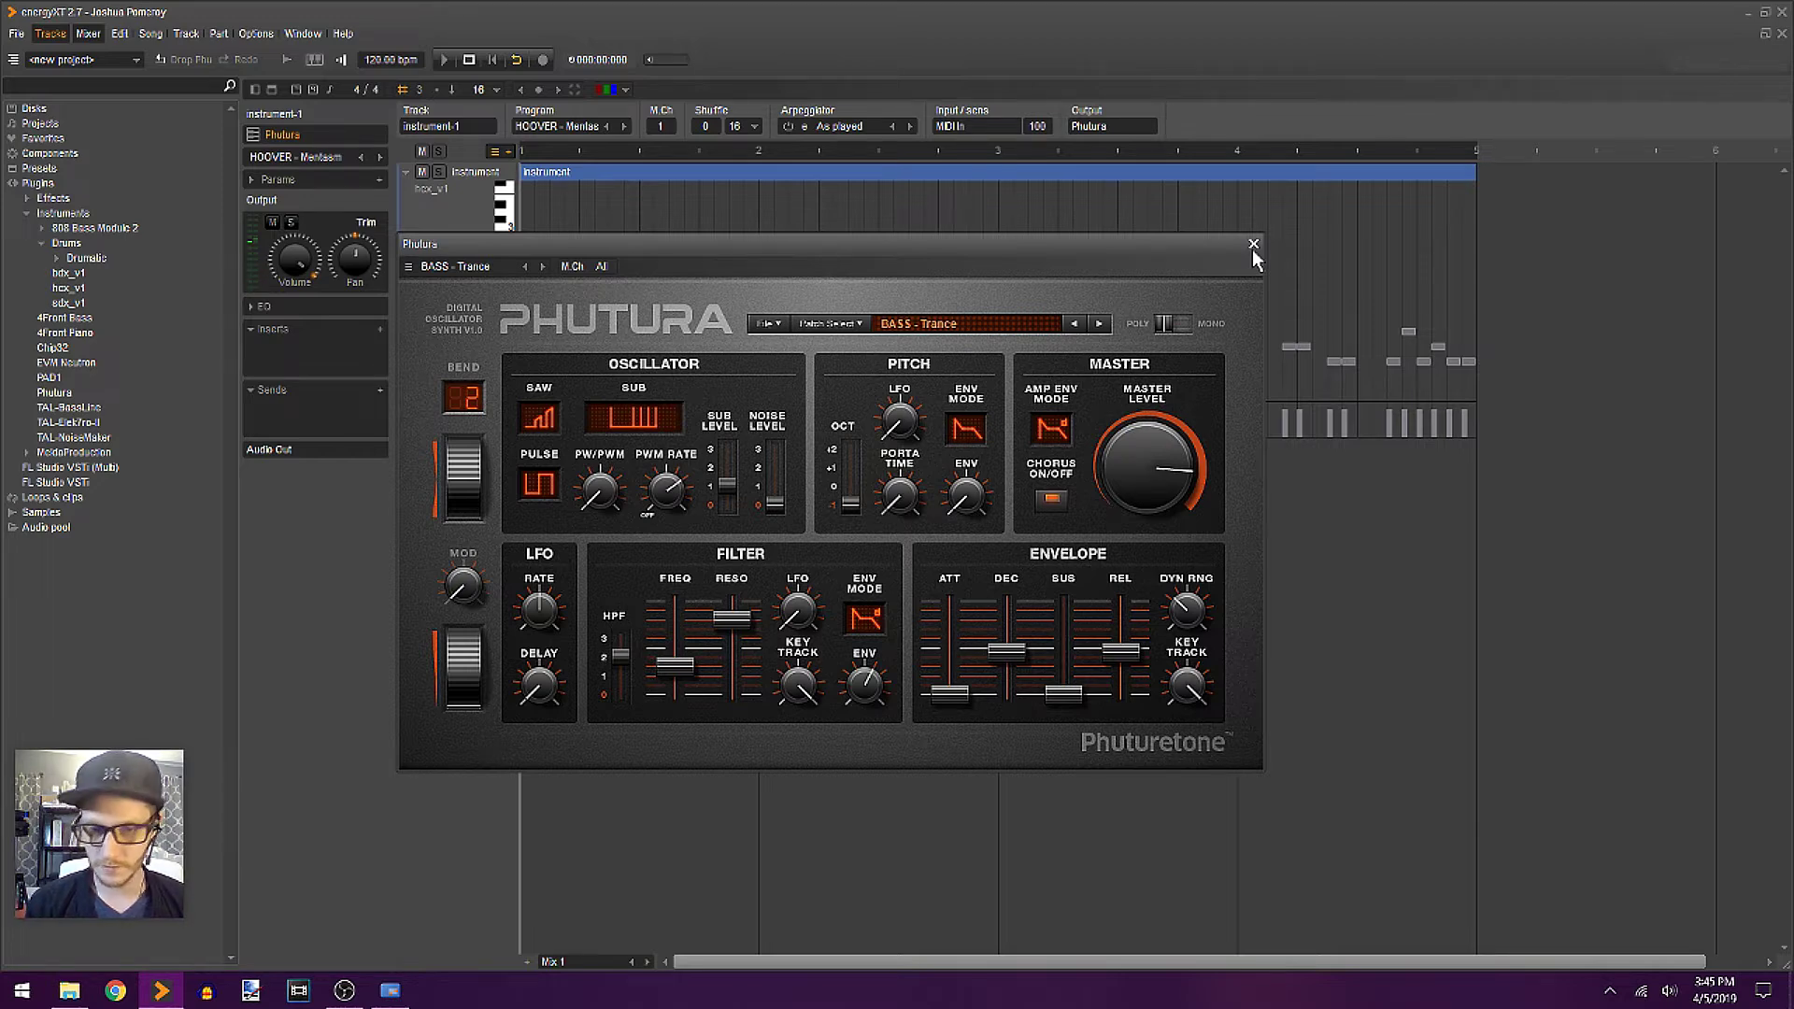
{"action": "left_click", "coordinate": [1099, 324]}
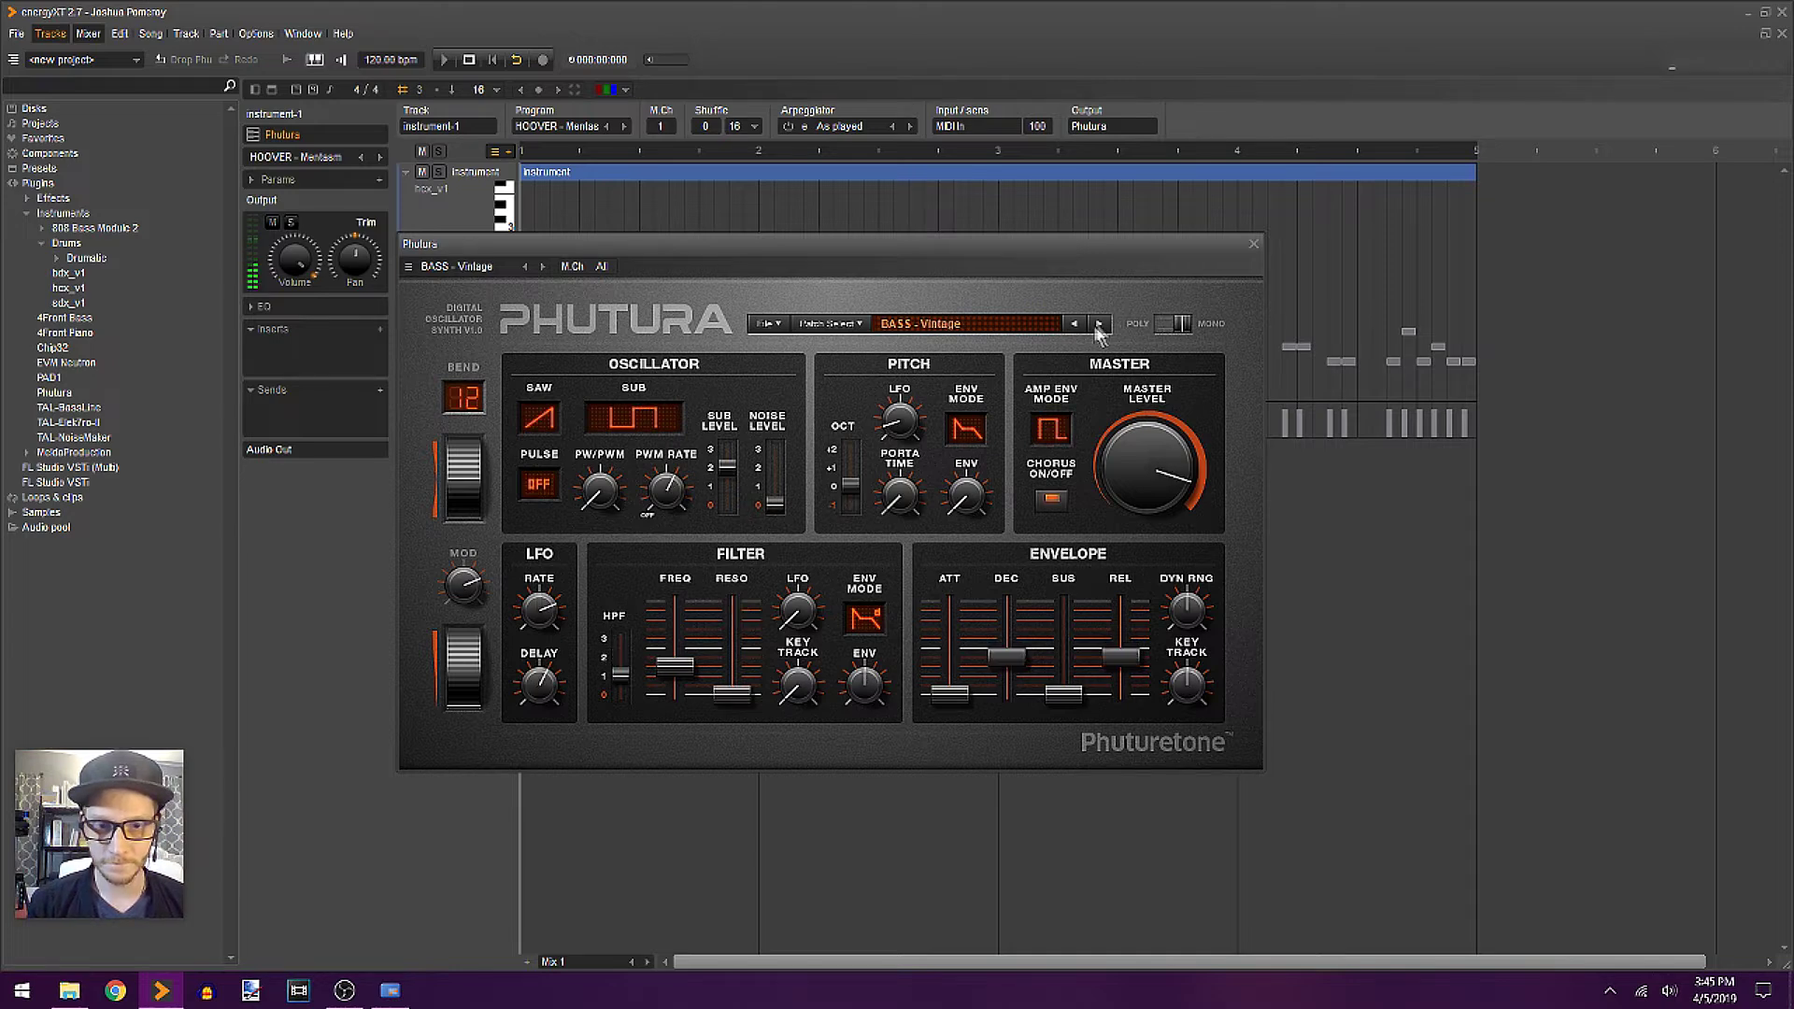
{"action": "left_click", "coordinate": [1073, 324]}
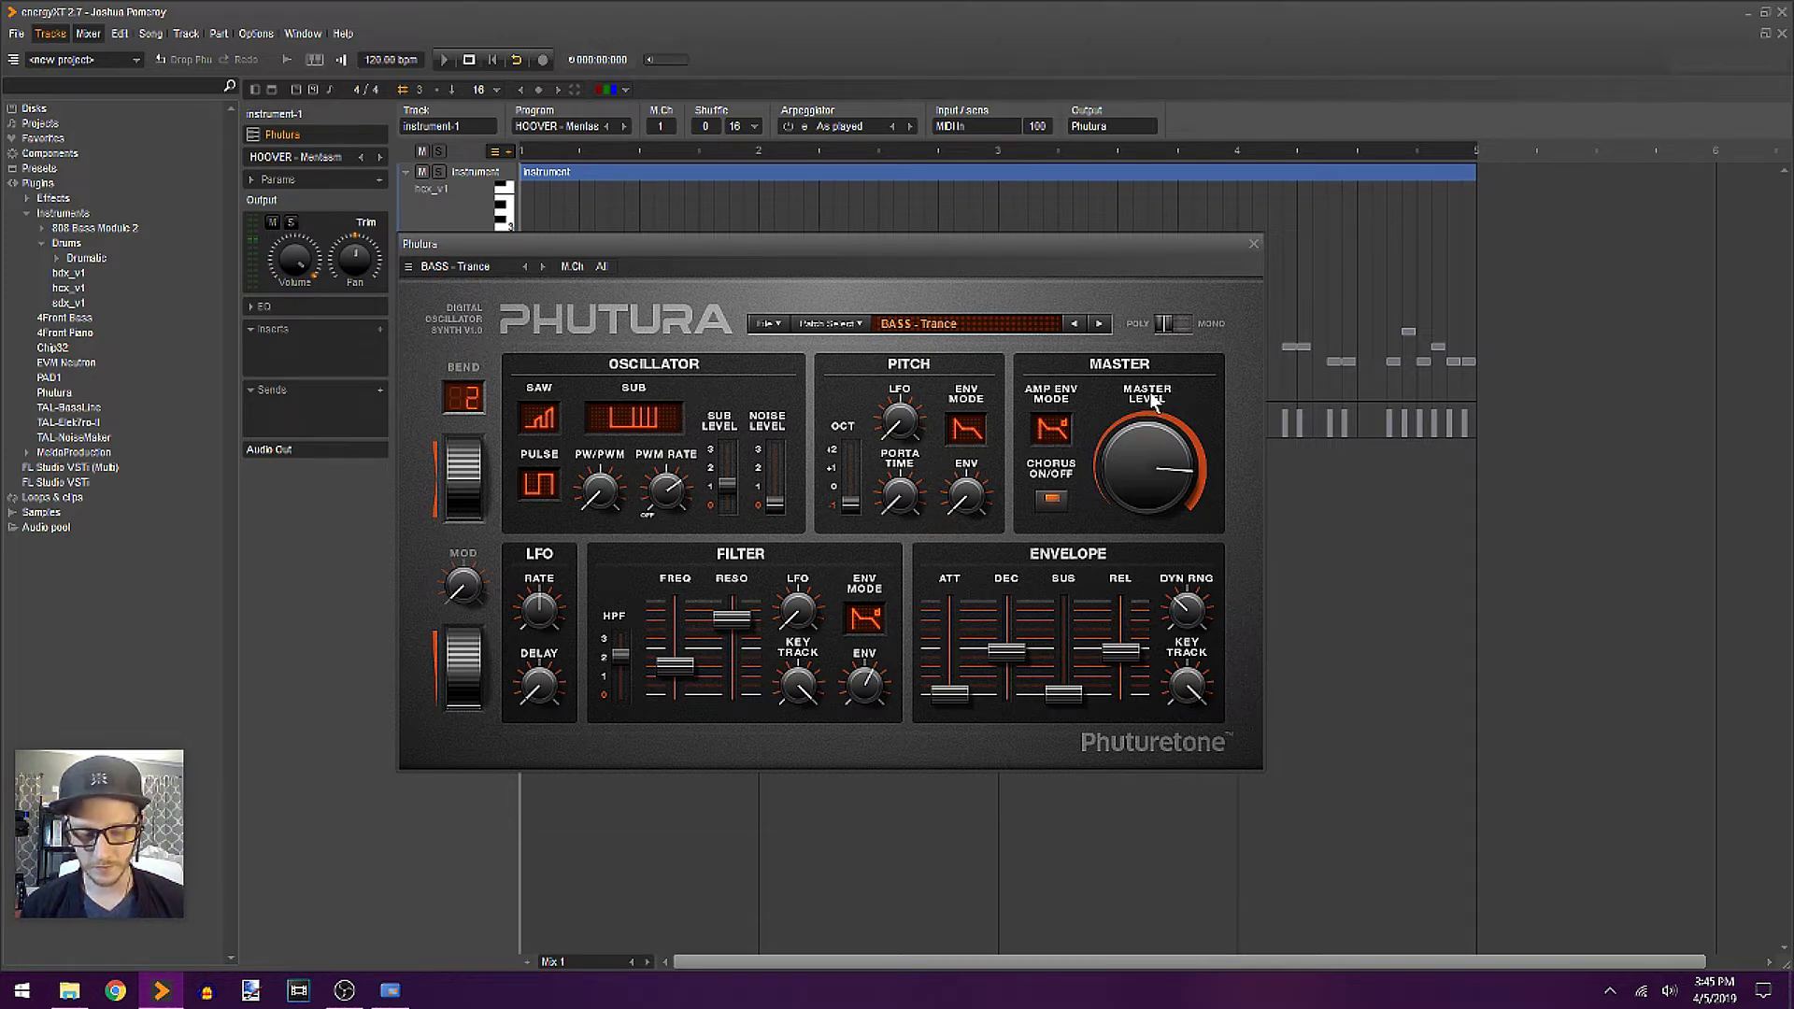
{"action": "left_click", "coordinate": [1254, 243]}
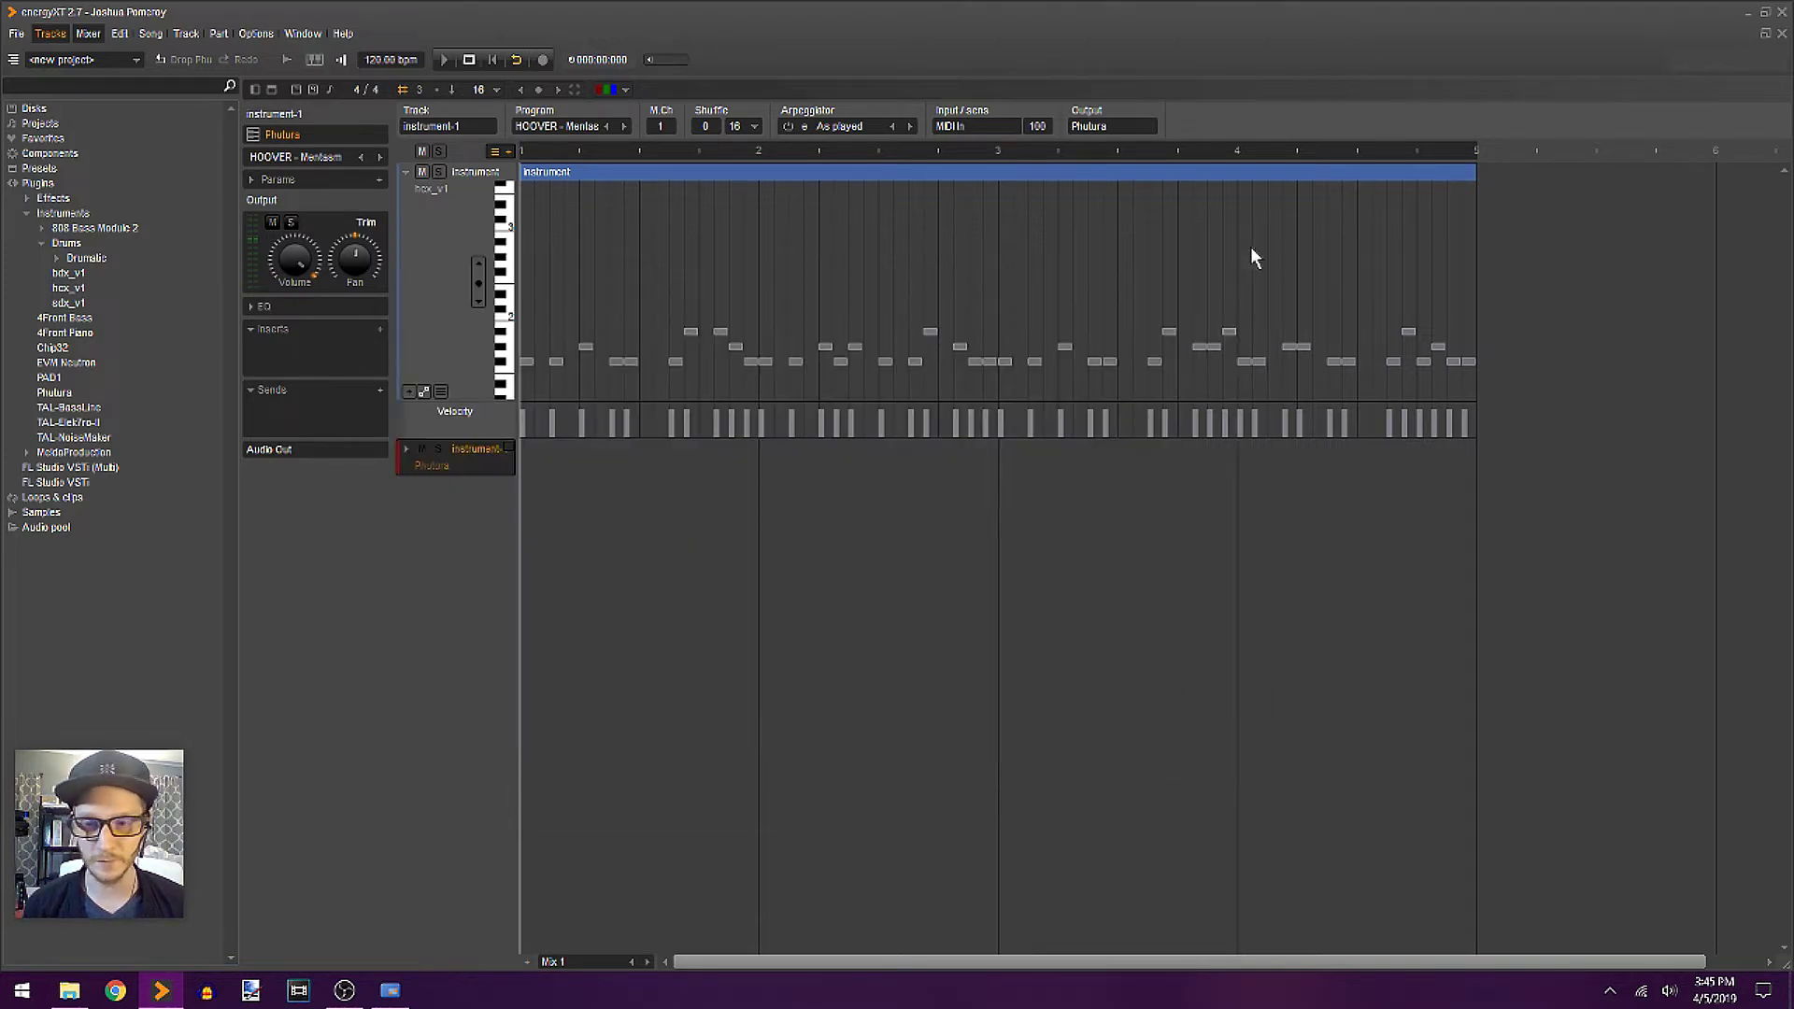
- Delete the hcx_v1 hi-hat track and create an empty four-bar part on the Phutura track for note editing
{"action": "left_click", "coordinate": [443, 271]}
{"action": "key", "text": "Delete"}
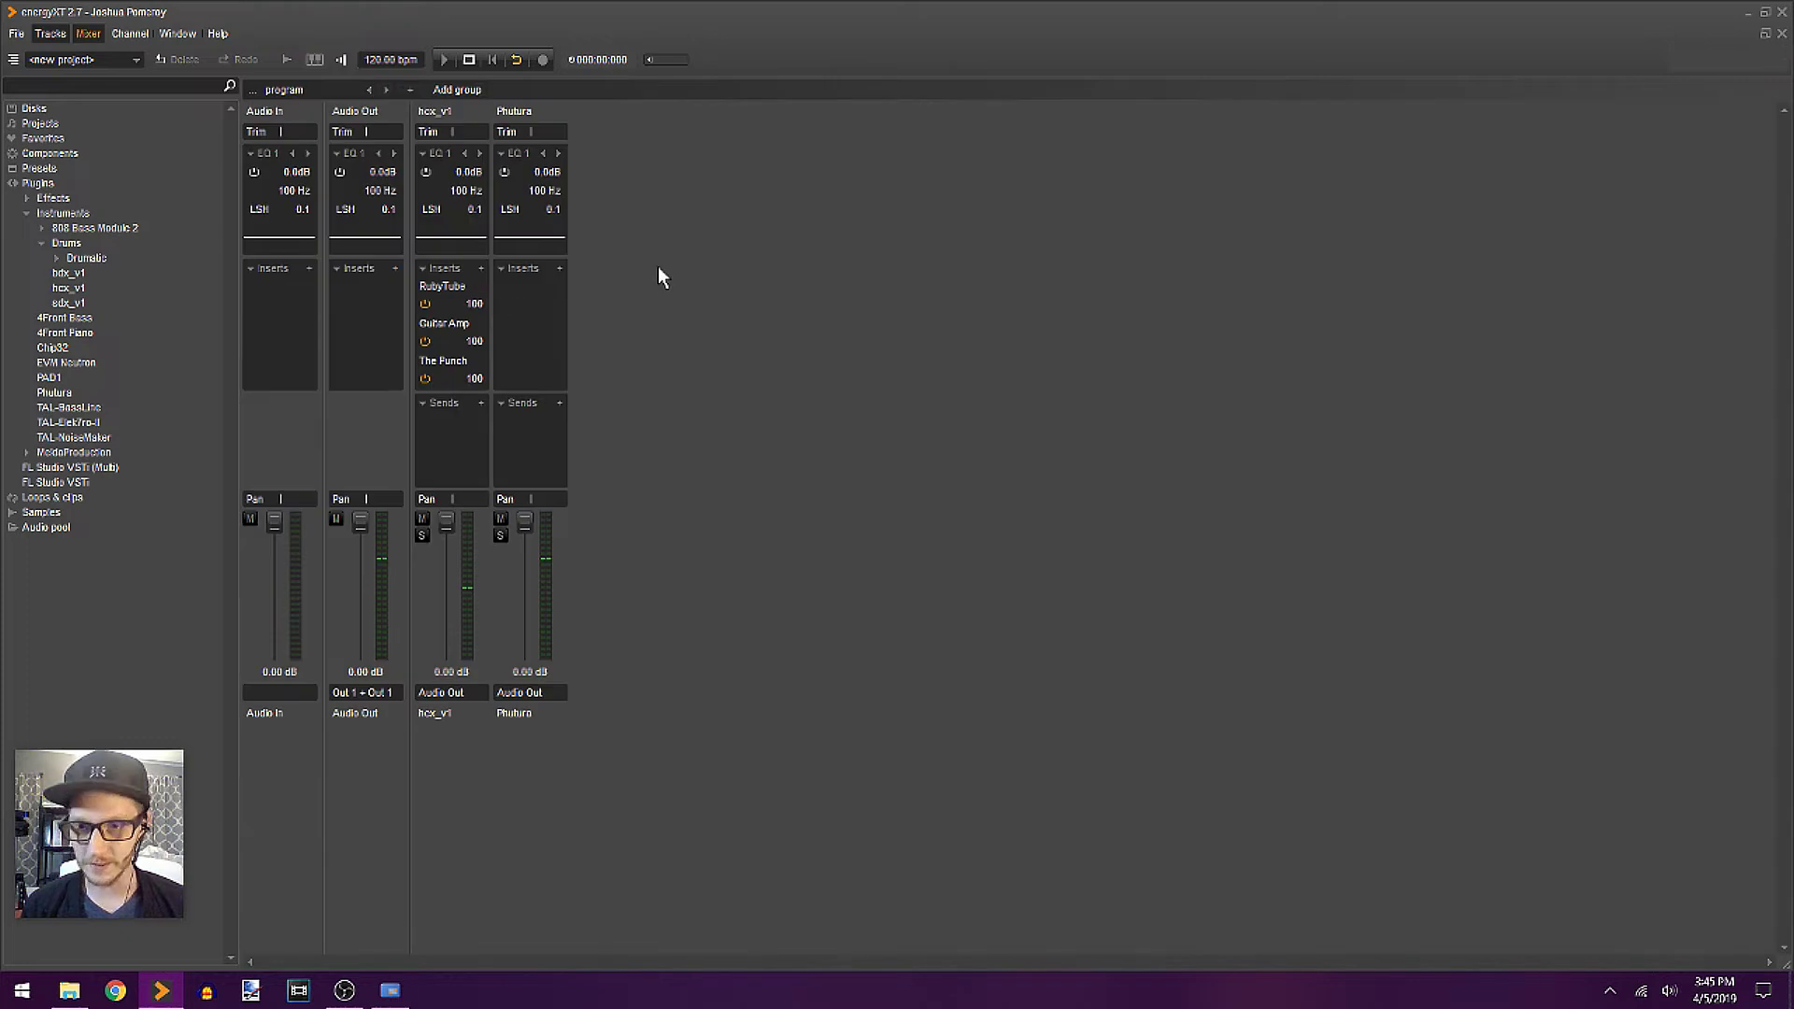
{"action": "double_click", "coordinate": [456, 191]}
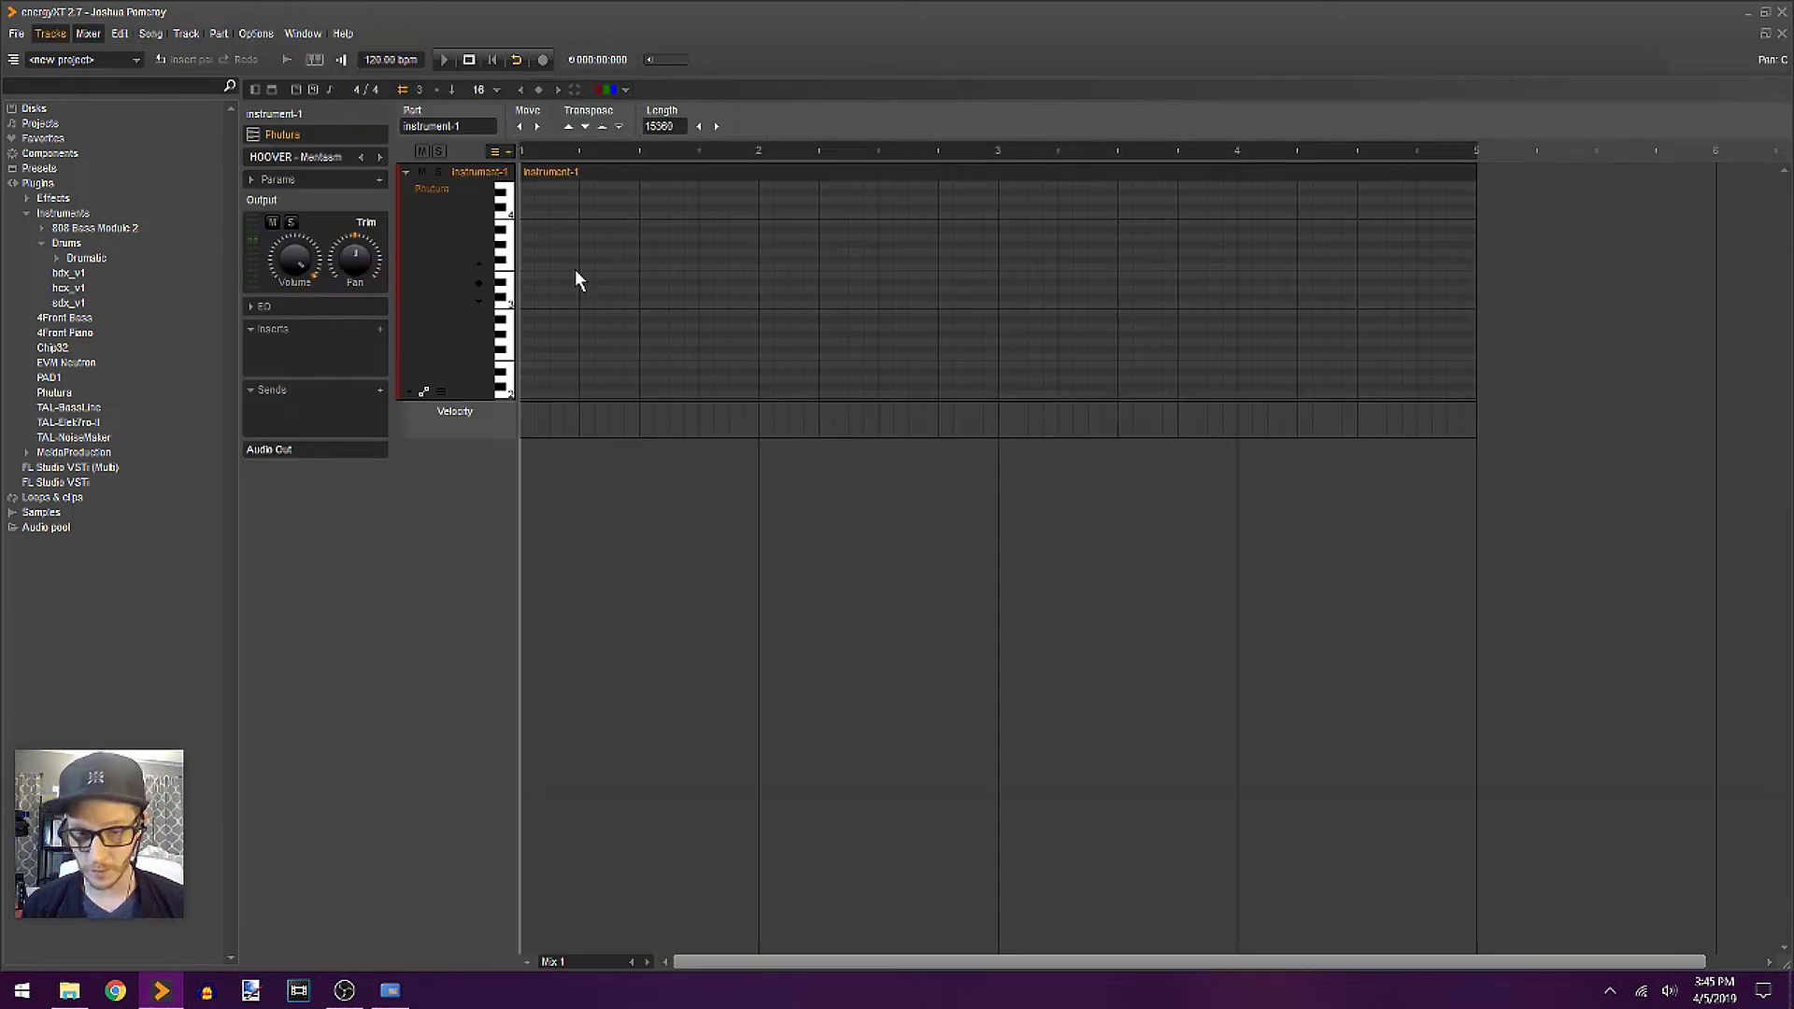
{"action": "scroll", "coordinate": [617, 327], "scroll_direction": "up", "scroll_amount": 1}
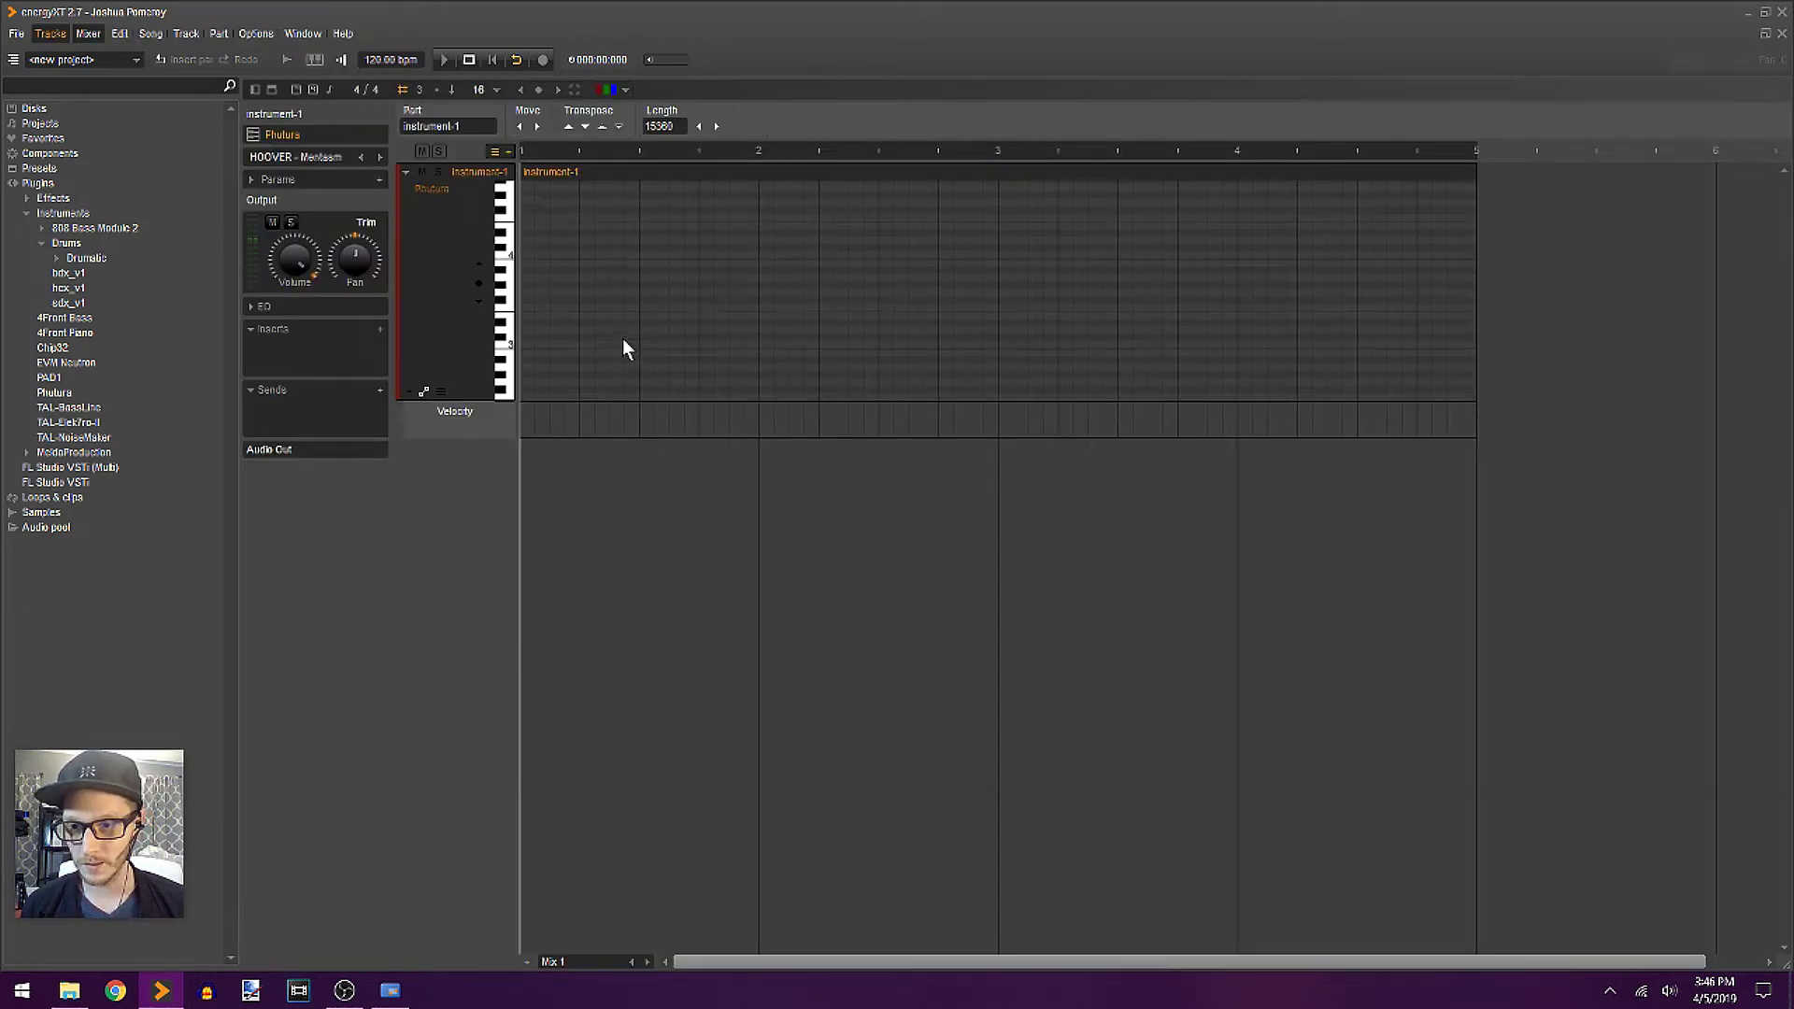
- Turn on note names and place a sixteenth-length D3 note at the very start of the Phutura part
{"action": "left_click", "coordinate": [260, 37]}
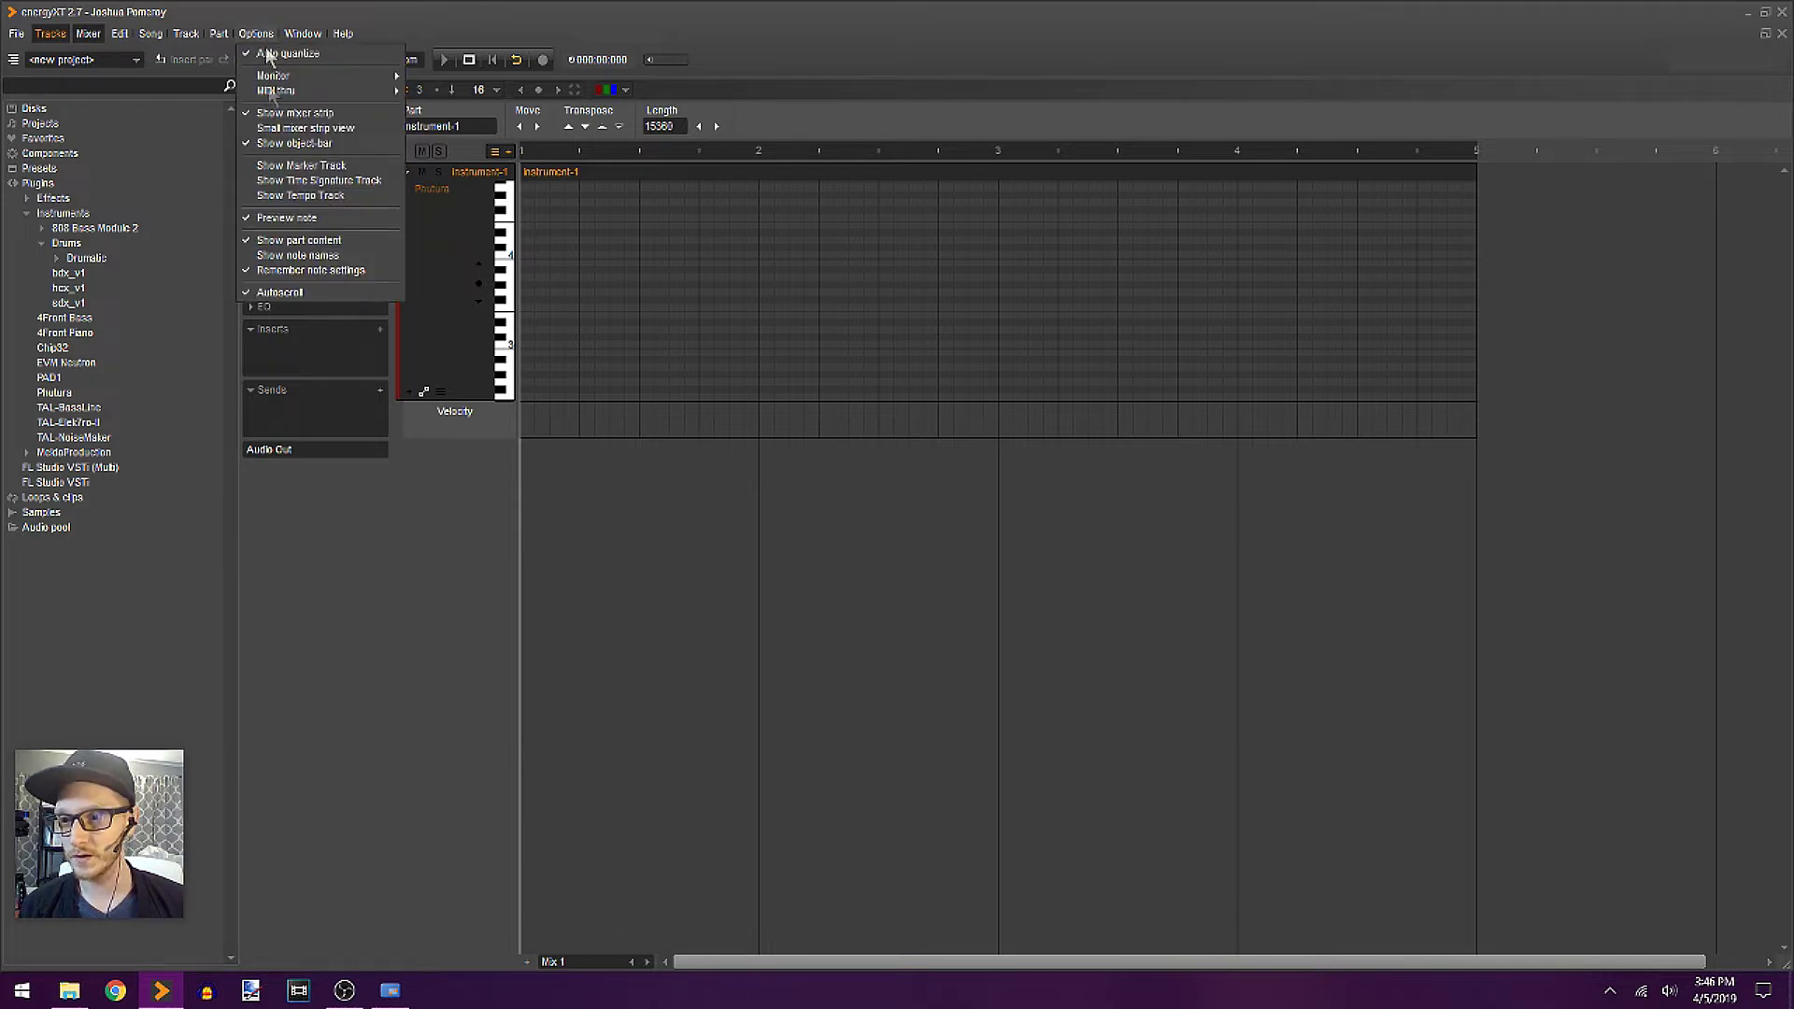
{"action": "left_click", "coordinate": [329, 256]}
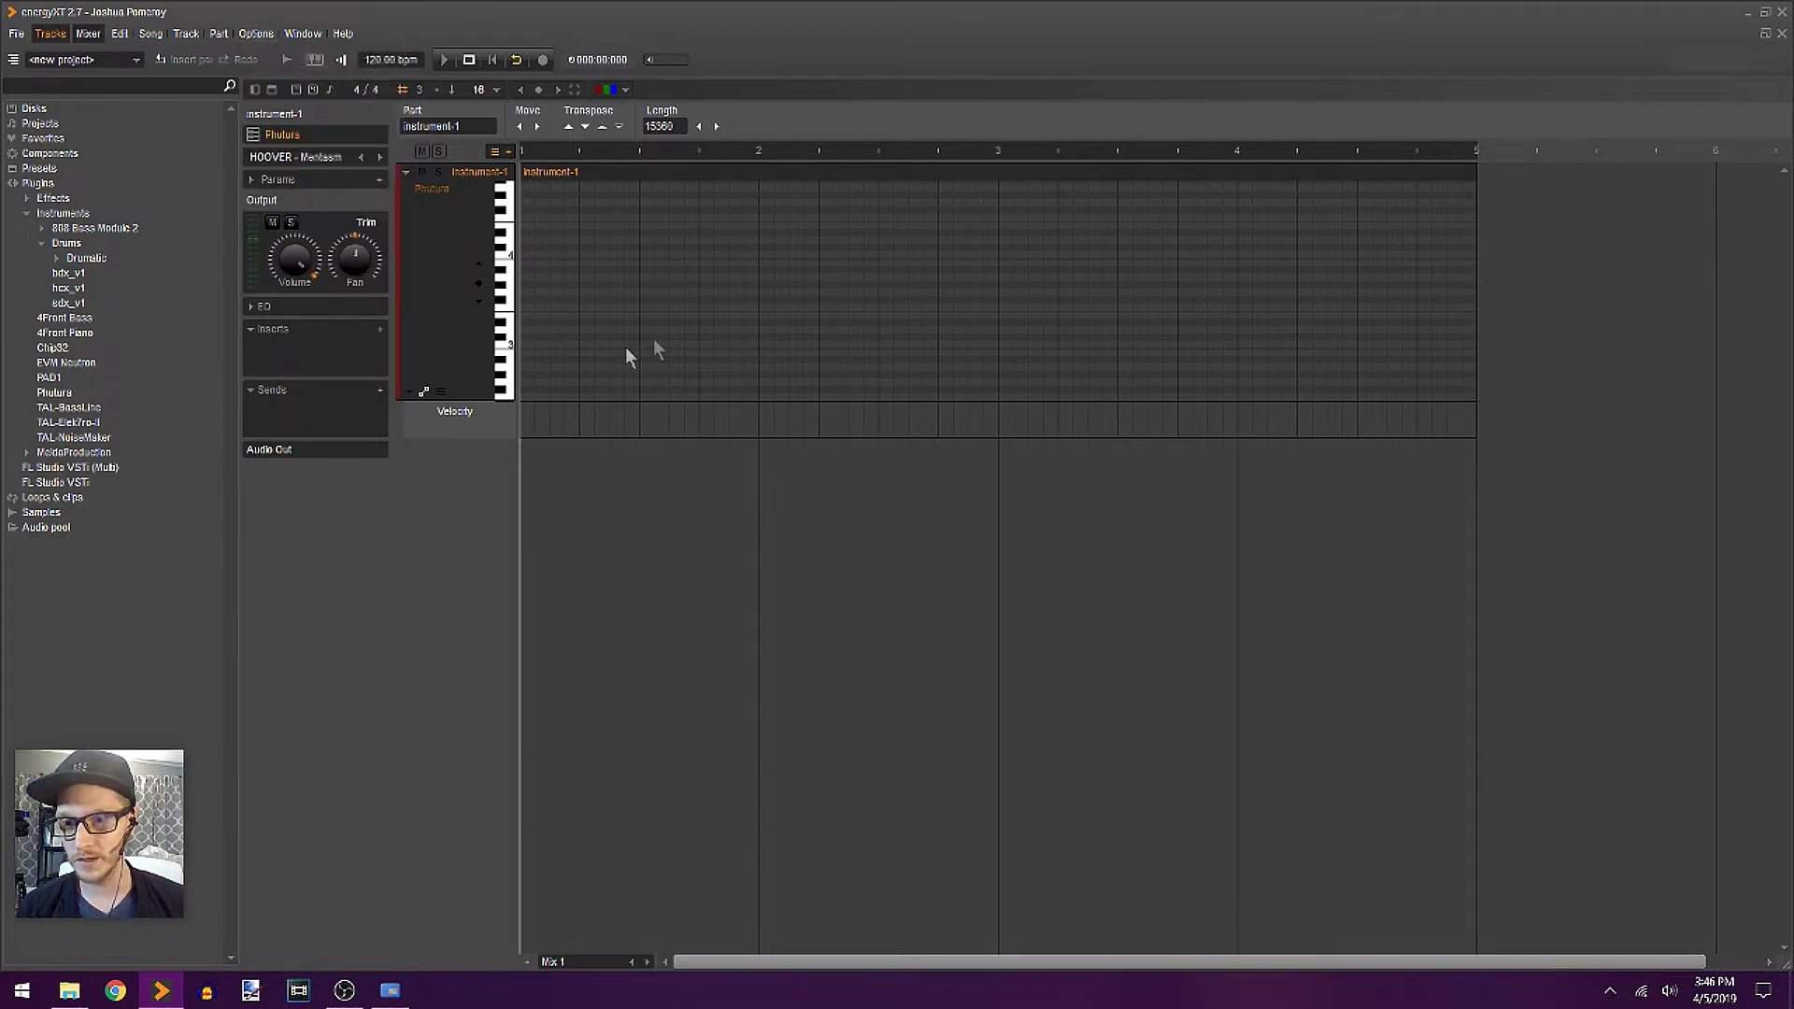
{"action": "left_click", "coordinate": [600, 324]}
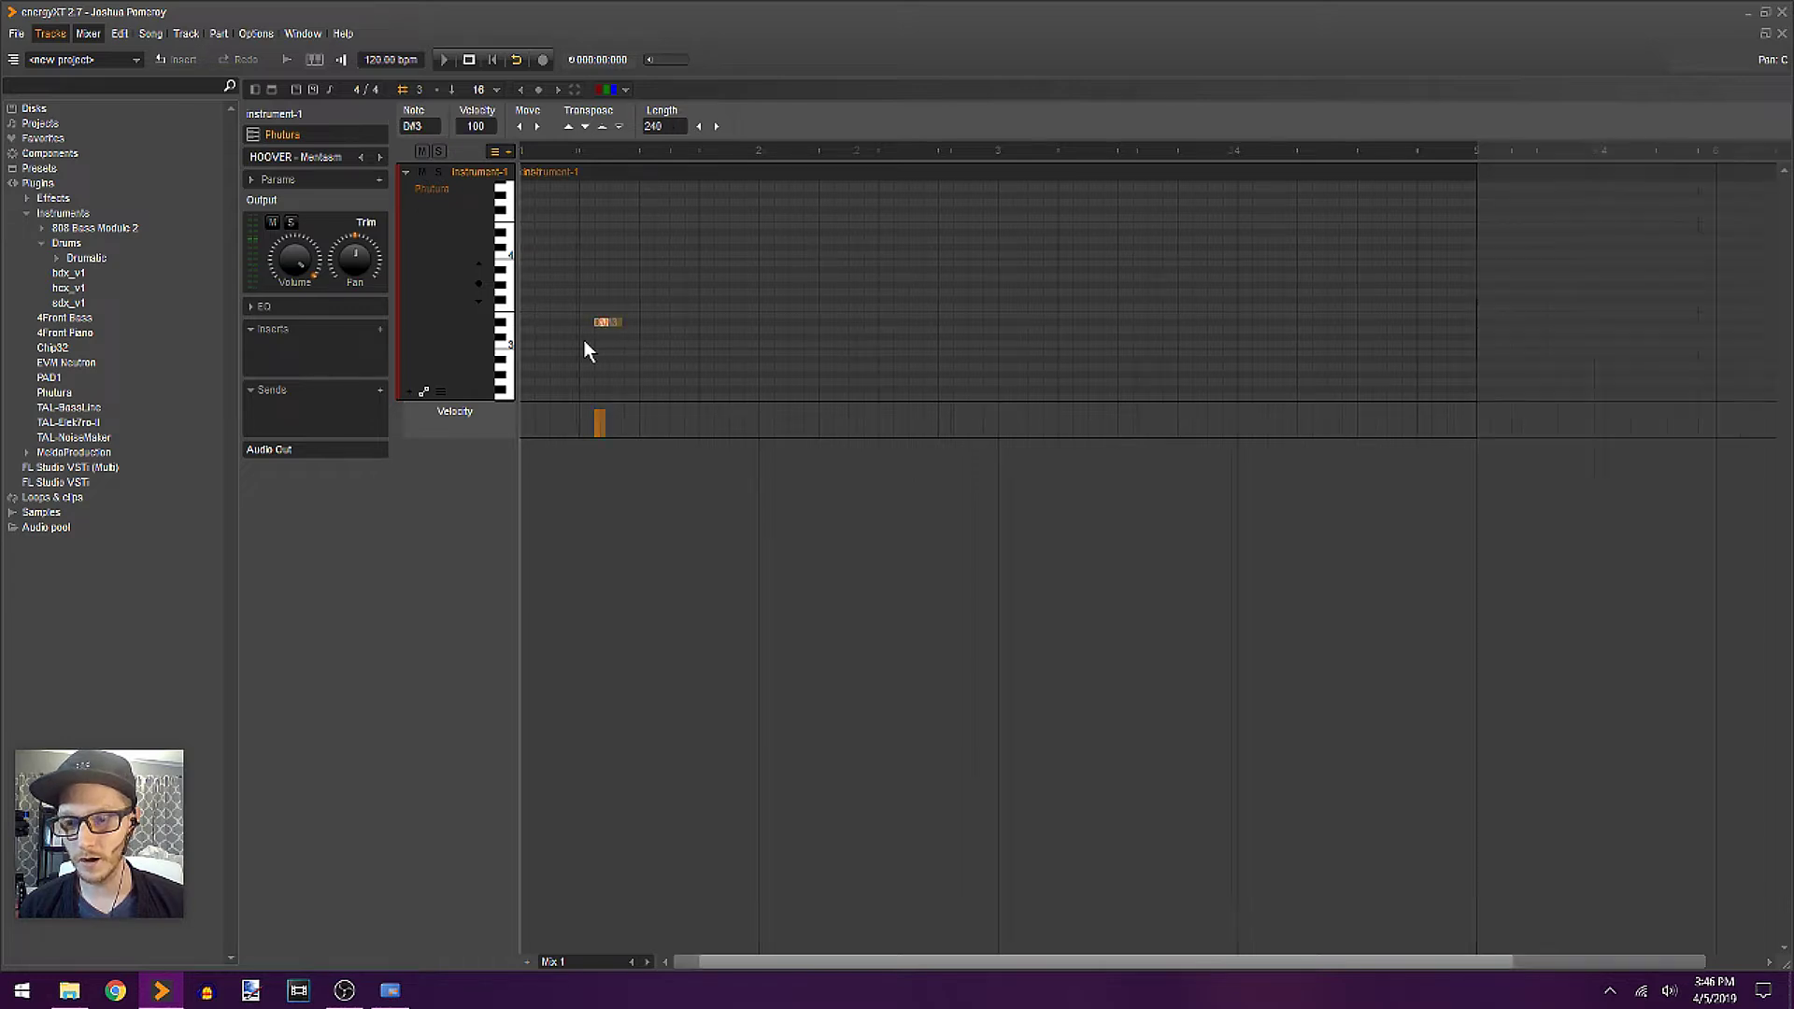
{"action": "scroll", "coordinate": [585, 340], "scroll_direction": "up", "scroll_amount": 5}
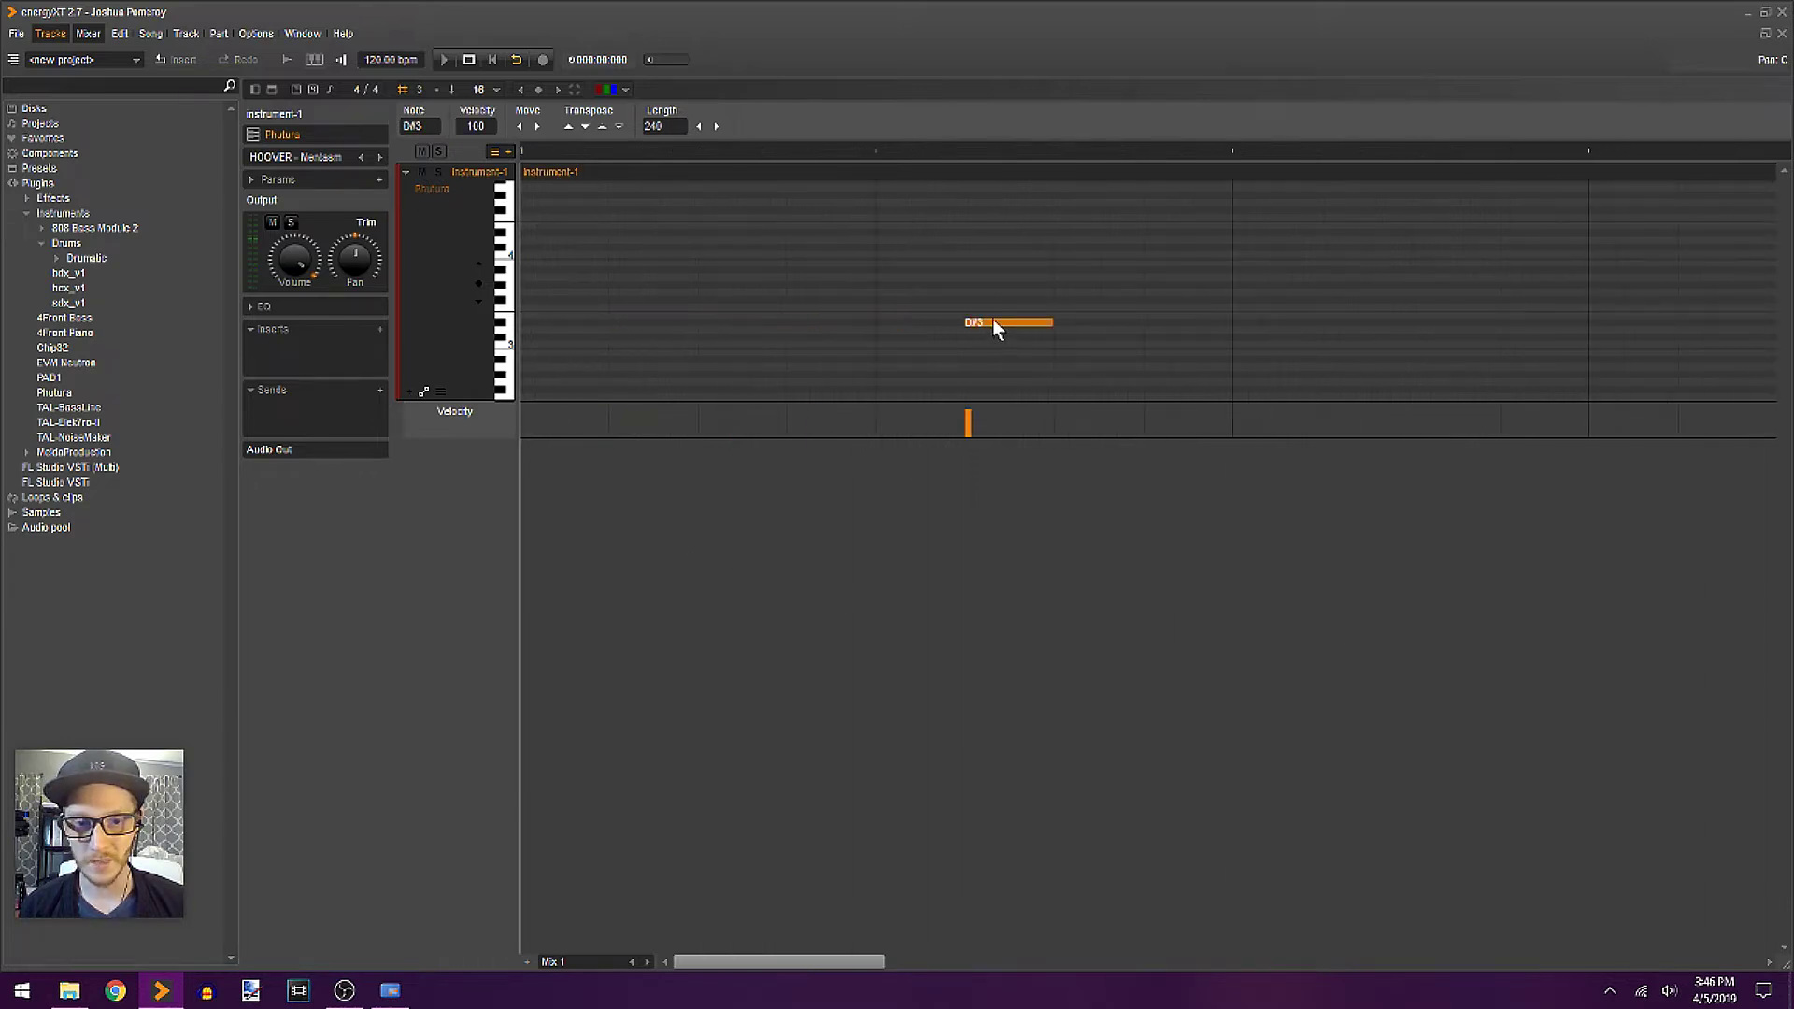
{"action": "left_click_drag", "start_coordinate": [984, 324], "coordinate": [540, 332]}
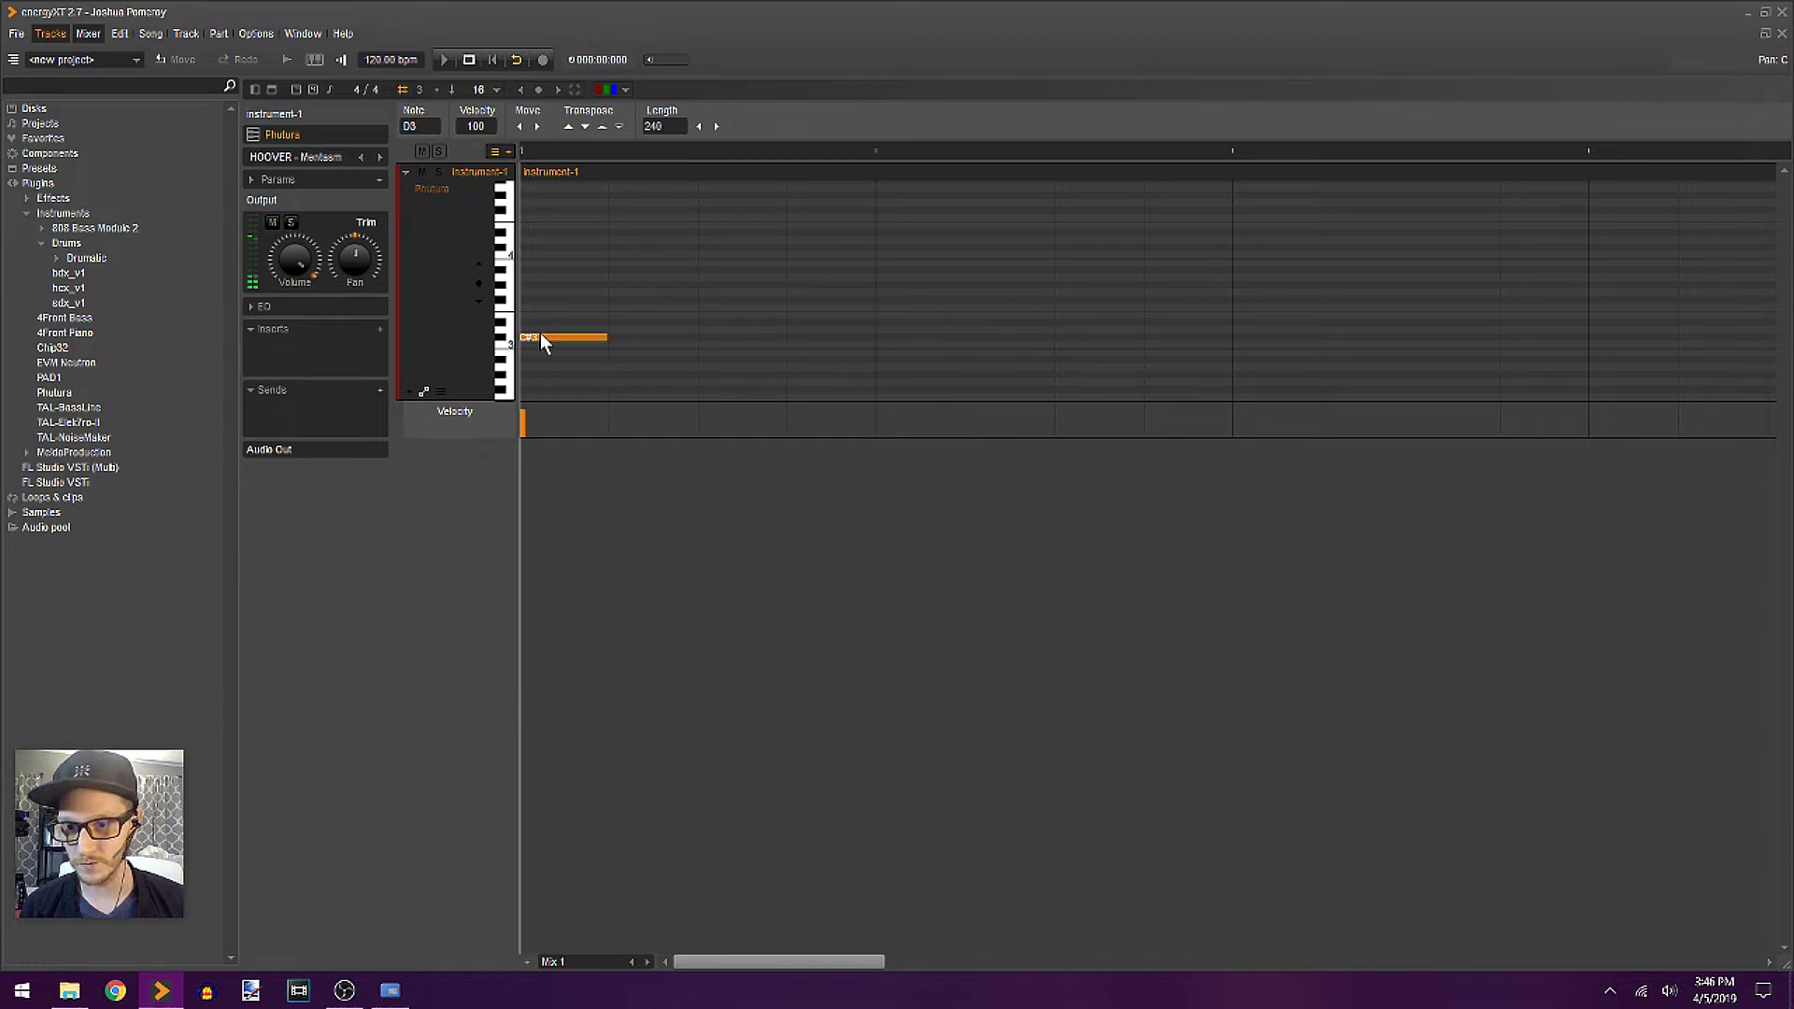
- Play the first note briefly and turn off Autoscroll
{"action": "key", "text": "space"}
{"action": "left_click", "coordinate": [256, 34]}
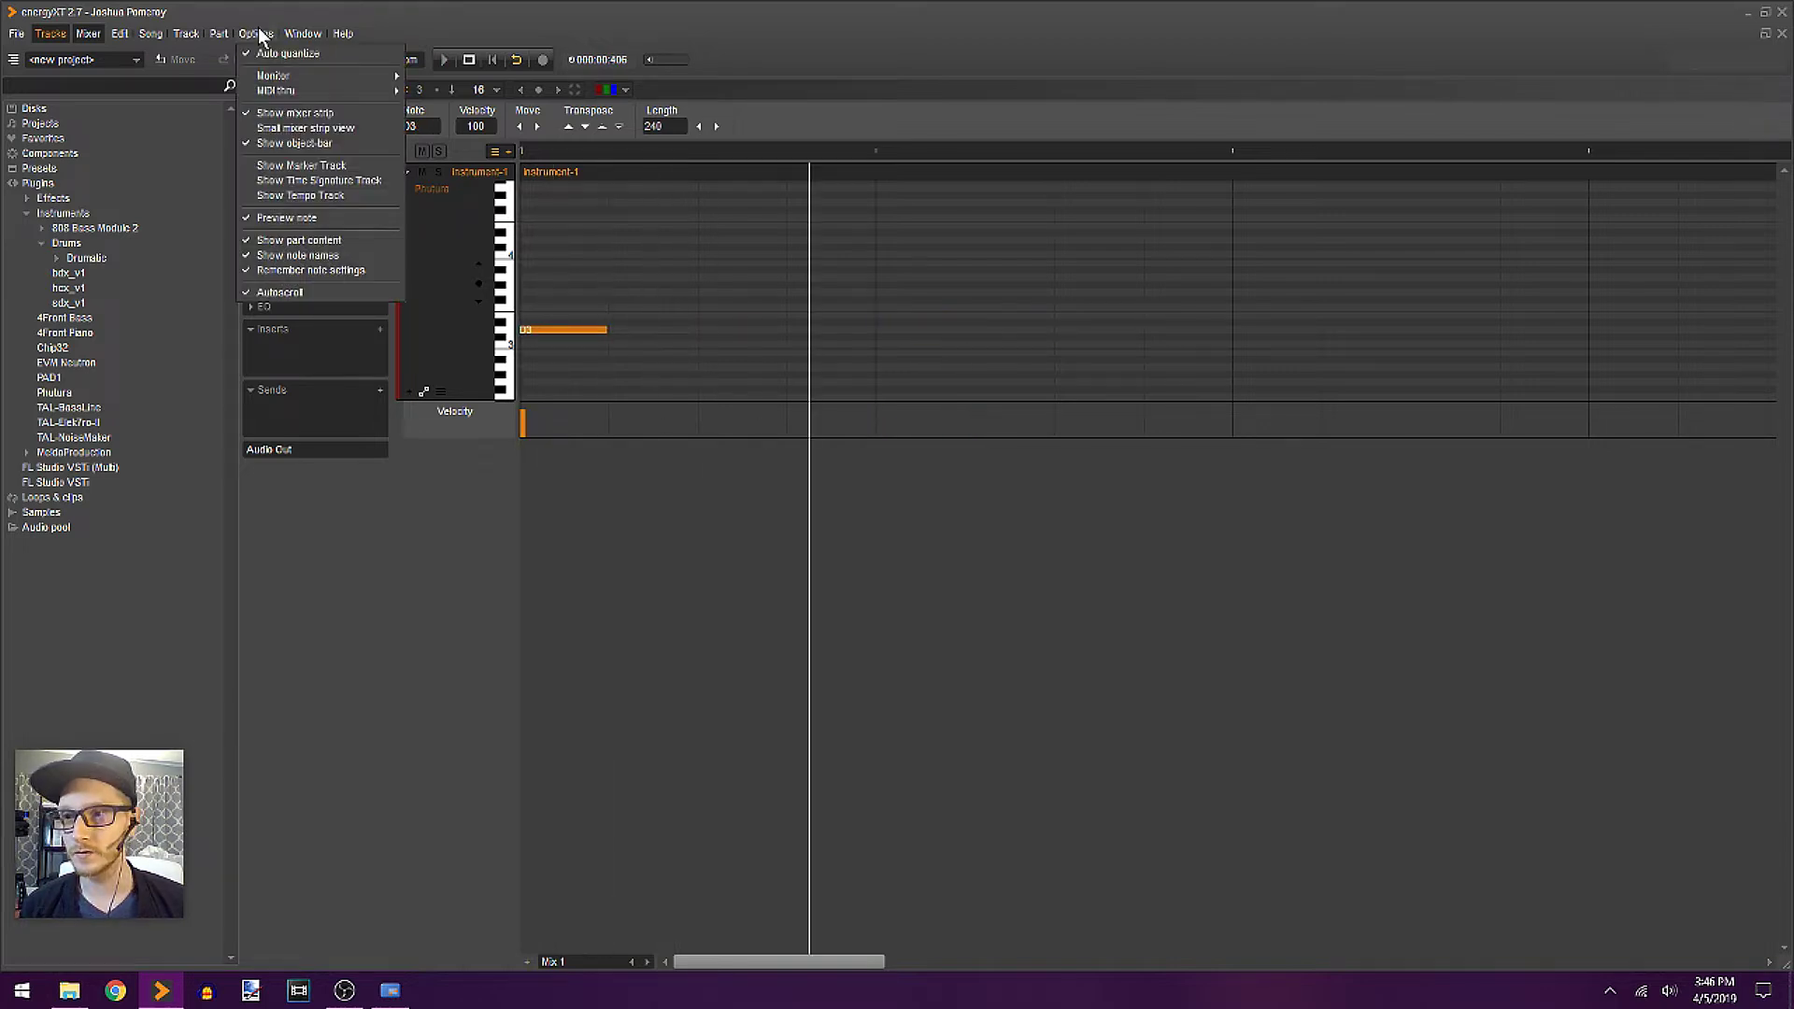
{"action": "left_click", "coordinate": [282, 287]}
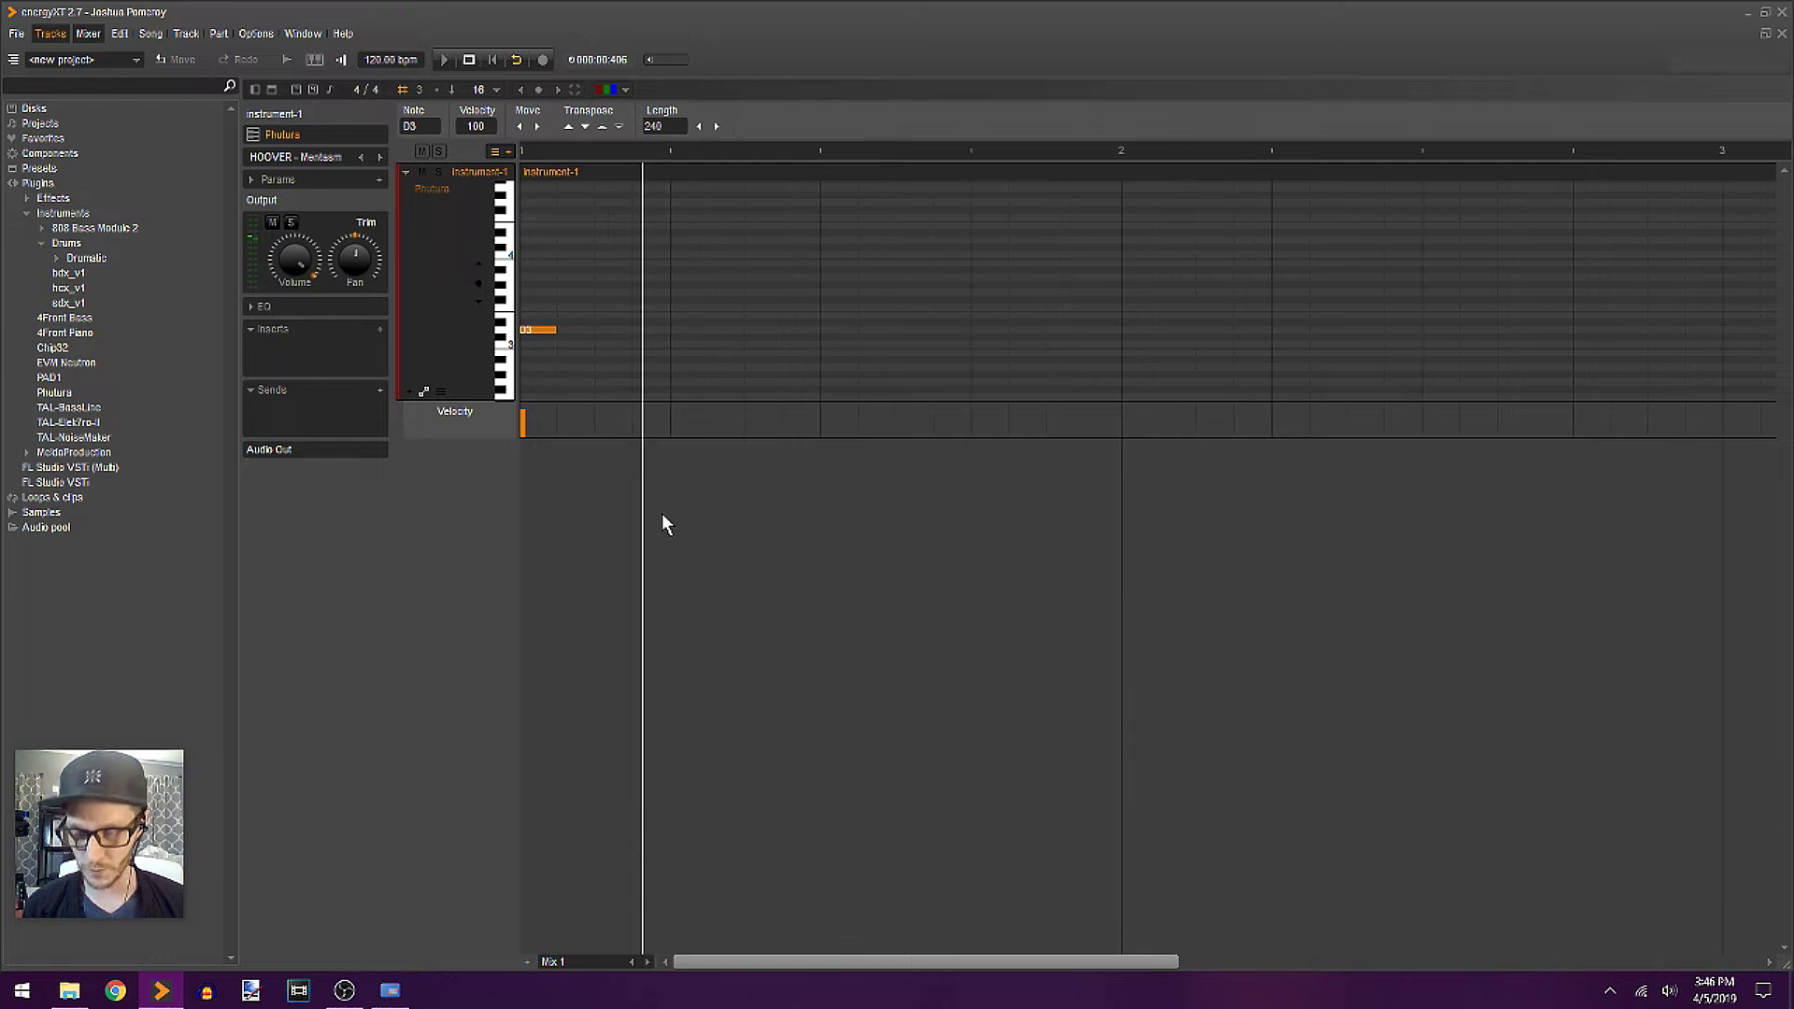
- Build the first-bar riff with D3 on sixteenths 4 and 12, D4 on 7 and 11, and D5 on 10, then play it
{"action": "left_click", "coordinate": [641, 330]}
{"action": "key", "text": "Home"}
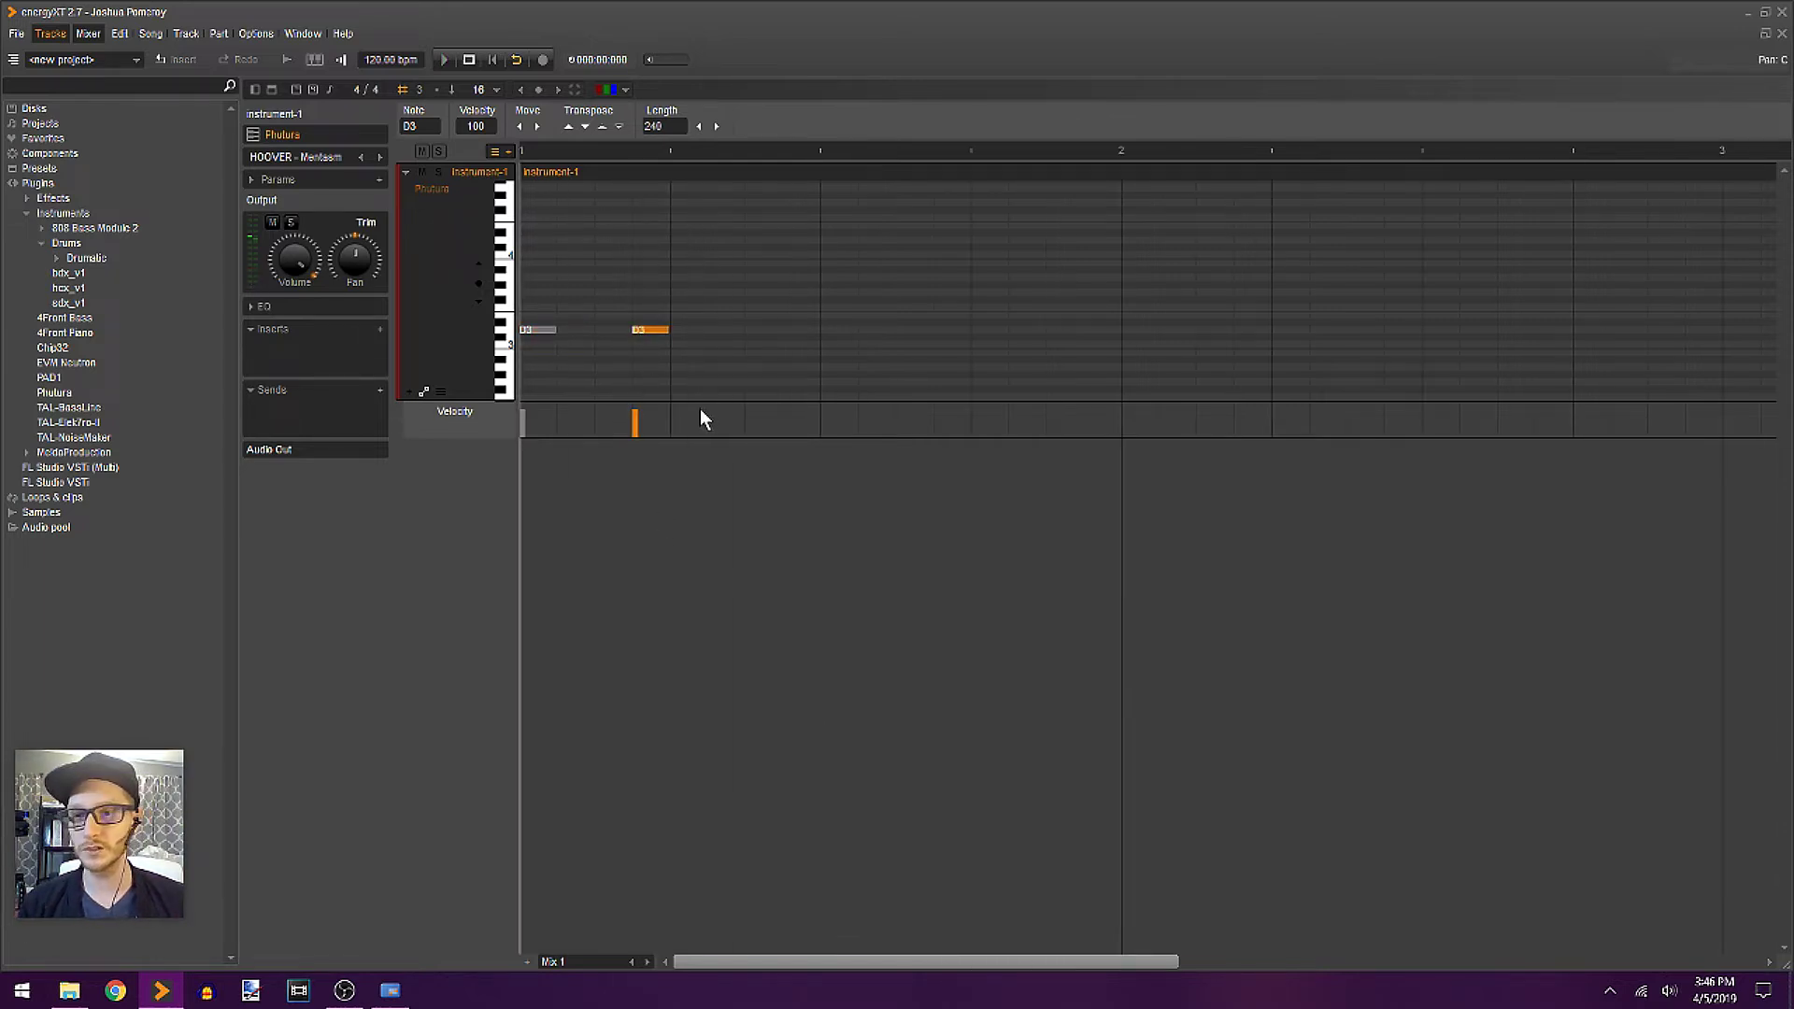
{"action": "left_click", "coordinate": [765, 232]}
{"action": "left_click_drag", "start_coordinate": [766, 233], "coordinate": [765, 240]}
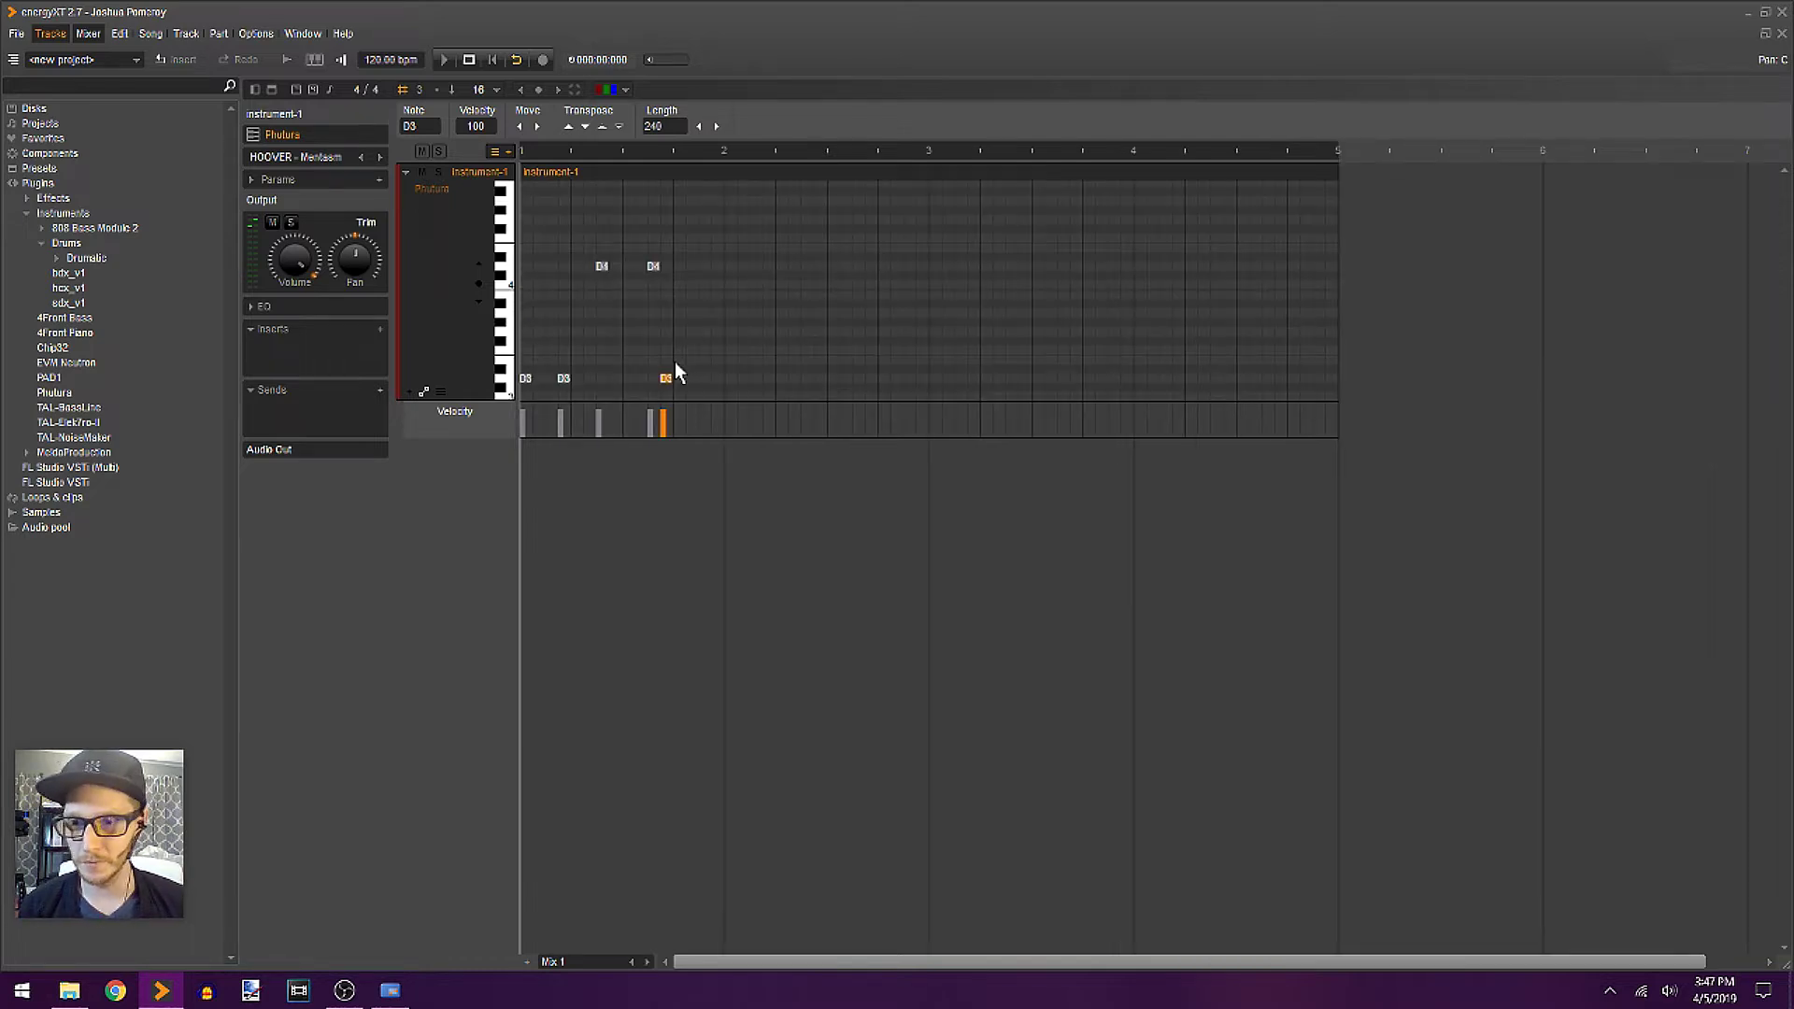
{"action": "scroll", "coordinate": [820, 269], "scroll_direction": "up", "scroll_amount": 2}
{"action": "scroll", "coordinate": [822, 316], "scroll_direction": "down", "scroll_amount": 1}
{"action": "key", "text": "space"}
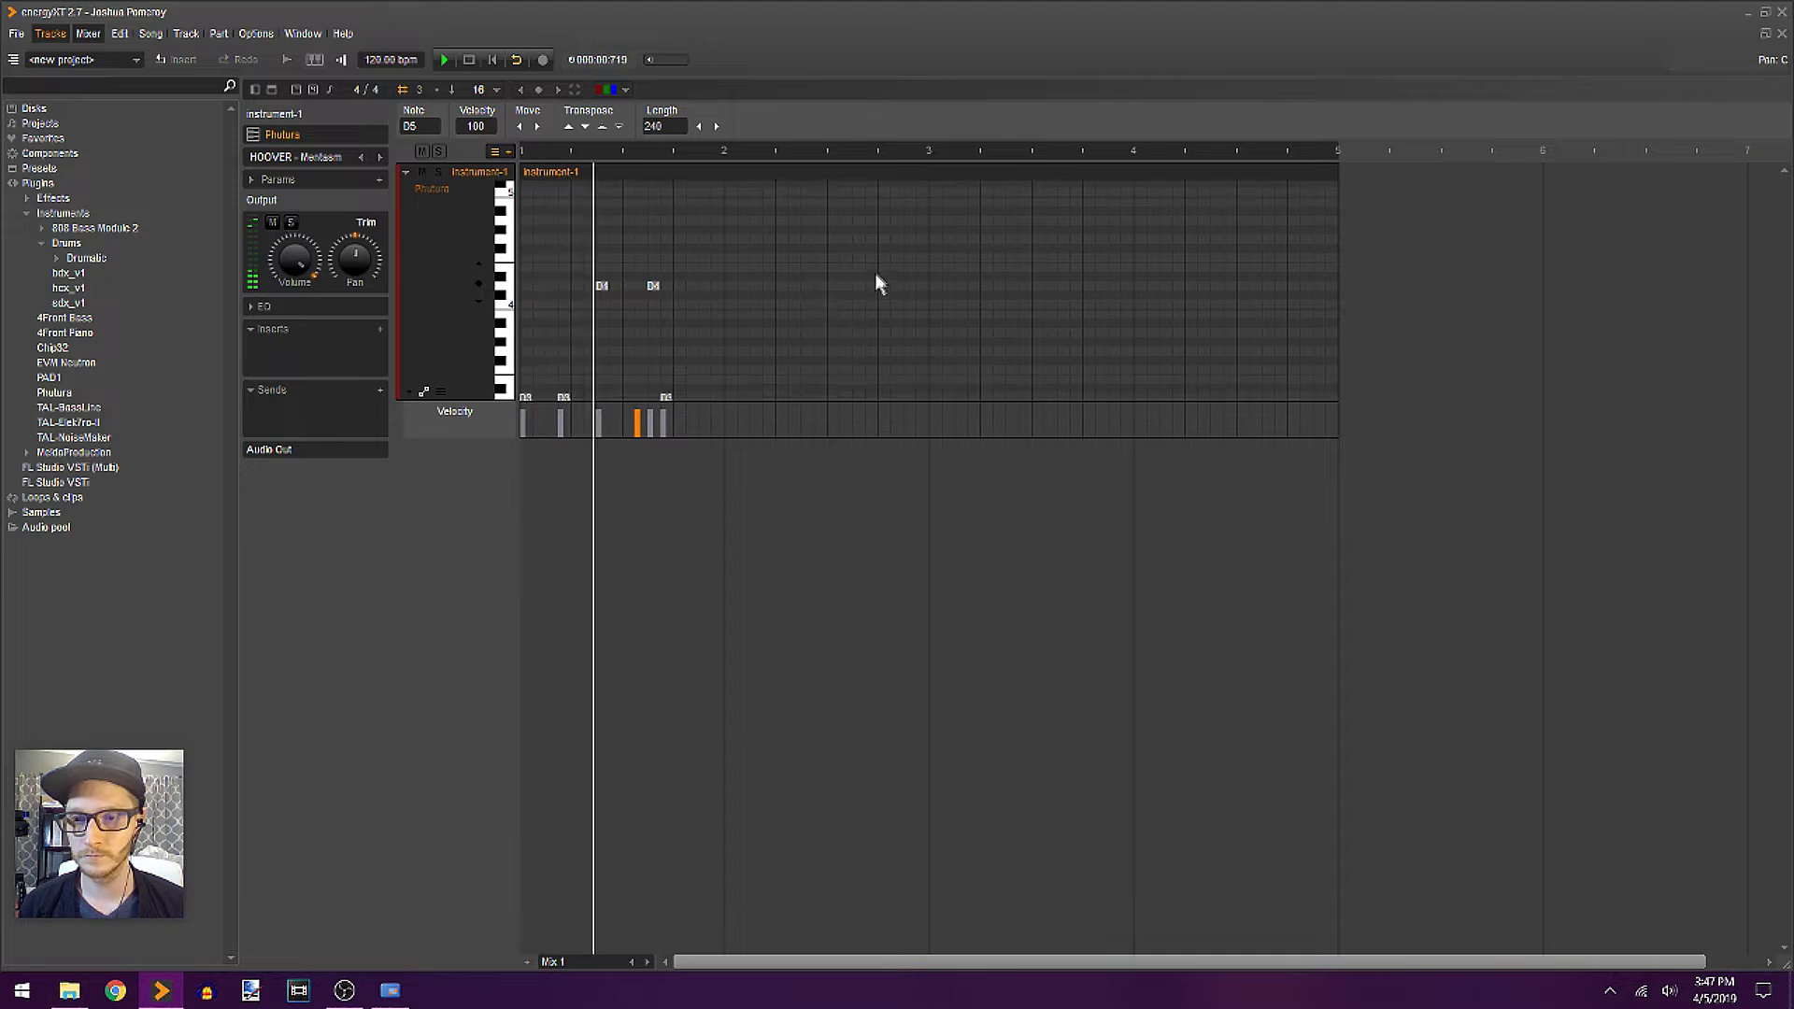
- Open the Phutura part in its own piano roll window, enlarged and positioned to show all four bars and the D3 to D5 notes
{"action": "double_click", "coordinate": [858, 172]}
{"action": "left_click_drag", "start_coordinate": [775, 631], "coordinate": [1617, 771]}
{"action": "scroll", "coordinate": [953, 593], "scroll_direction": "down", "scroll_amount": 2}
{"action": "scroll", "coordinate": [1305, 547], "scroll_direction": "up", "scroll_amount": 2}
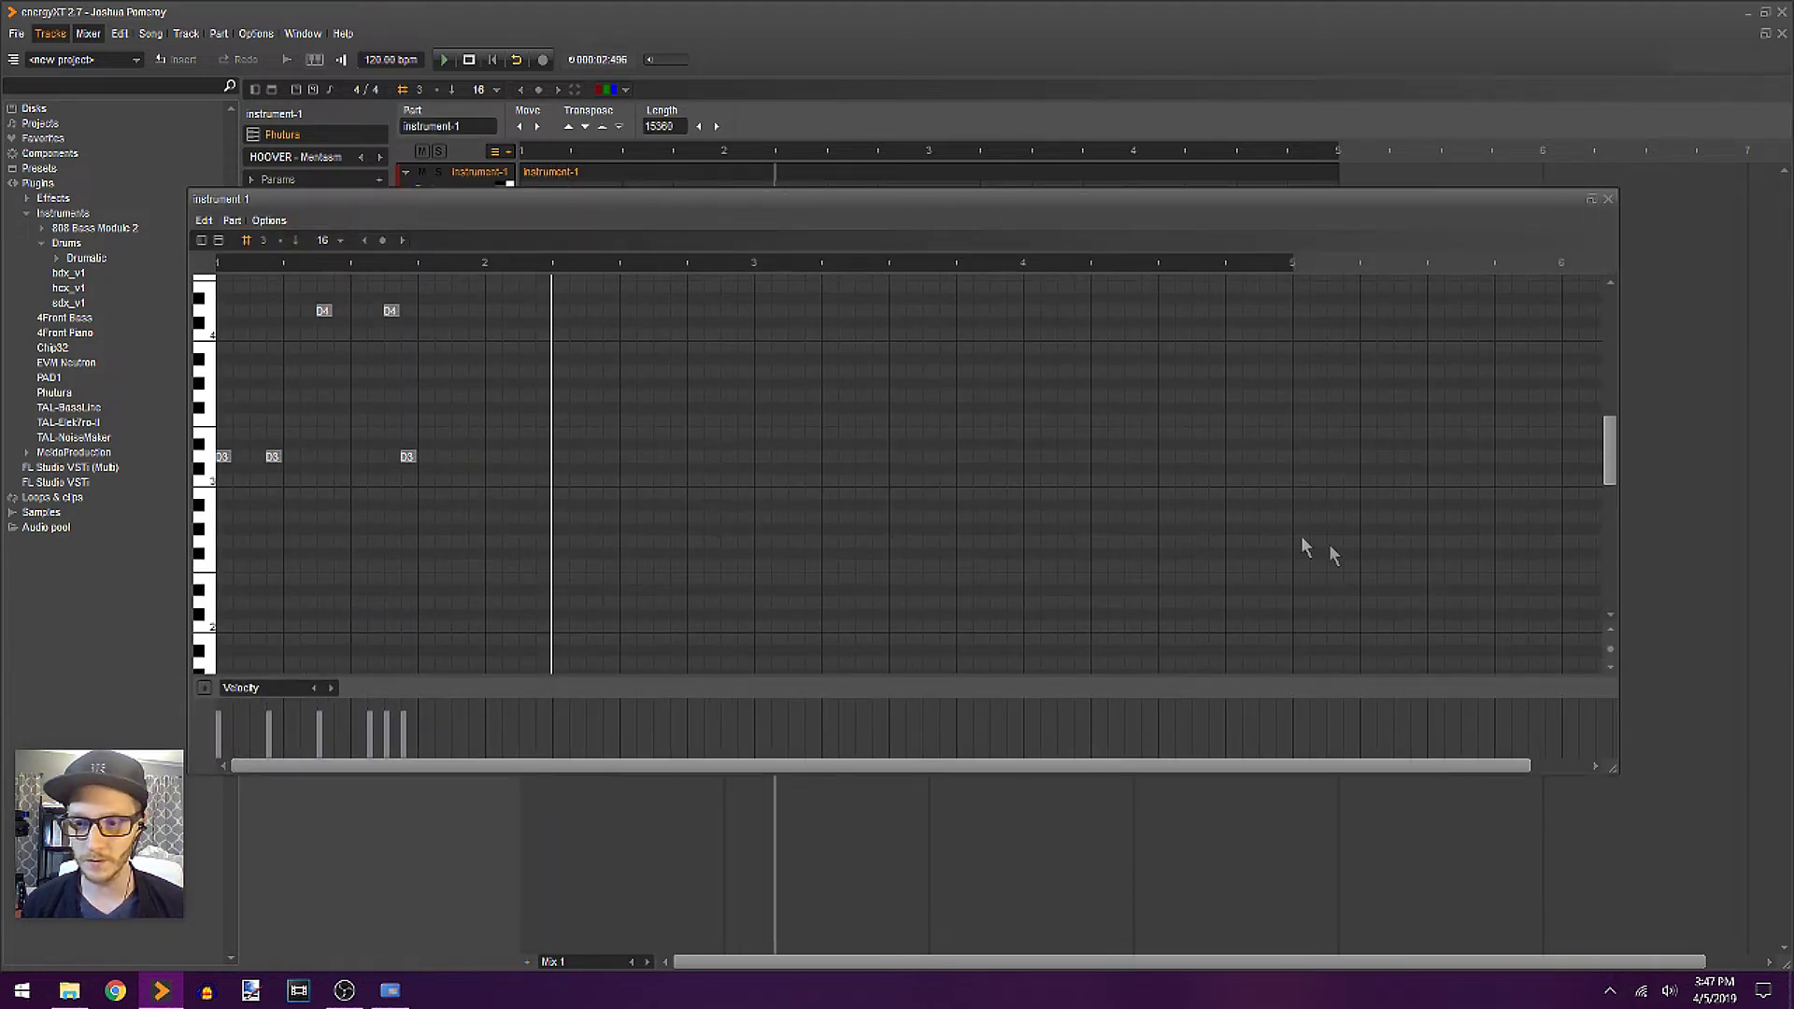
{"action": "scroll", "coordinate": [1225, 641], "scroll_direction": "up", "scroll_amount": 6}
{"action": "scroll", "coordinate": [730, 529], "scroll_direction": "up", "scroll_amount": 1}
{"action": "left_click_drag", "start_coordinate": [918, 199], "coordinate": [972, 179]}
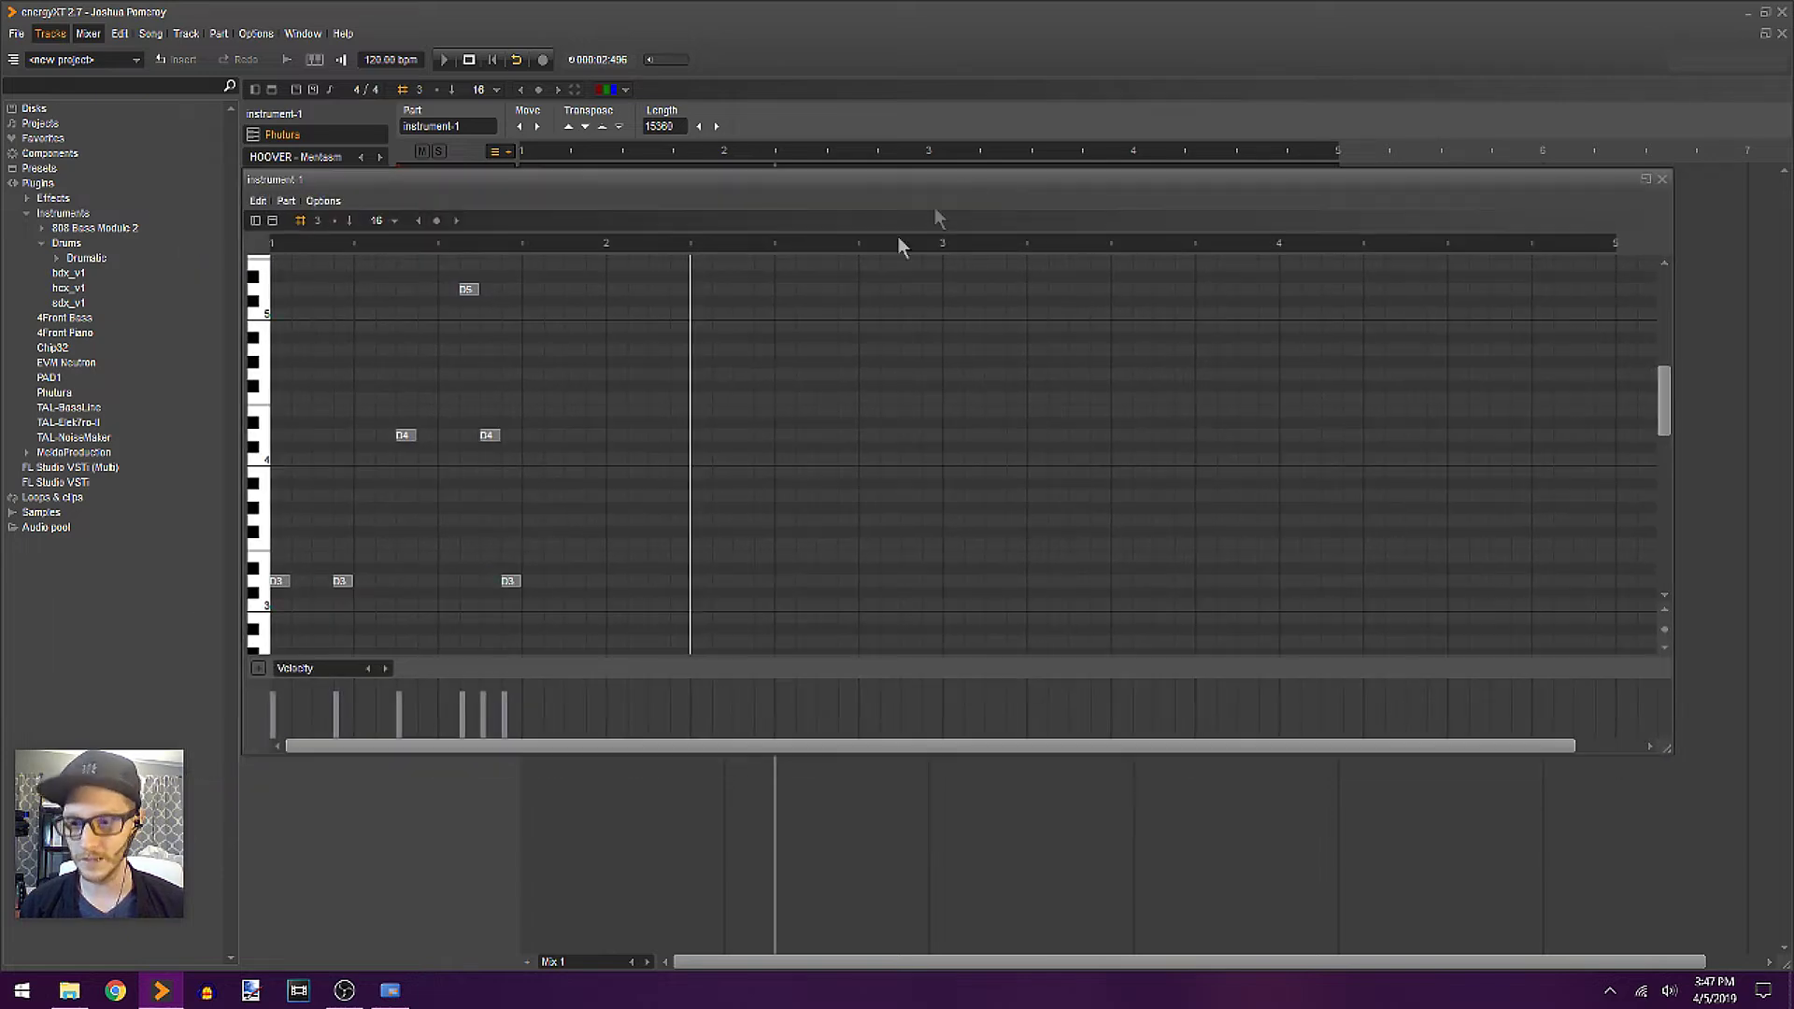
- Play back the riff and add two D3 notes on the last two sixteenths of the first bar
{"action": "key", "text": "space"}
{"action": "key", "text": "space"}
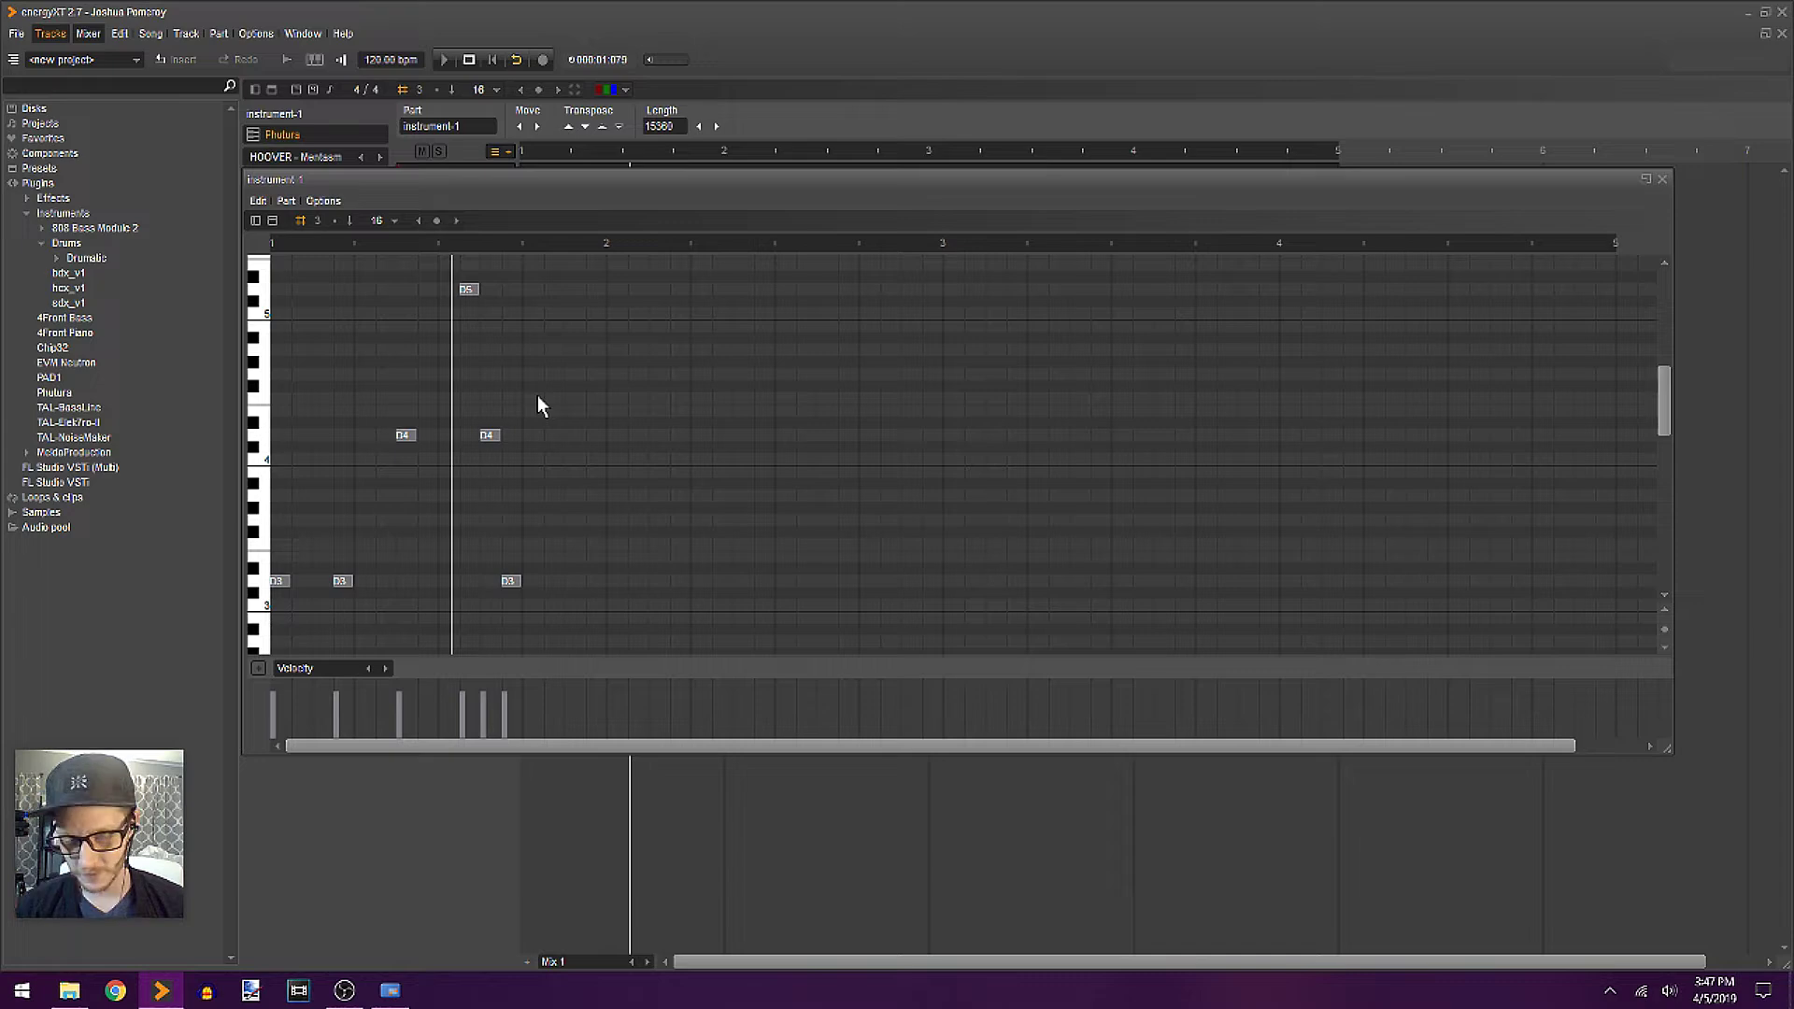
{"action": "key", "text": "space"}
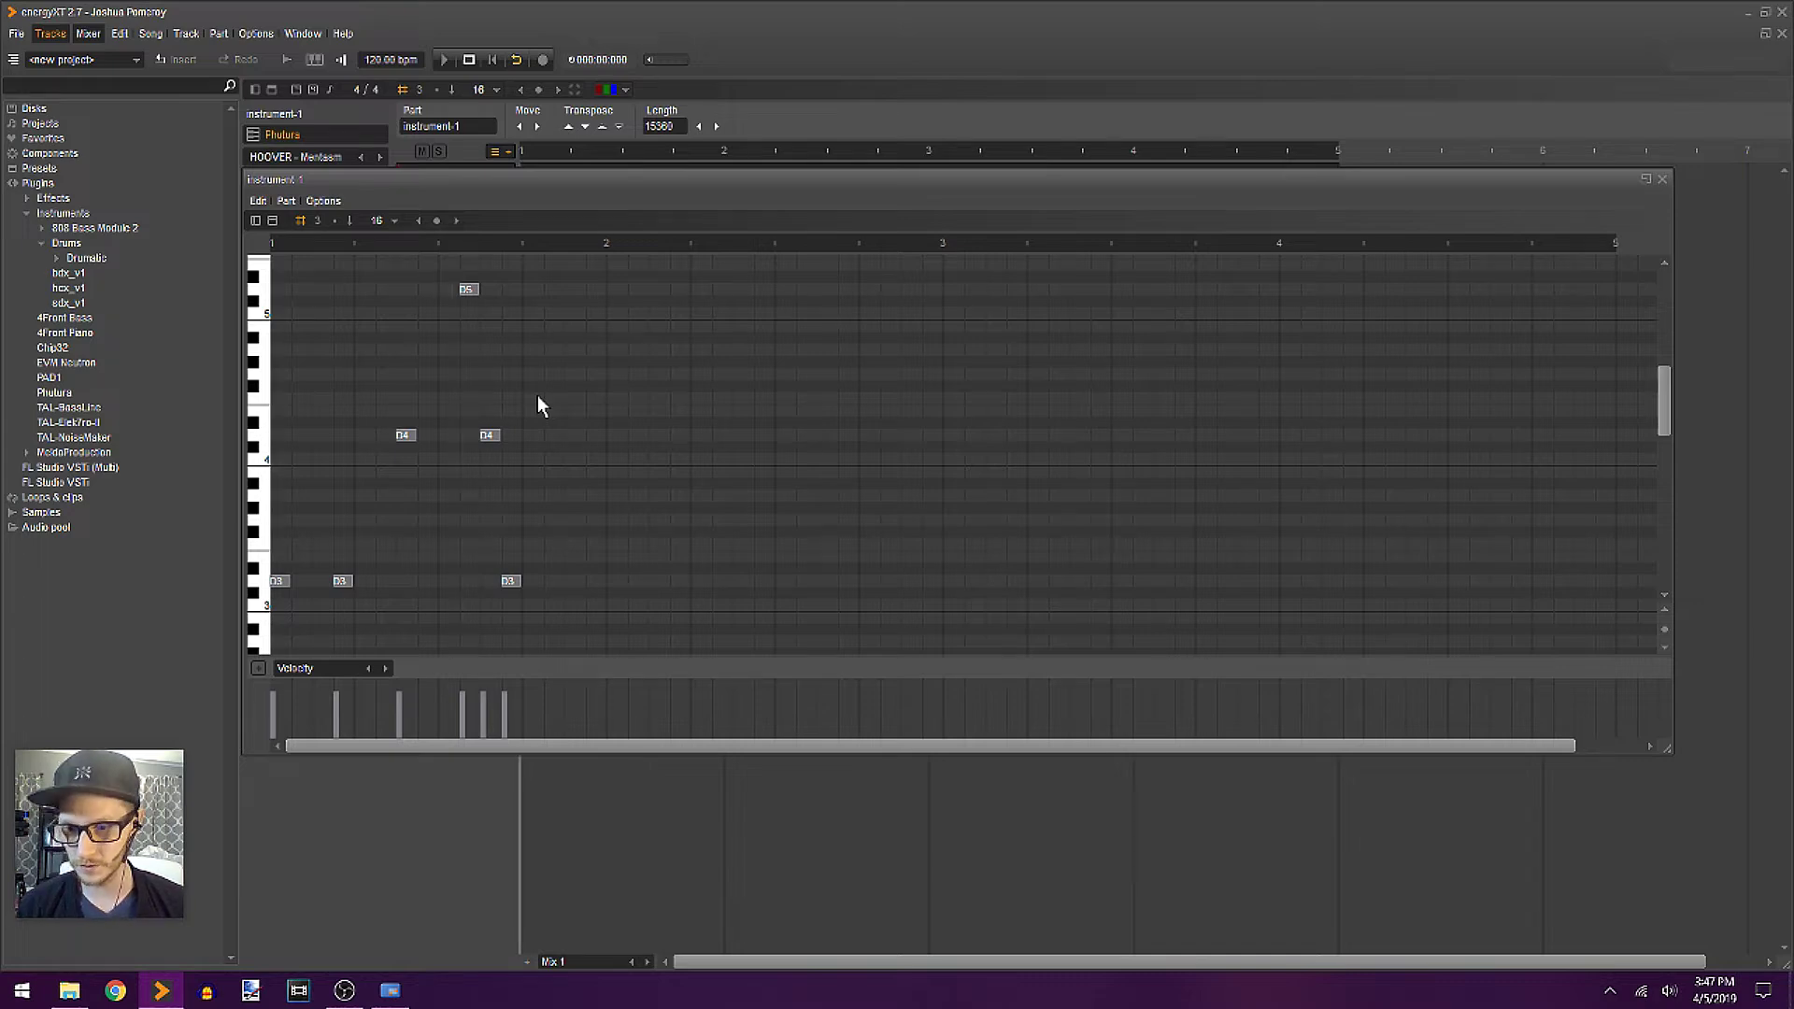
{"action": "key", "text": "space"}
{"action": "key", "text": "space"}
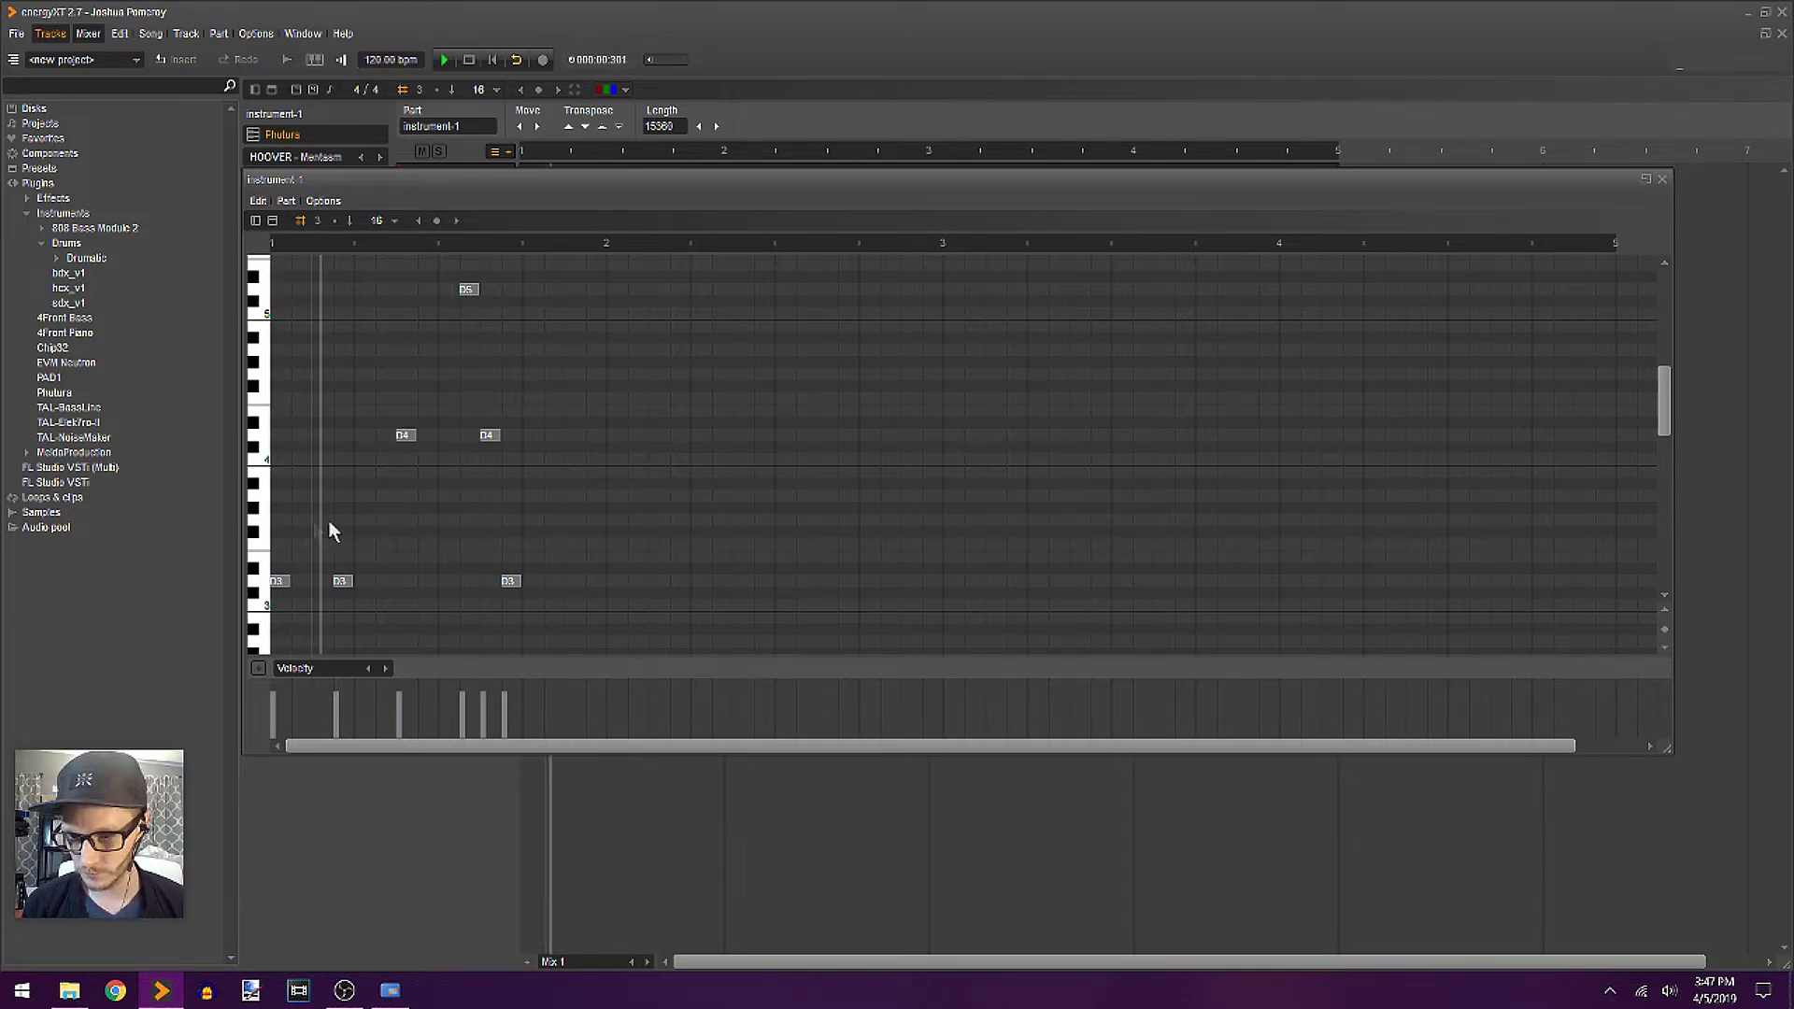
{"action": "left_click", "coordinate": [572, 581]}
{"action": "left_click", "coordinate": [592, 580]}
- Copy all first-bar notes into the second bar and start playback
{"action": "key", "text": "ctrl+a"}
{"action": "left_click_drag", "start_coordinate": [281, 583], "coordinate": [617, 594]}
{"action": "key", "text": "space"}
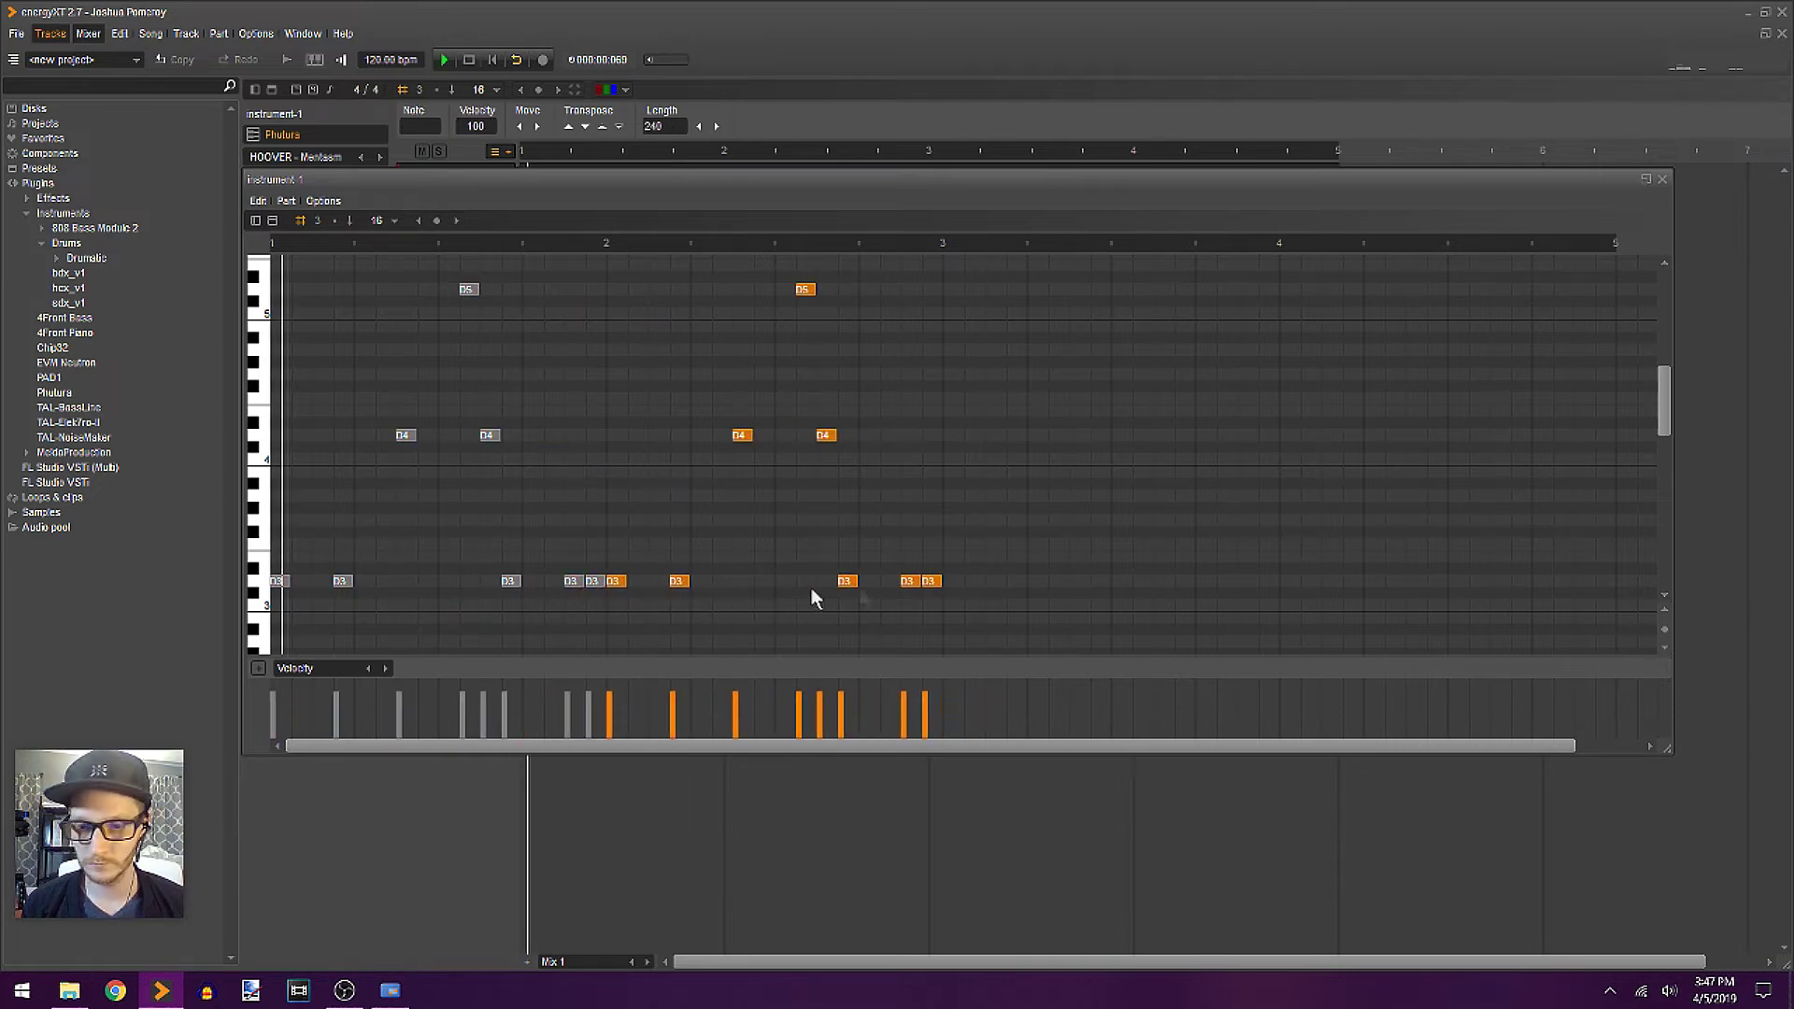
- Copy the notes of the first two bars into bars three and four and play back the full riff
{"action": "left_click_drag", "start_coordinate": [1047, 608], "coordinate": [276, 291]}
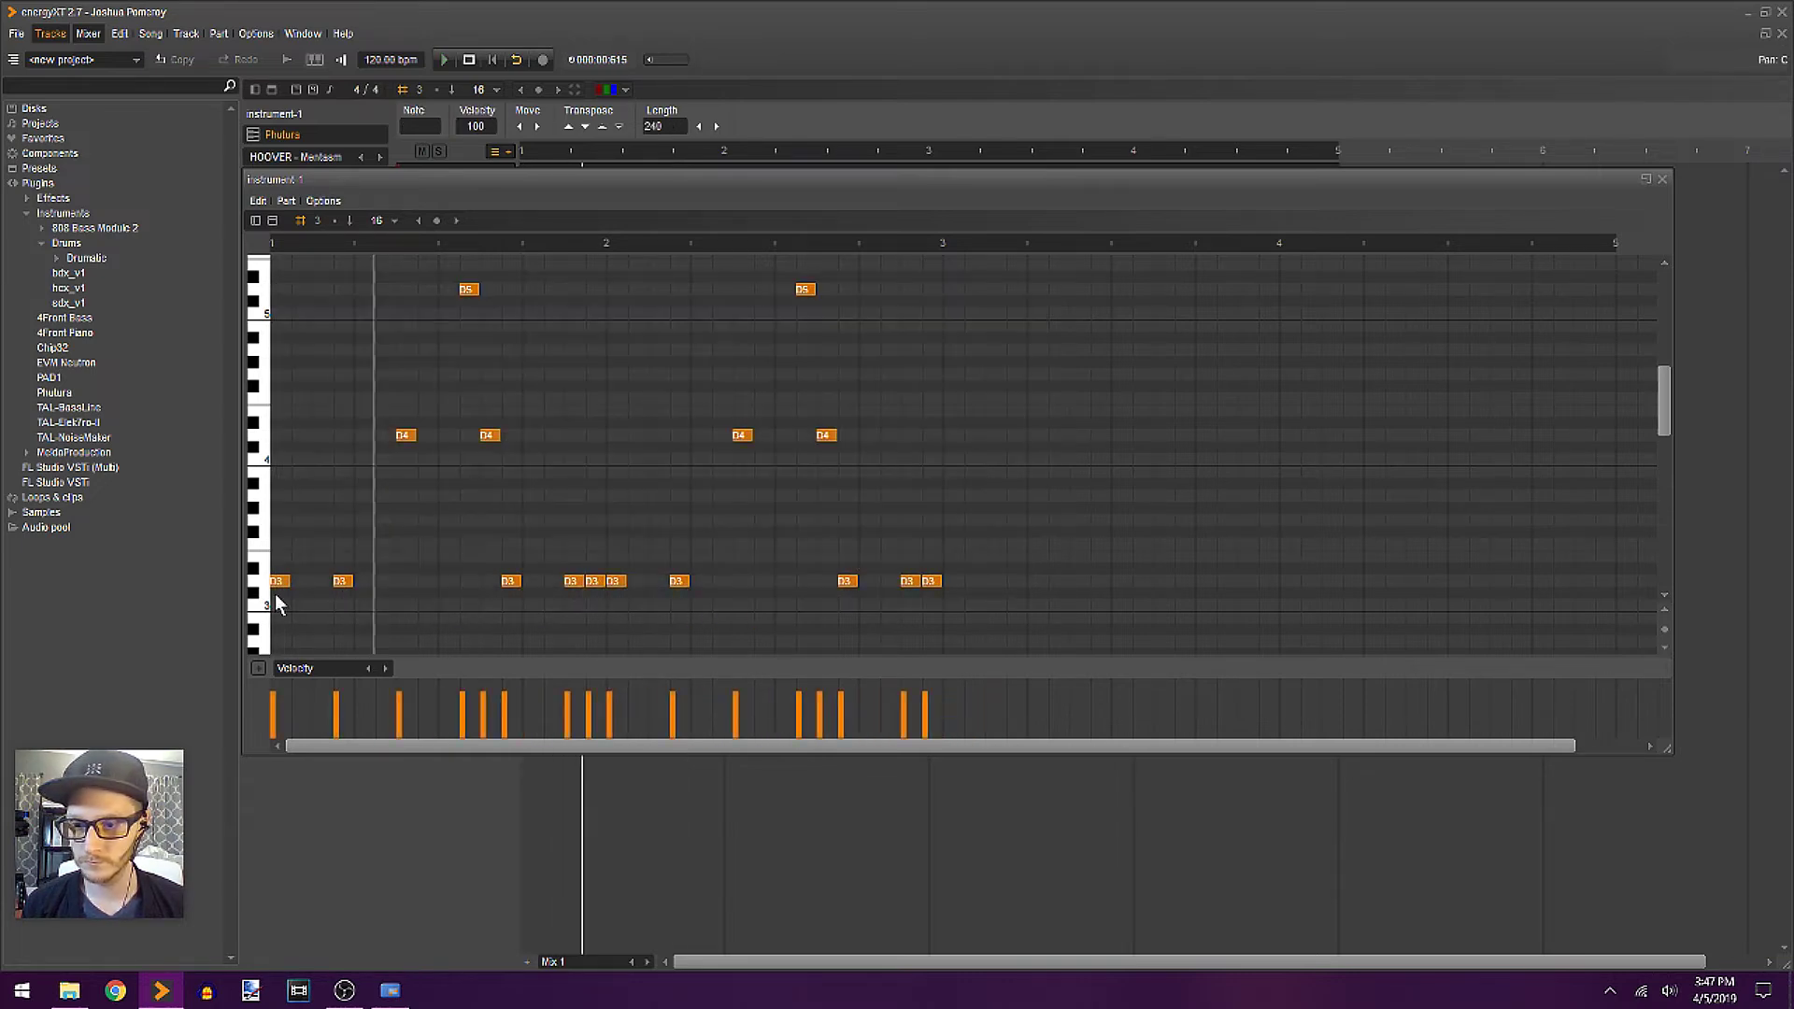
{"action": "left_click_drag", "start_coordinate": [280, 580], "coordinate": [955, 586]}
{"action": "key", "text": "space"}
{"action": "key", "text": "space"}
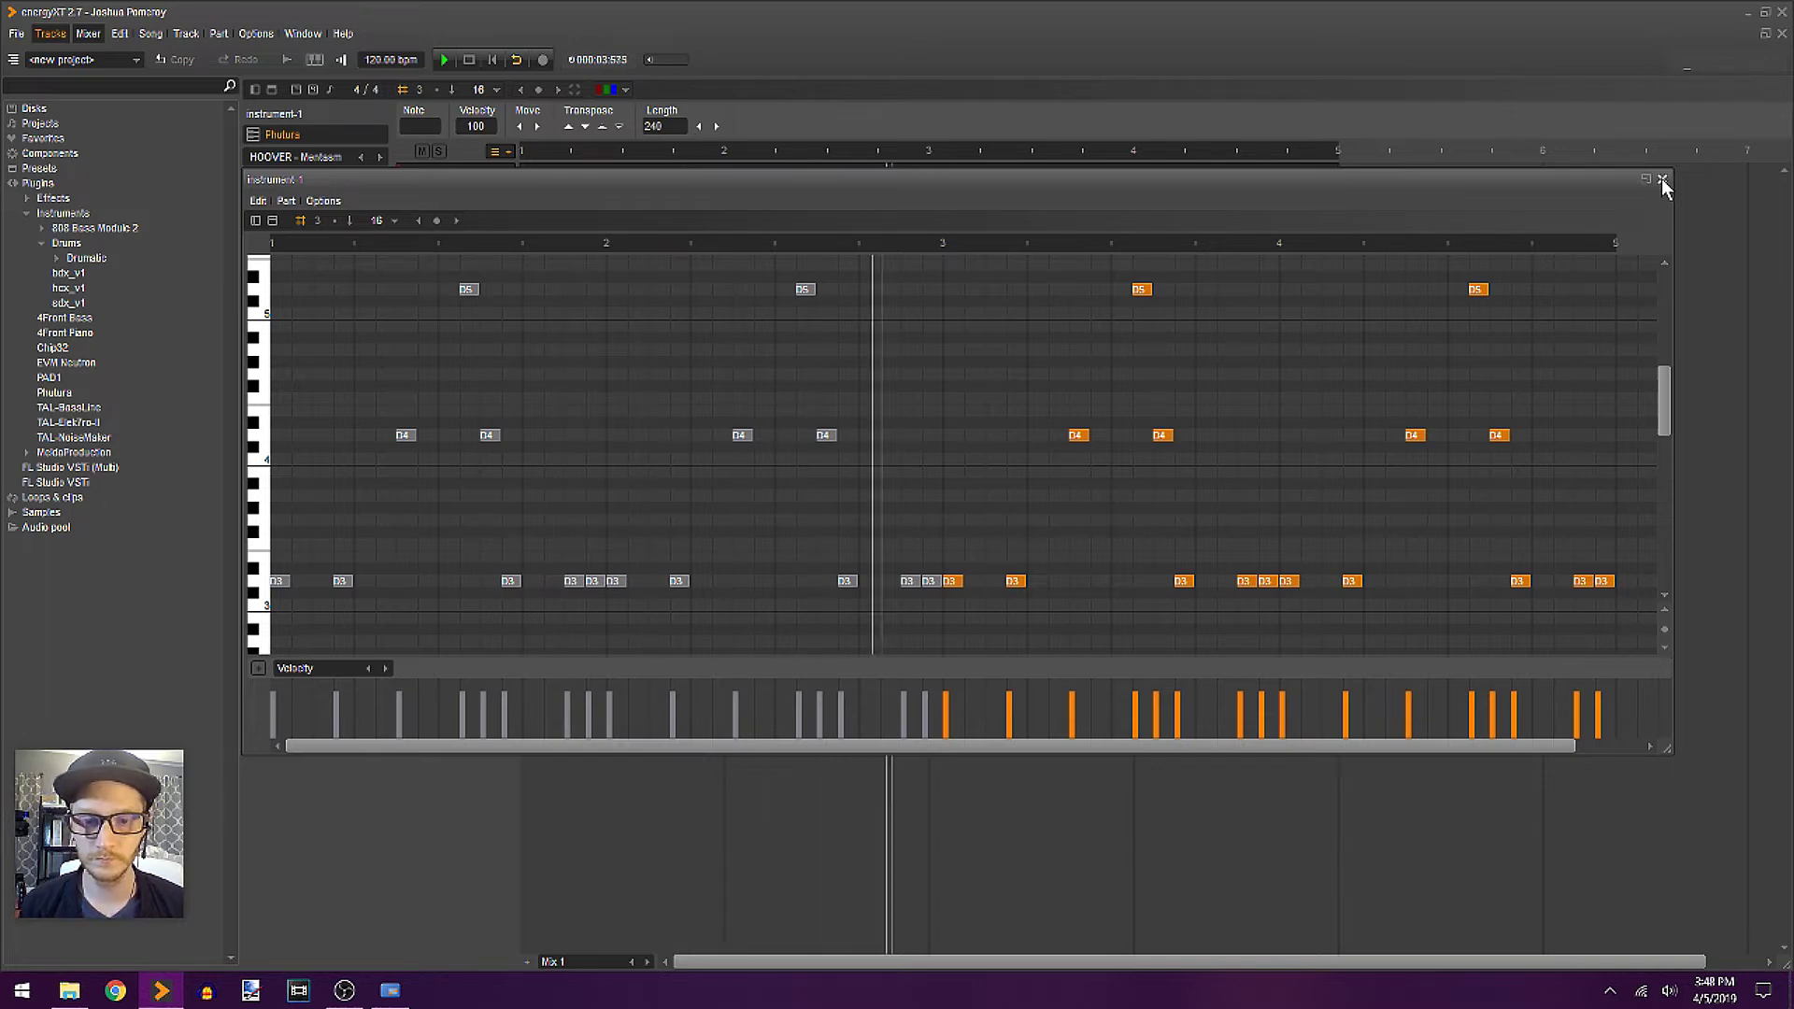
- Show the note properties, then transpose the D5 in bar two down an octave and the D5 in bar three up an octave
{"action": "left_click", "coordinate": [966, 470]}
{"action": "key", "text": "space"}
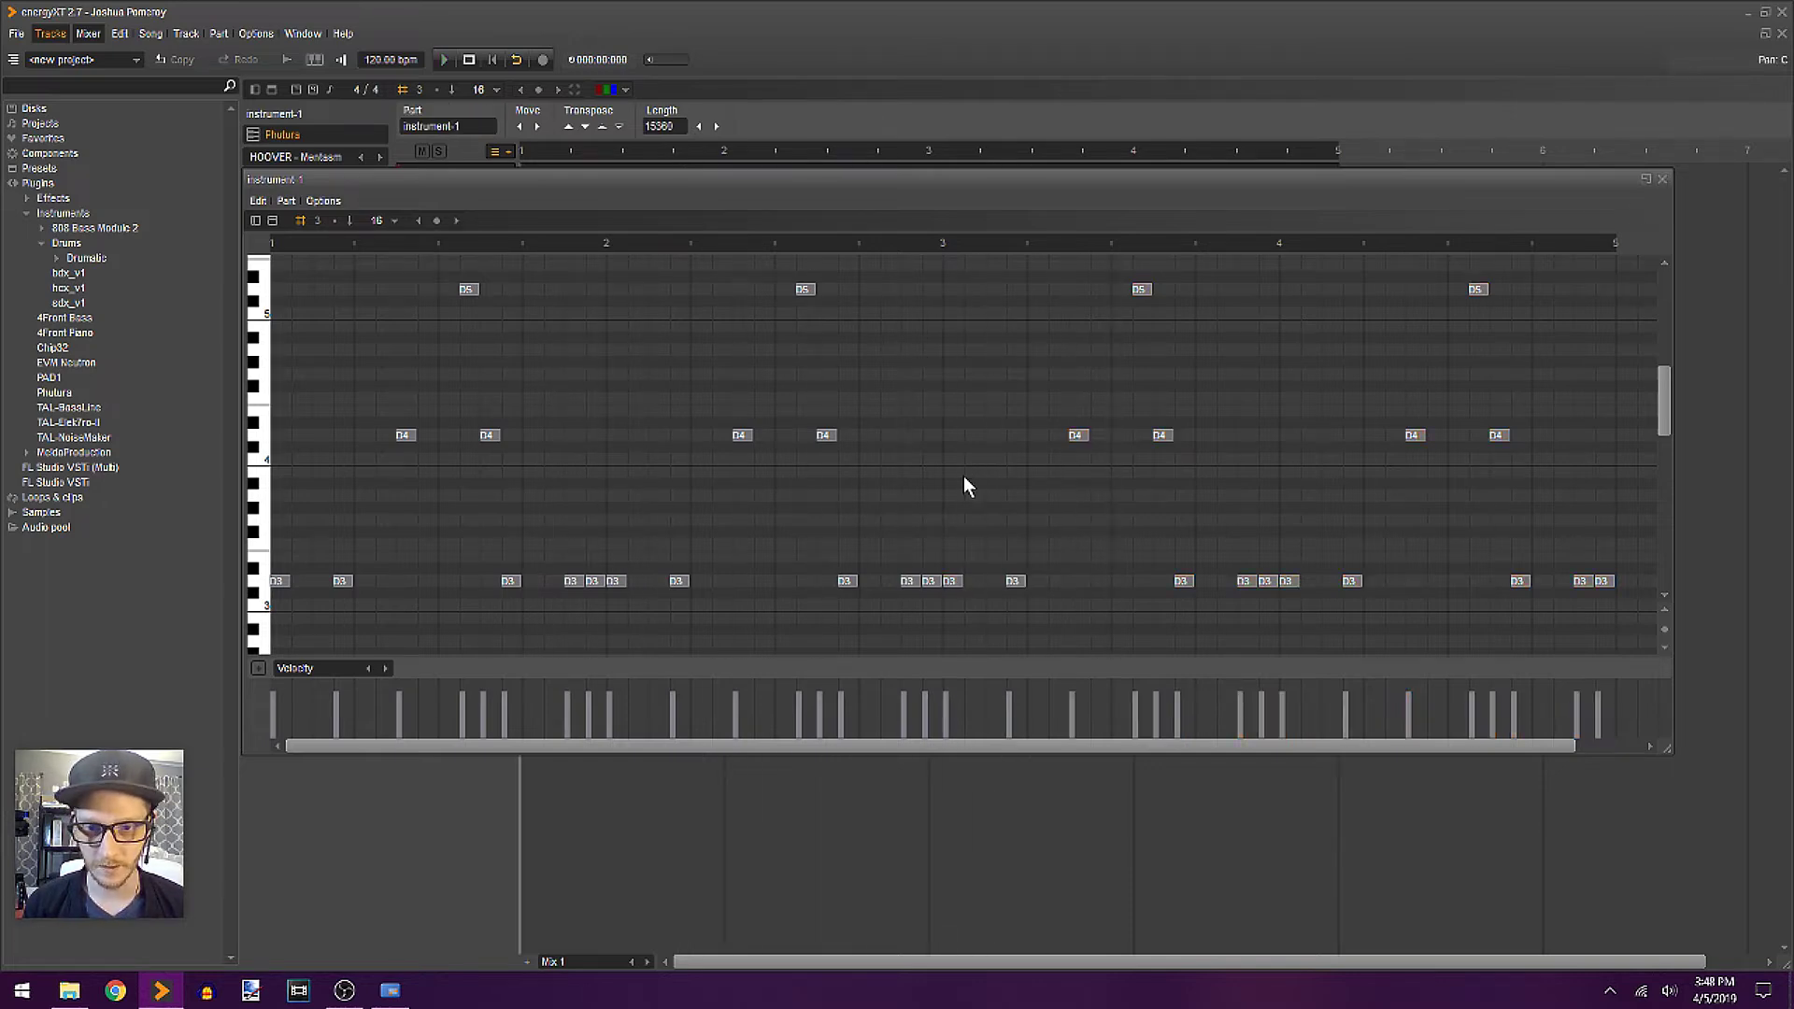
{"action": "left_click", "coordinate": [801, 290]}
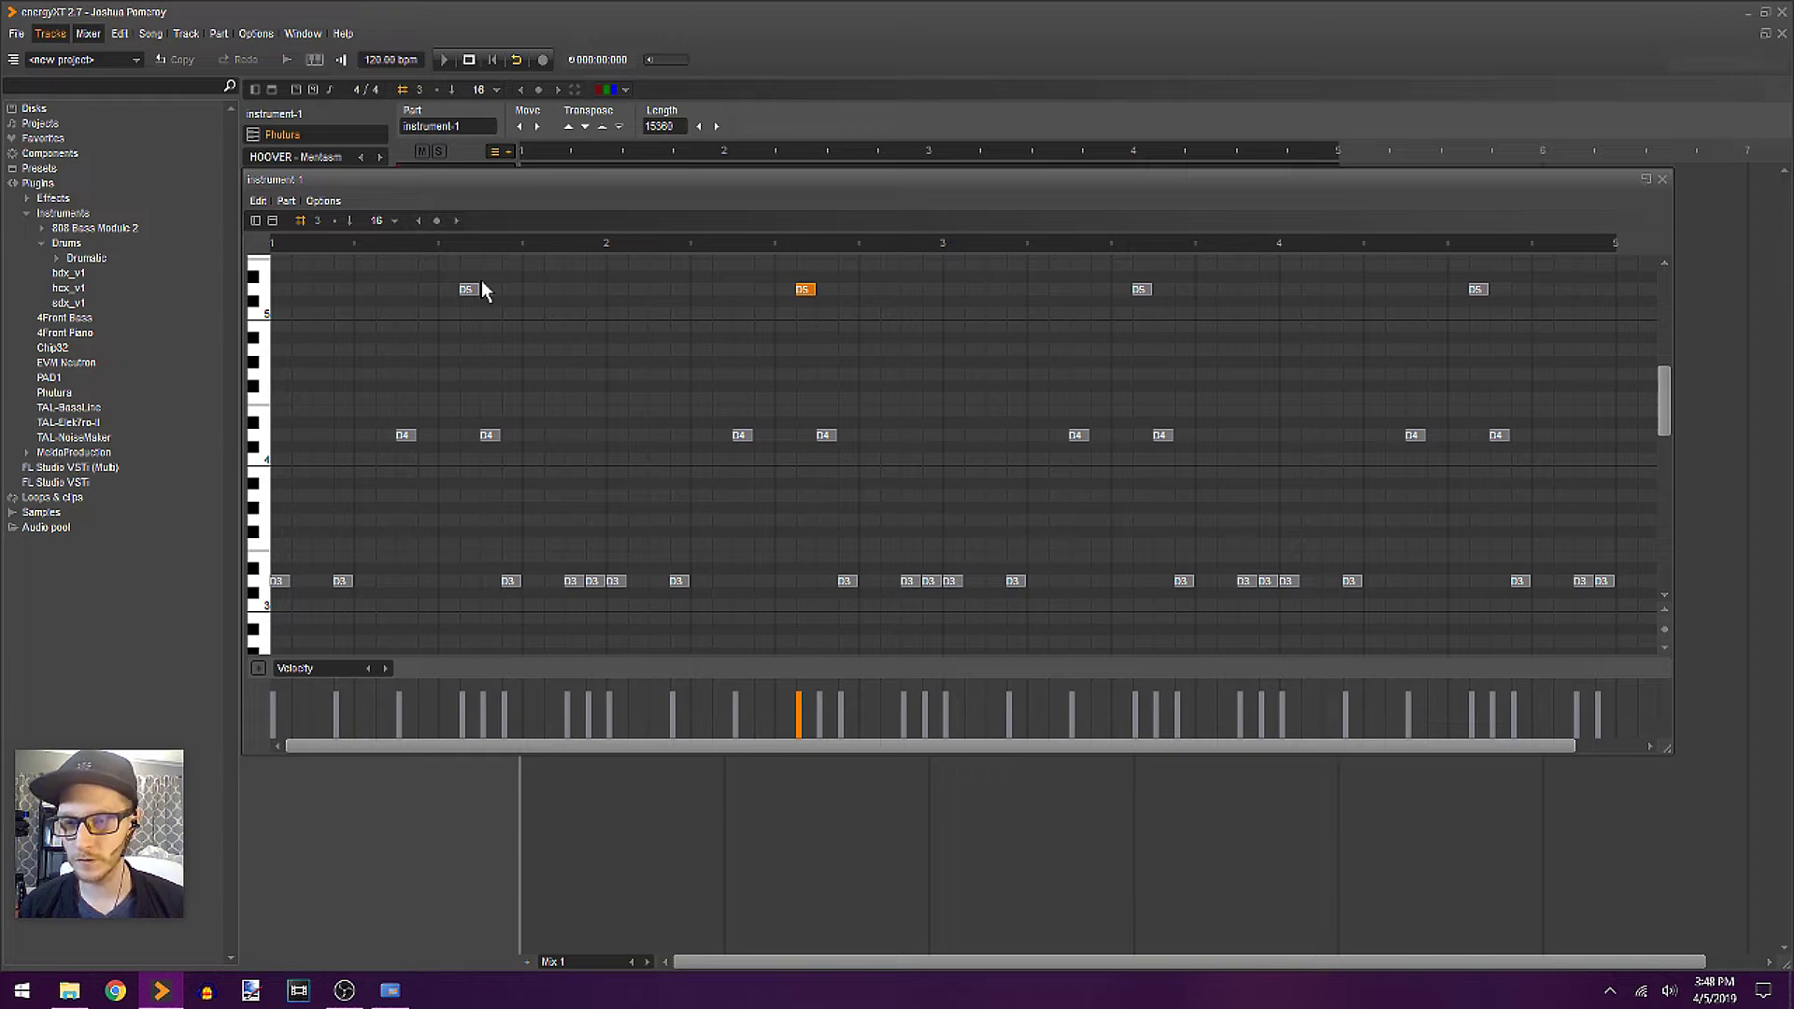
{"action": "left_click", "coordinate": [272, 221]}
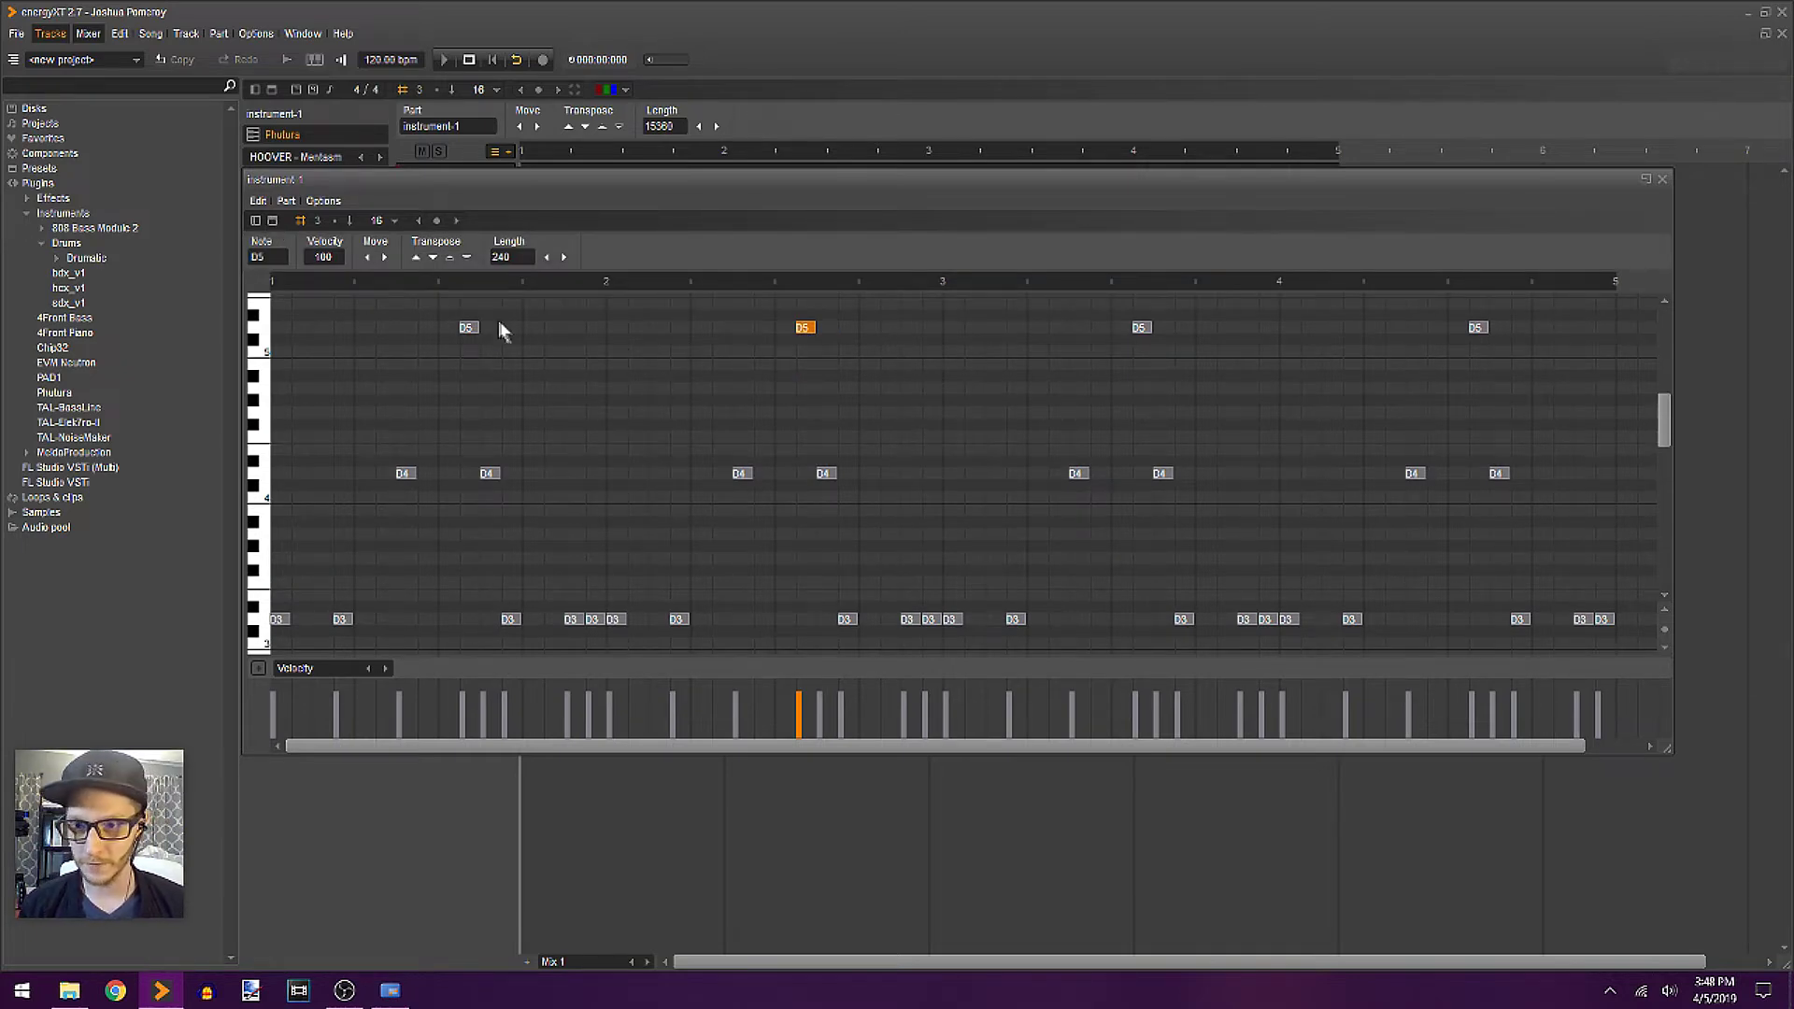
{"action": "left_click", "coordinate": [466, 258]}
{"action": "left_click", "coordinate": [1140, 329]}
{"action": "left_click", "coordinate": [450, 257]}
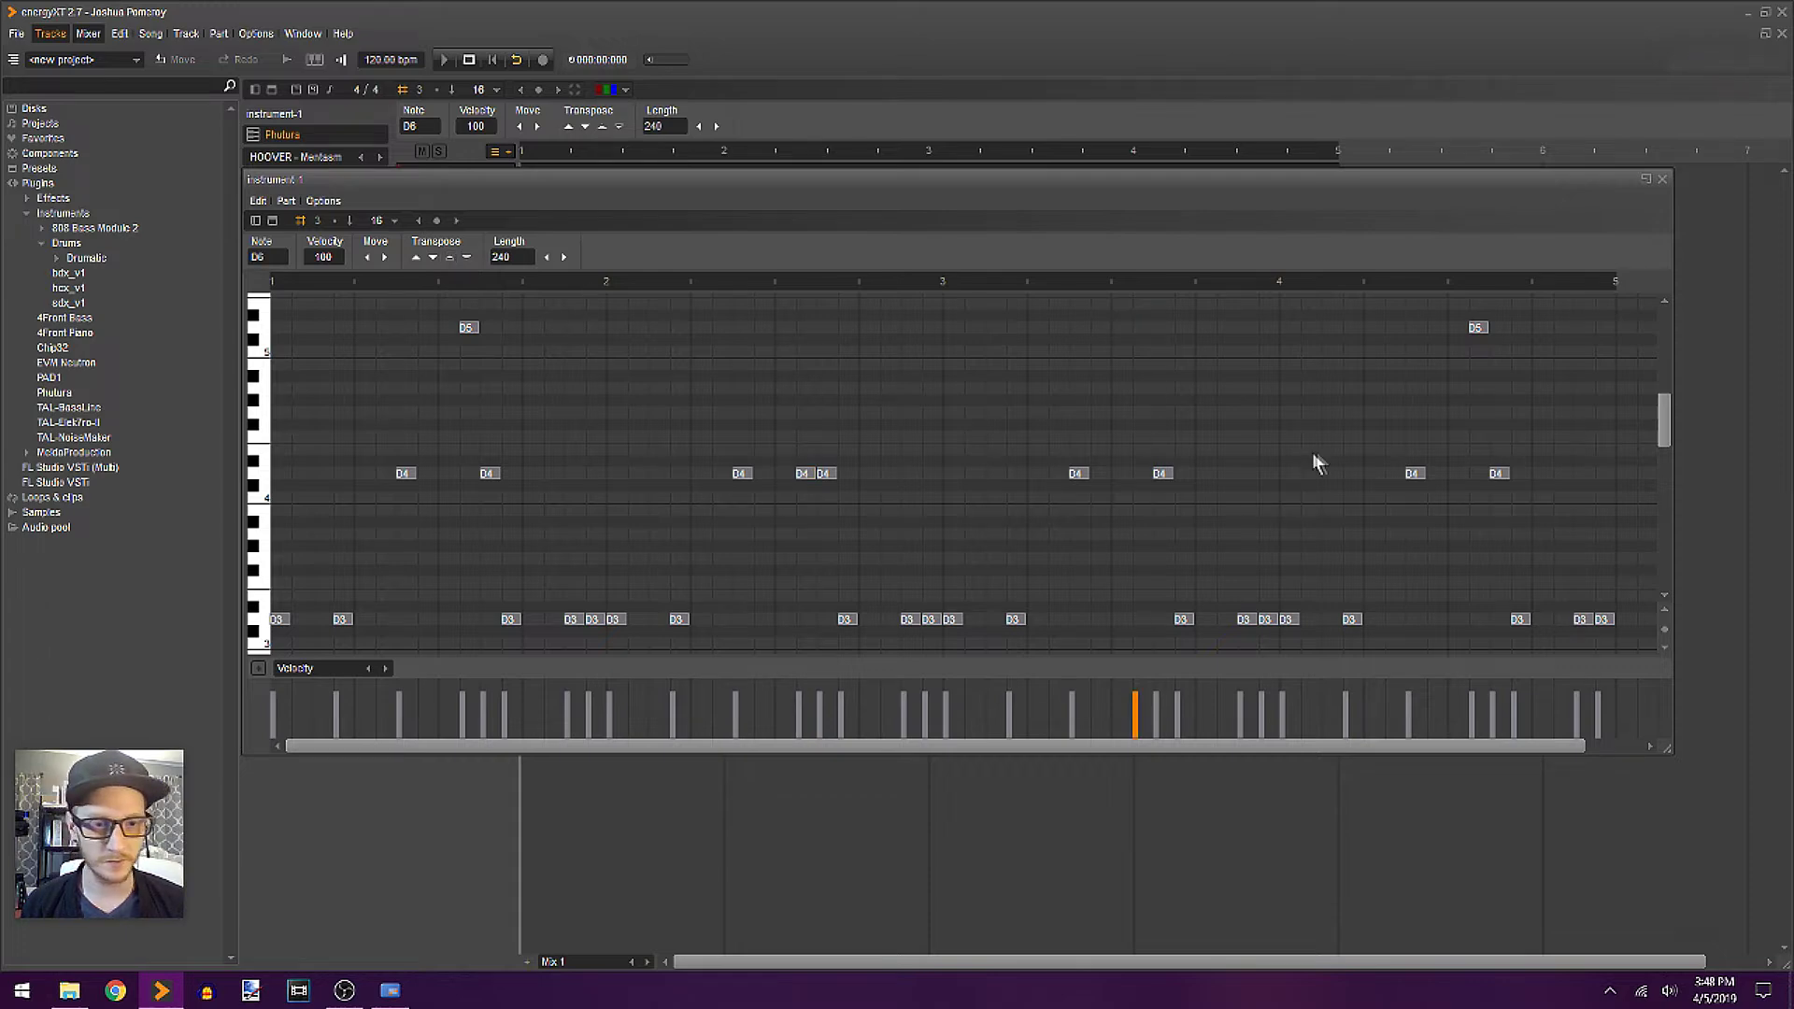
- Raise bar three's second D4 to D5, transpose bar four's D4 notes down, and raise bar four's last D3 to D4
{"action": "left_click_drag", "start_coordinate": [1164, 474], "coordinate": [1164, 327]}
{"action": "left_click", "coordinate": [1415, 474]}
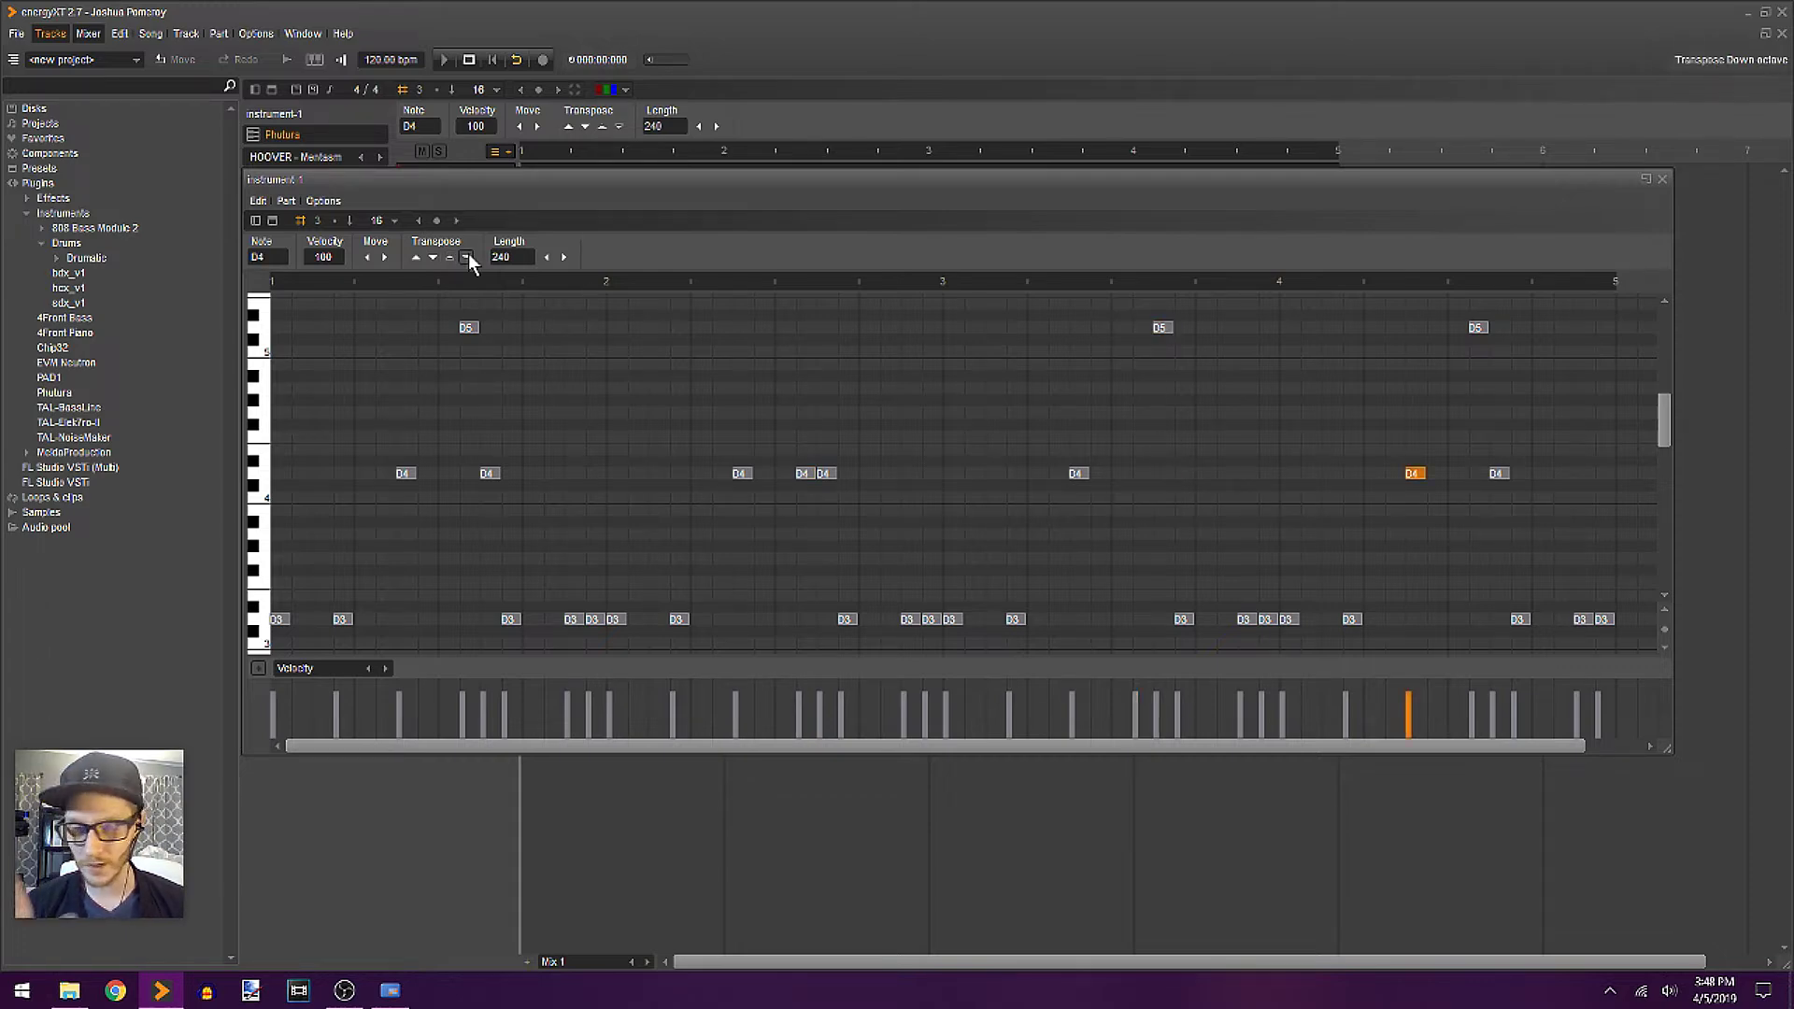
{"action": "left_click", "coordinate": [470, 264]}
{"action": "left_click", "coordinate": [1602, 619]}
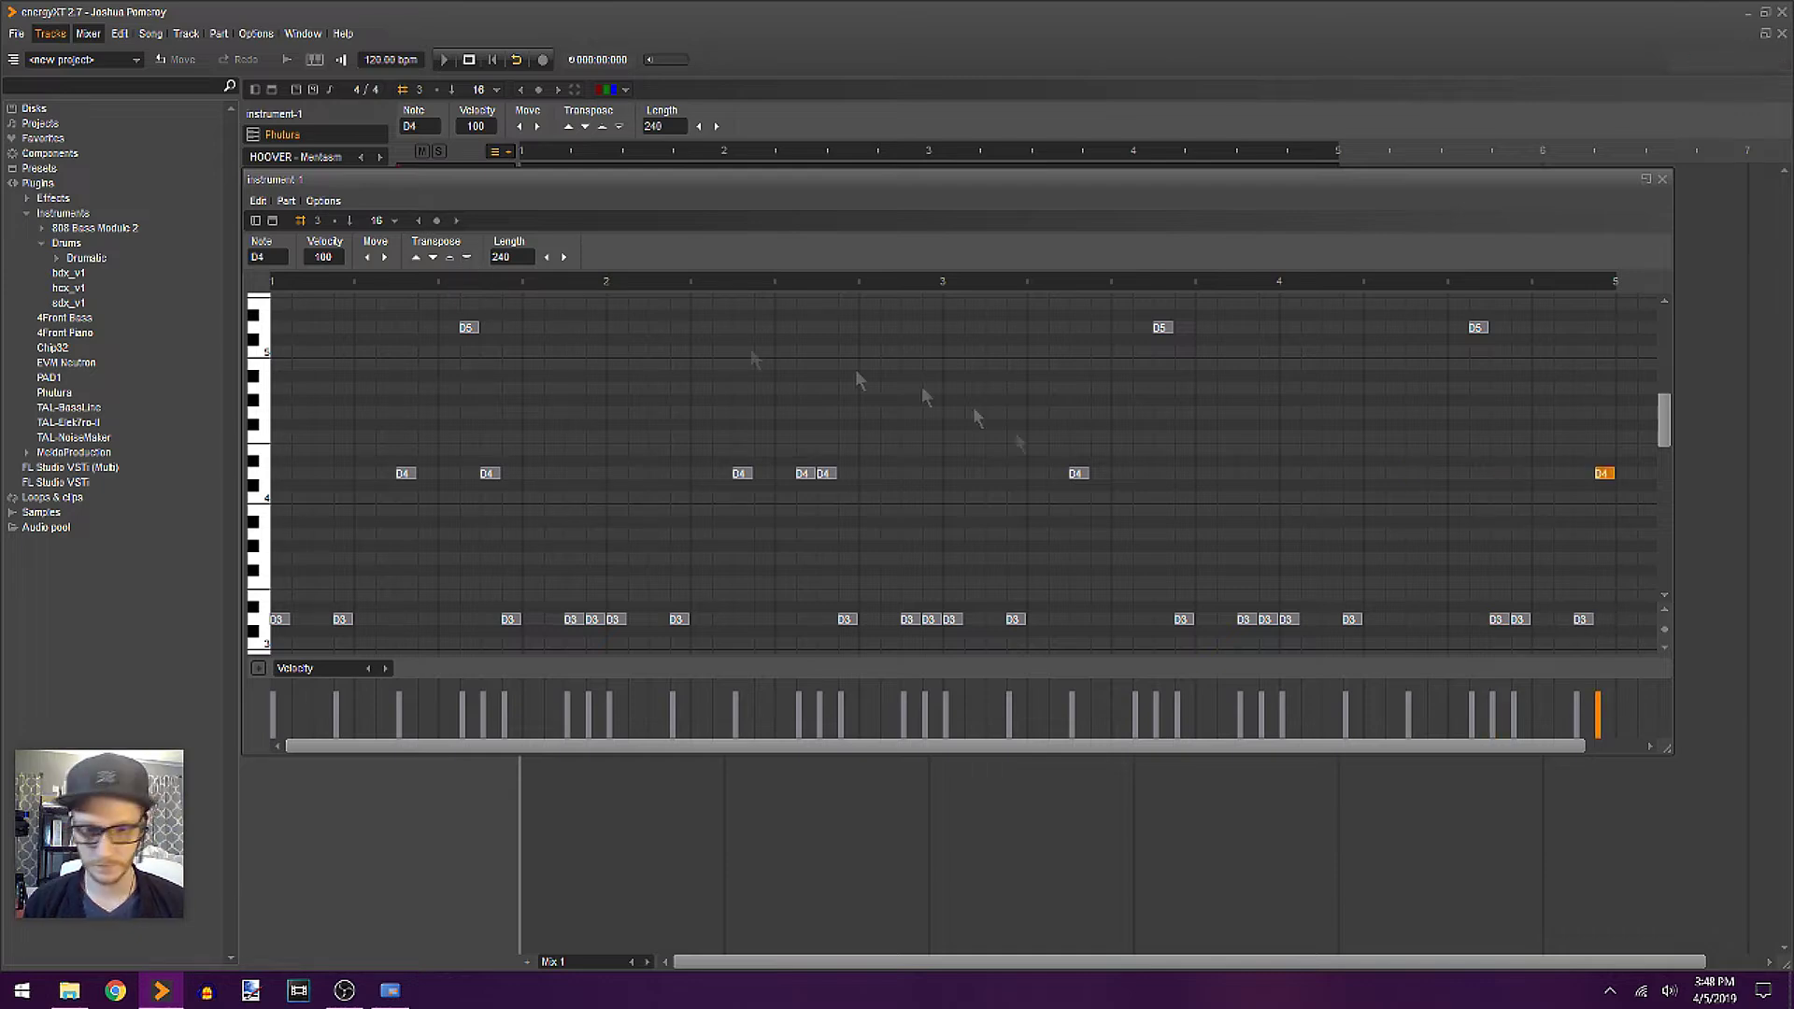
- Raise the first and last D3 notes of bar three to D4 and start playing back the riff
{"action": "left_click_drag", "start_coordinate": [1266, 618], "coordinate": [1266, 473]}
{"action": "key", "text": "space"}
{"action": "left_click_drag", "start_coordinate": [951, 618], "coordinate": [950, 473]}
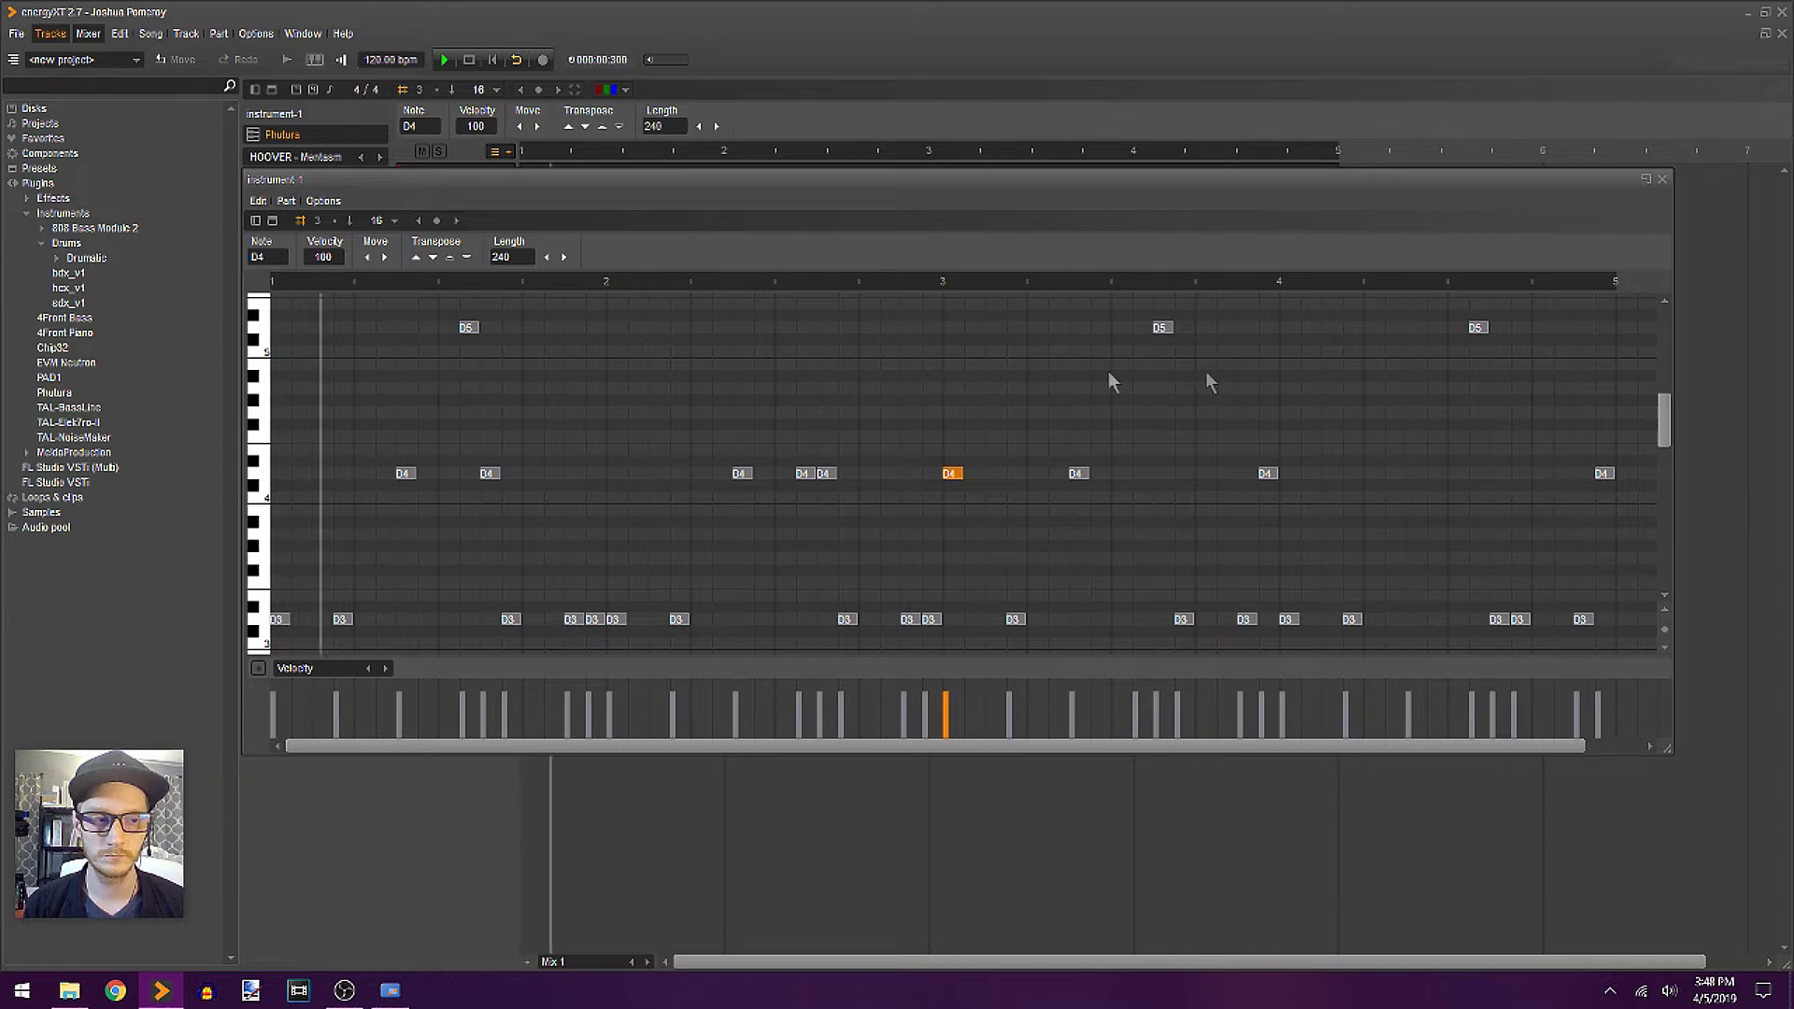
- Close the piano roll window, collapse the in-track editor and play the riff from the start
{"action": "left_click", "coordinate": [1664, 179]}
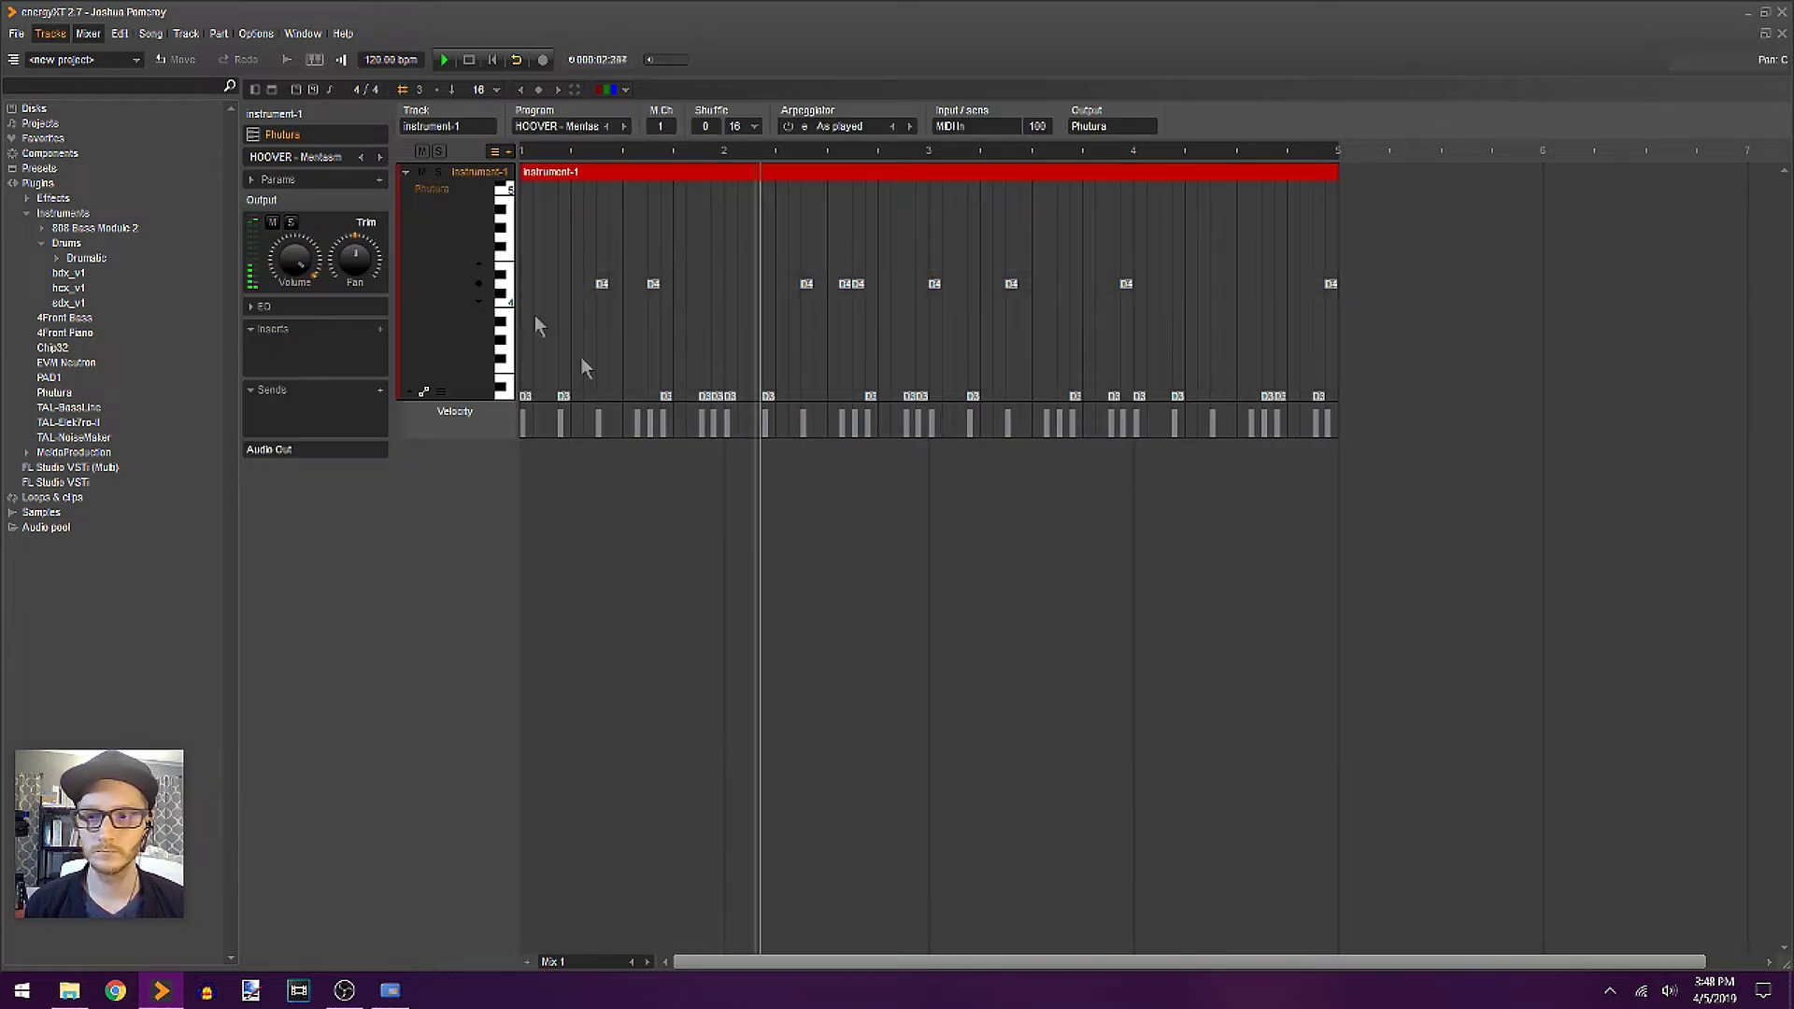
{"action": "left_click", "coordinate": [405, 172]}
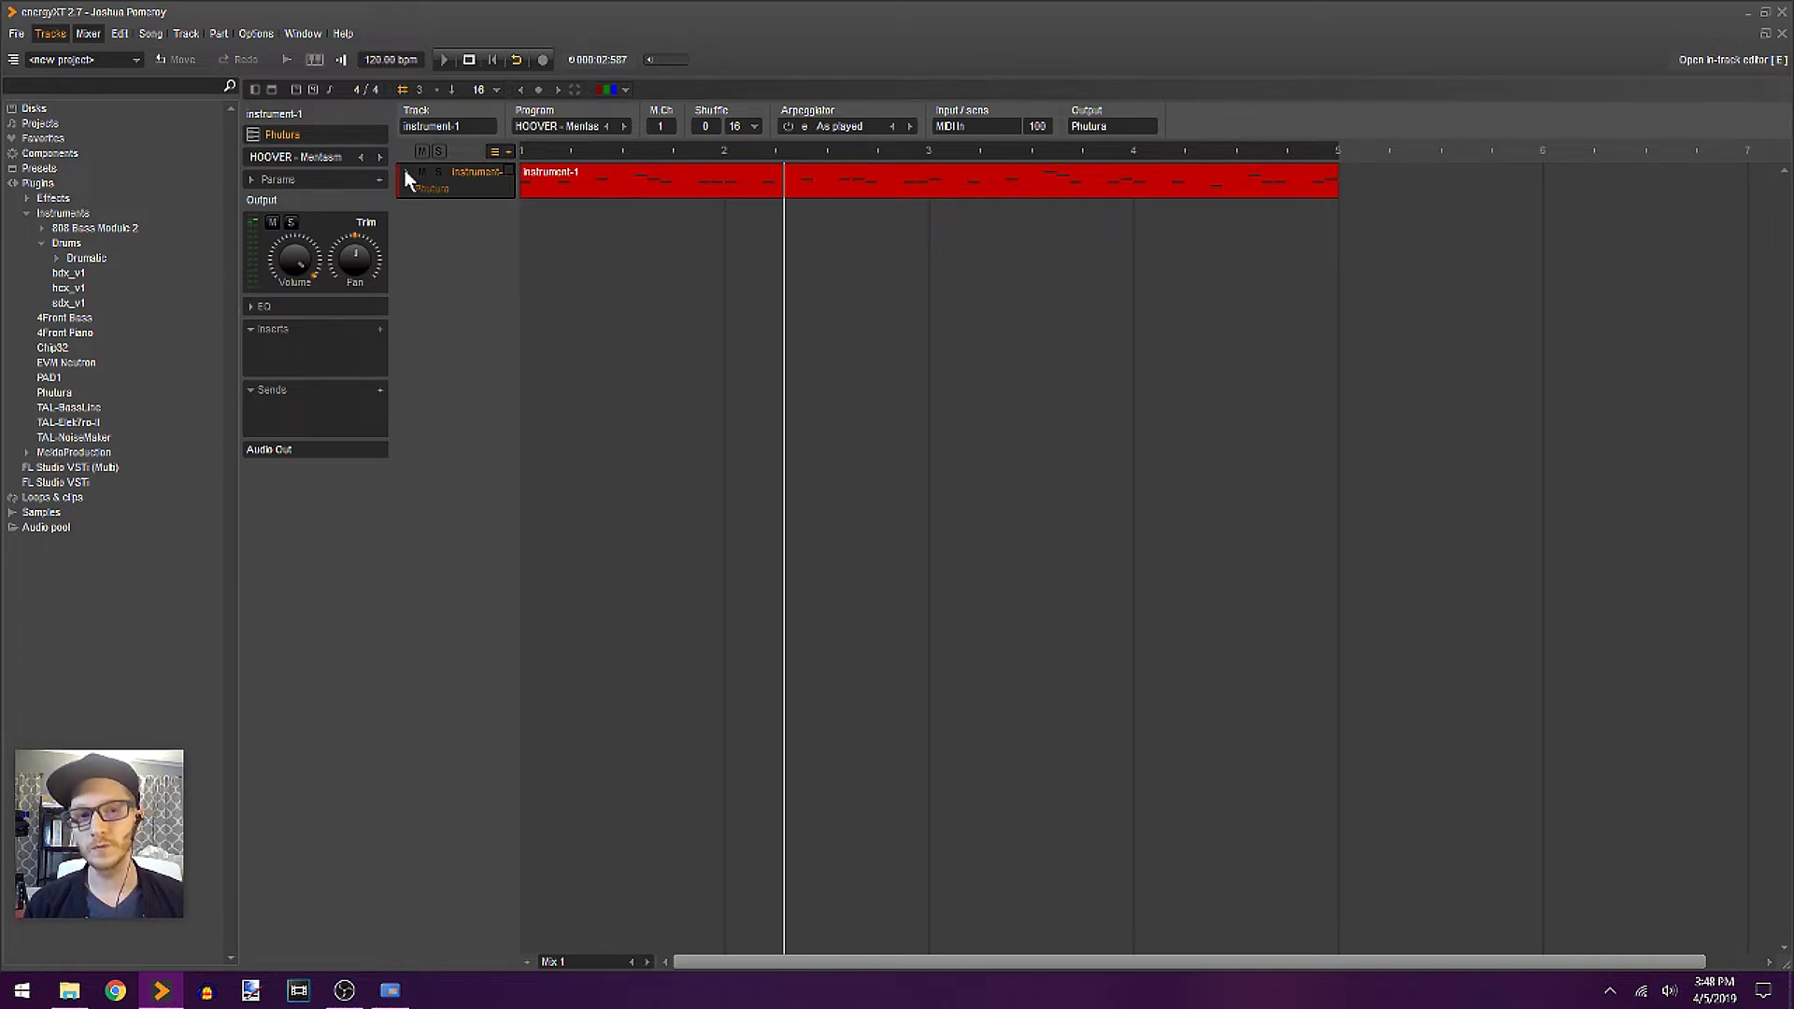
{"action": "key", "text": "Home"}
{"action": "key", "text": "space"}
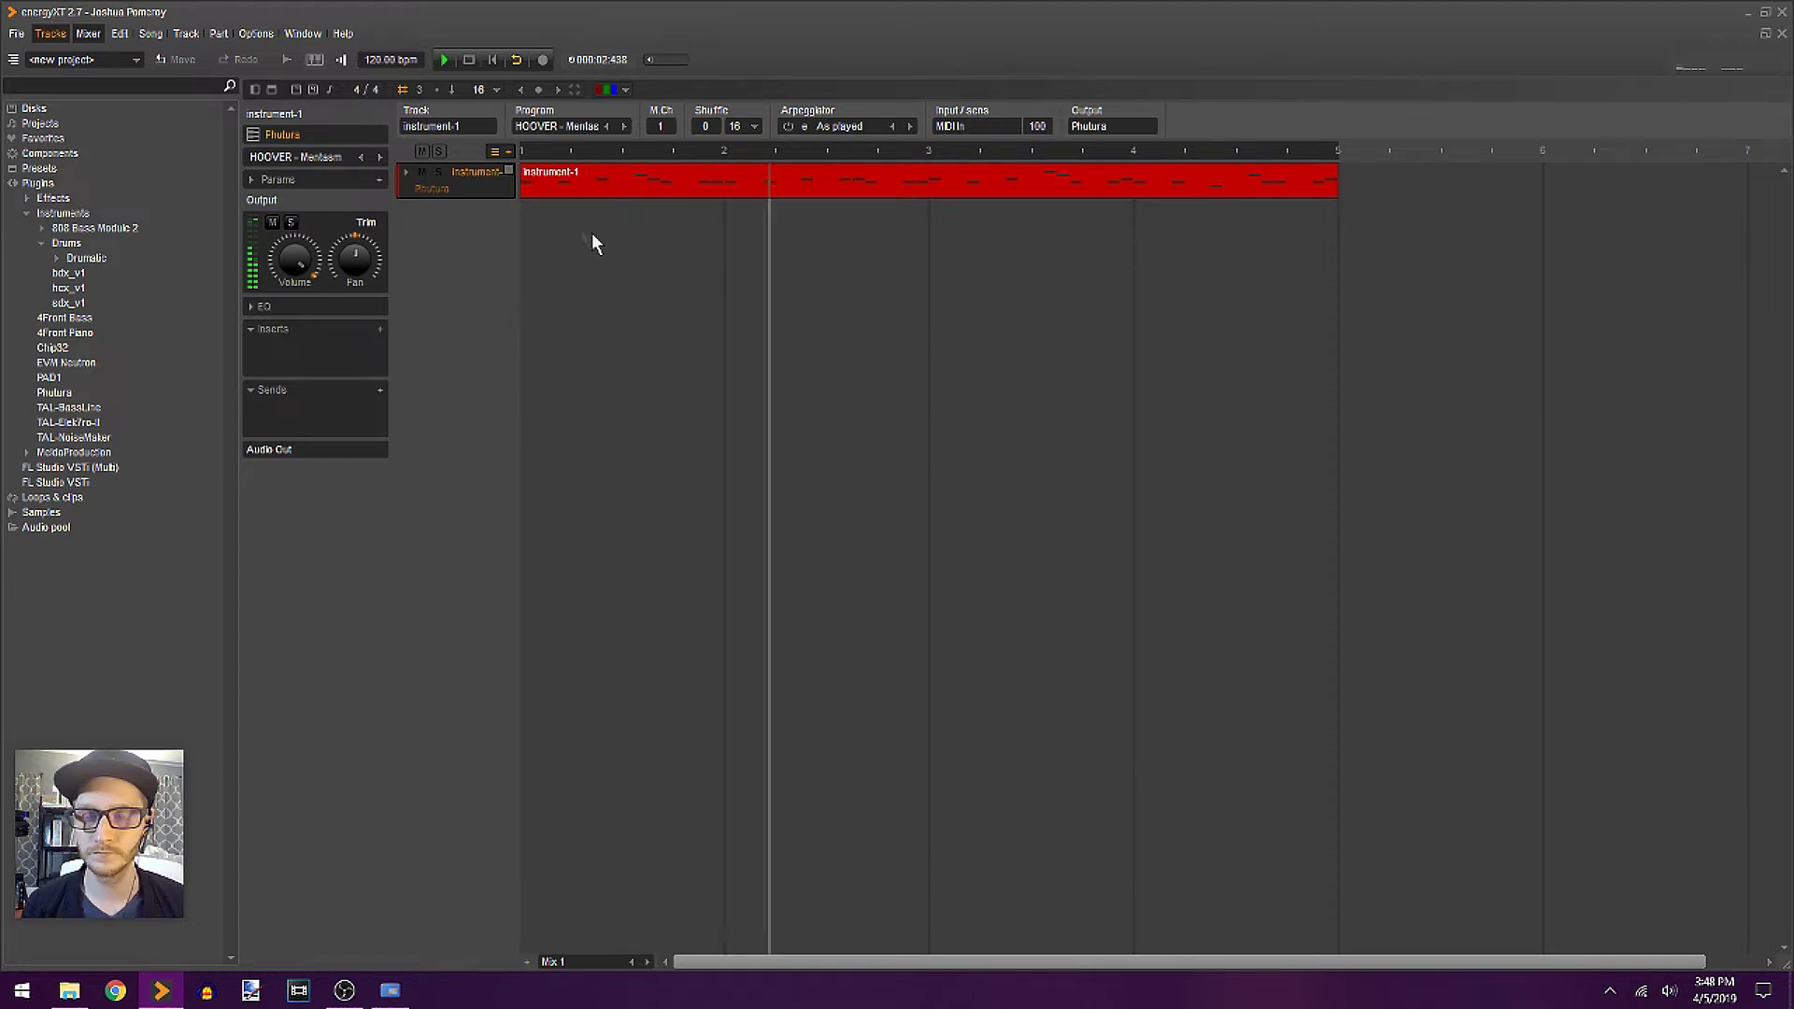
{"action": "key", "text": "space"}
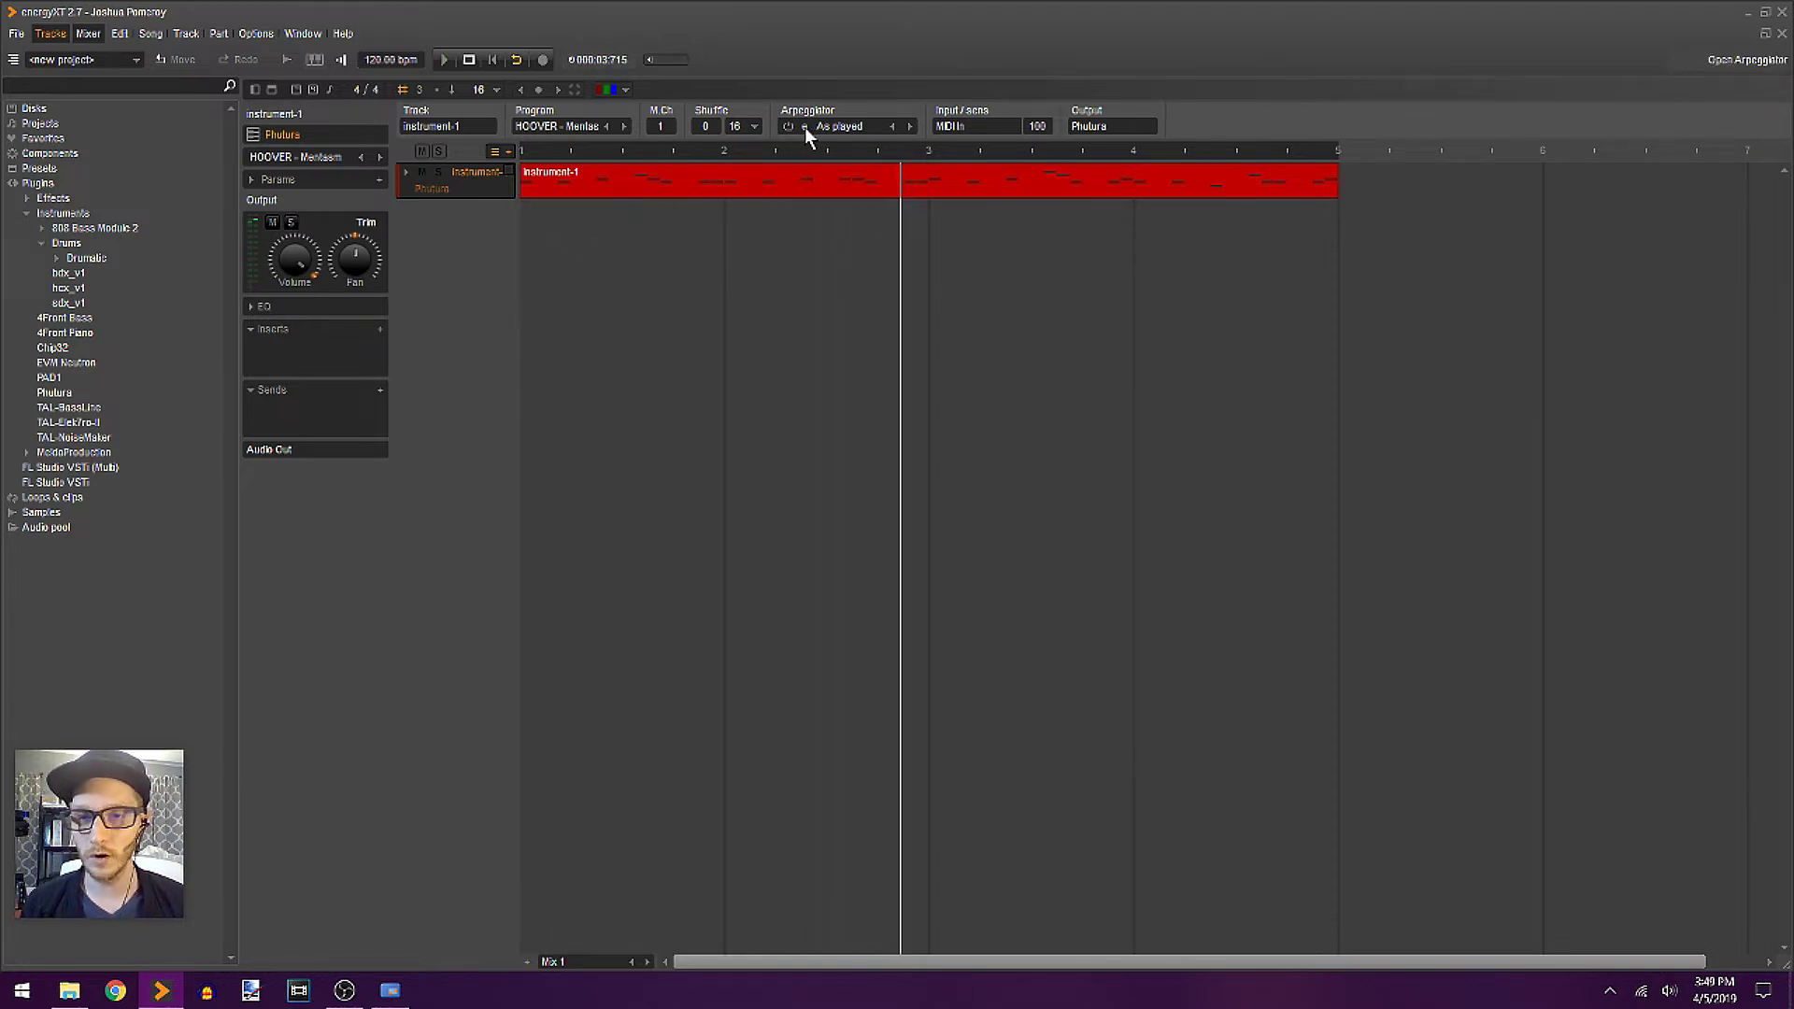
- Open the track's arpeggiator settings over the arrangement, toggle the arpeggiator and play the riff from the start
{"action": "left_click", "coordinate": [804, 125]}
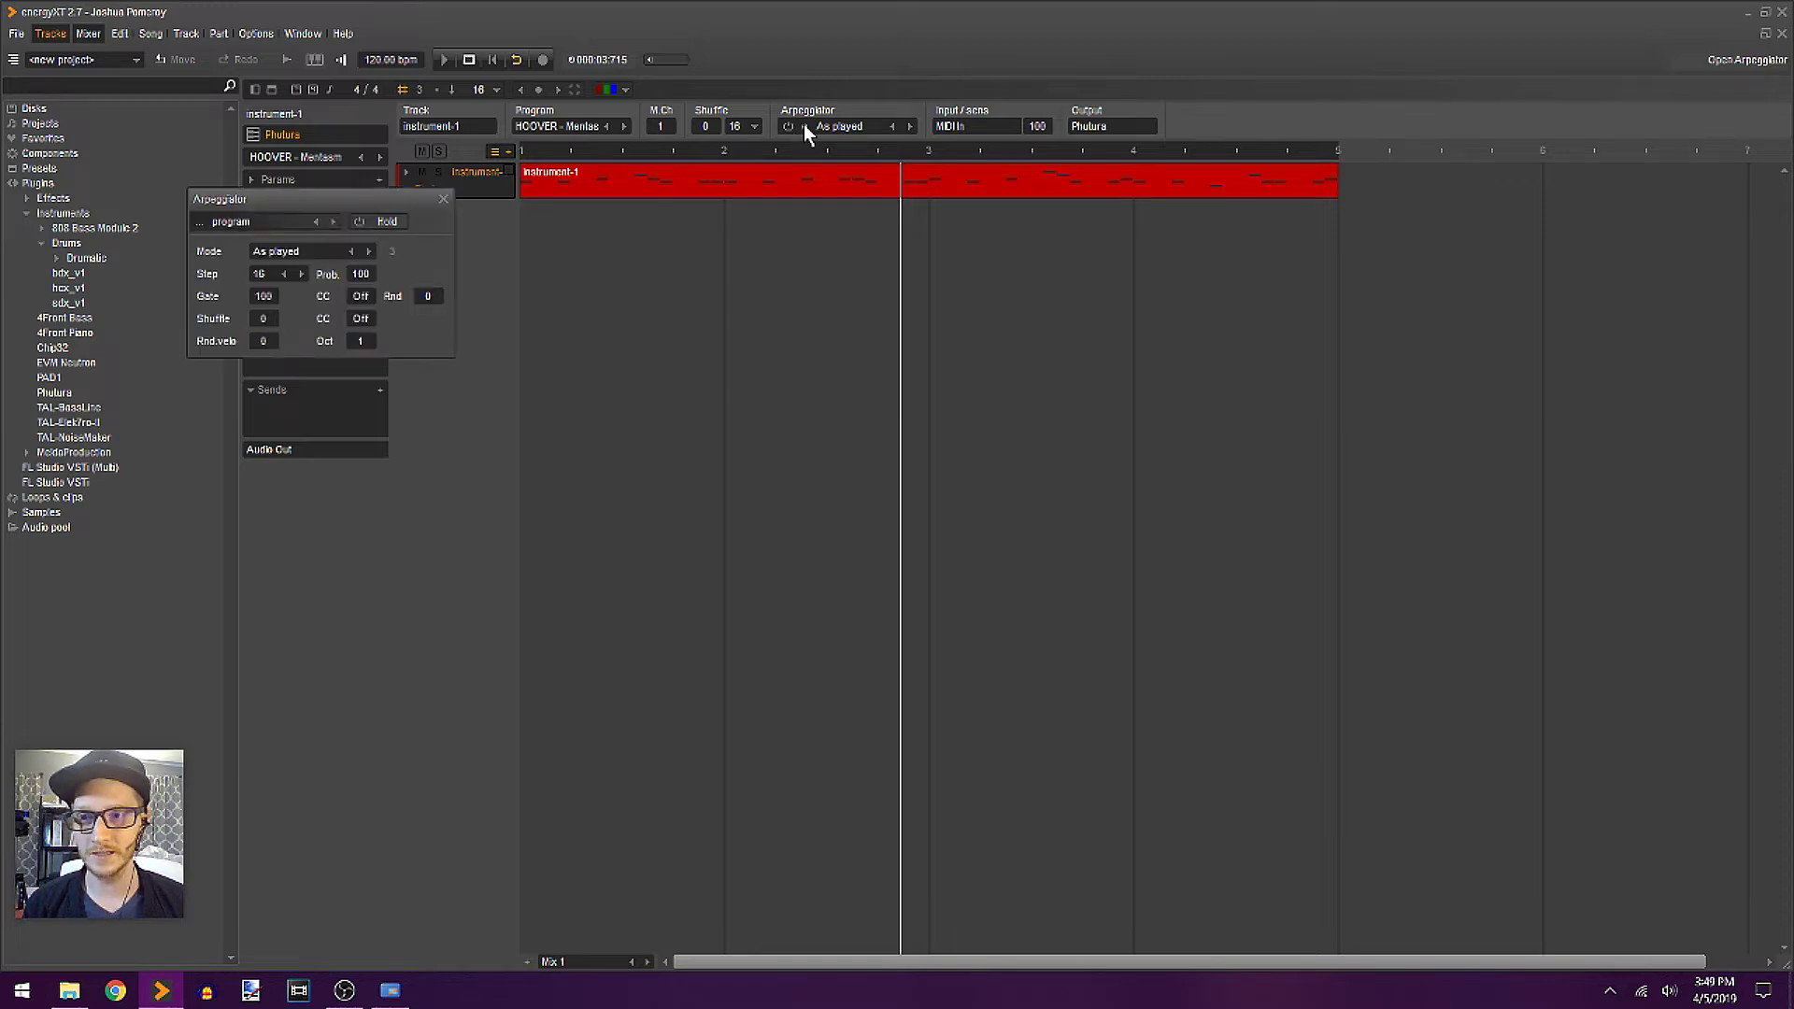
{"action": "left_click_drag", "start_coordinate": [400, 191], "coordinate": [847, 282]}
{"action": "key", "text": "Home"}
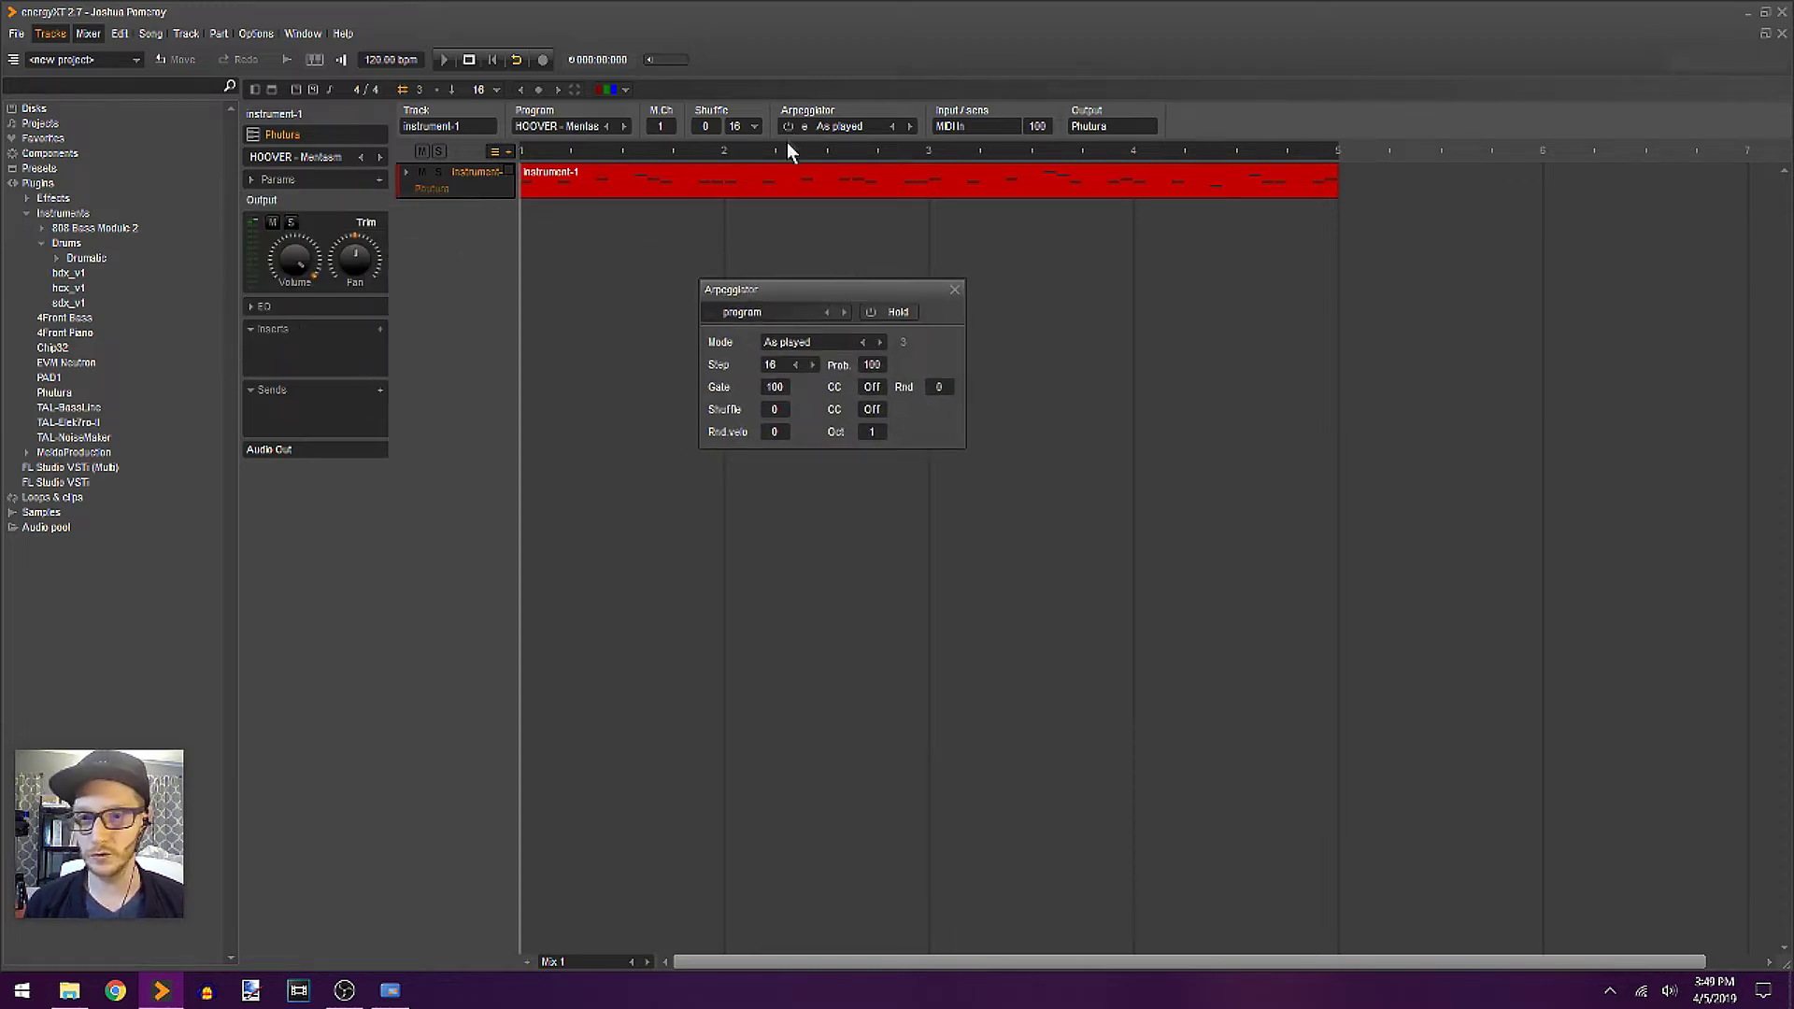
{"action": "left_click", "coordinate": [788, 125]}
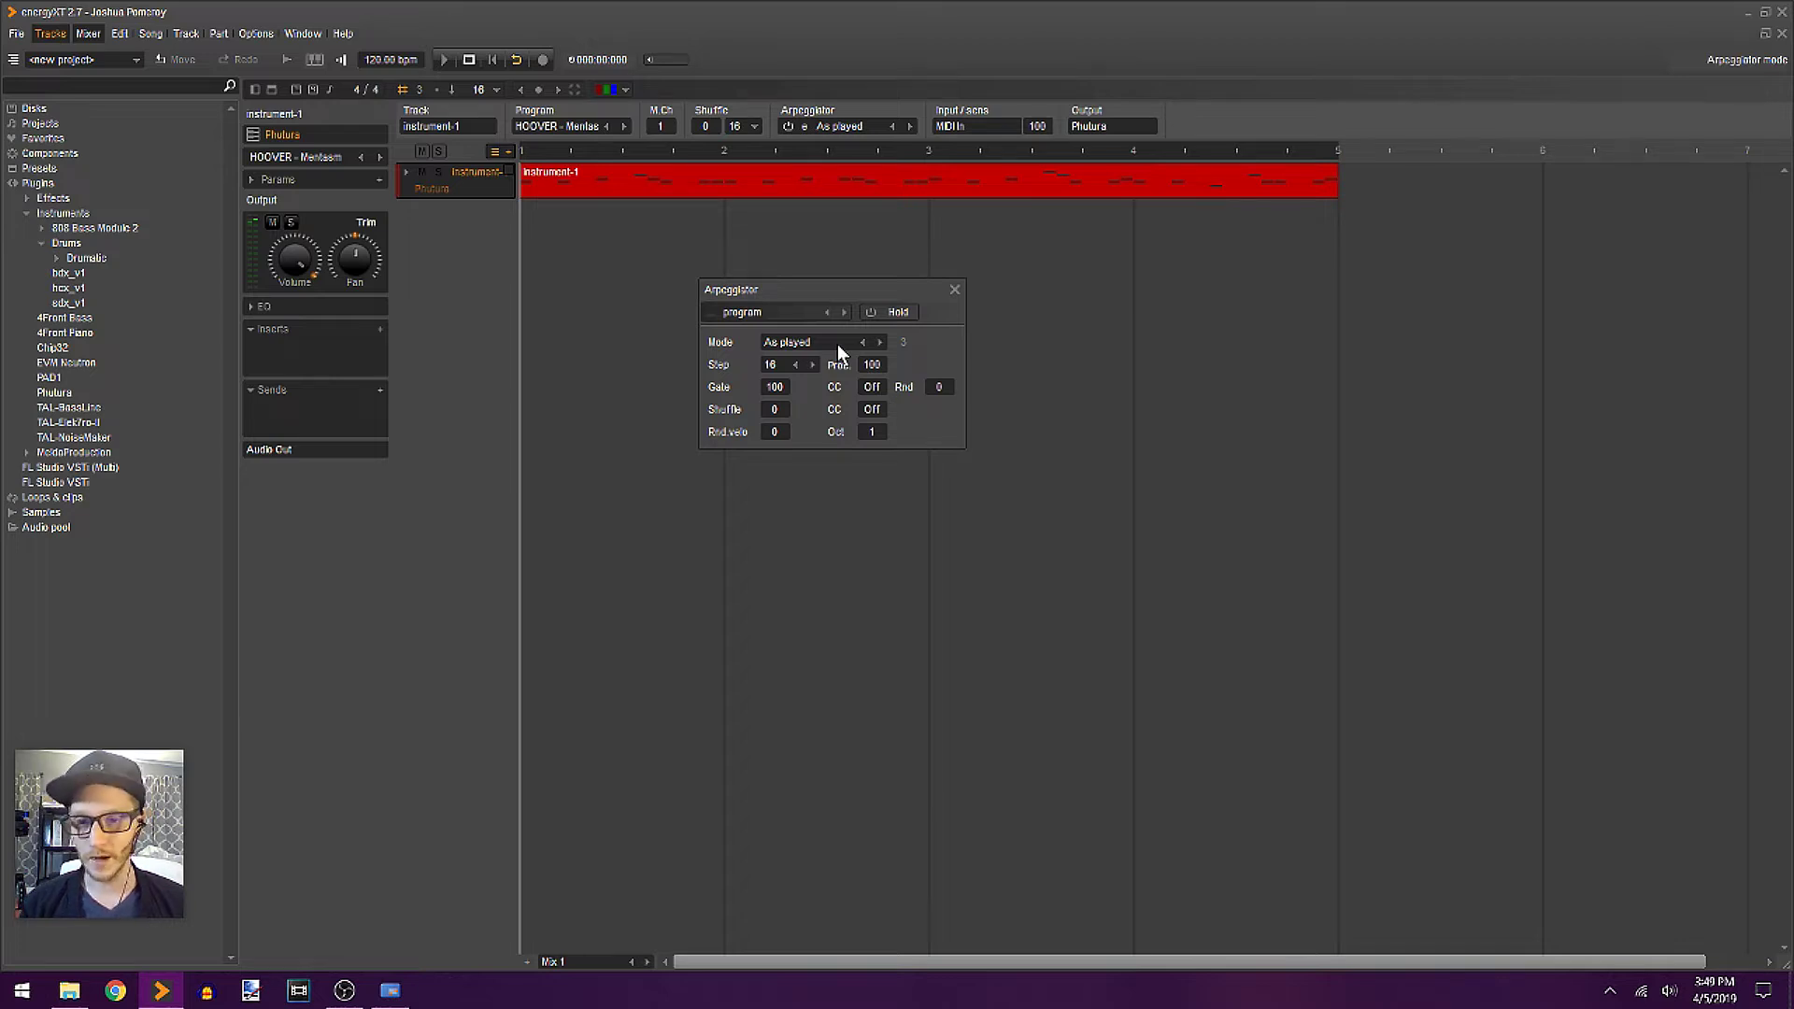
{"action": "key", "text": "space"}
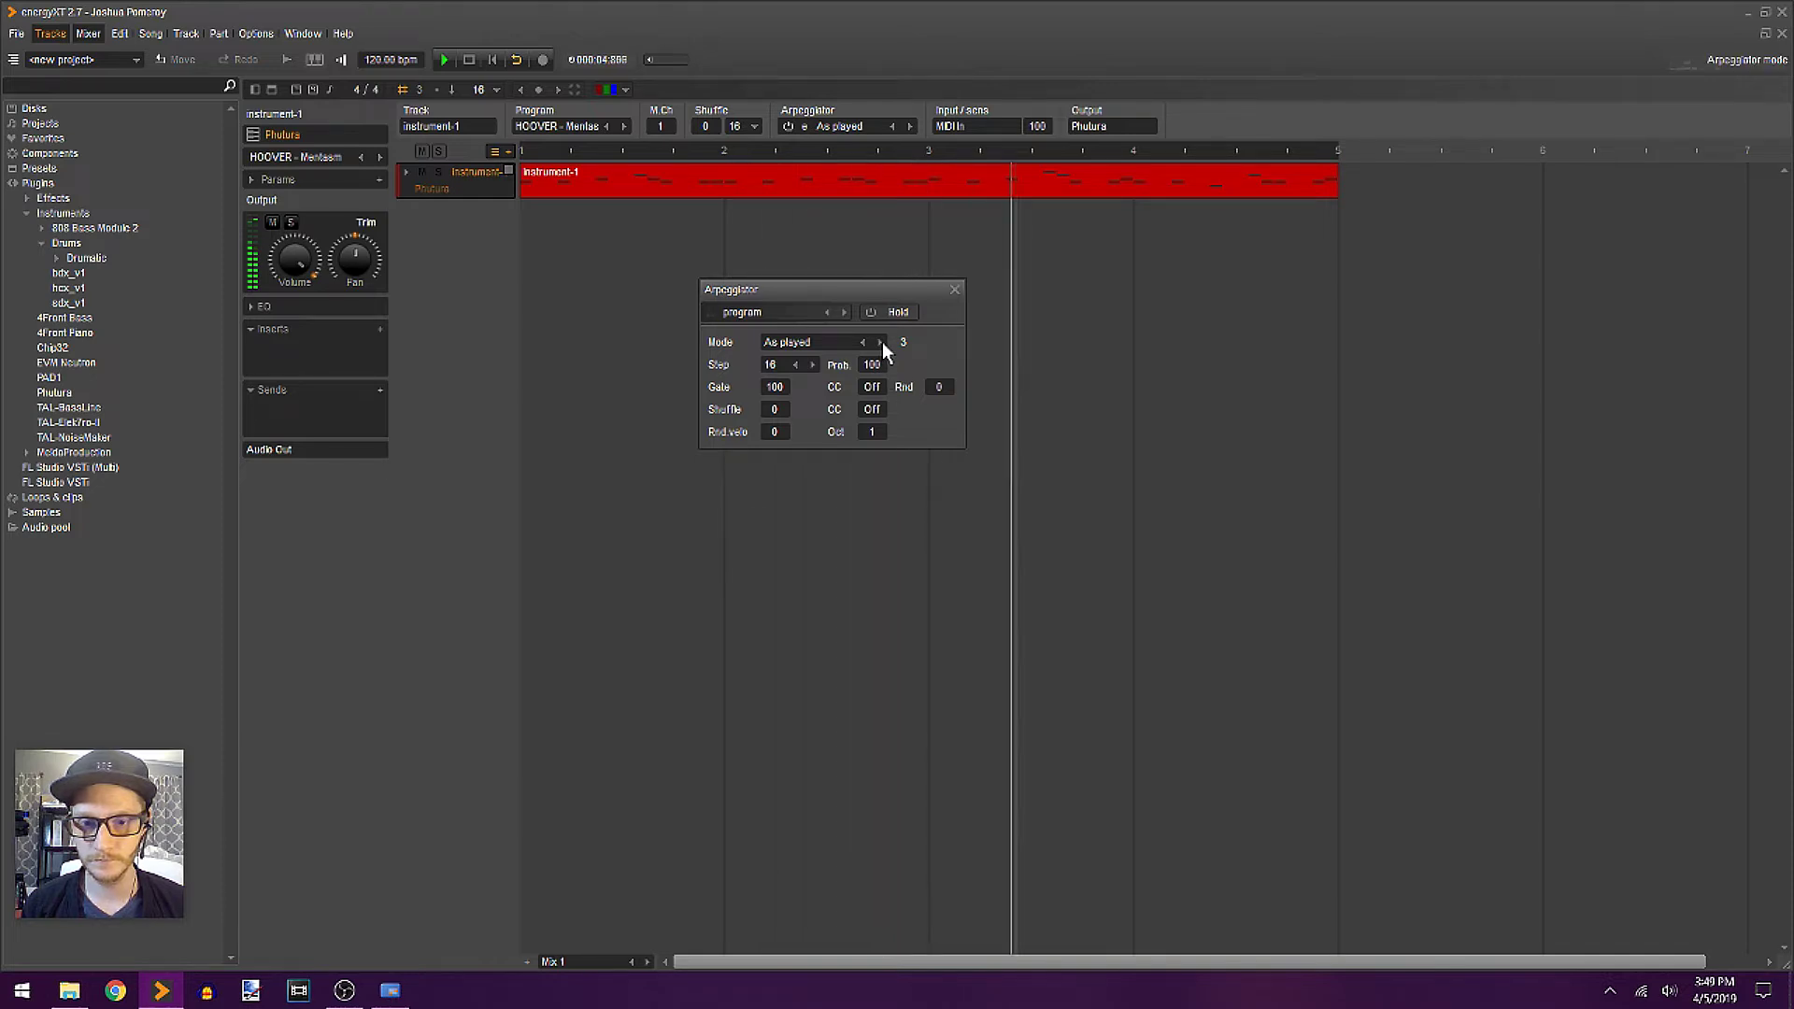
- Set the arpeggiator to Up and down mode with step 8, shuffle 20 and Rnd 60, and leave it switched on
{"action": "left_click", "coordinate": [830, 343]}
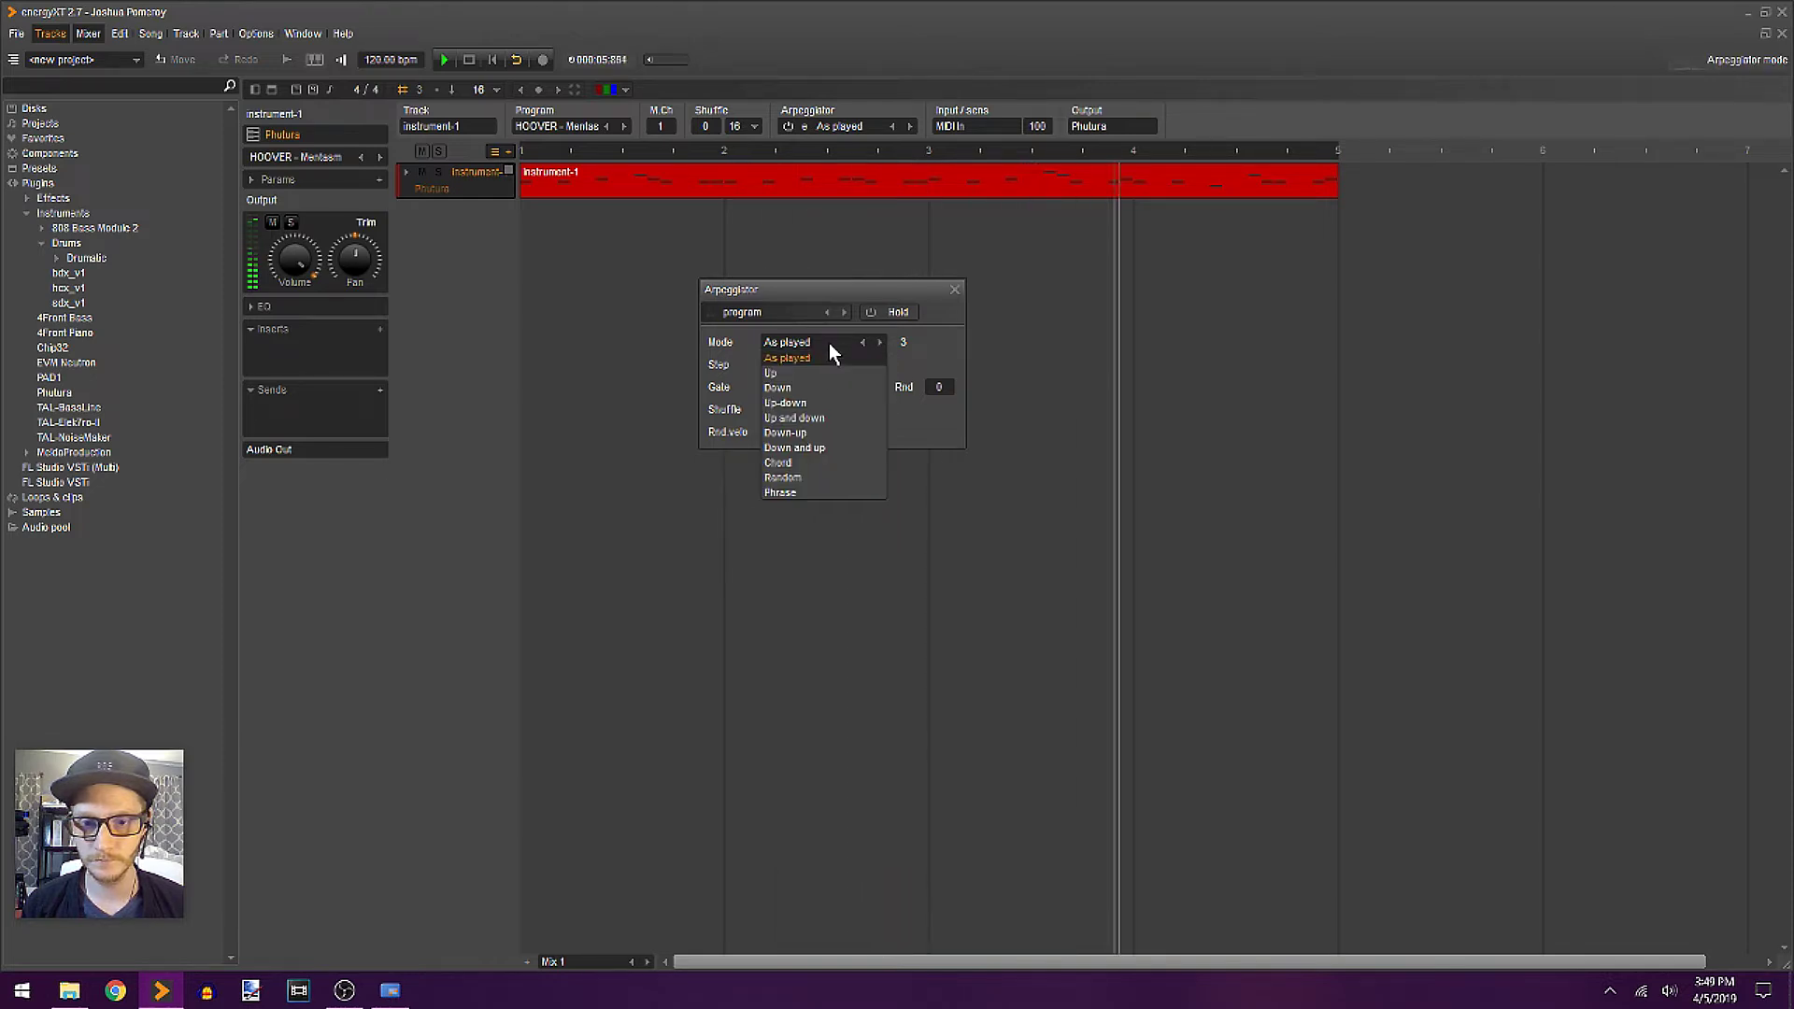
{"action": "left_click", "coordinate": [822, 408]}
{"action": "left_click", "coordinate": [878, 342]}
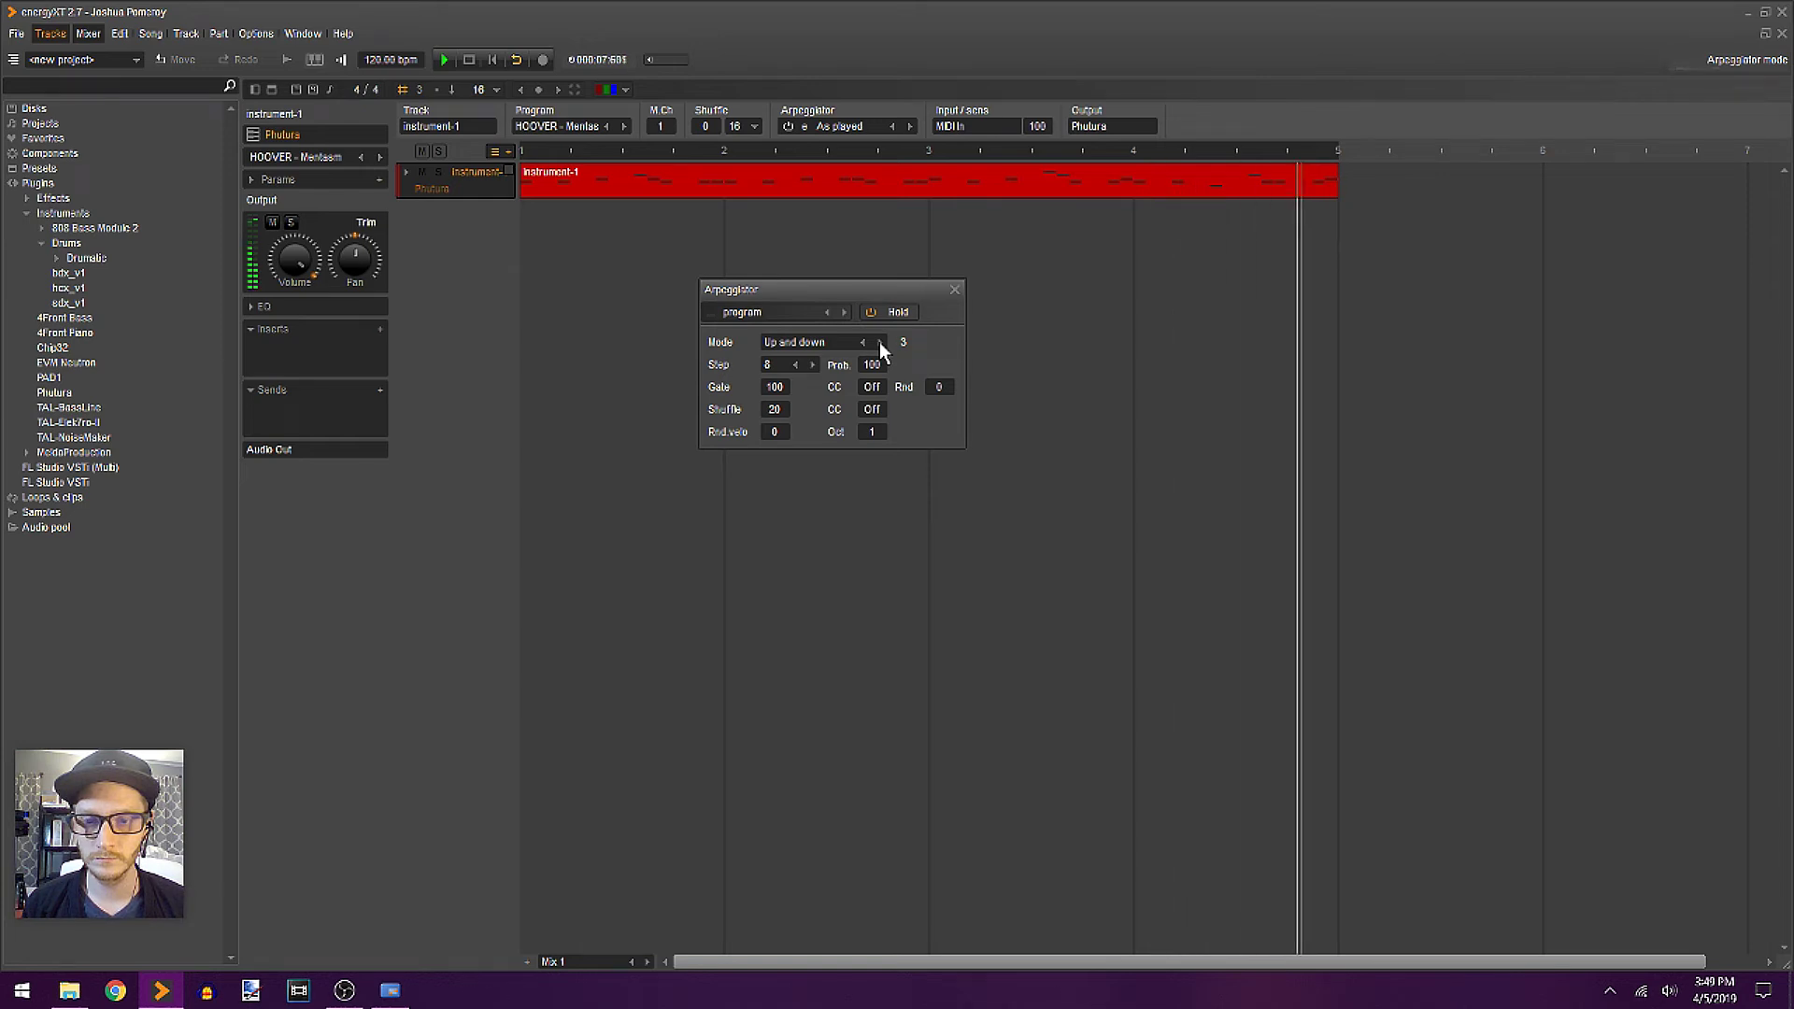
{"action": "left_click", "coordinate": [813, 365]}
{"action": "left_click", "coordinate": [797, 365]}
{"action": "left_click", "coordinate": [796, 366]}
{"action": "left_click", "coordinate": [871, 312]}
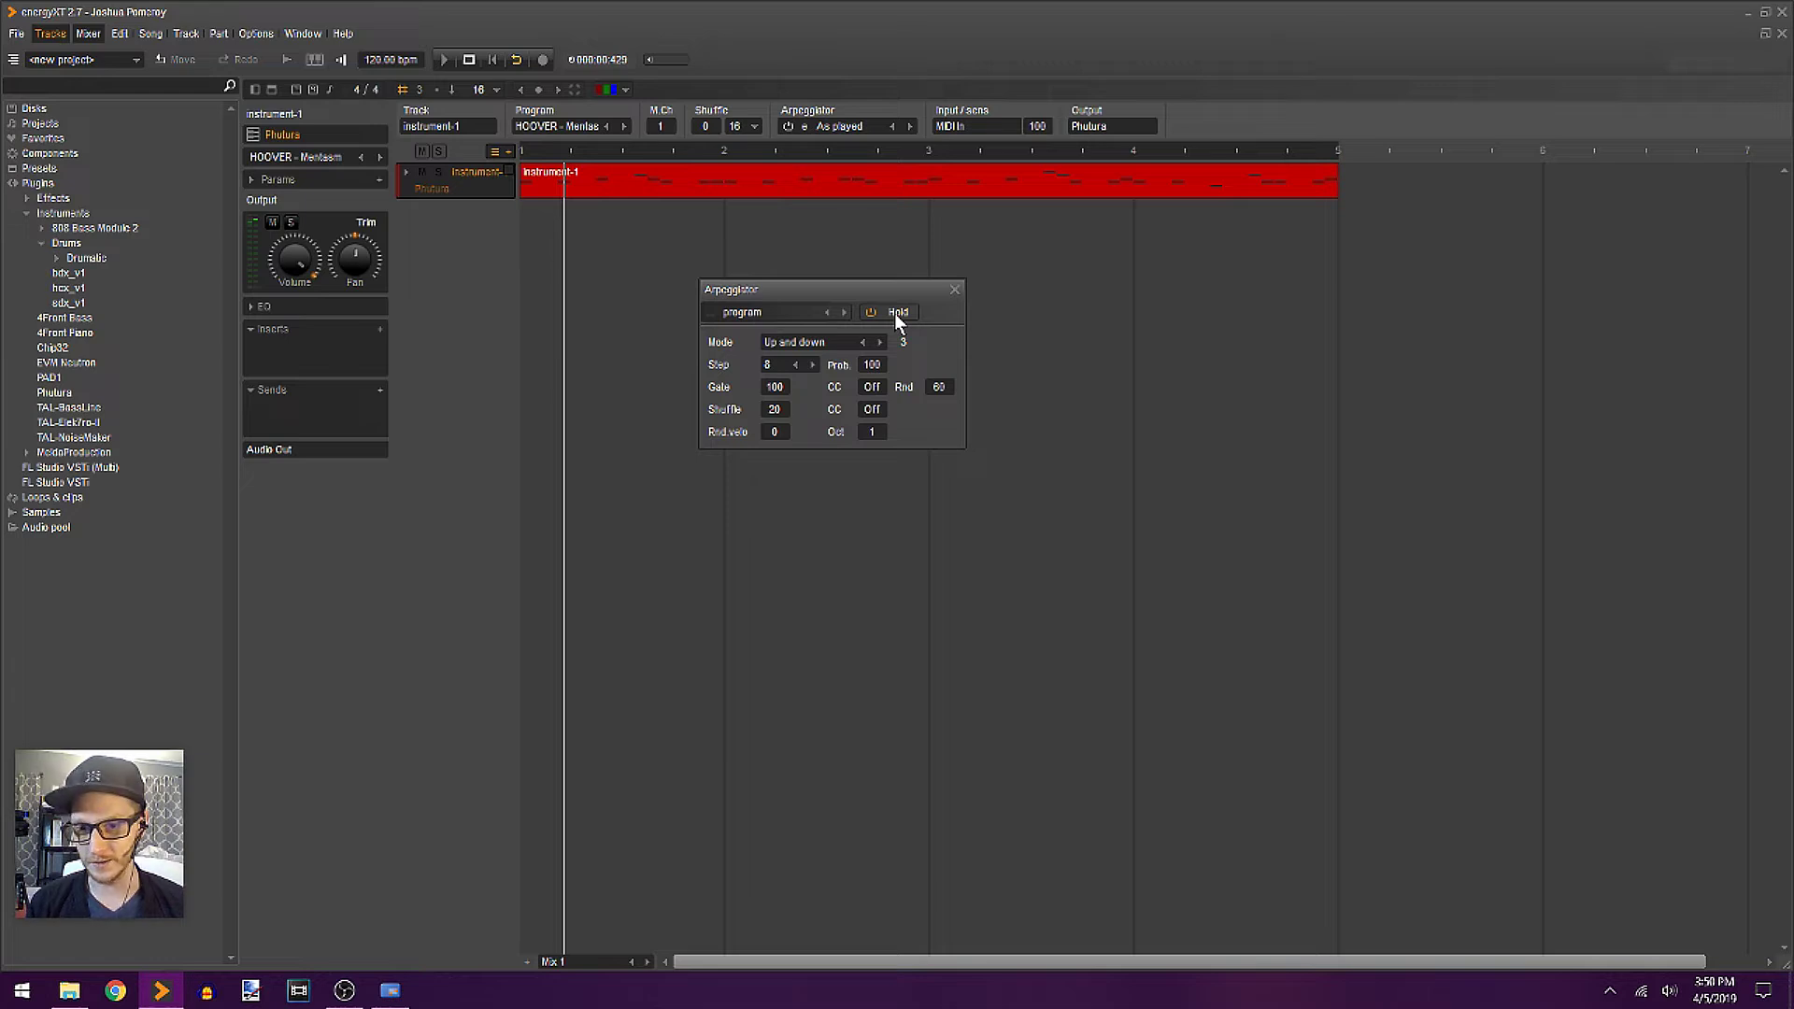
- Toggle the track's arpeggiator, audition the riff from the start and close the arpeggiator settings
{"action": "left_click", "coordinate": [788, 126]}
{"action": "key", "text": "Home"}
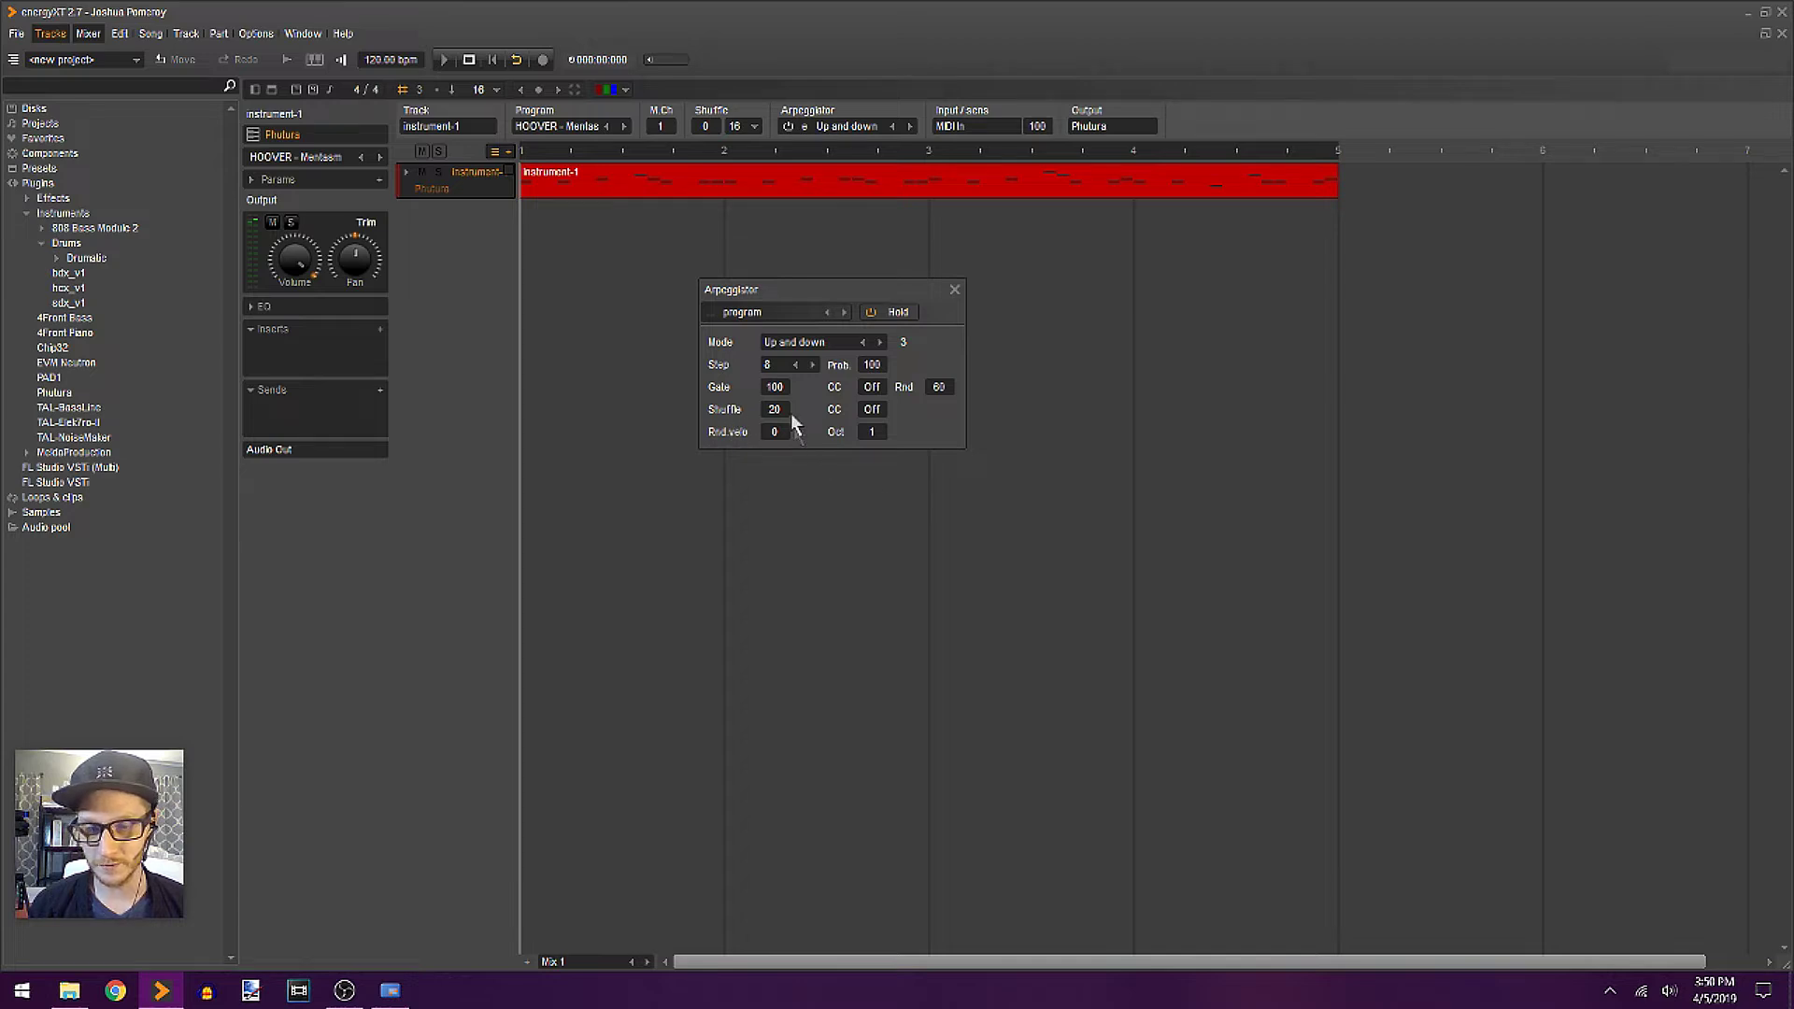
{"action": "key", "text": "space"}
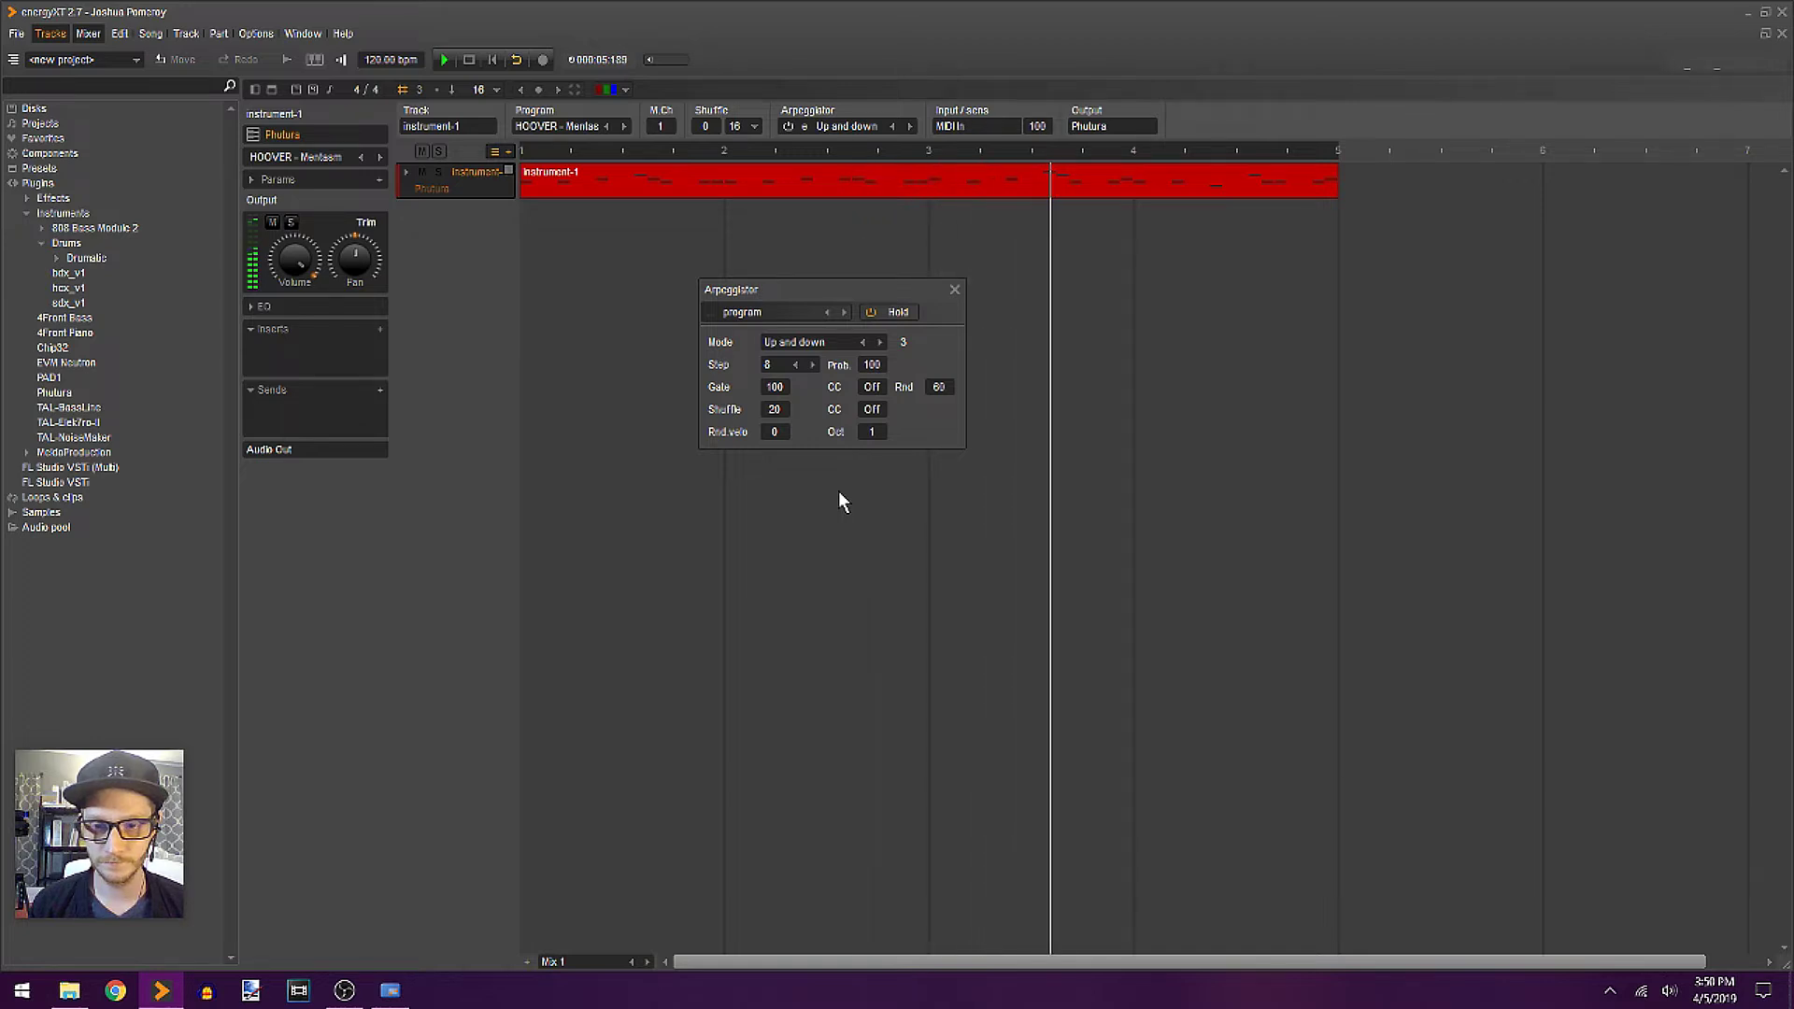
{"action": "left_click", "coordinate": [955, 290]}
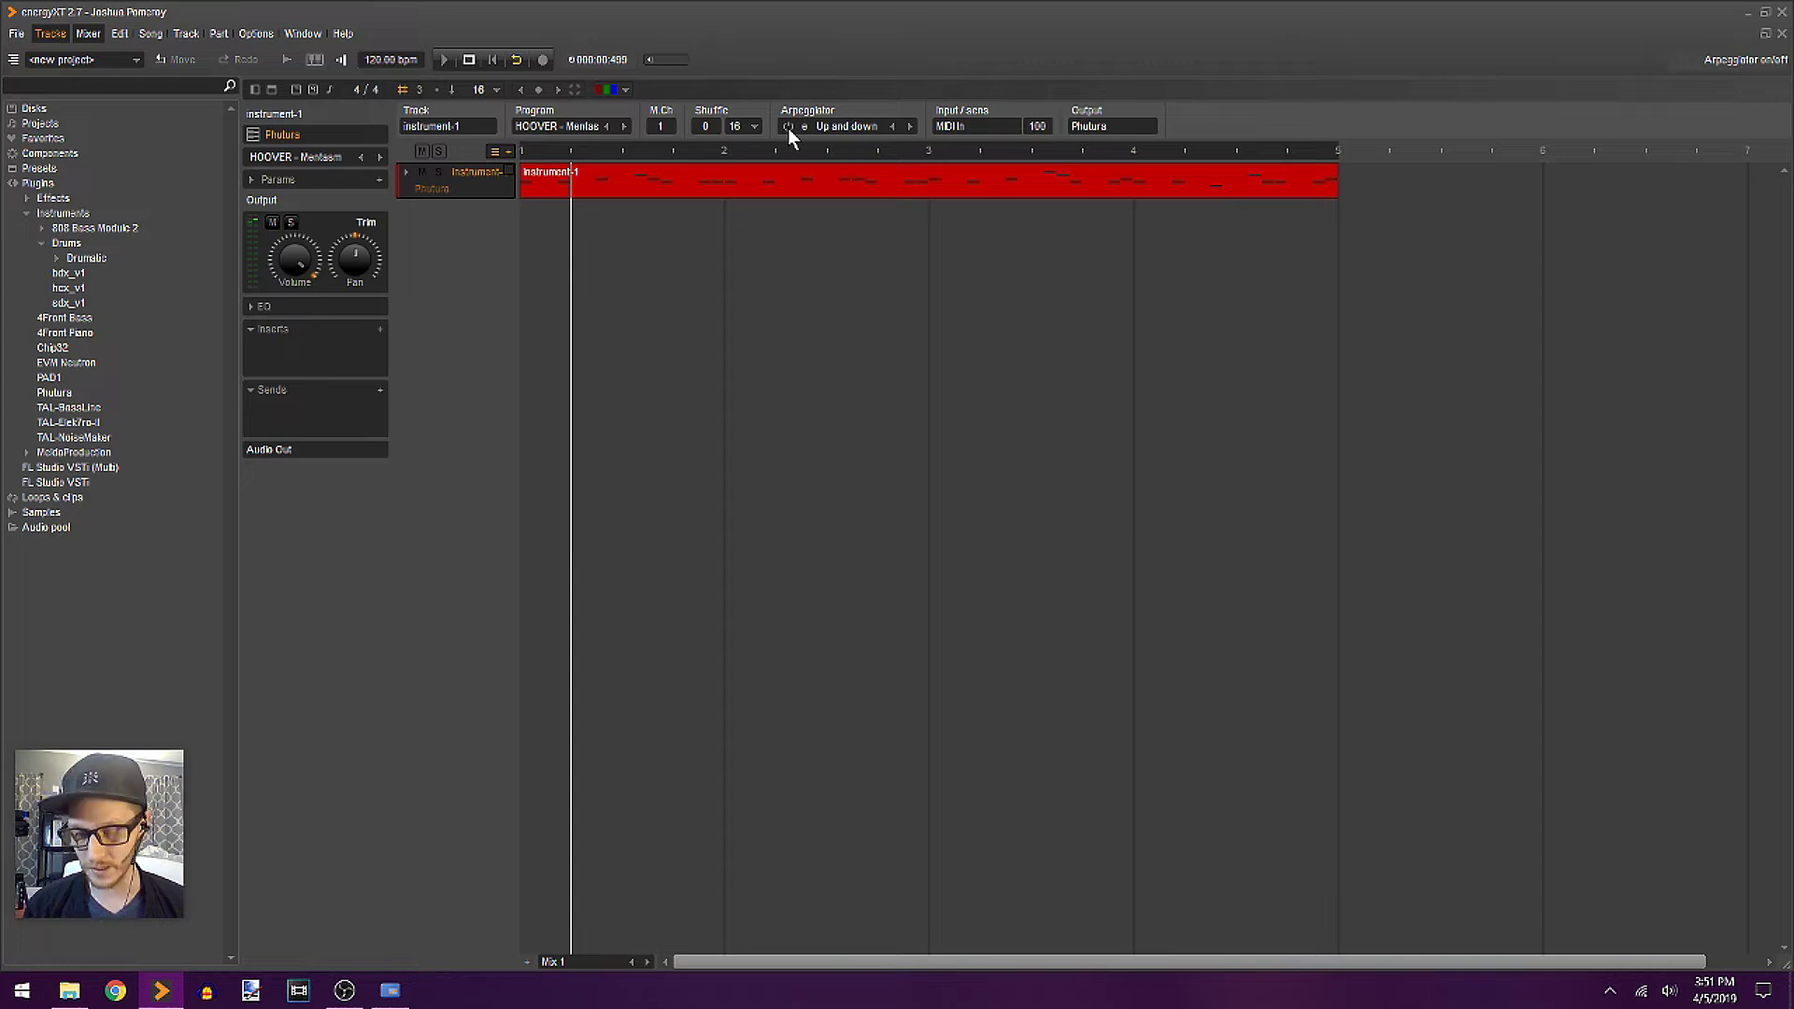
{"action": "key", "text": "space"}
{"action": "key", "text": "space"}
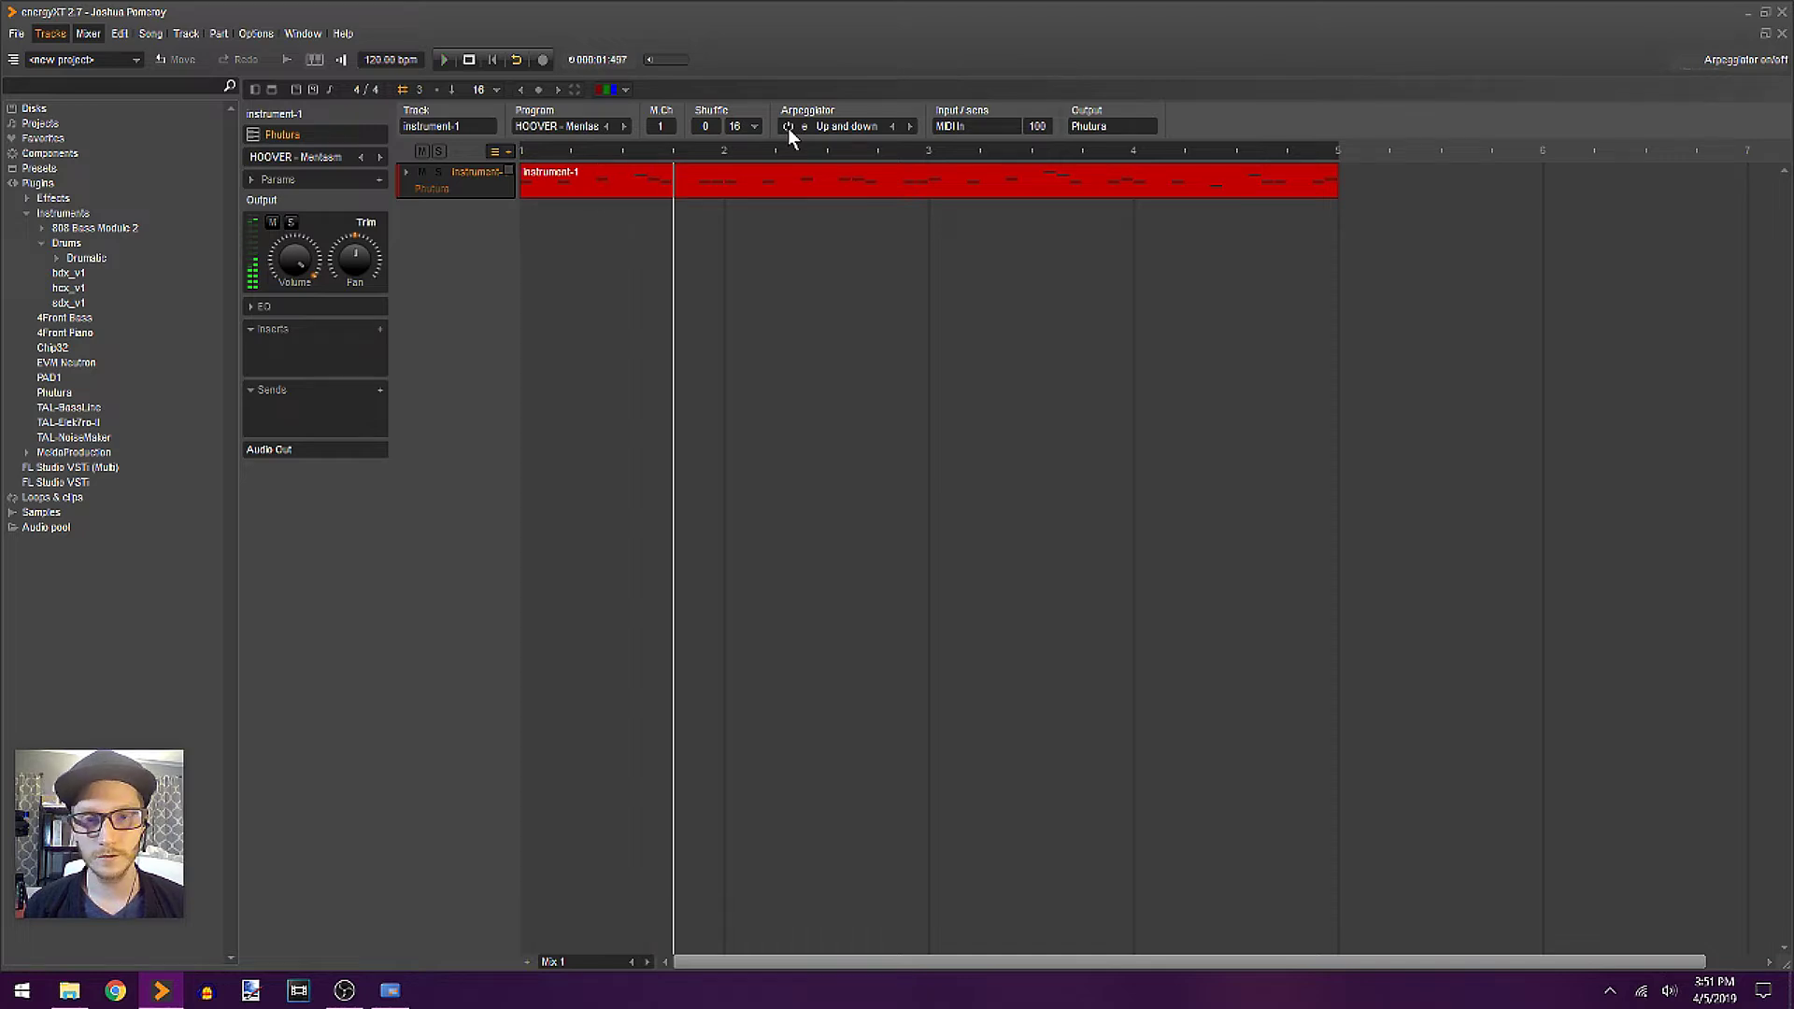
{"action": "key", "text": "Home"}
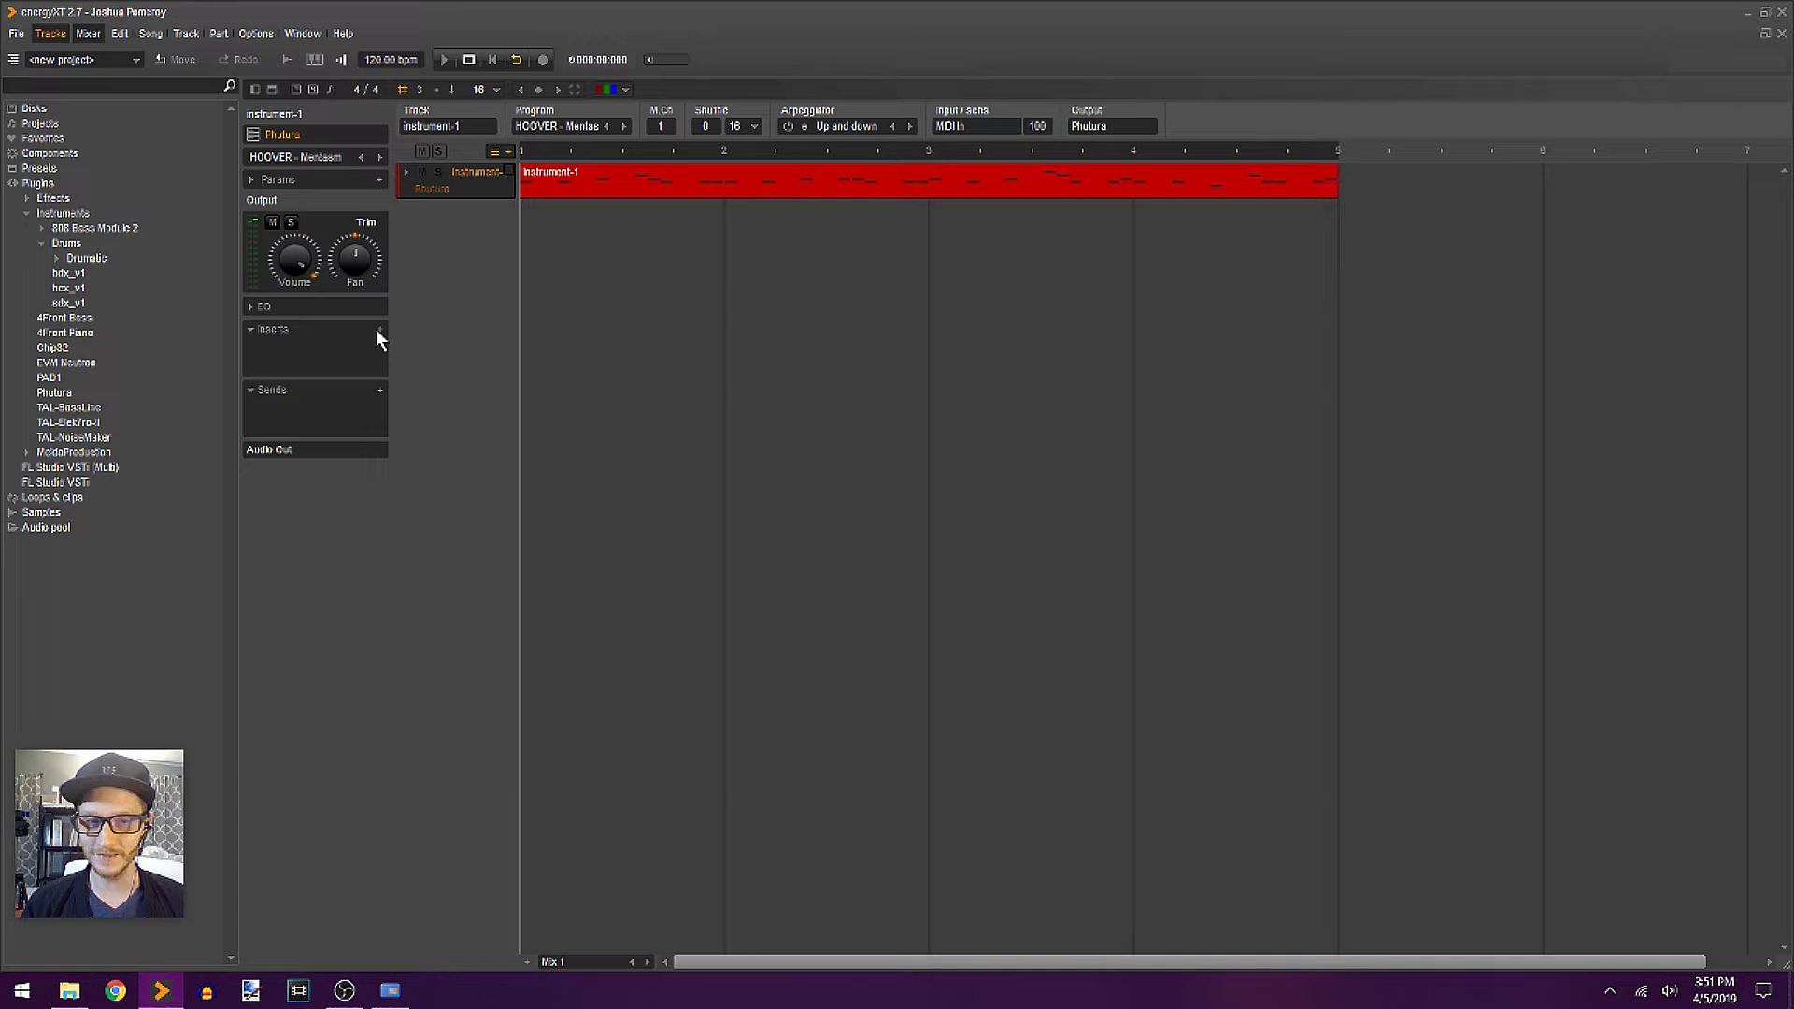
- Insert the Bit Crusher multi effect on the Phutura track and set its amount to 50 during playback
{"action": "left_click", "coordinate": [378, 331]}
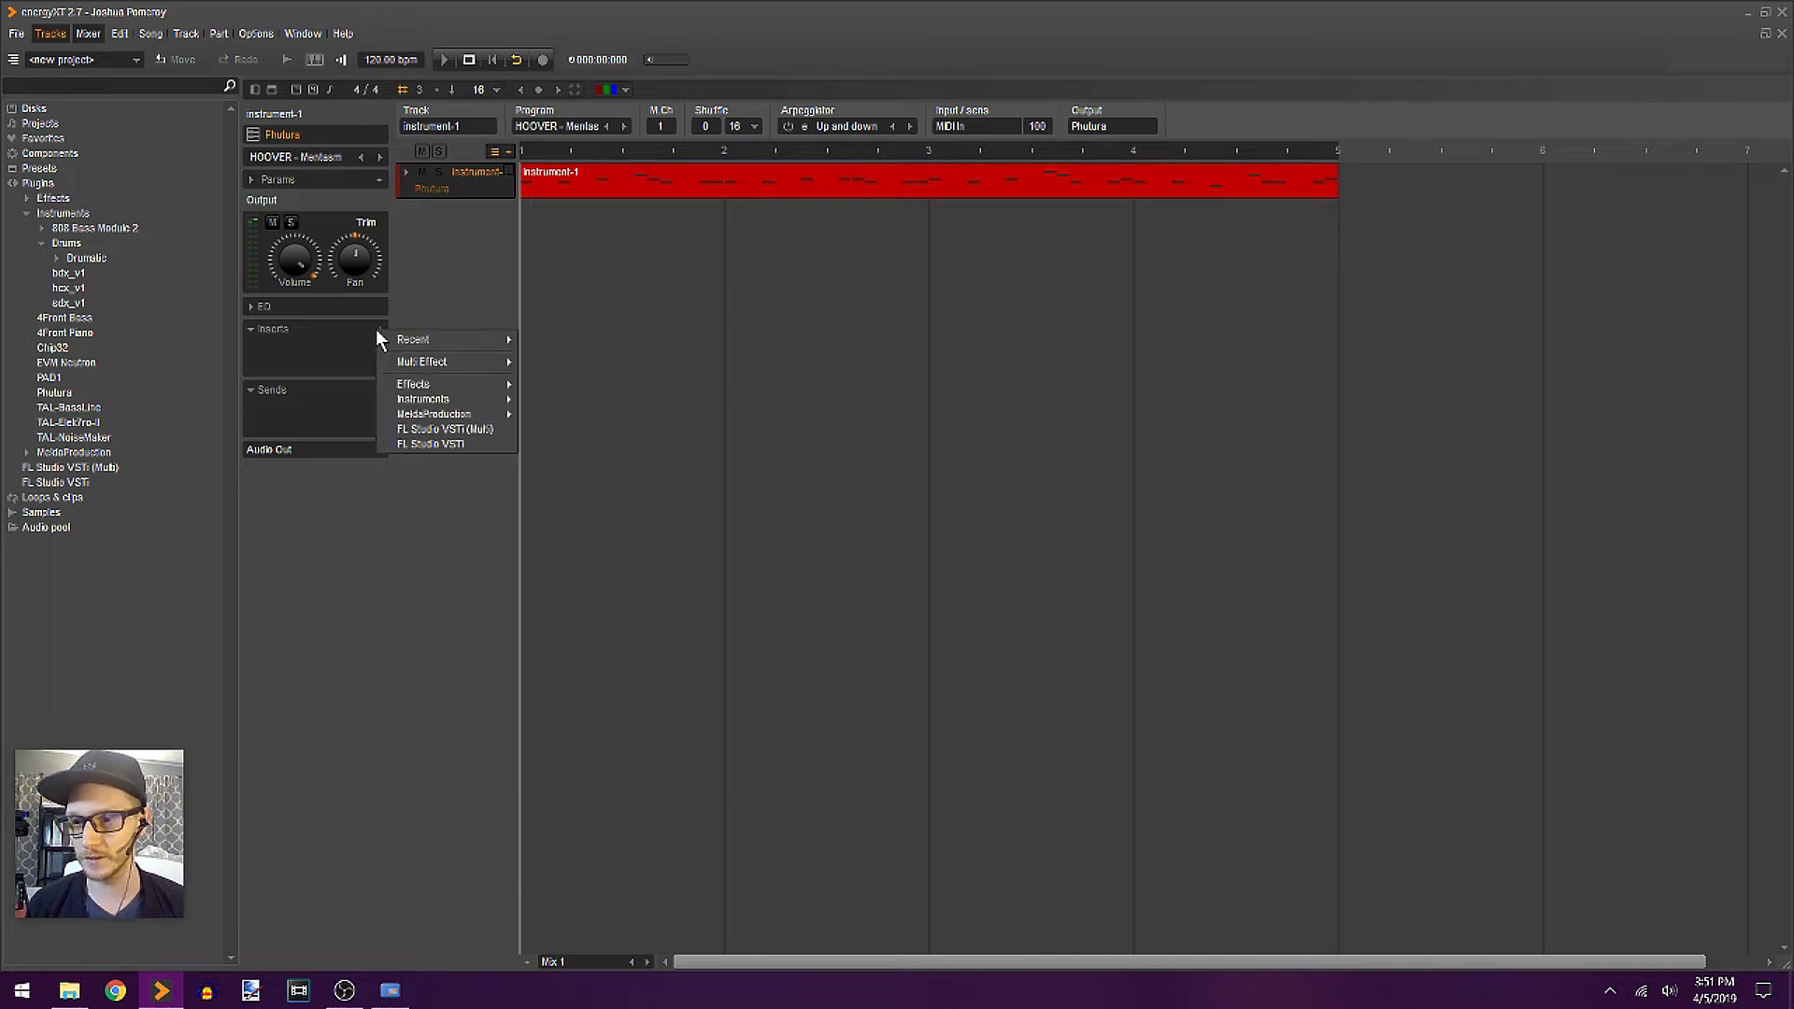
{"action": "mouse_move", "coordinate": [460, 363]}
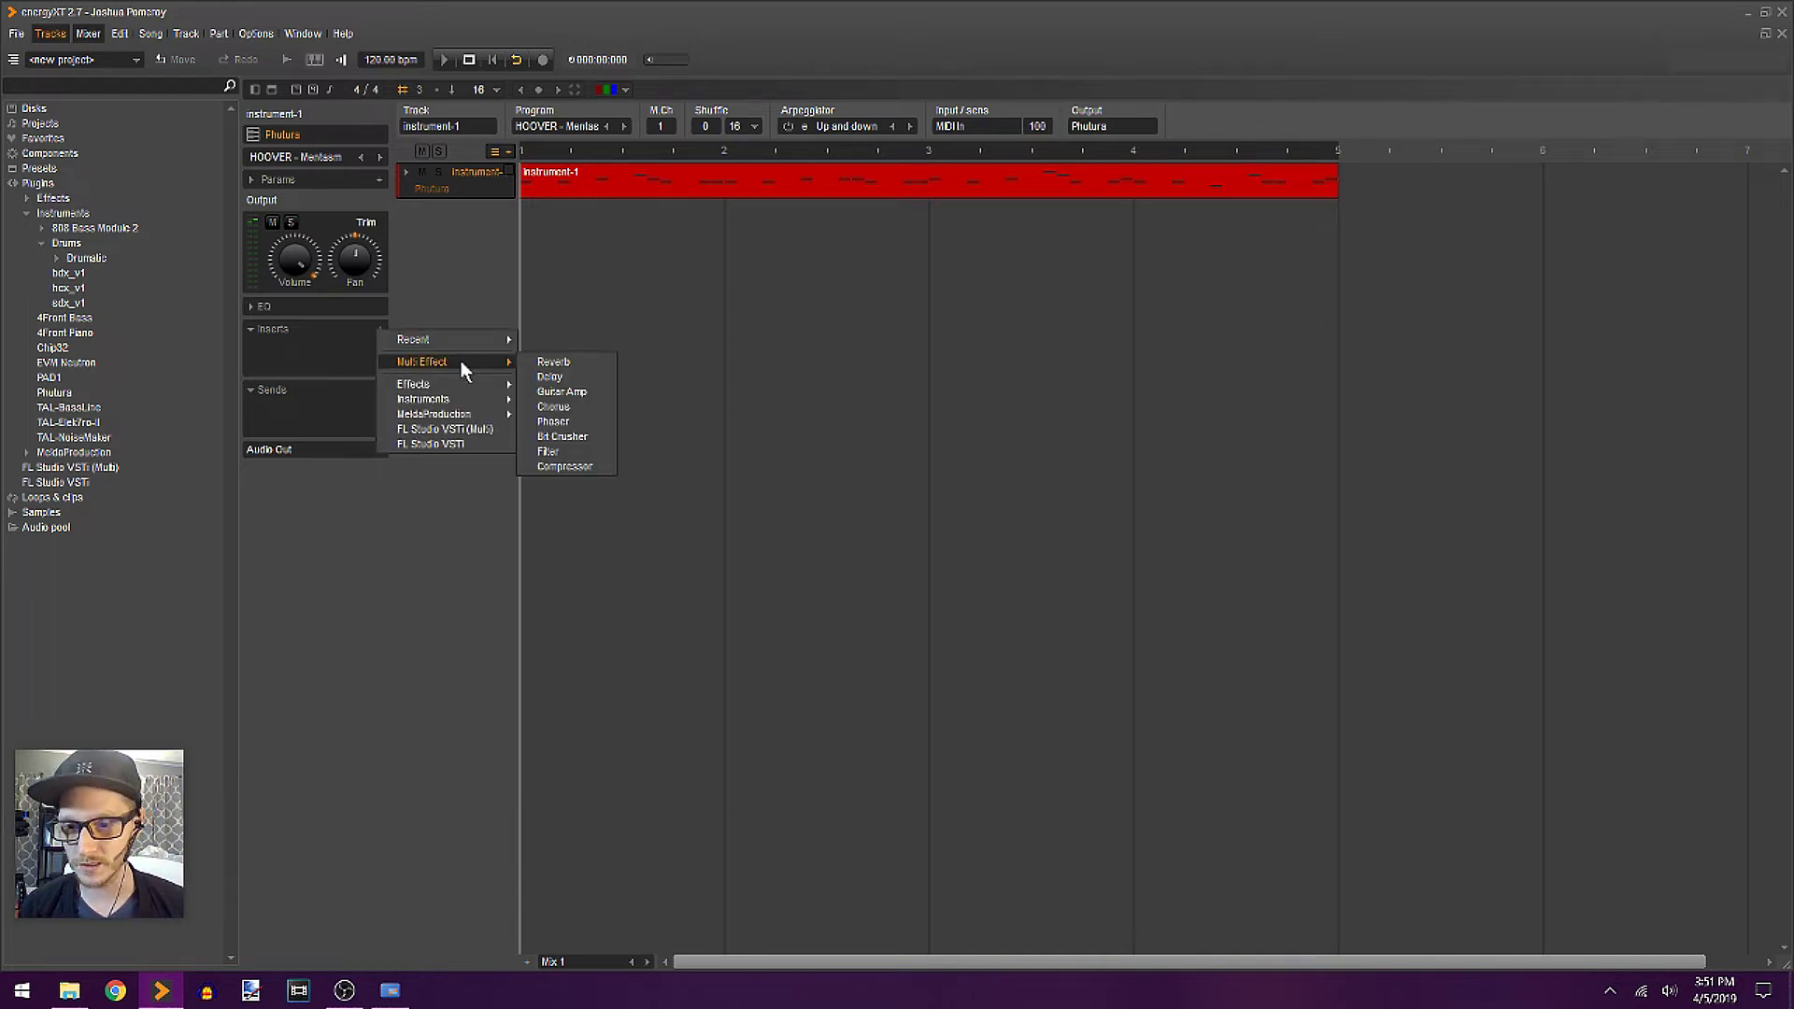
{"action": "left_click", "coordinate": [603, 435]}
{"action": "key", "text": "space"}
{"action": "left_click", "coordinate": [372, 345]}
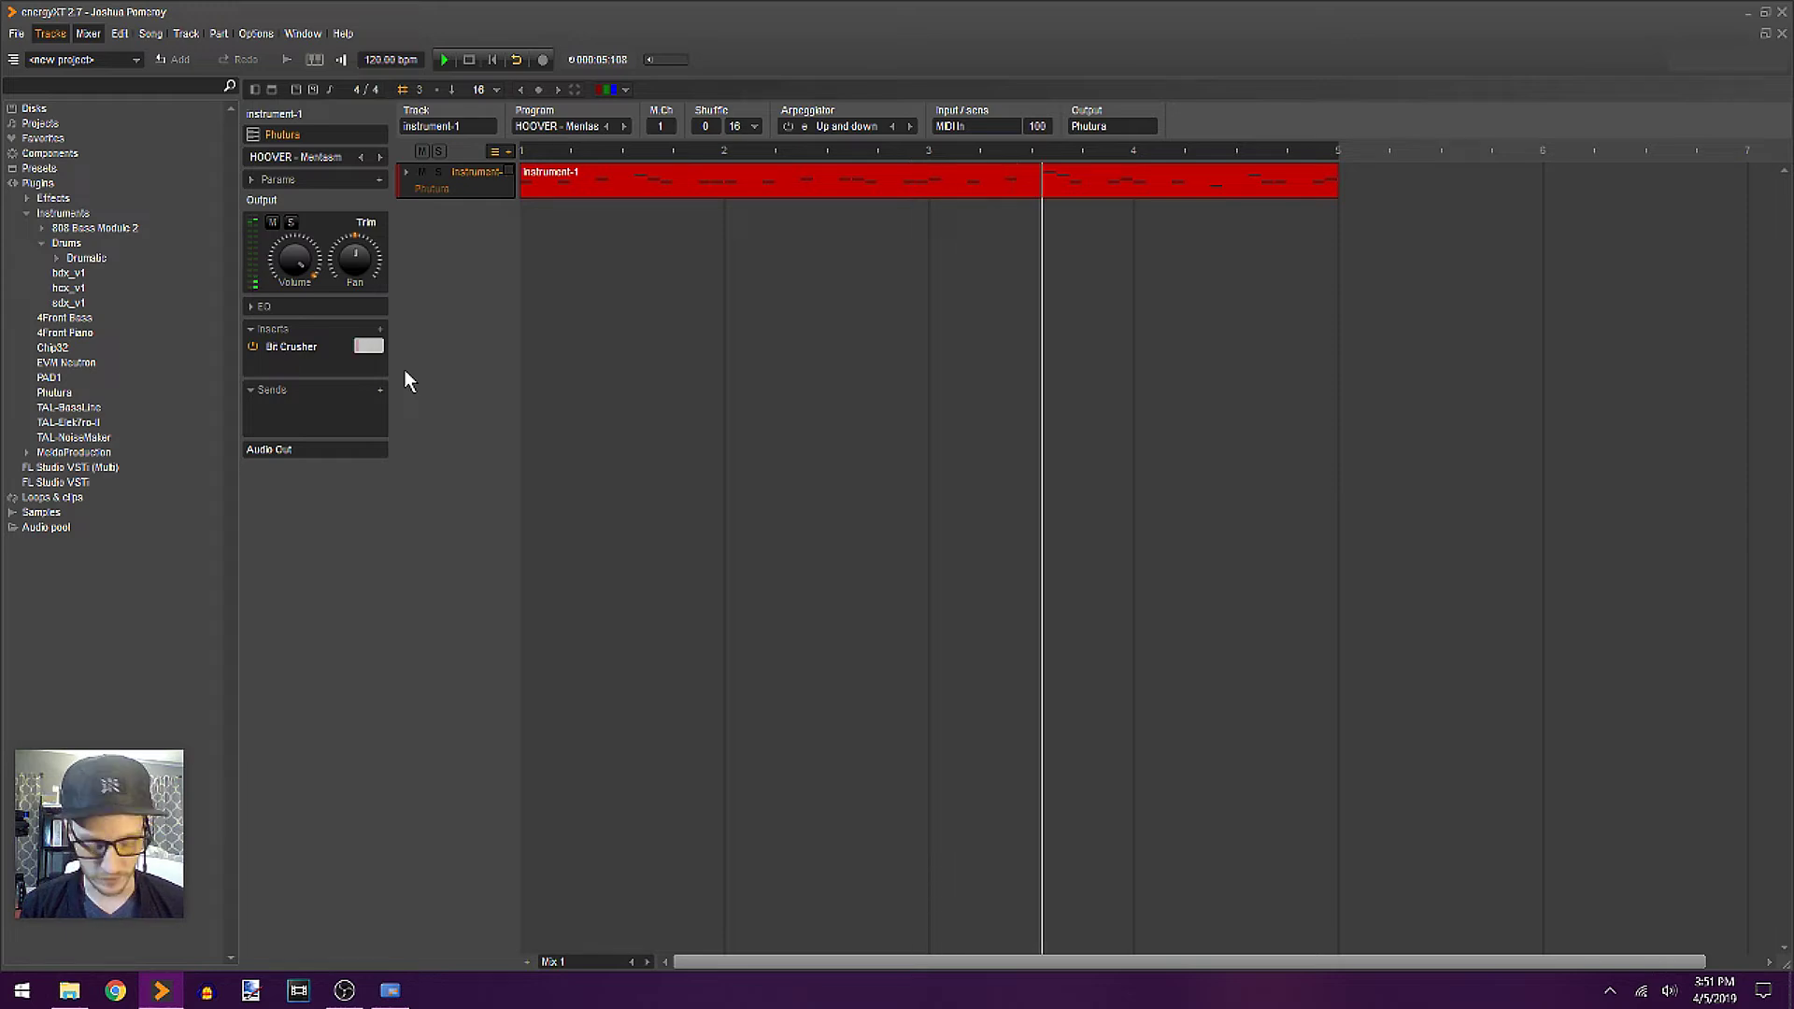
{"action": "type", "text": "50"}
{"action": "key", "text": "Return"}
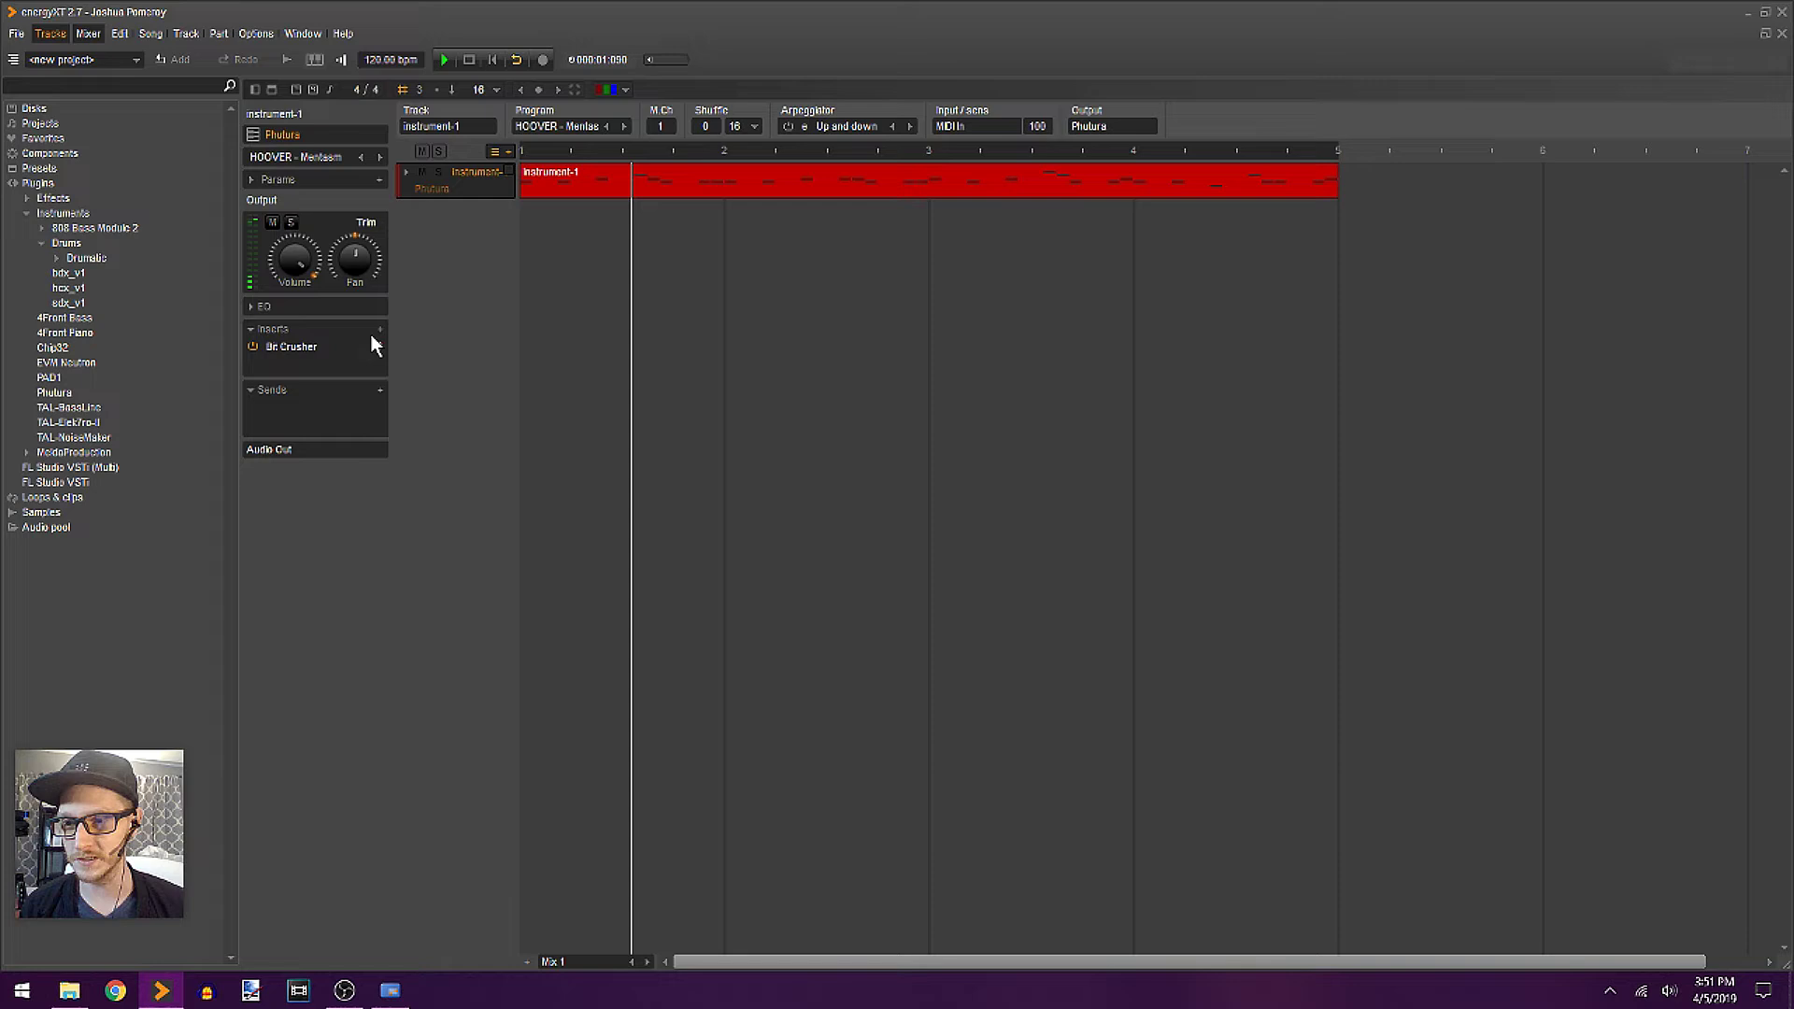
- Add the RubyTube effect as an insert after Bit Crusher and close its plugin window
{"action": "left_click", "coordinate": [379, 332]}
{"action": "mouse_move", "coordinate": [482, 357]}
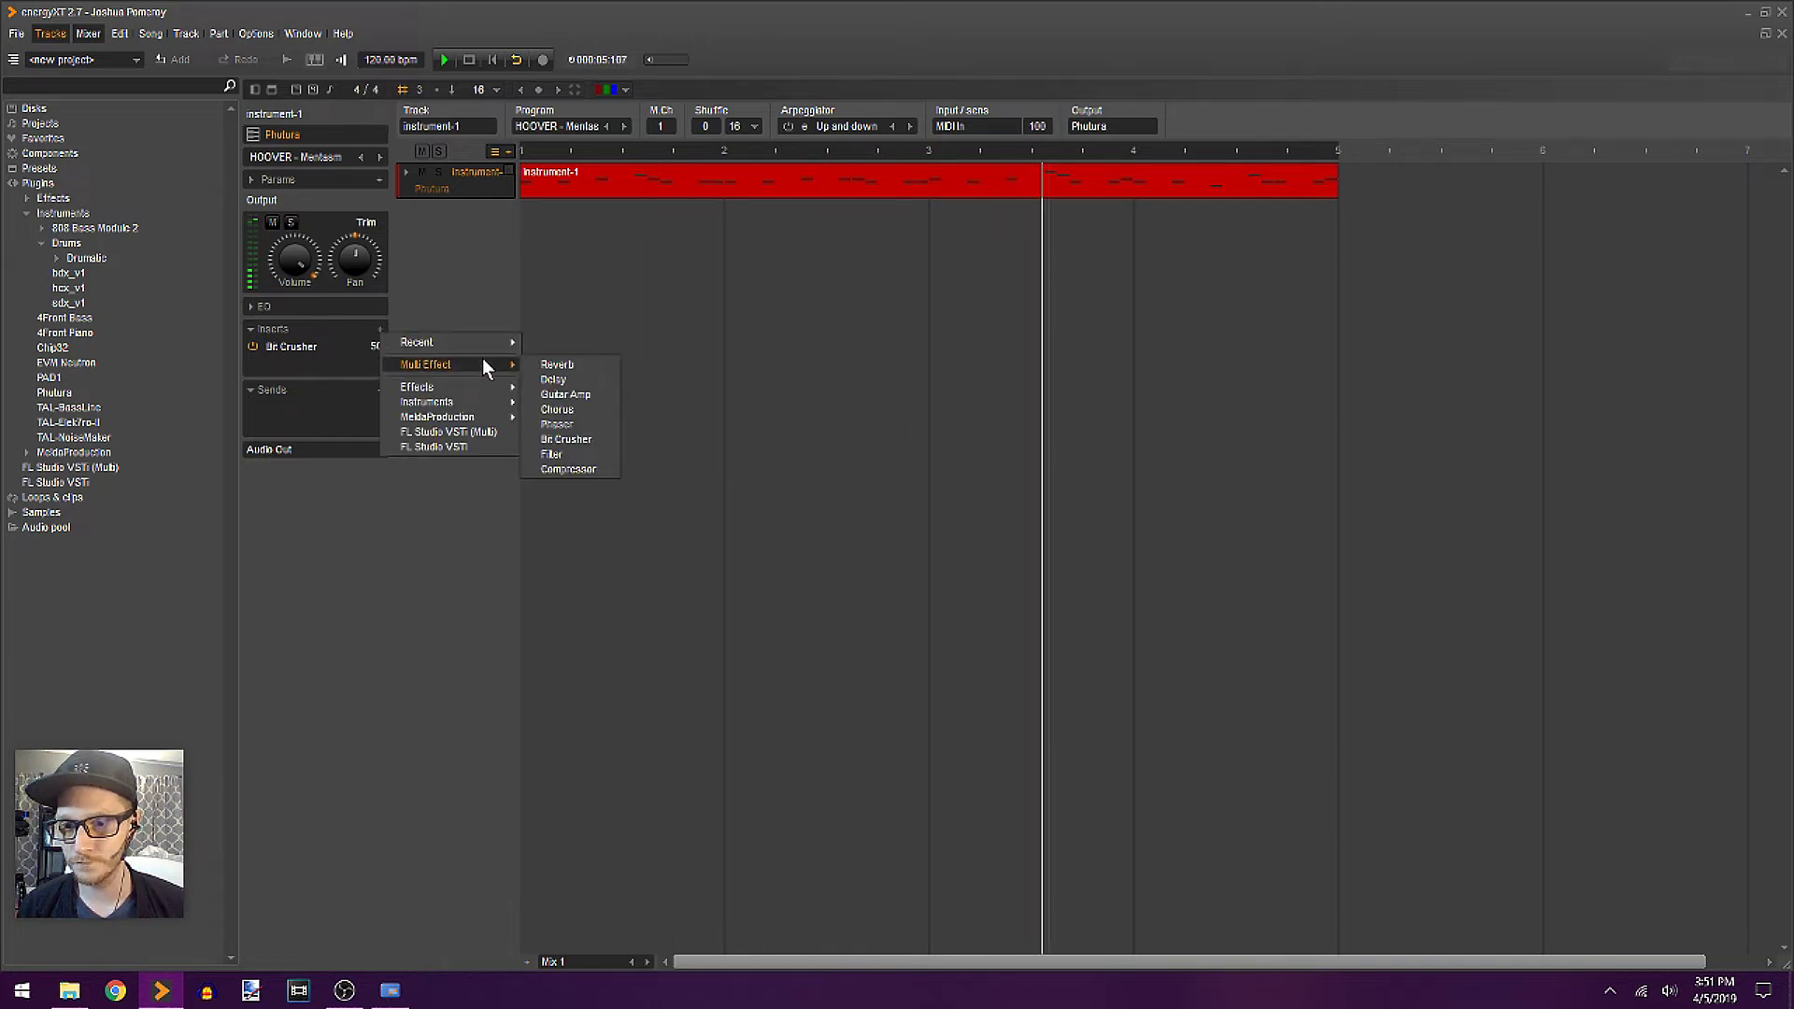
{"action": "left_click", "coordinate": [561, 453]}
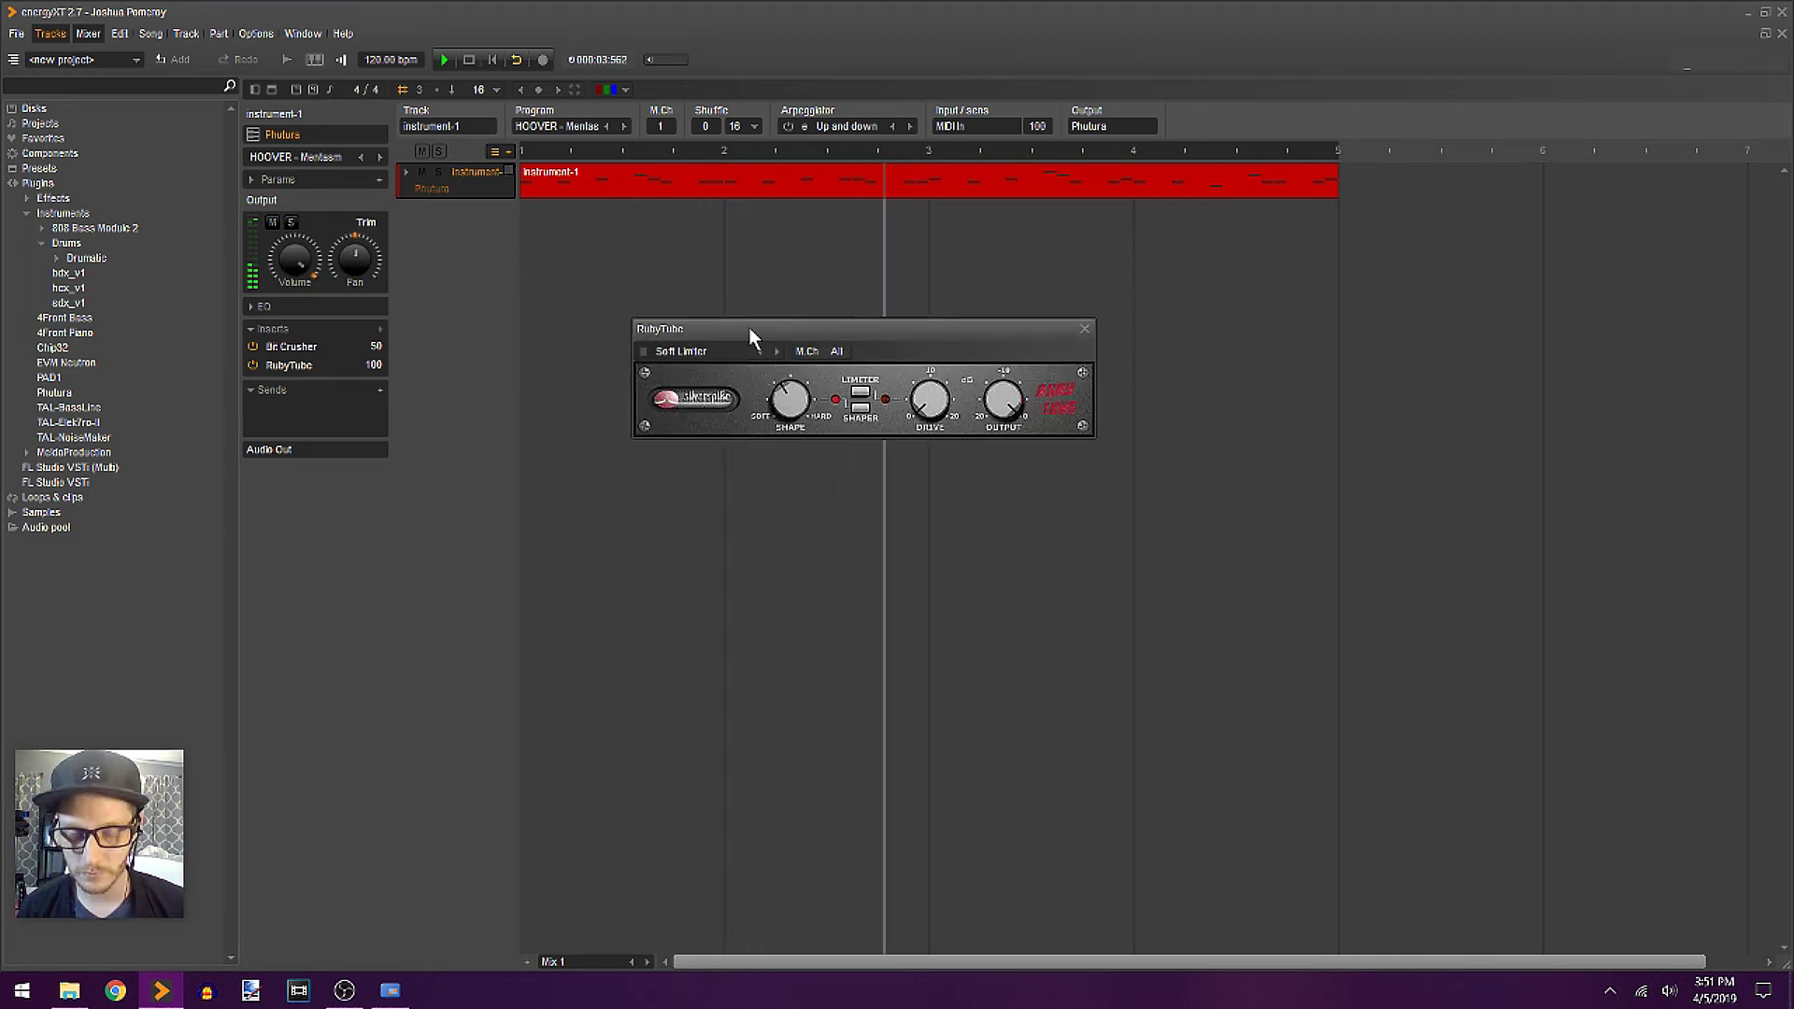
{"action": "left_click", "coordinate": [1084, 329]}
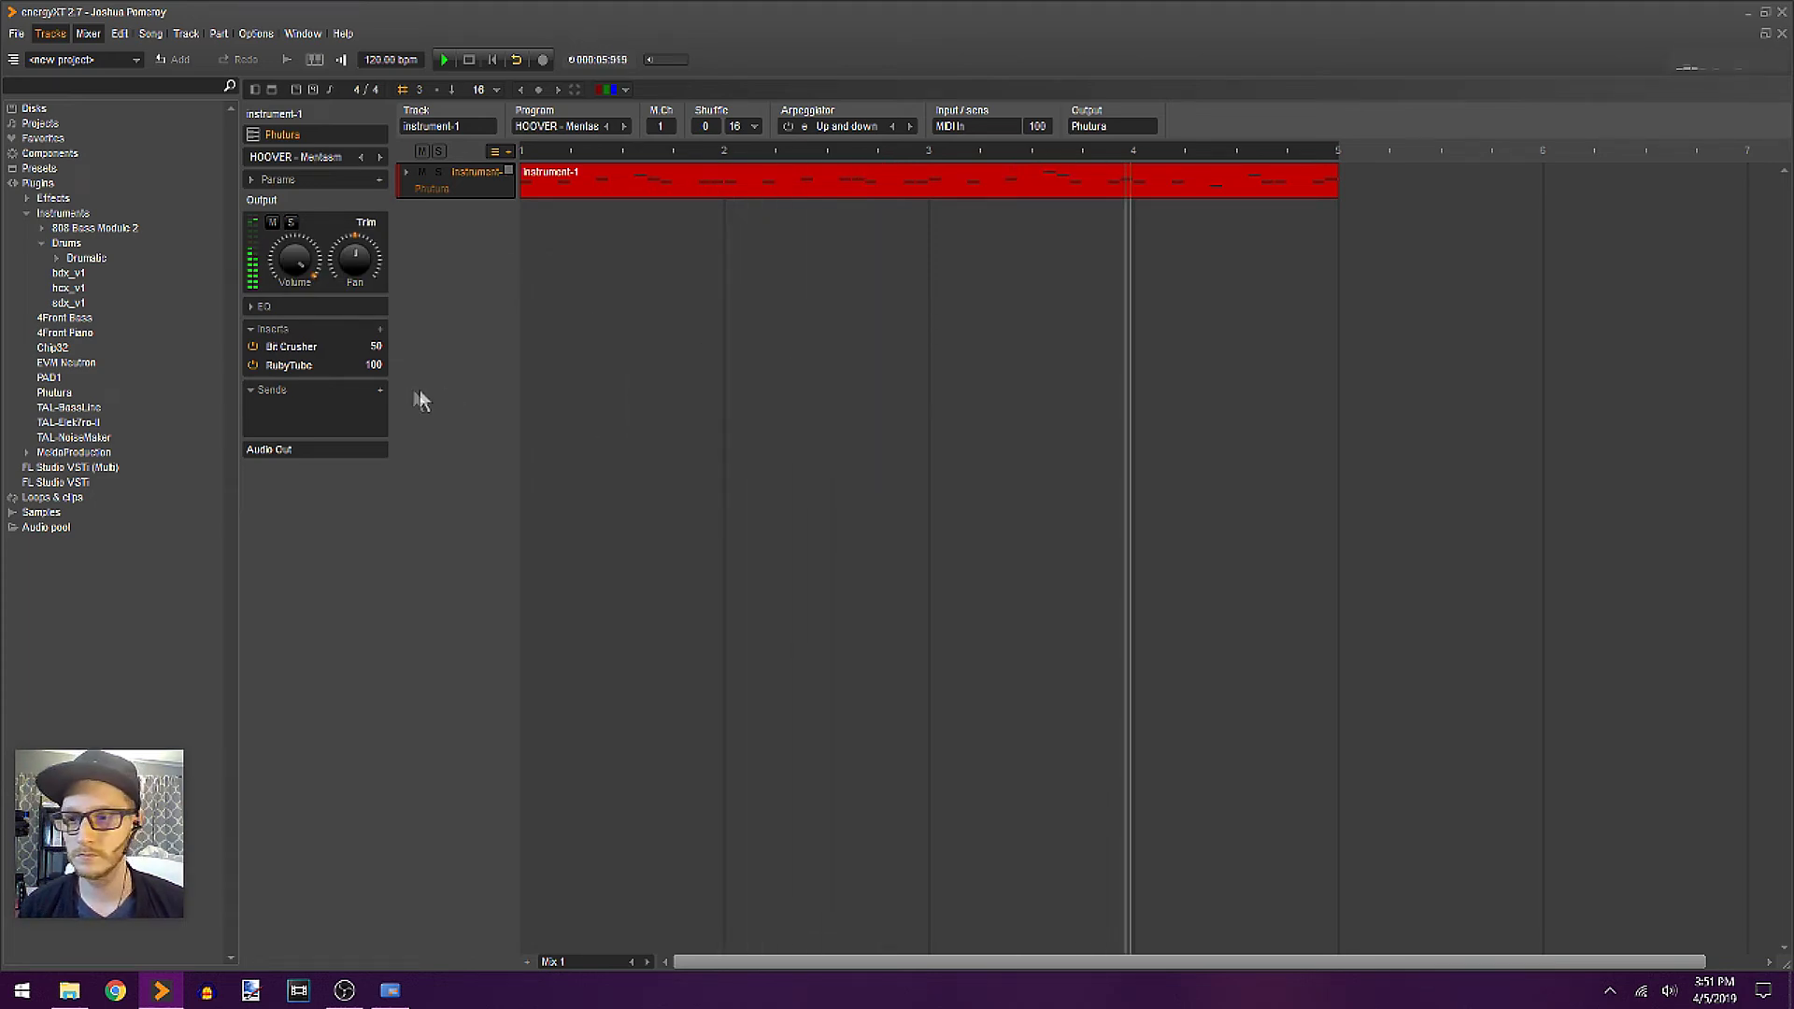
- Add the TAL-Chorus-60 effect as a third insert, move its window over the arrangement and turn on chorus II
{"action": "left_click", "coordinate": [379, 330]}
{"action": "mouse_move", "coordinate": [493, 347]}
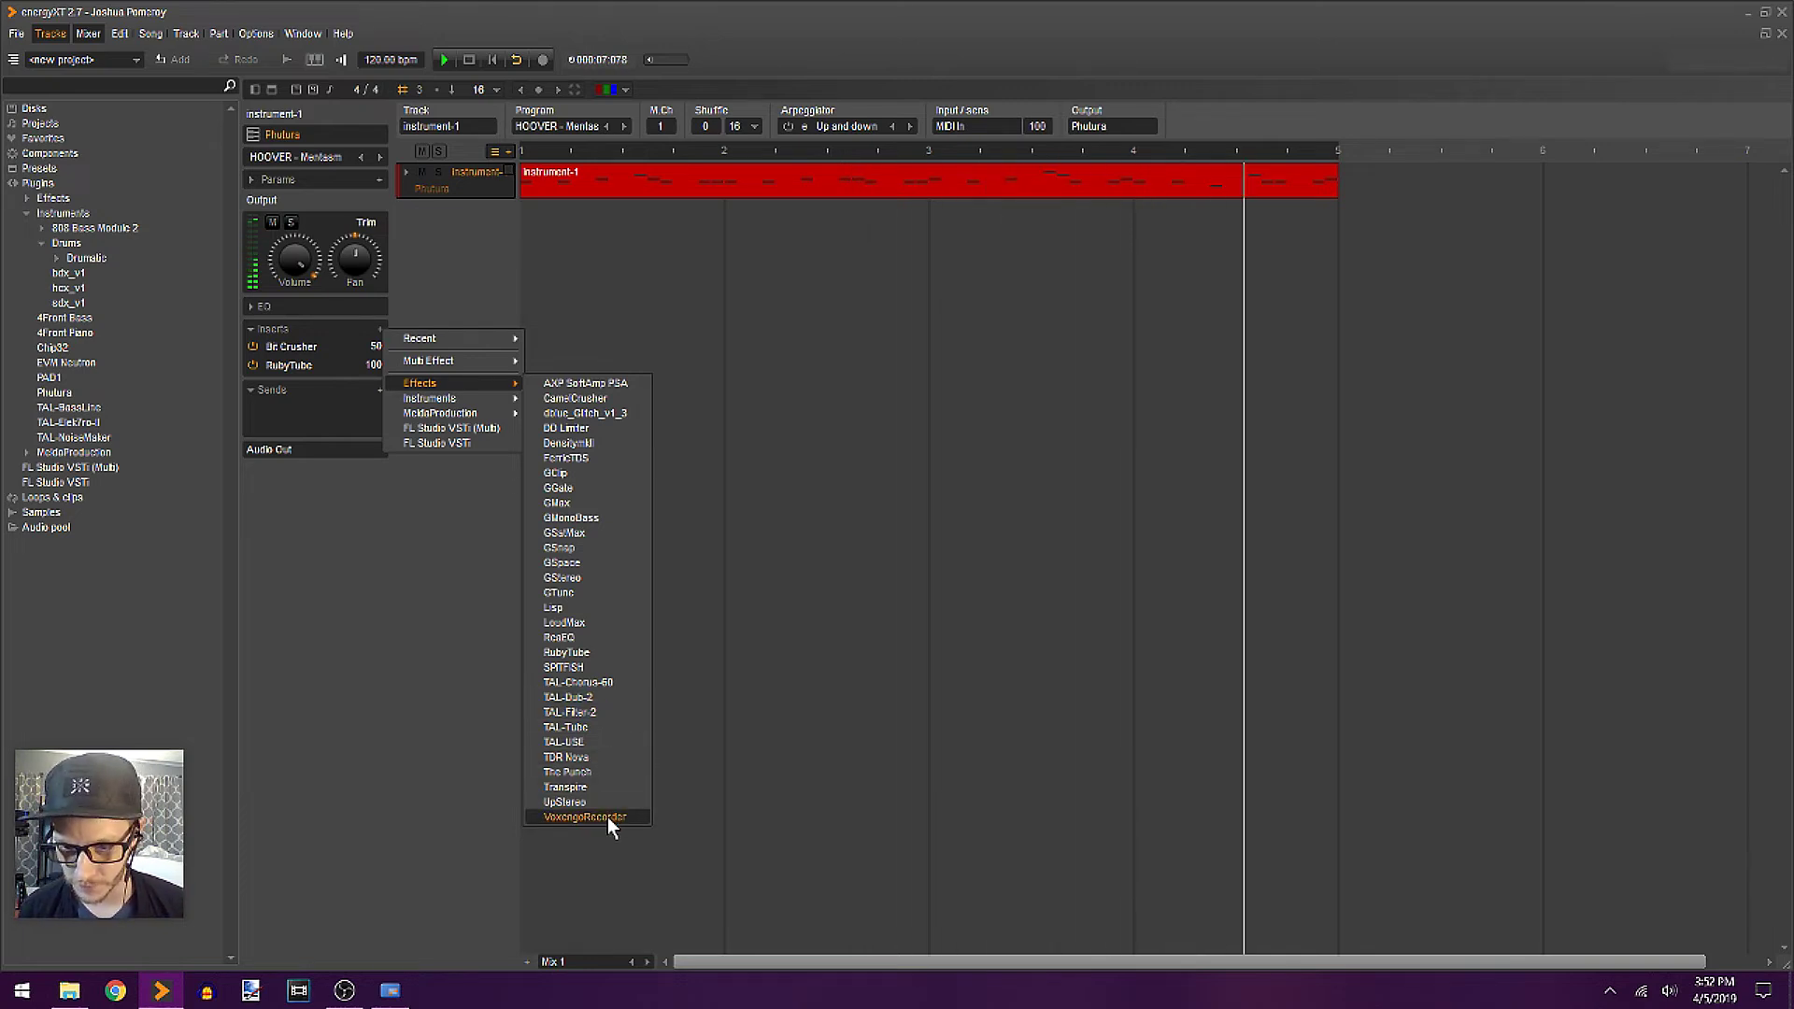
{"action": "left_click", "coordinate": [578, 683]}
{"action": "left_click", "coordinate": [306, 384]}
{"action": "left_click_drag", "start_coordinate": [361, 201], "coordinate": [905, 336]}
{"action": "left_click", "coordinate": [961, 463]}
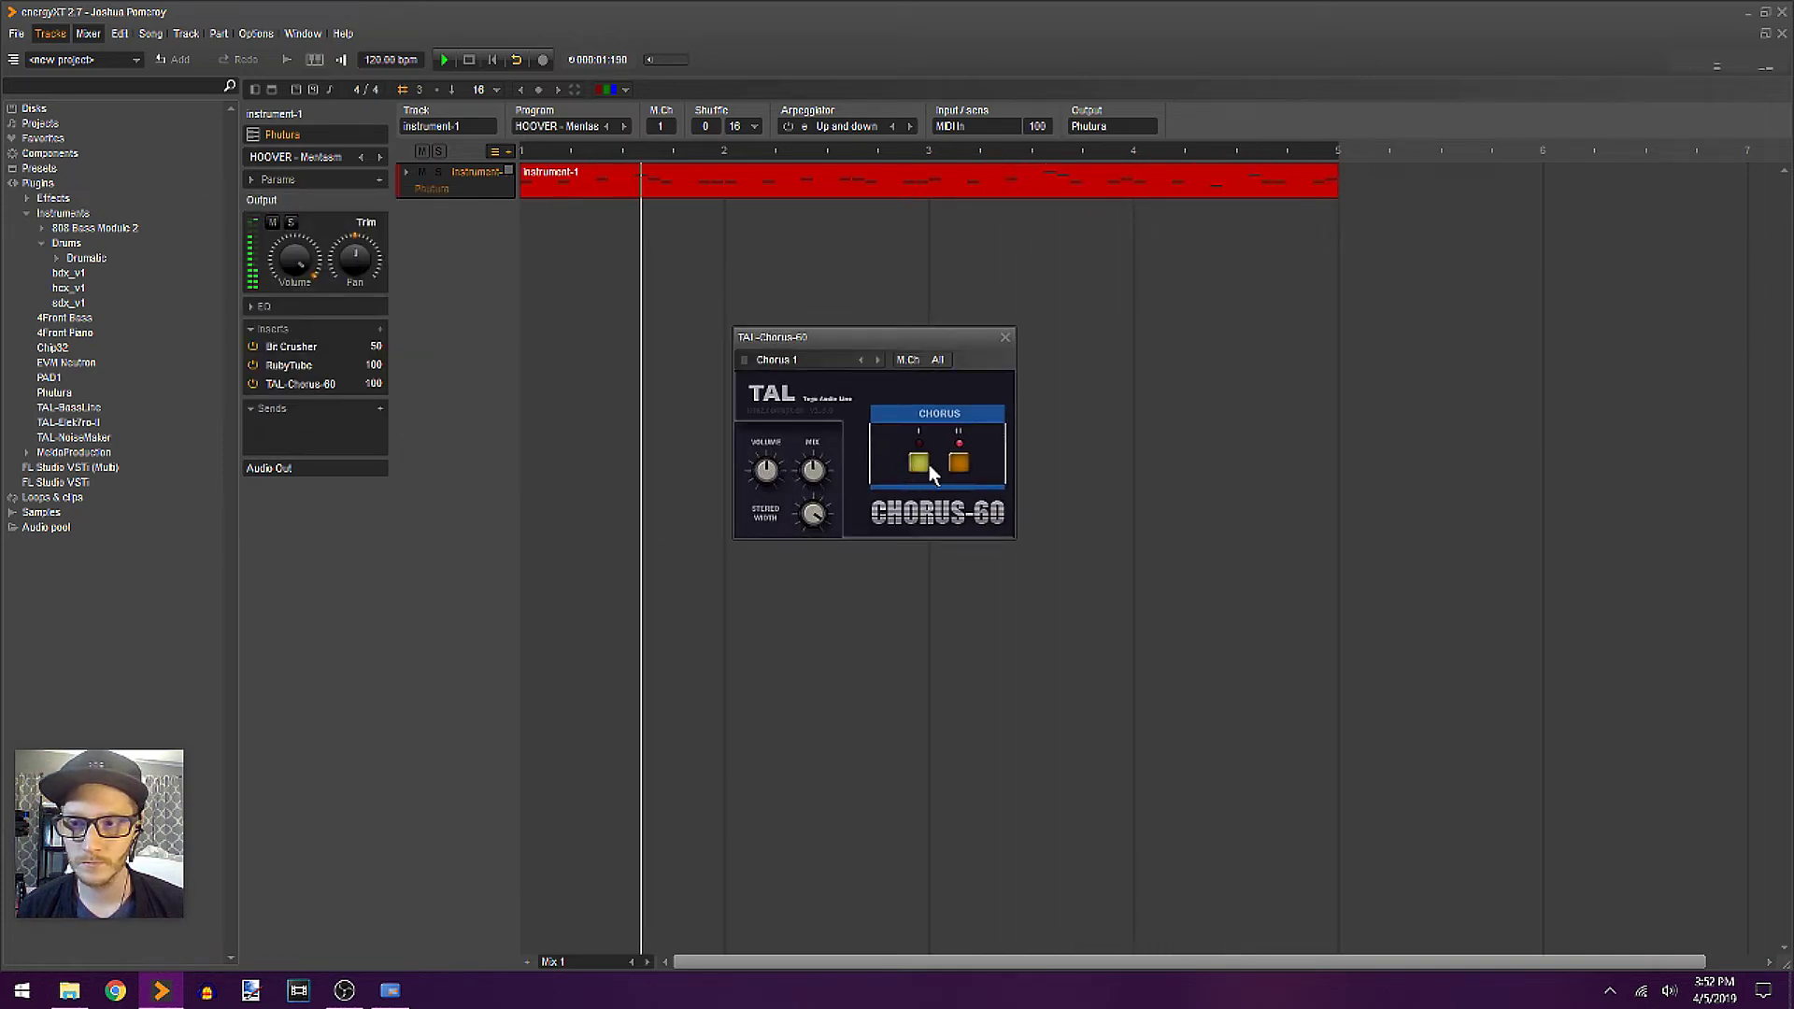
- Reorder the inserts to Bit Crusher, TAL-Chorus-60, RubyTube, toggle the arpeggiator and play back the processed riff
{"action": "left_click_drag", "start_coordinate": [311, 363], "coordinate": [312, 348]}
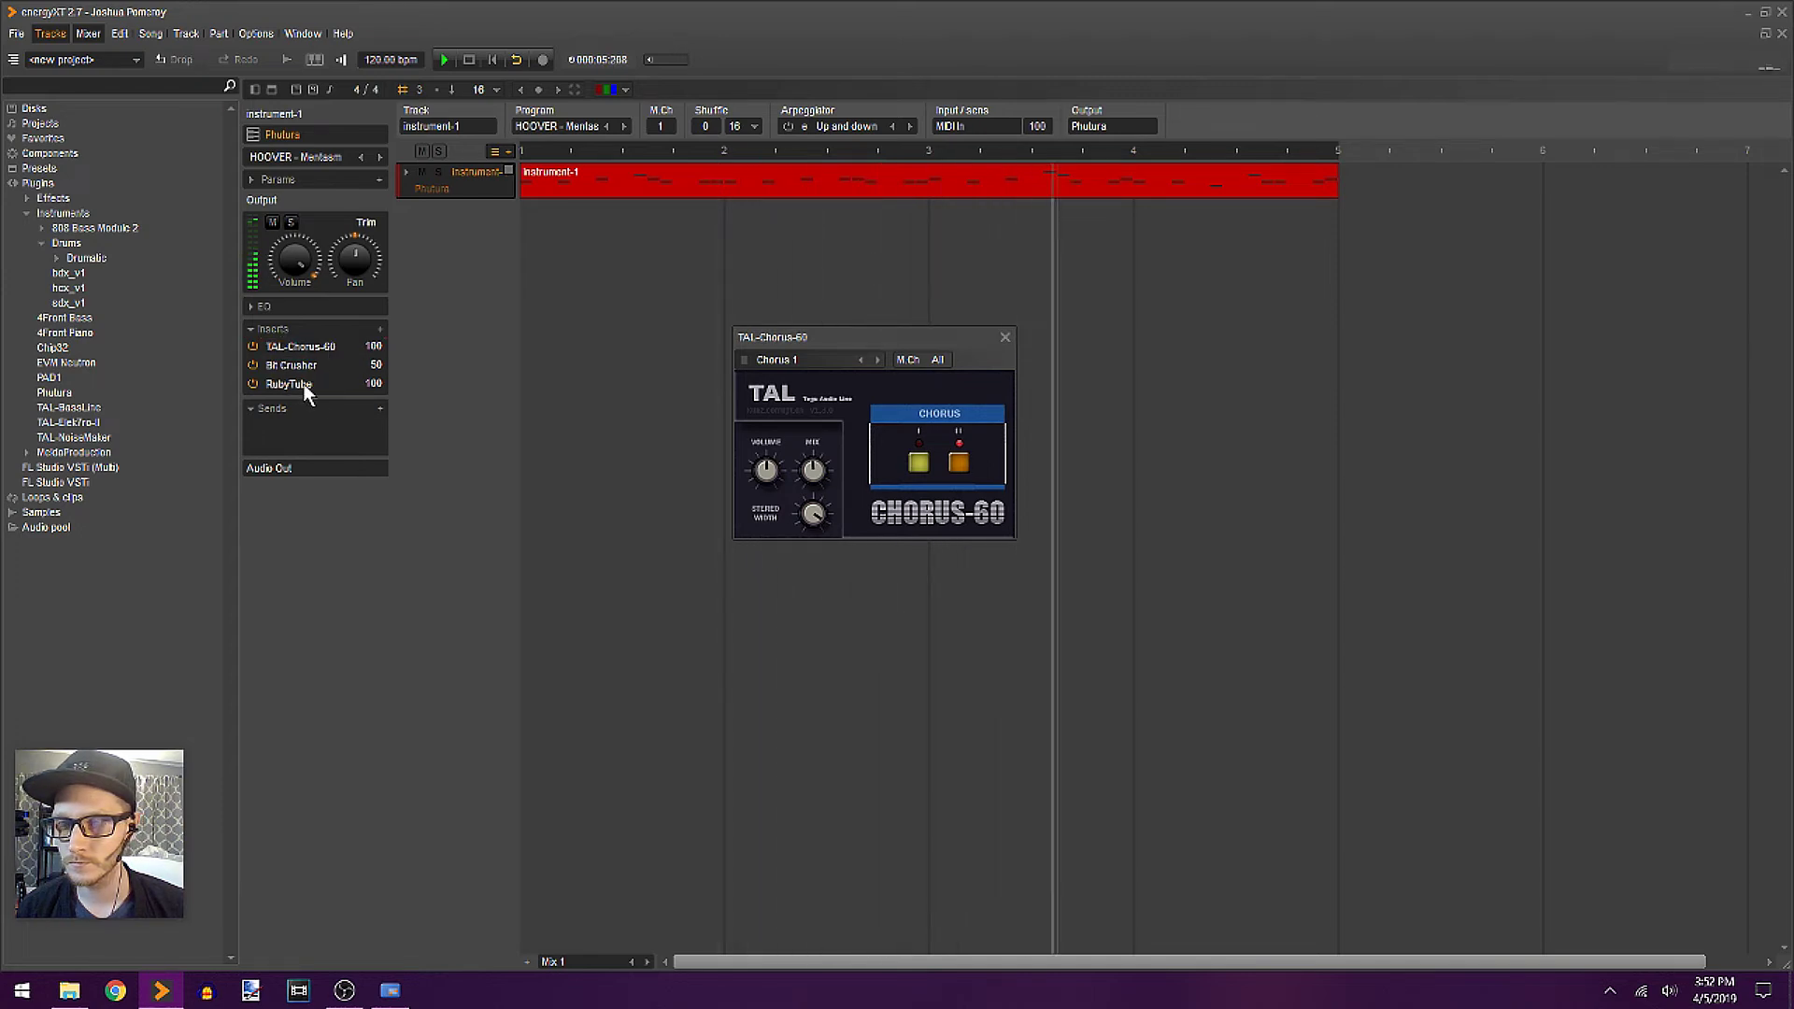
{"action": "mouse_move", "coordinate": [305, 384]}
{"action": "left_mouse_down"}
{"action": "mouse_move", "coordinate": [321, 354]}
{"action": "mouse_move", "coordinate": [317, 382]}
{"action": "left_mouse_up"}
{"action": "key", "text": "space"}
{"action": "left_click", "coordinate": [789, 127]}
{"action": "key", "text": "space"}
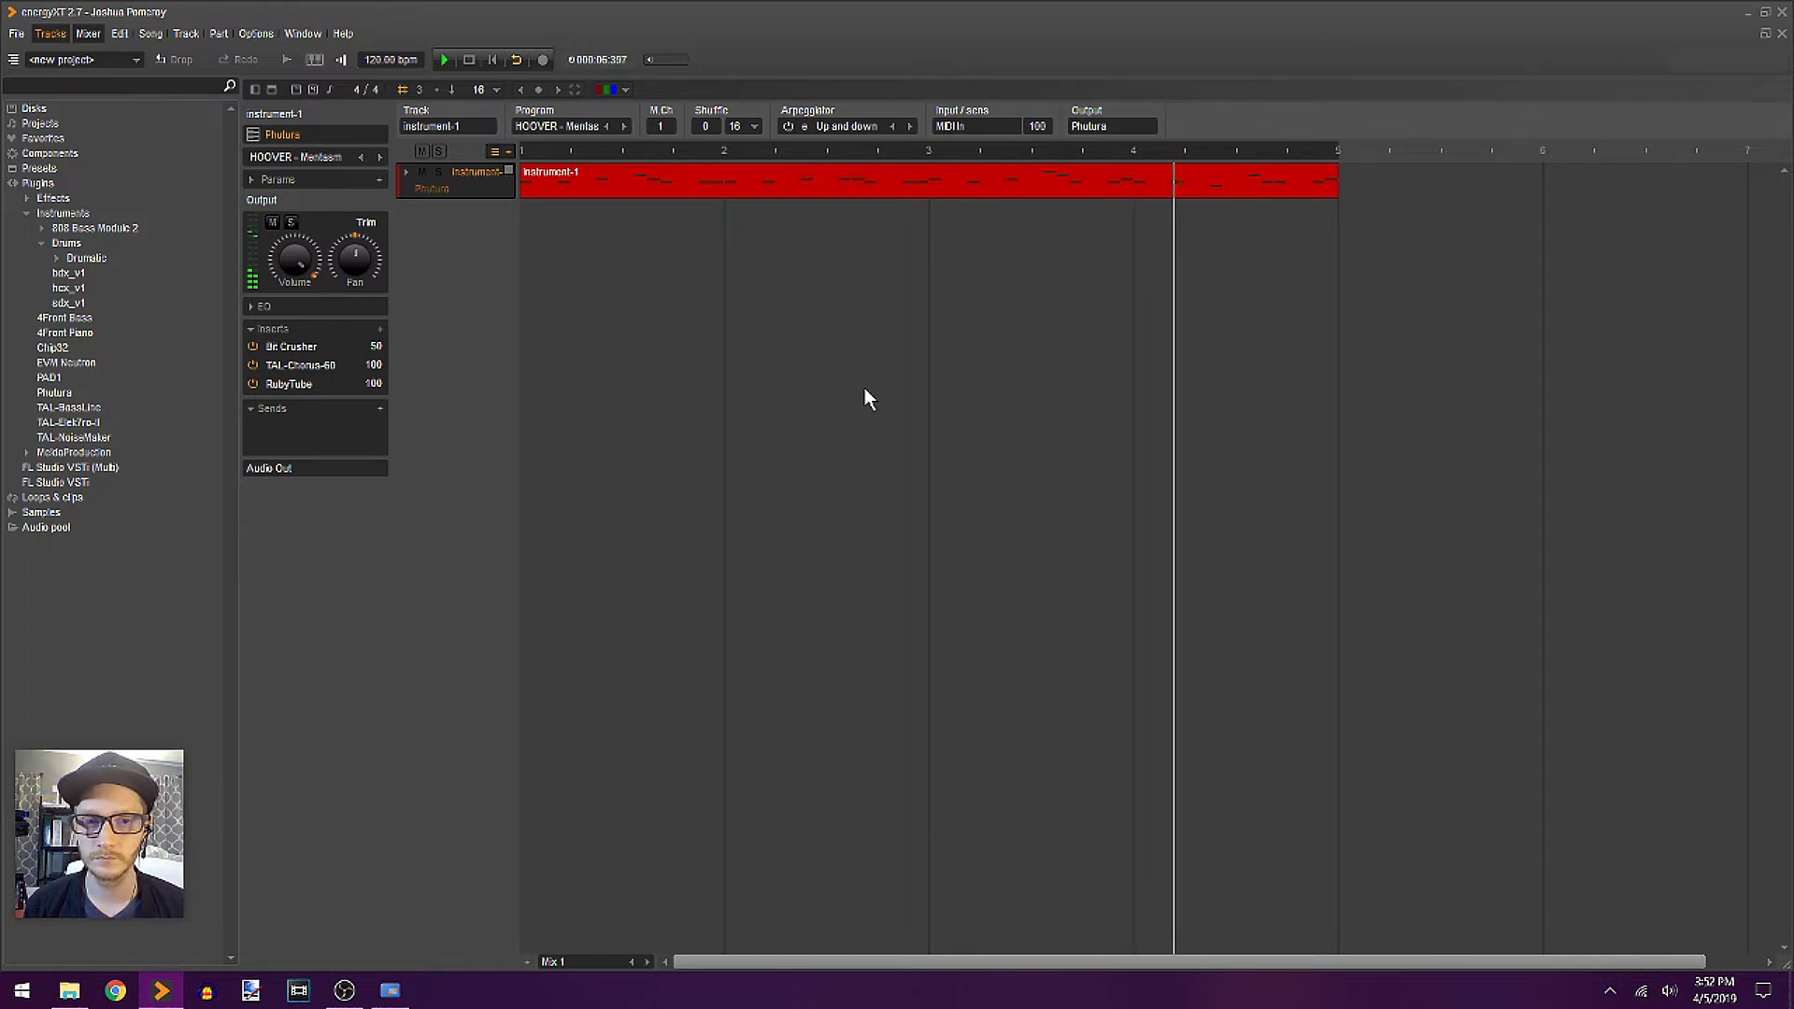
{"action": "key", "text": "space"}
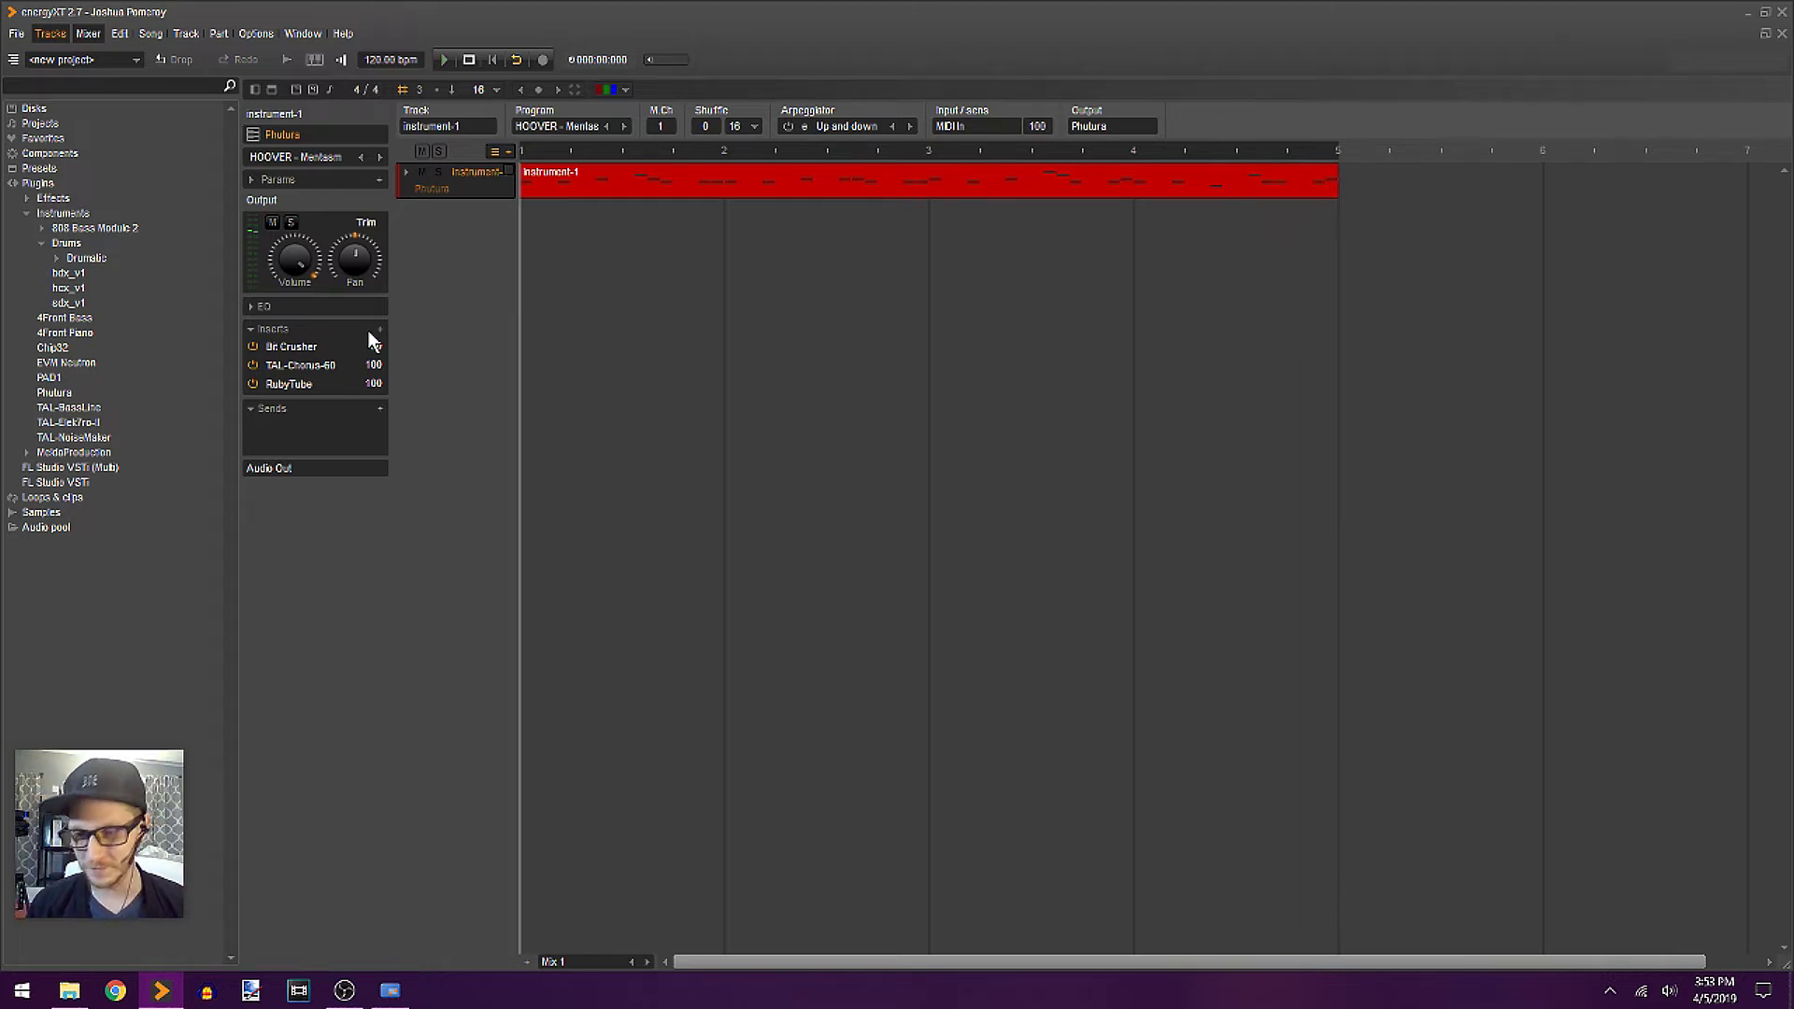
- Add TAL-Filter-2 as the fourth insert, open its window and set the modulation type to Volume
{"action": "left_click", "coordinate": [381, 331]}
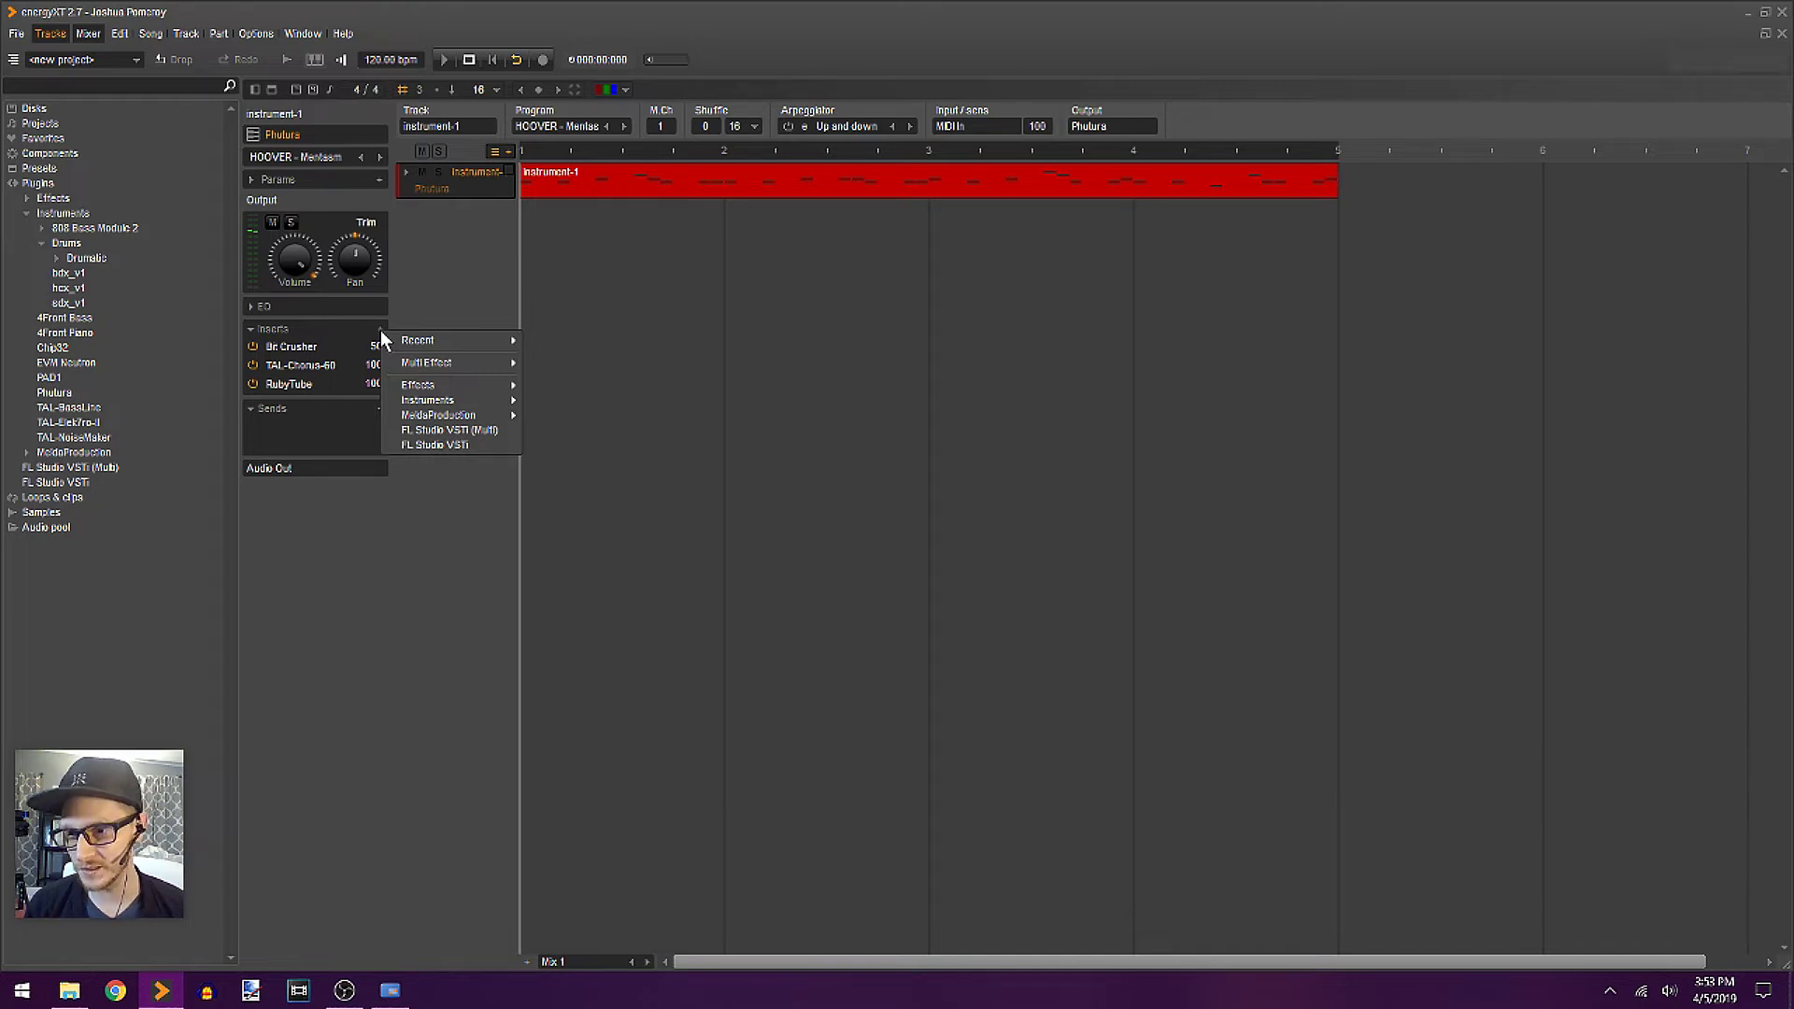
{"action": "mouse_move", "coordinate": [426, 365]}
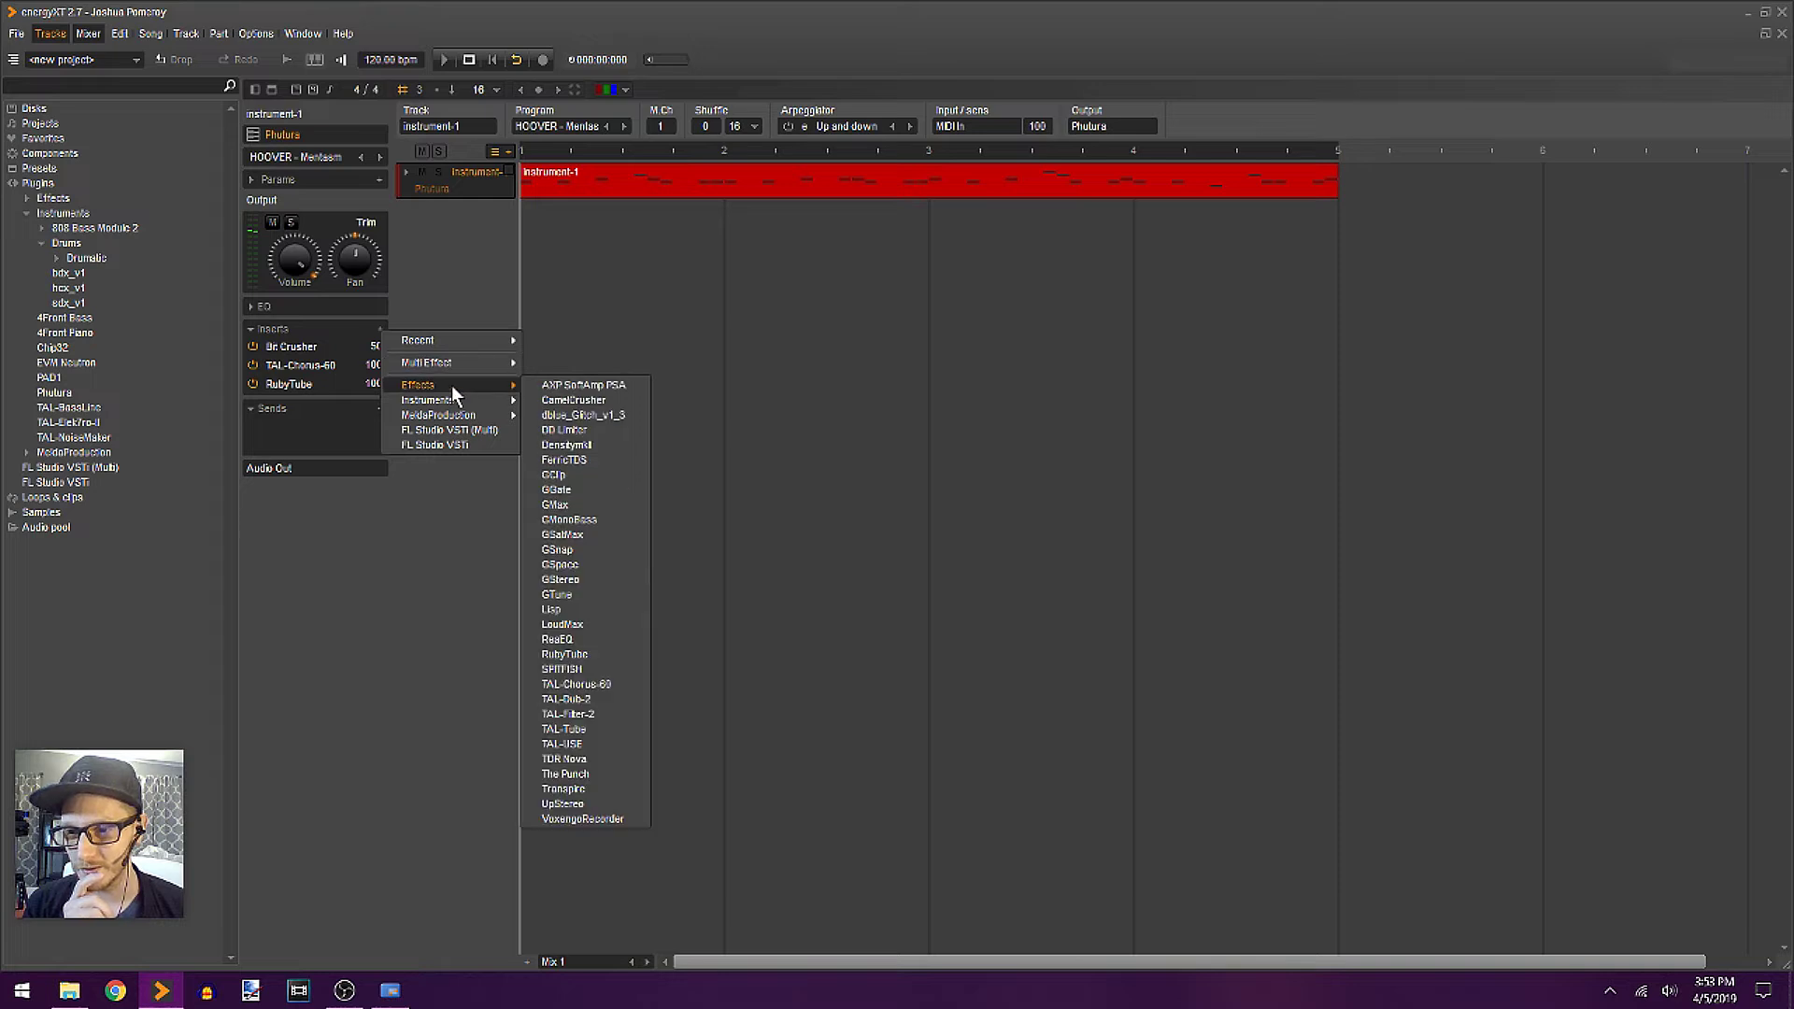
{"action": "left_click", "coordinate": [599, 714]}
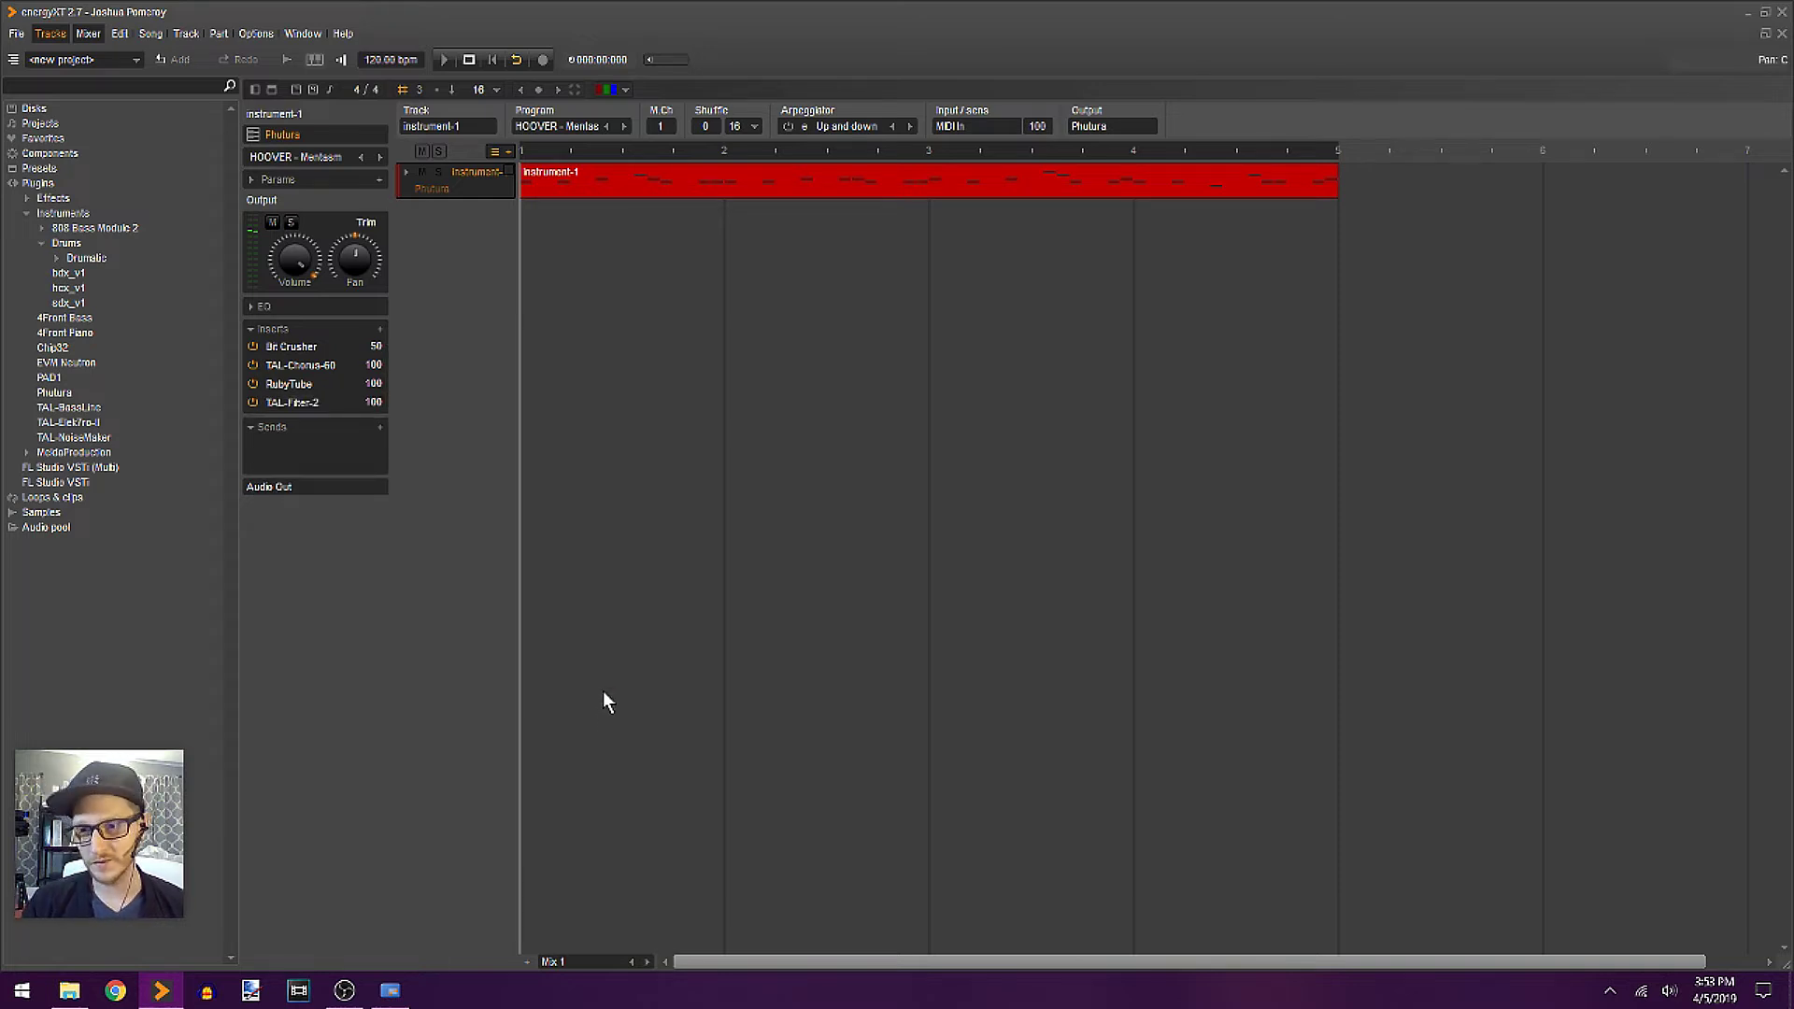
{"action": "double_click", "coordinate": [301, 403]}
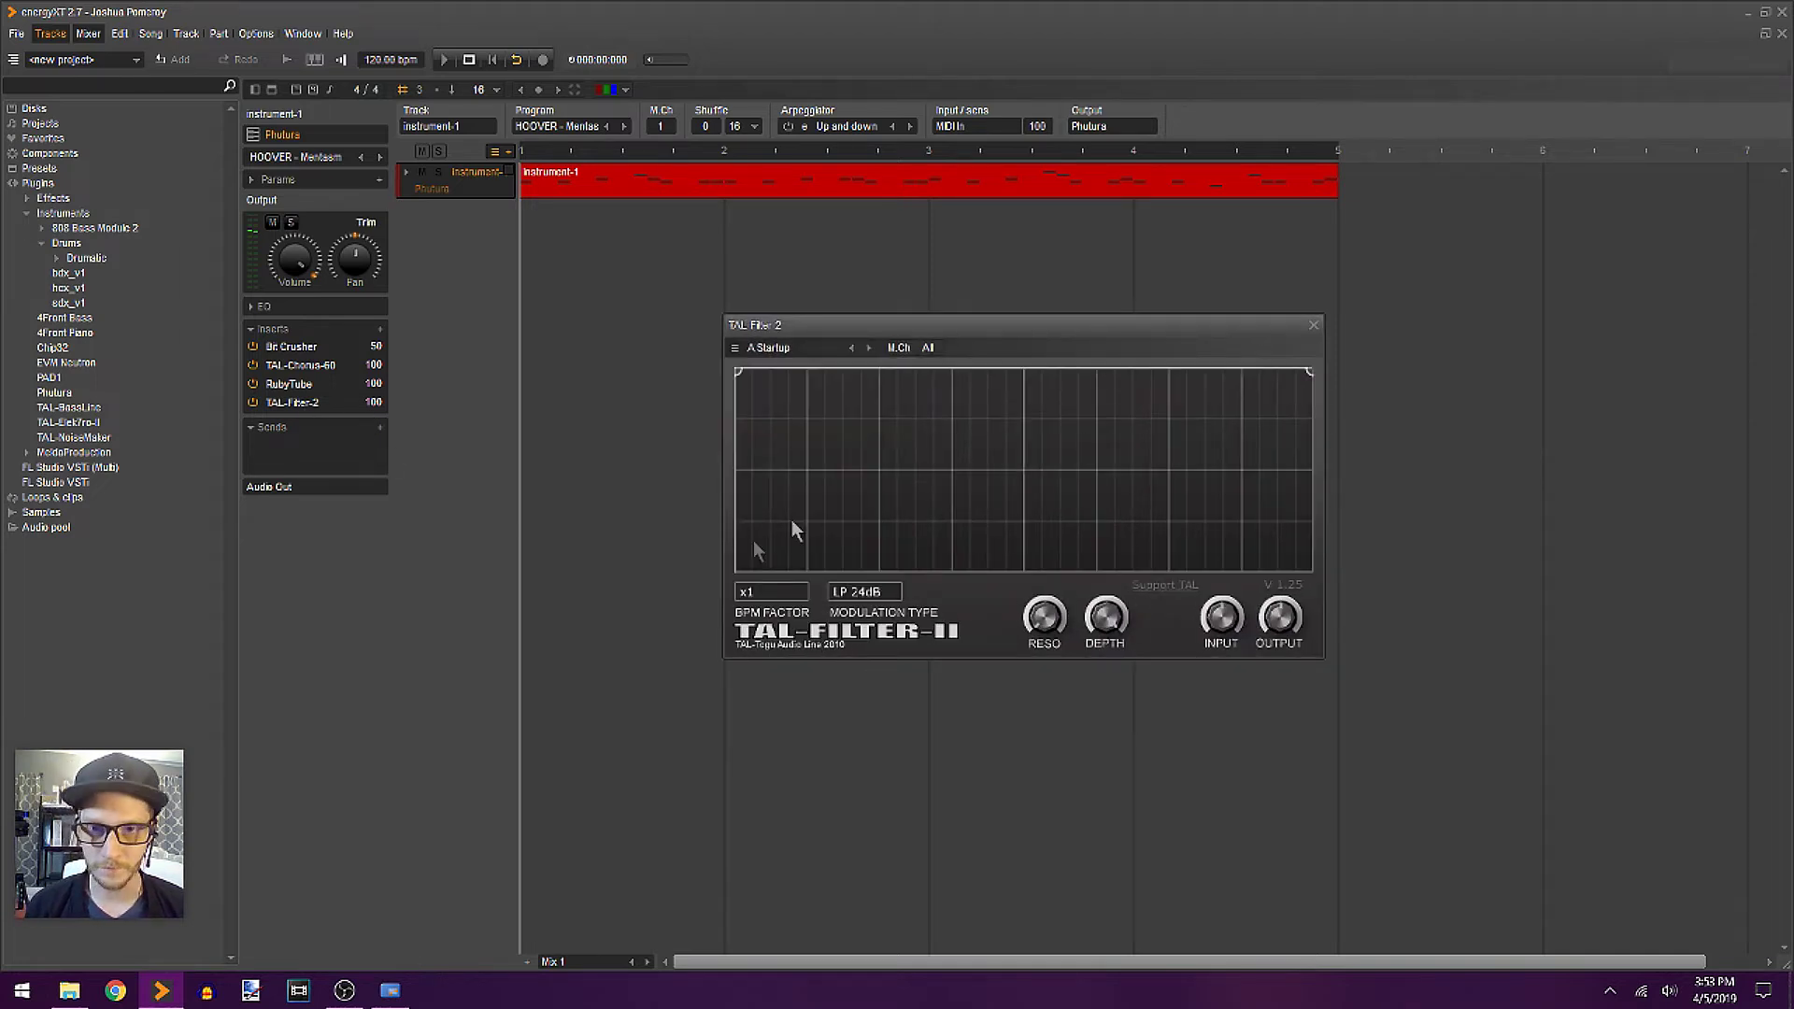
{"action": "left_click", "coordinate": [877, 592]}
{"action": "left_click", "coordinate": [876, 743]}
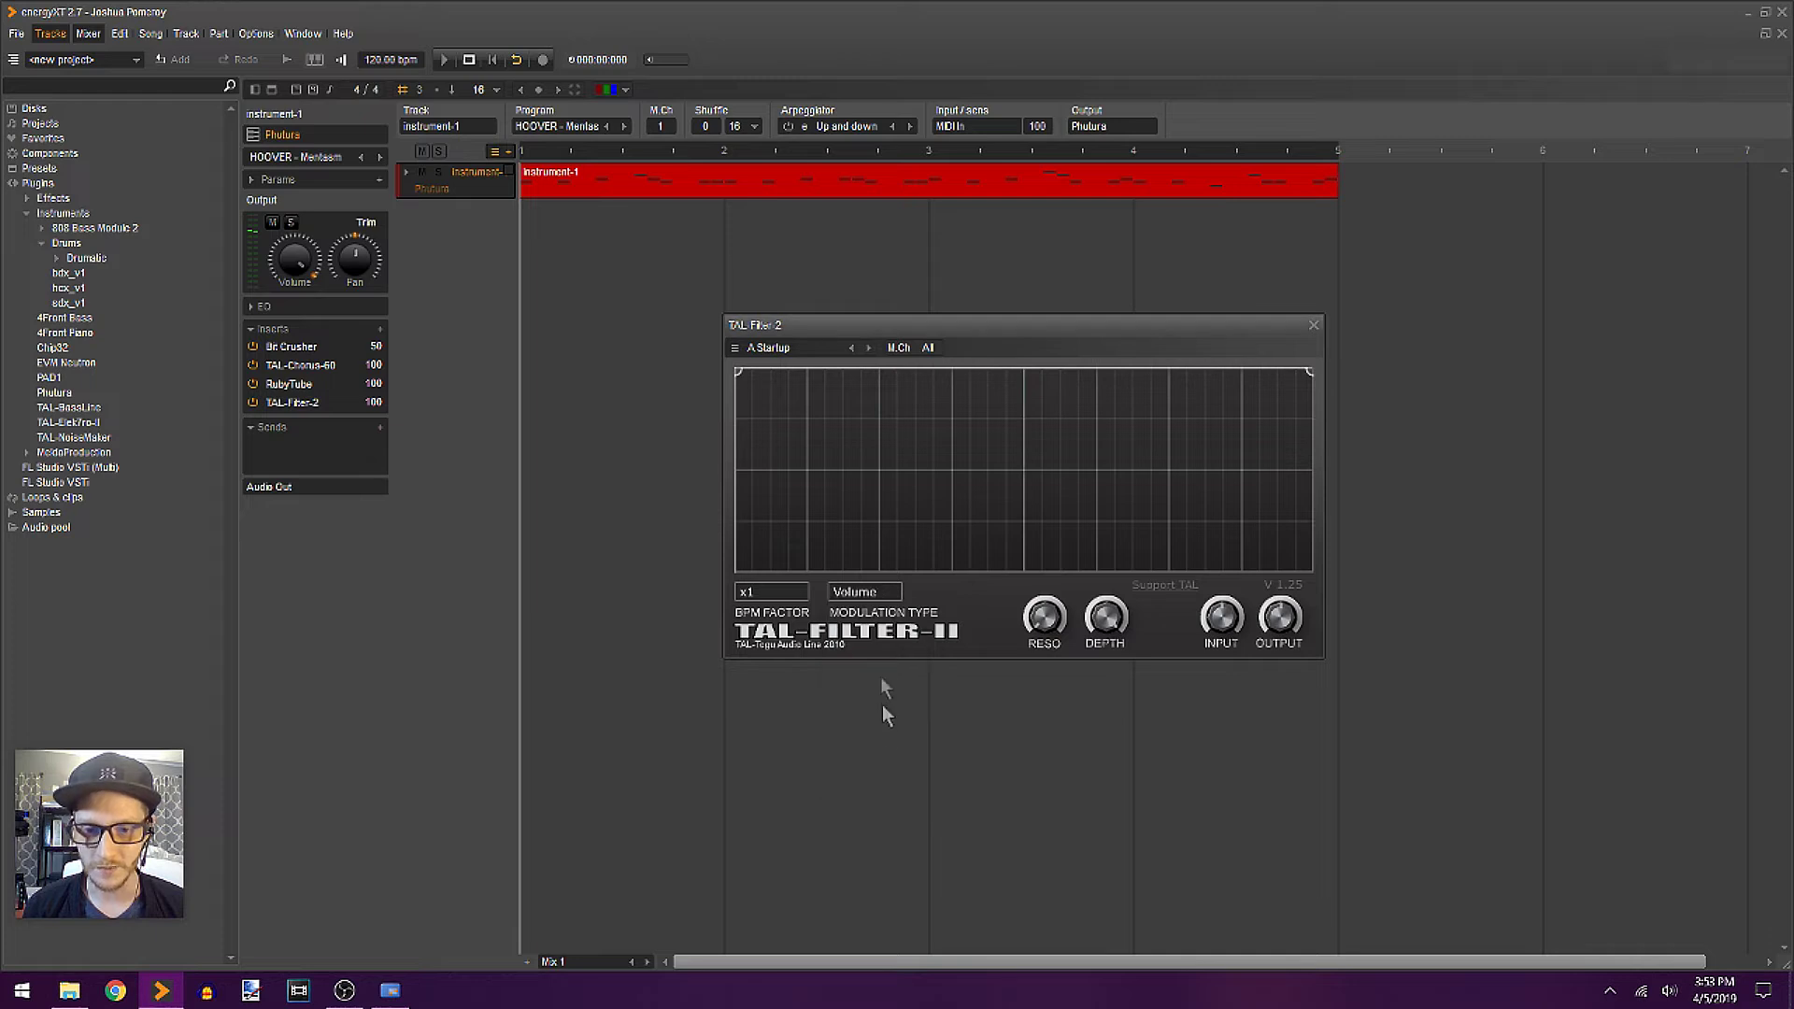
- Shape the volume curve to rise smoothly from zero to full at mid-cycle and drop sharply at the end
{"action": "left_click", "coordinate": [962, 371]}
{"action": "left_click_drag", "start_coordinate": [740, 370], "coordinate": [716, 685]}
{"action": "left_click_drag", "start_coordinate": [963, 378], "coordinate": [1305, 299]}
{"action": "left_click_drag", "start_coordinate": [959, 370], "coordinate": [1024, 327]}
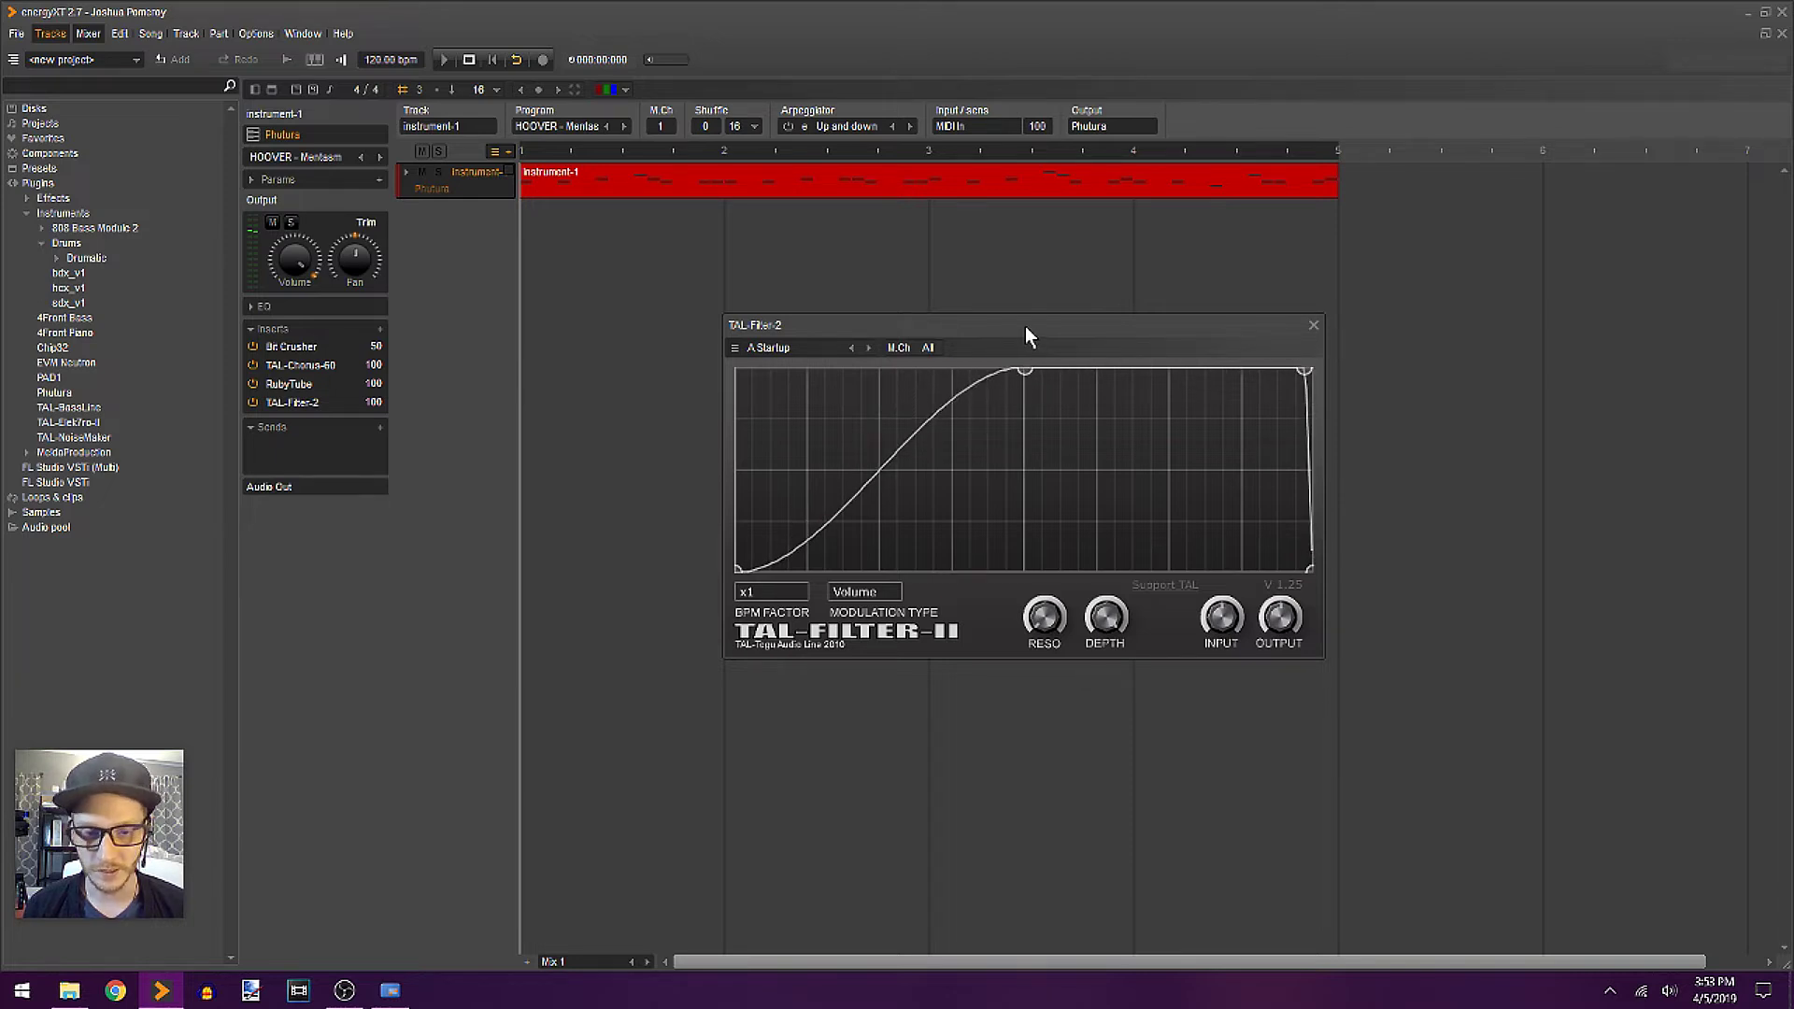
- Play the riff and compare TAL-Filter-2 BPM factors x8 and x16, going back to x8
{"action": "key", "text": "space"}
{"action": "left_click", "coordinate": [772, 595]}
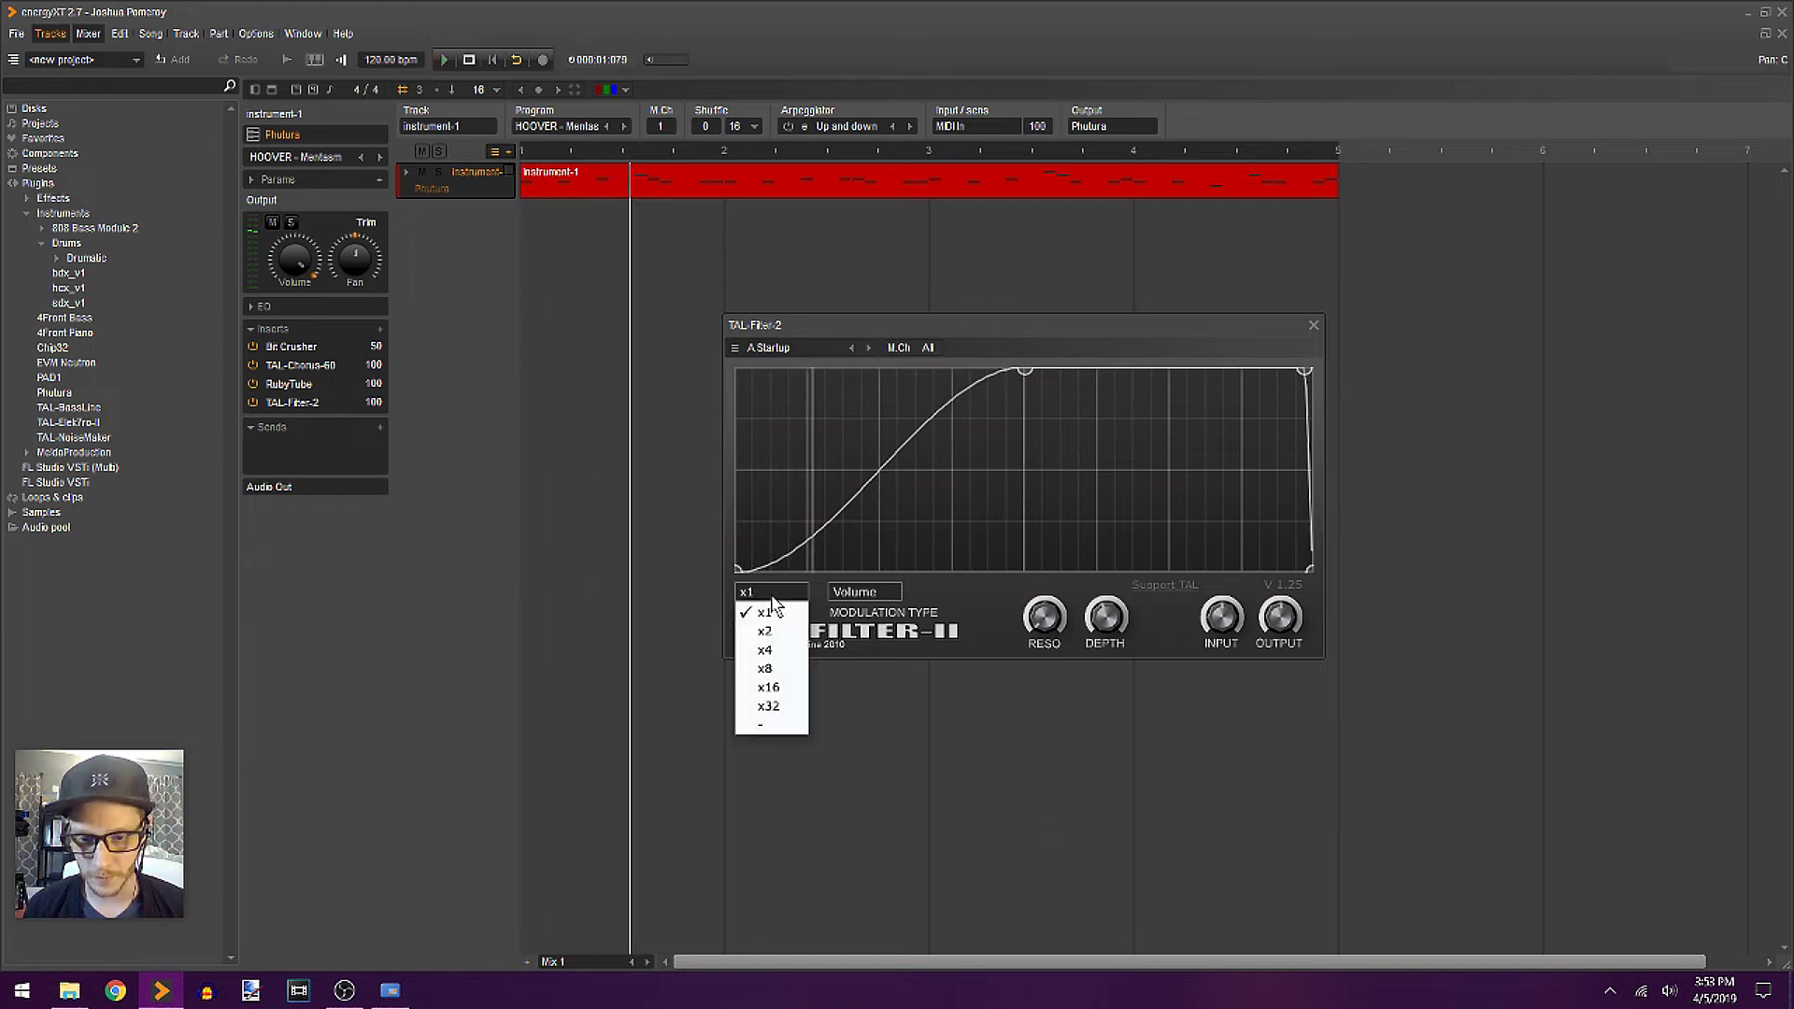
{"action": "left_click", "coordinate": [774, 669]}
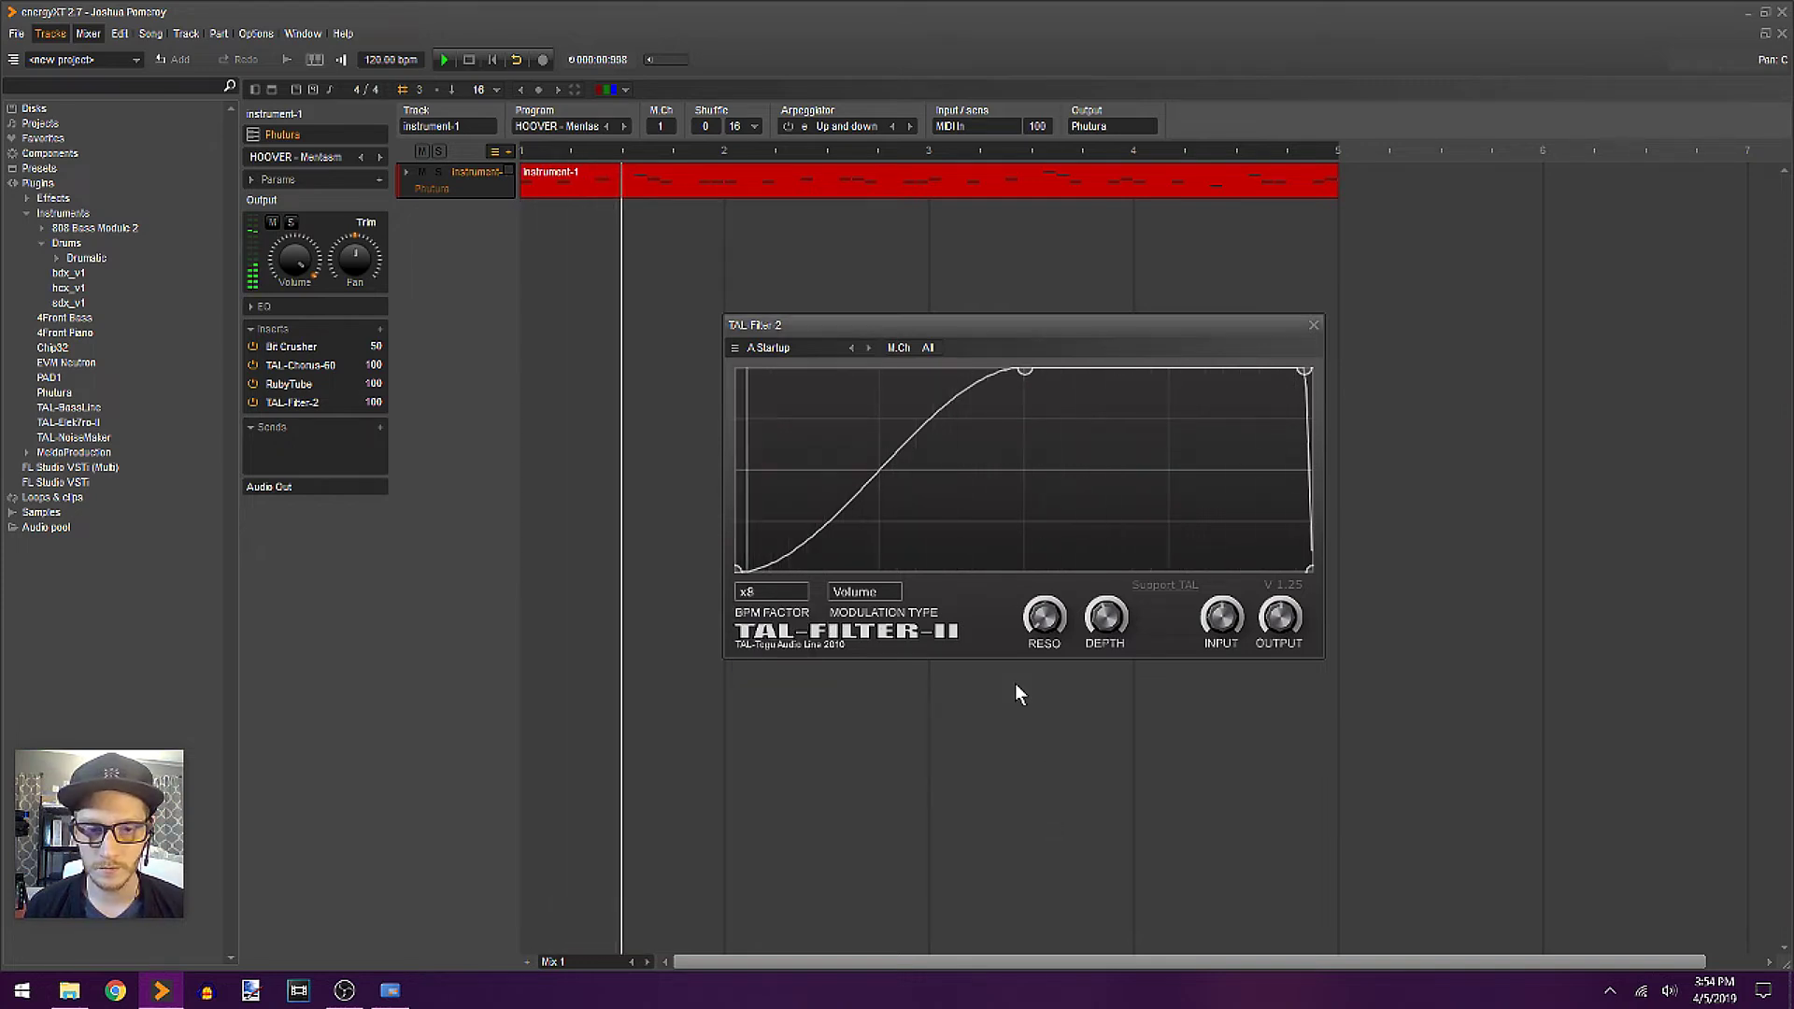
{"action": "left_click", "coordinate": [771, 592]}
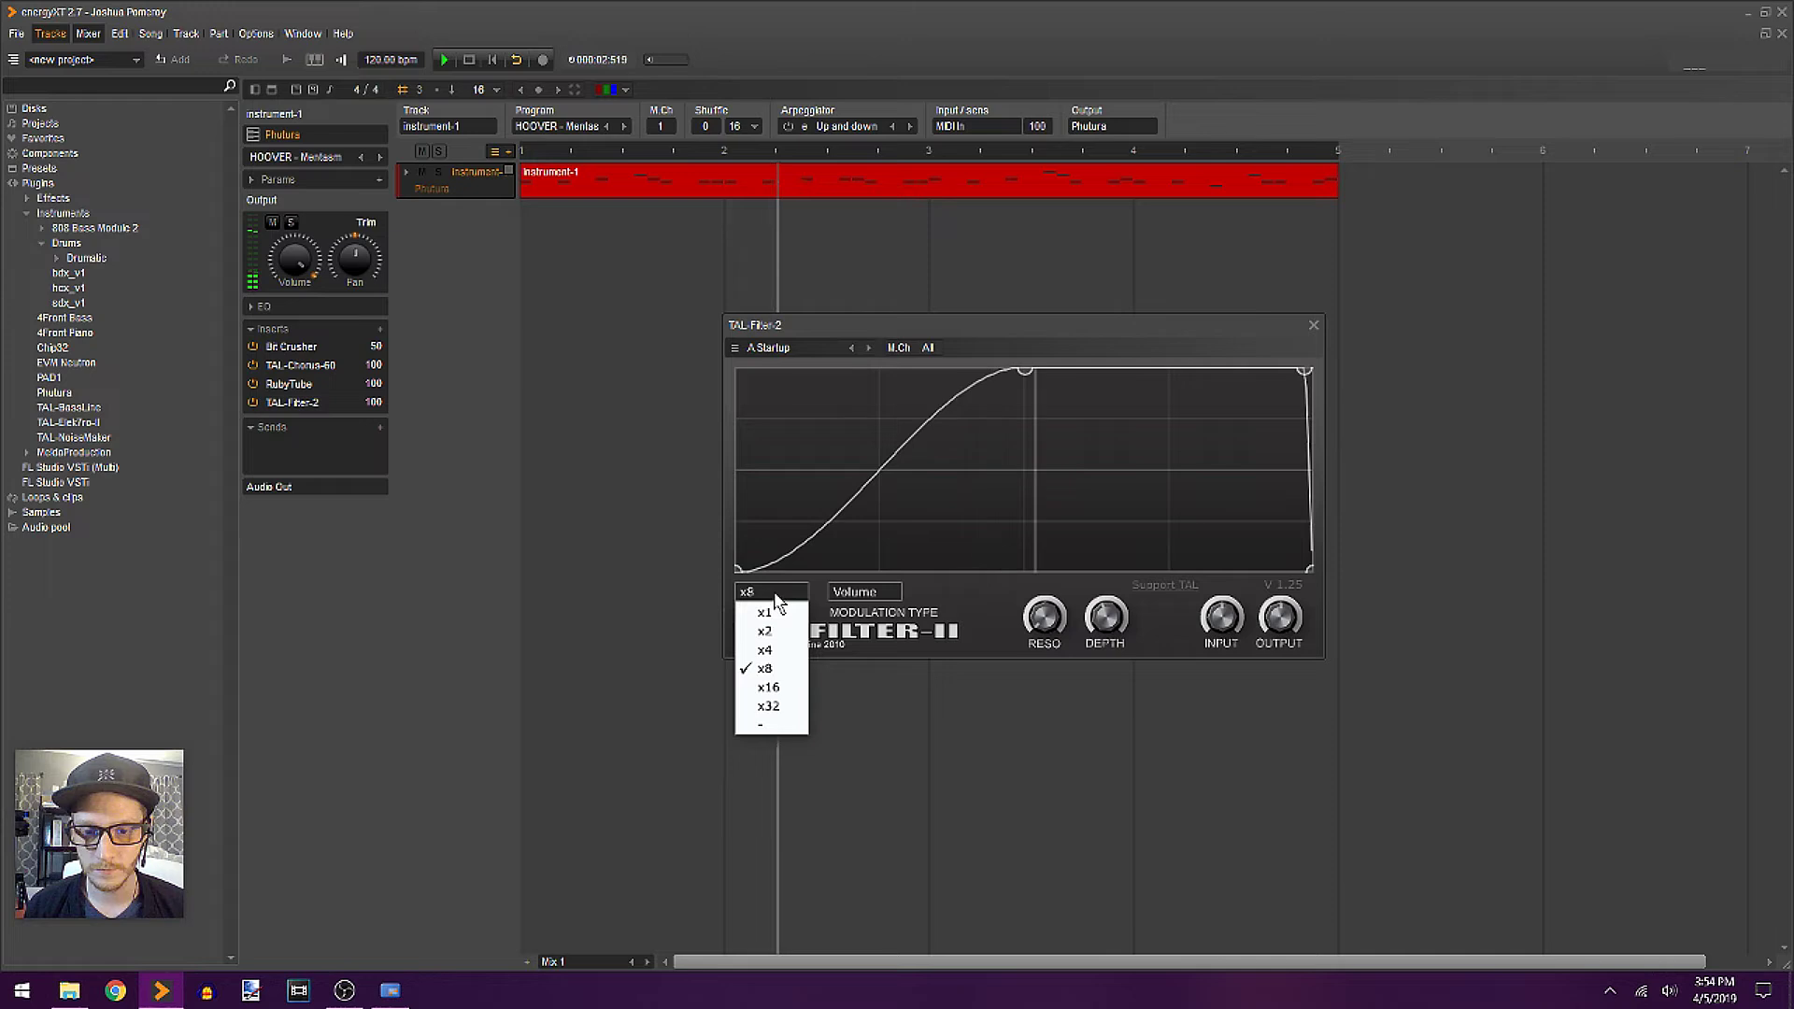
{"action": "left_click", "coordinate": [783, 689]}
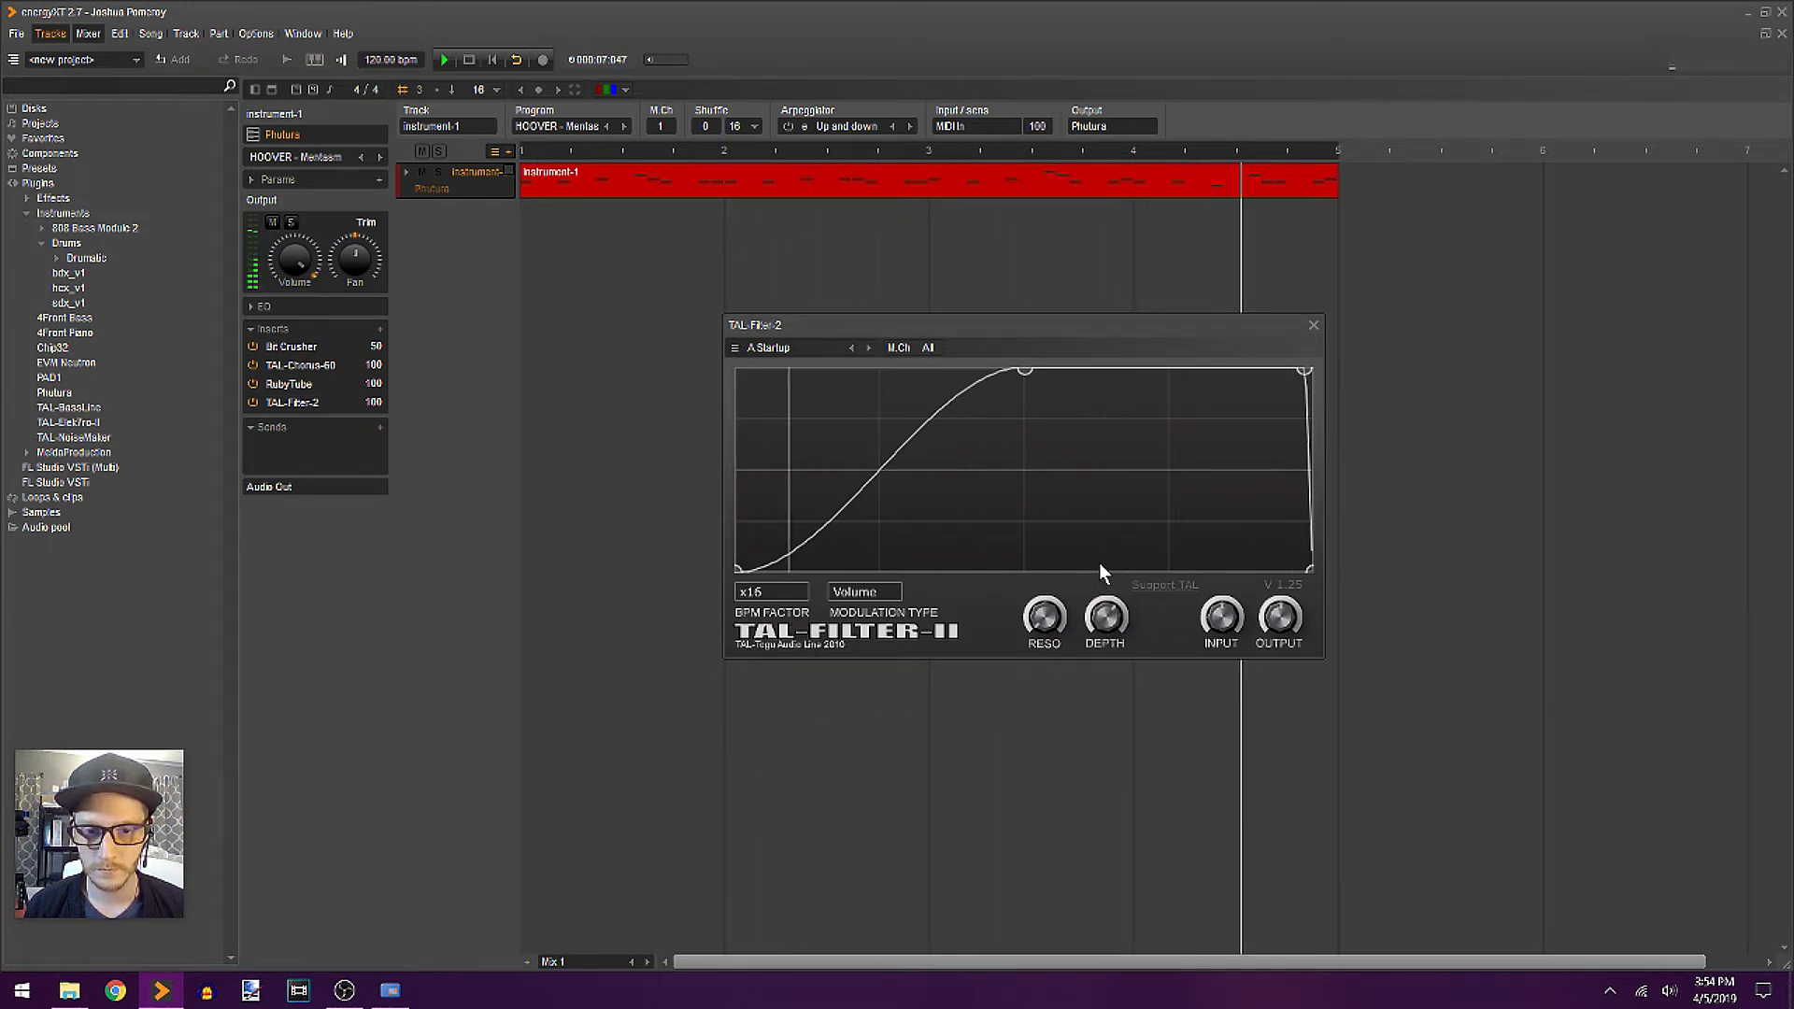
{"action": "left_click", "coordinate": [772, 591]}
{"action": "left_click", "coordinate": [774, 669]}
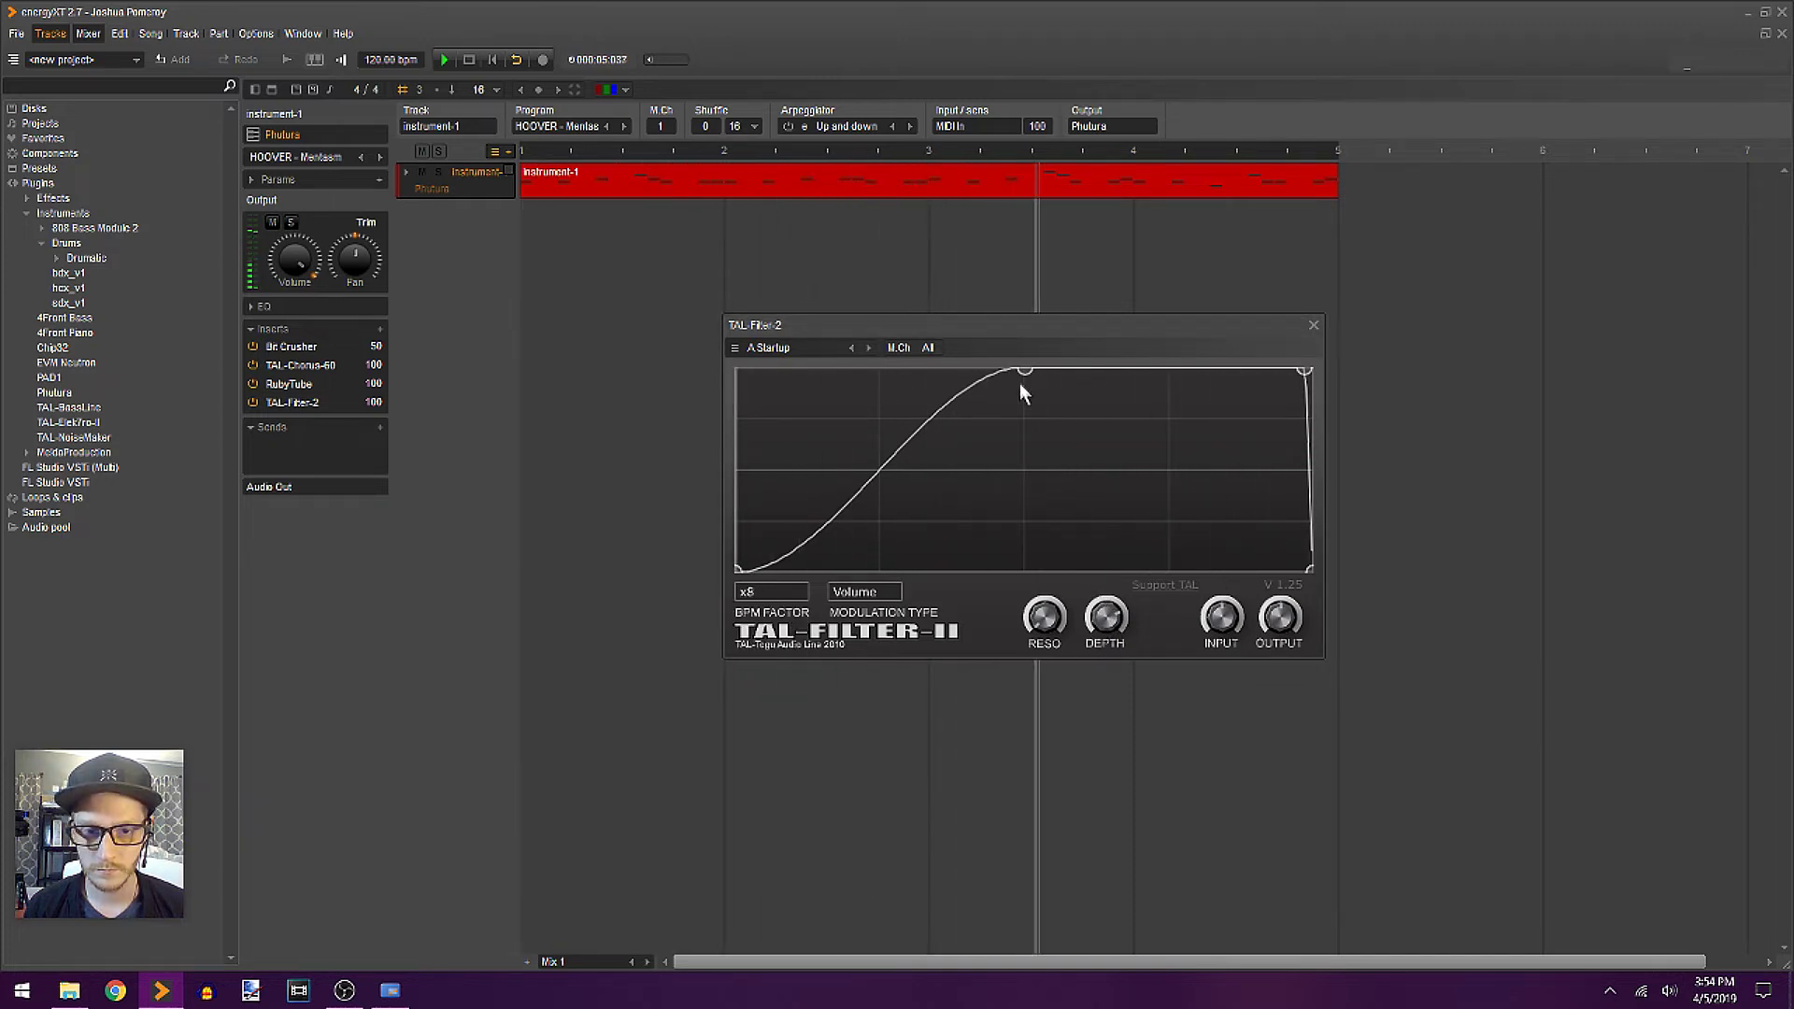
- Set the BPM factor to x16 and reshape the volume curve with a longer rise and a slightly earlier, gentler final drop
{"action": "left_click_drag", "start_coordinate": [1025, 370], "coordinate": [1172, 313]}
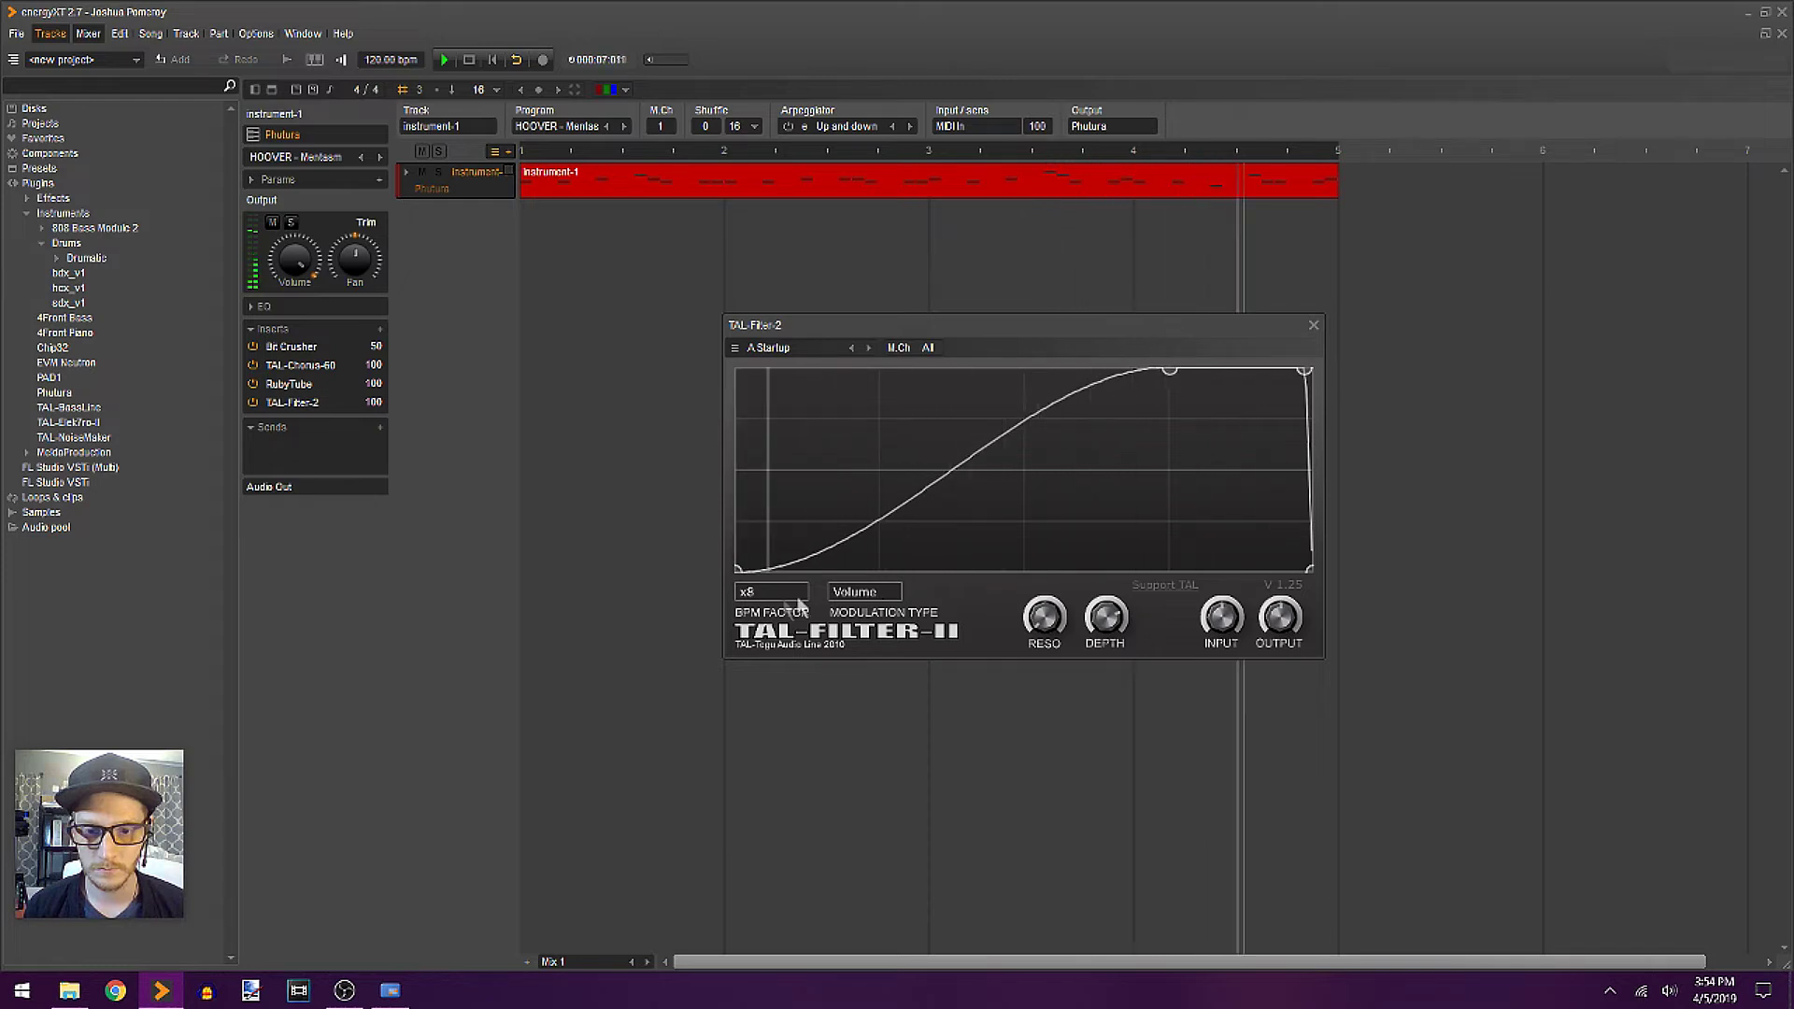
{"action": "left_click", "coordinate": [789, 599]}
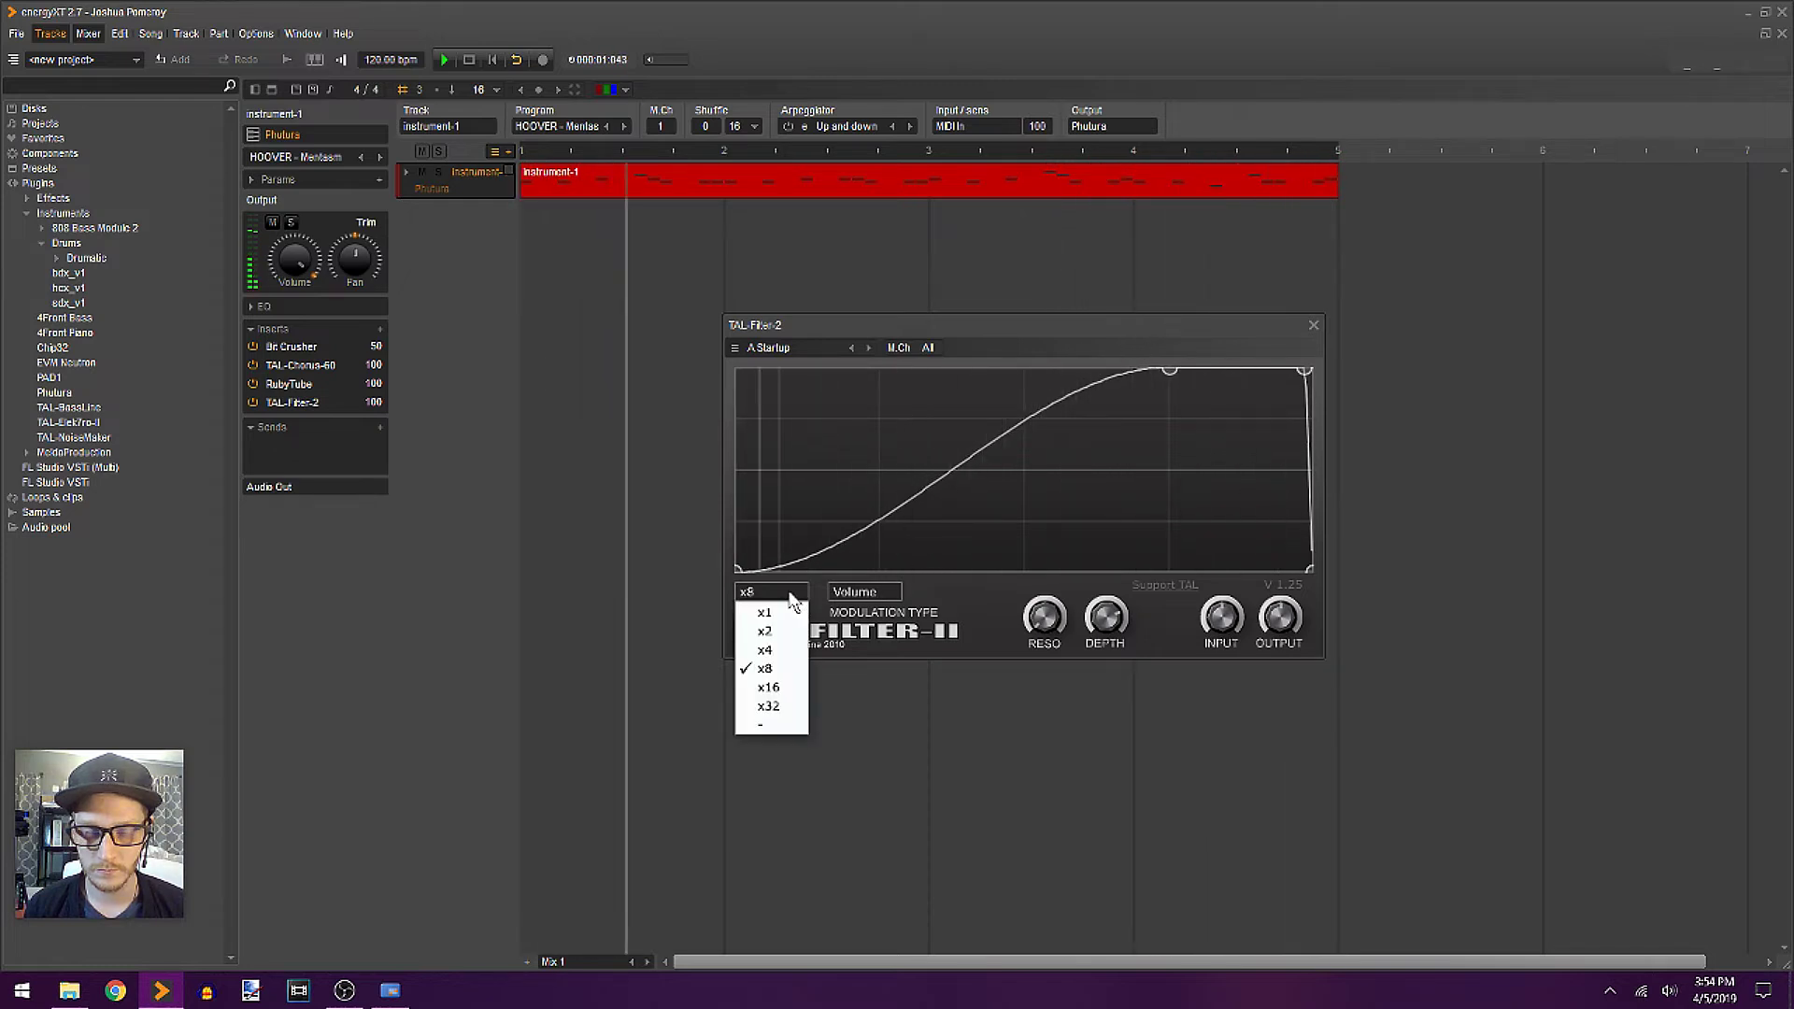
{"action": "left_click", "coordinate": [792, 699]}
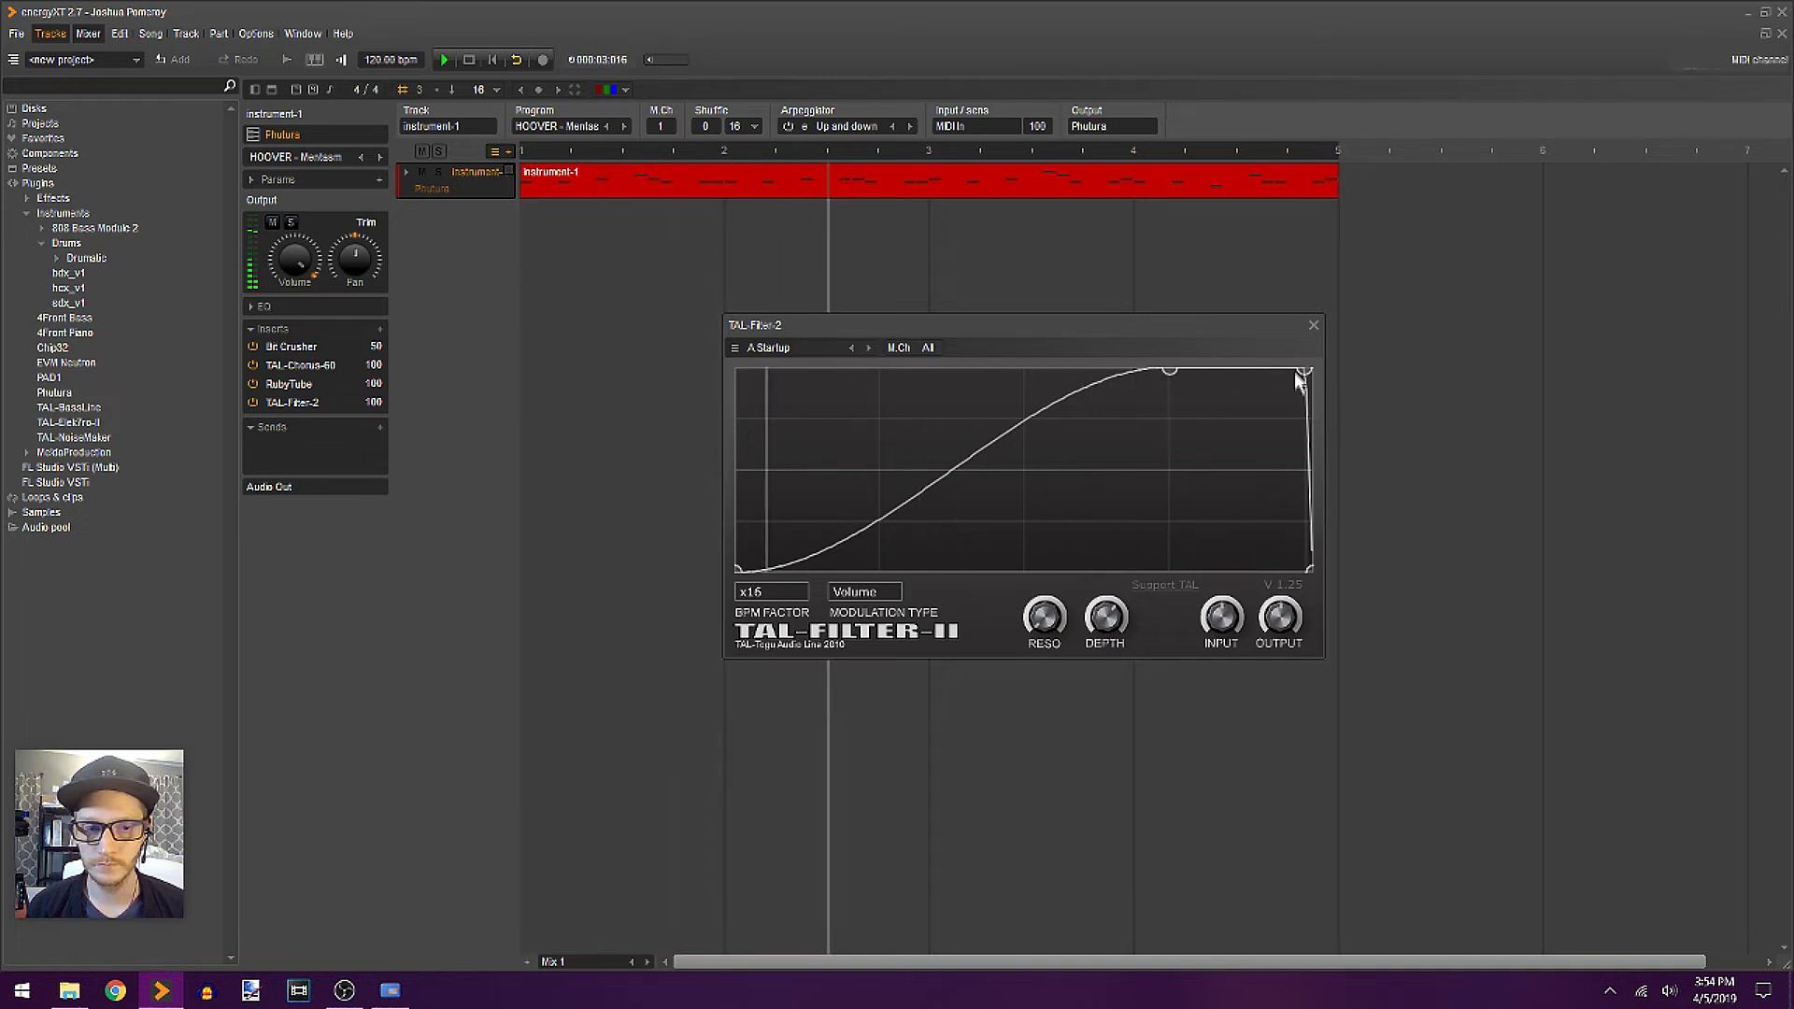
{"action": "mouse_move", "coordinate": [1159, 372]}
{"action": "left_mouse_down"}
{"action": "mouse_move", "coordinate": [1060, 366]}
{"action": "mouse_move", "coordinate": [1140, 366]}
{"action": "left_mouse_up"}
{"action": "left_click_drag", "start_coordinate": [1305, 370], "coordinate": [1287, 340]}
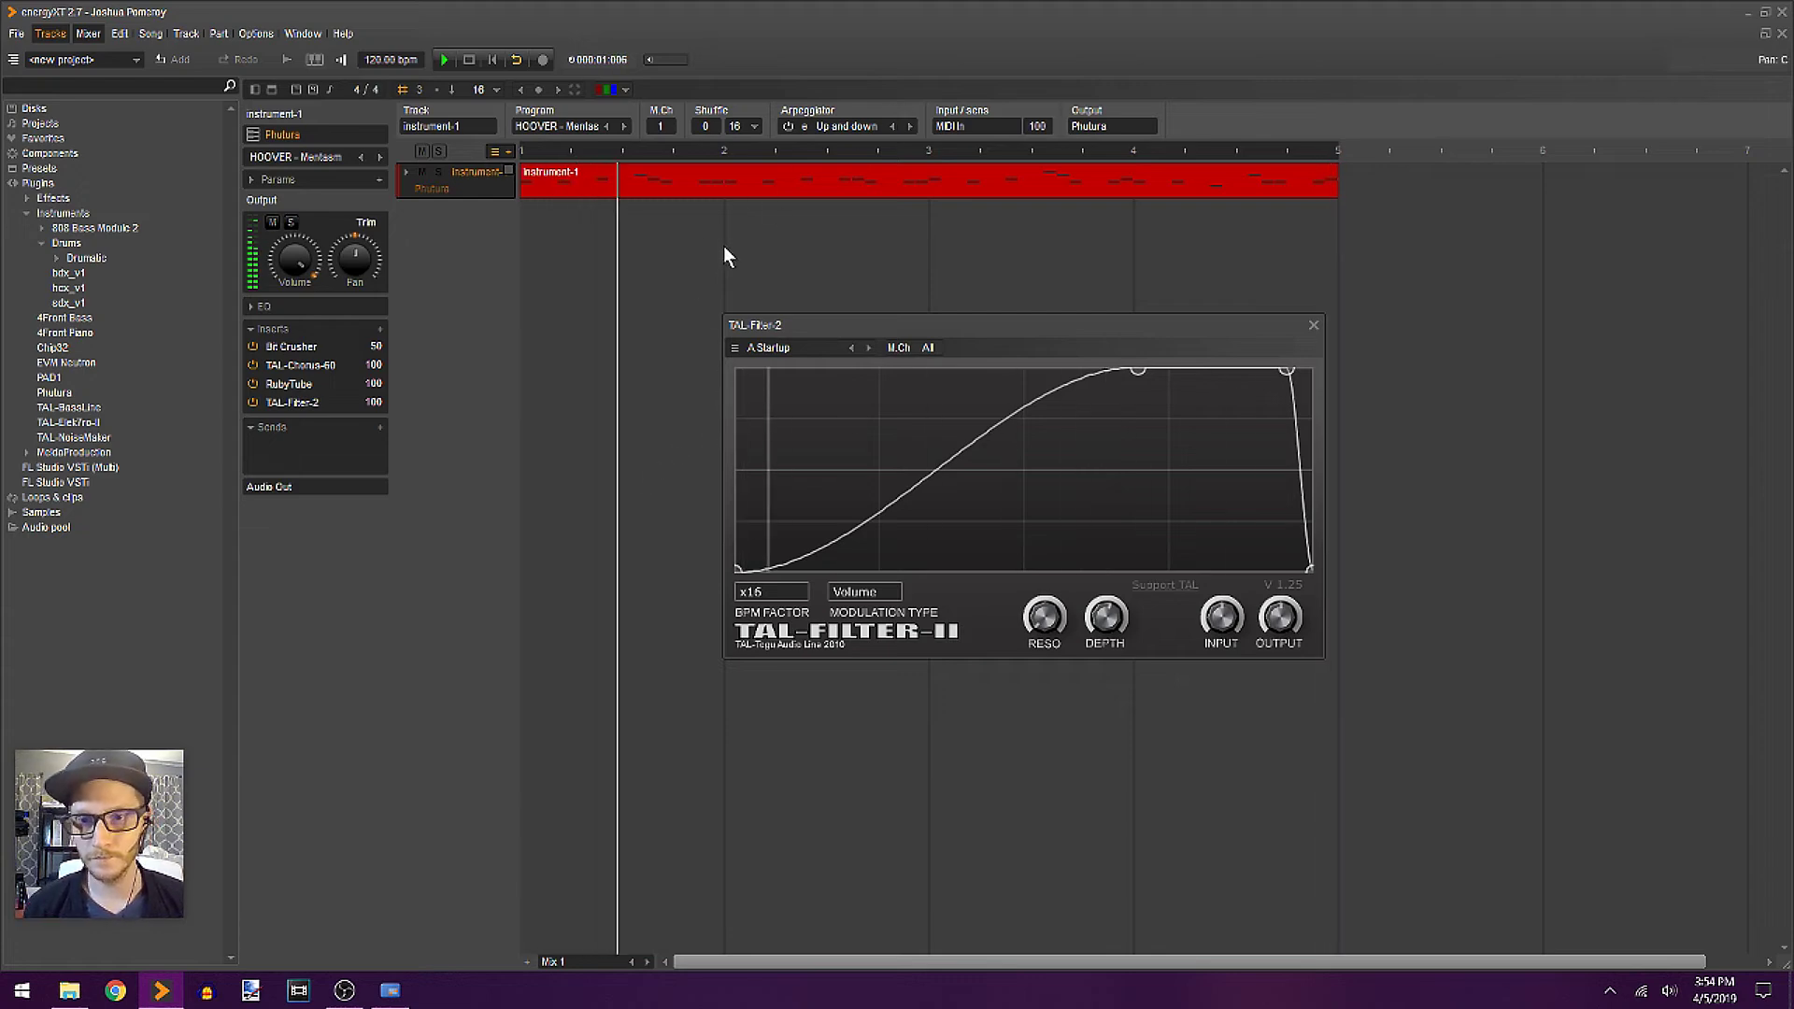
- Stop and replay the riff from the start to listen to the volume pumping effect
{"action": "key", "text": "space"}
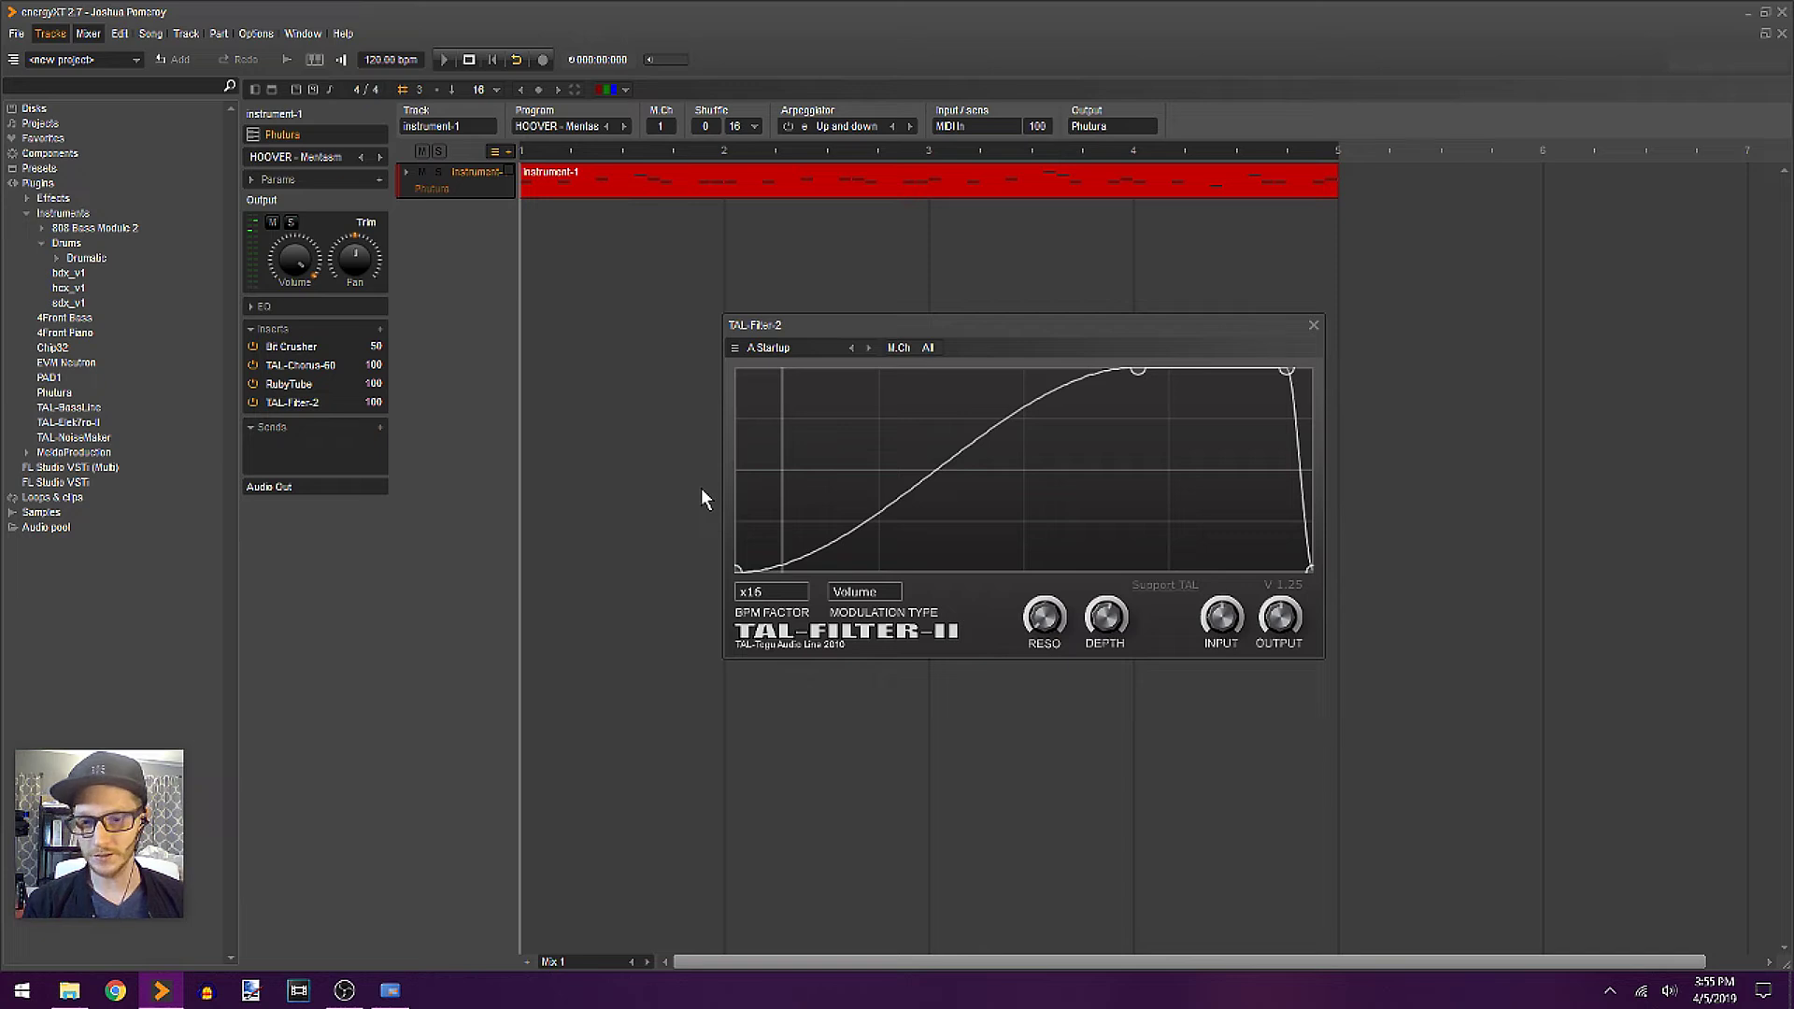
{"action": "key", "text": "space"}
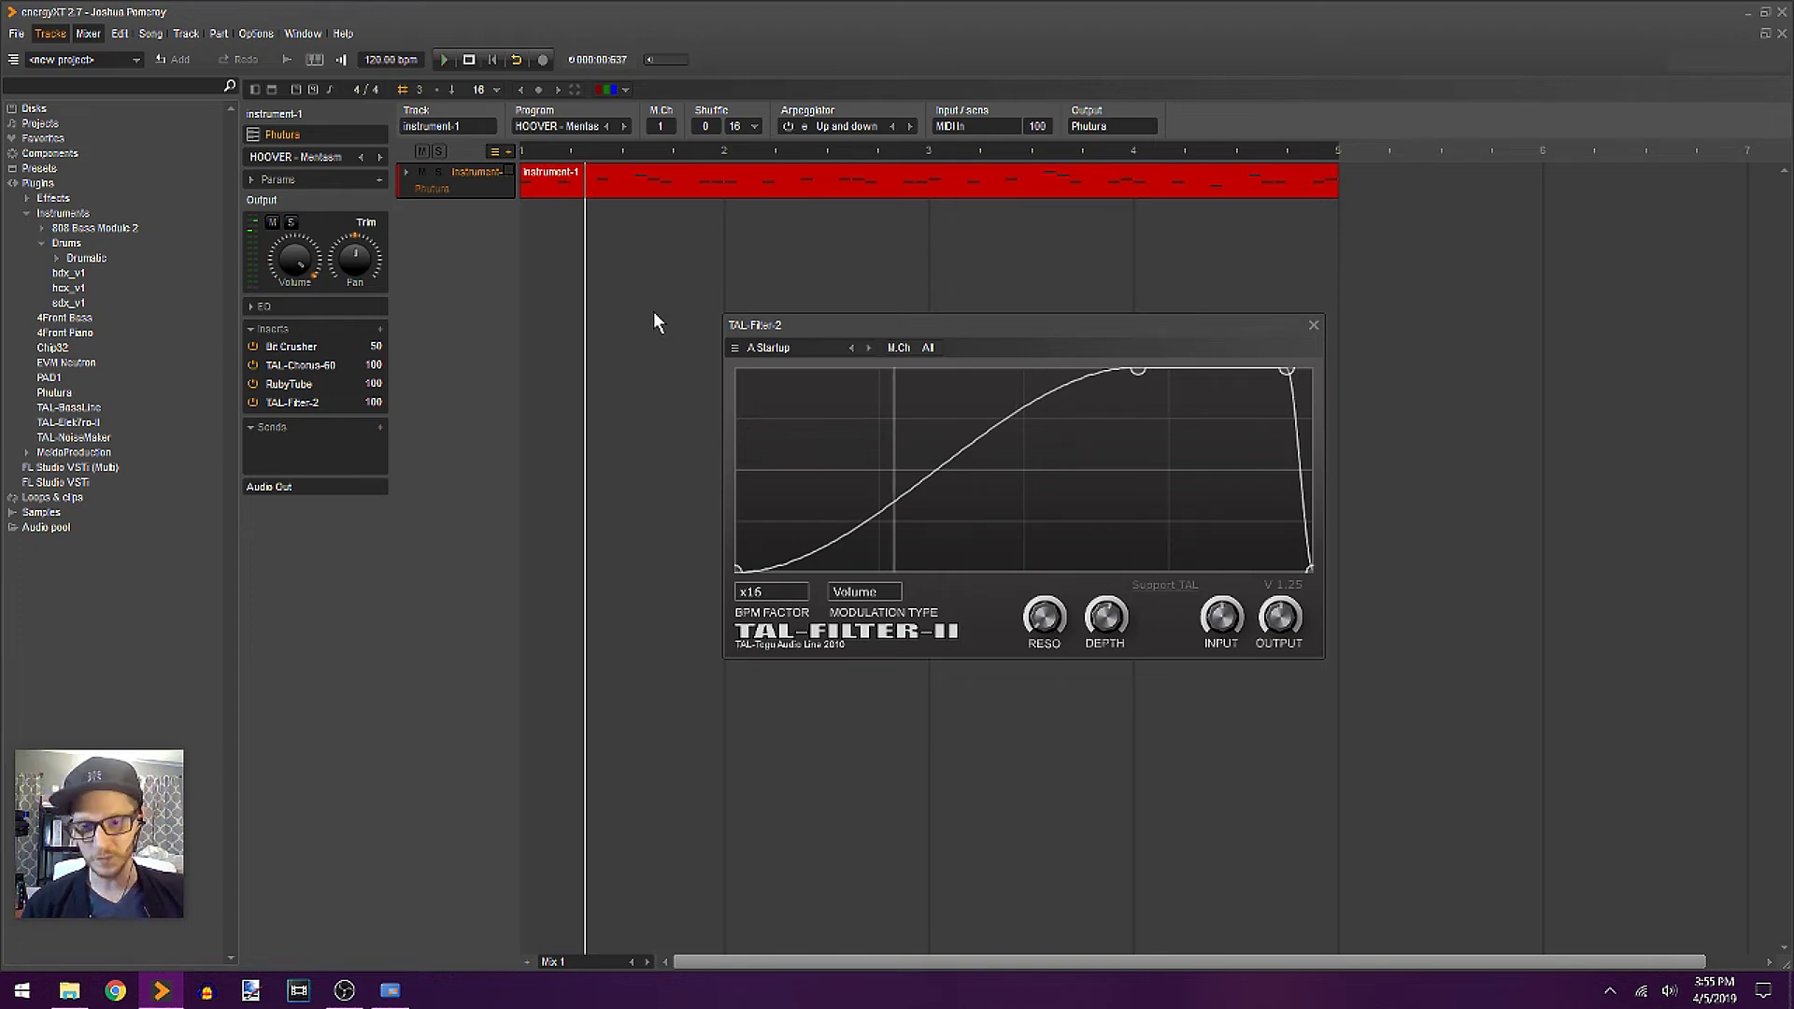
{"action": "key", "text": "space"}
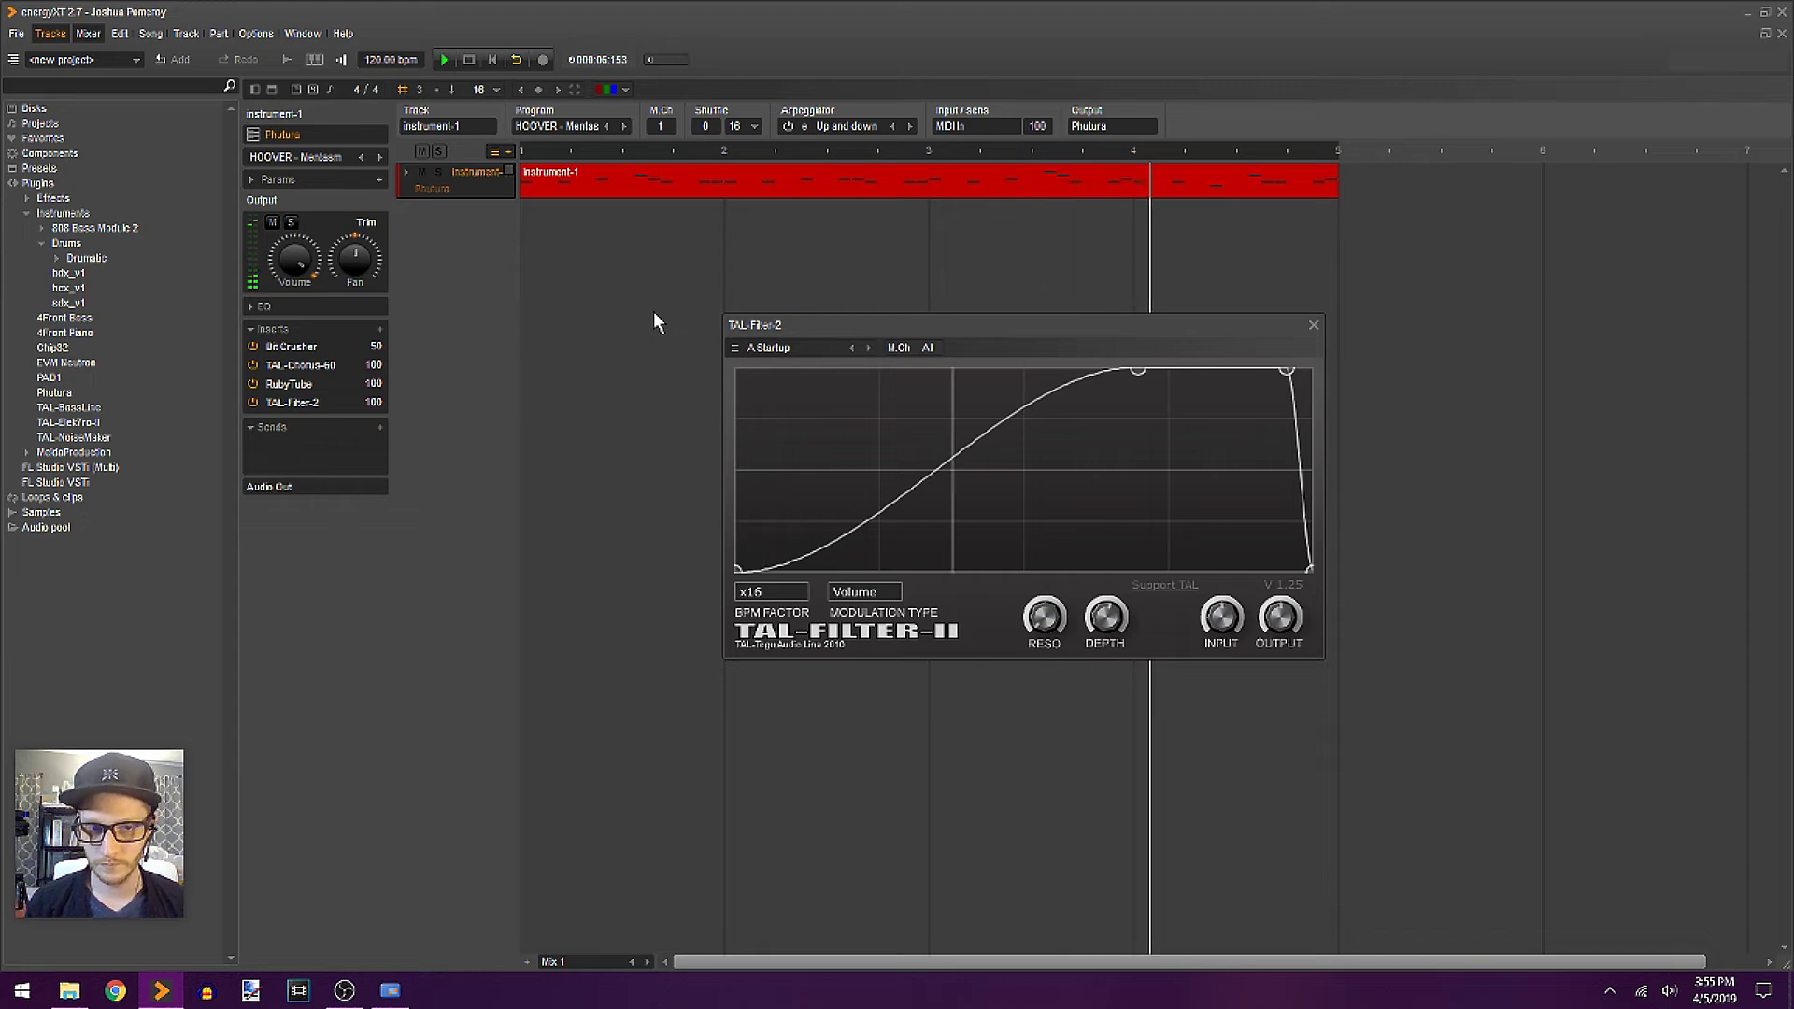
{"action": "key", "text": "space"}
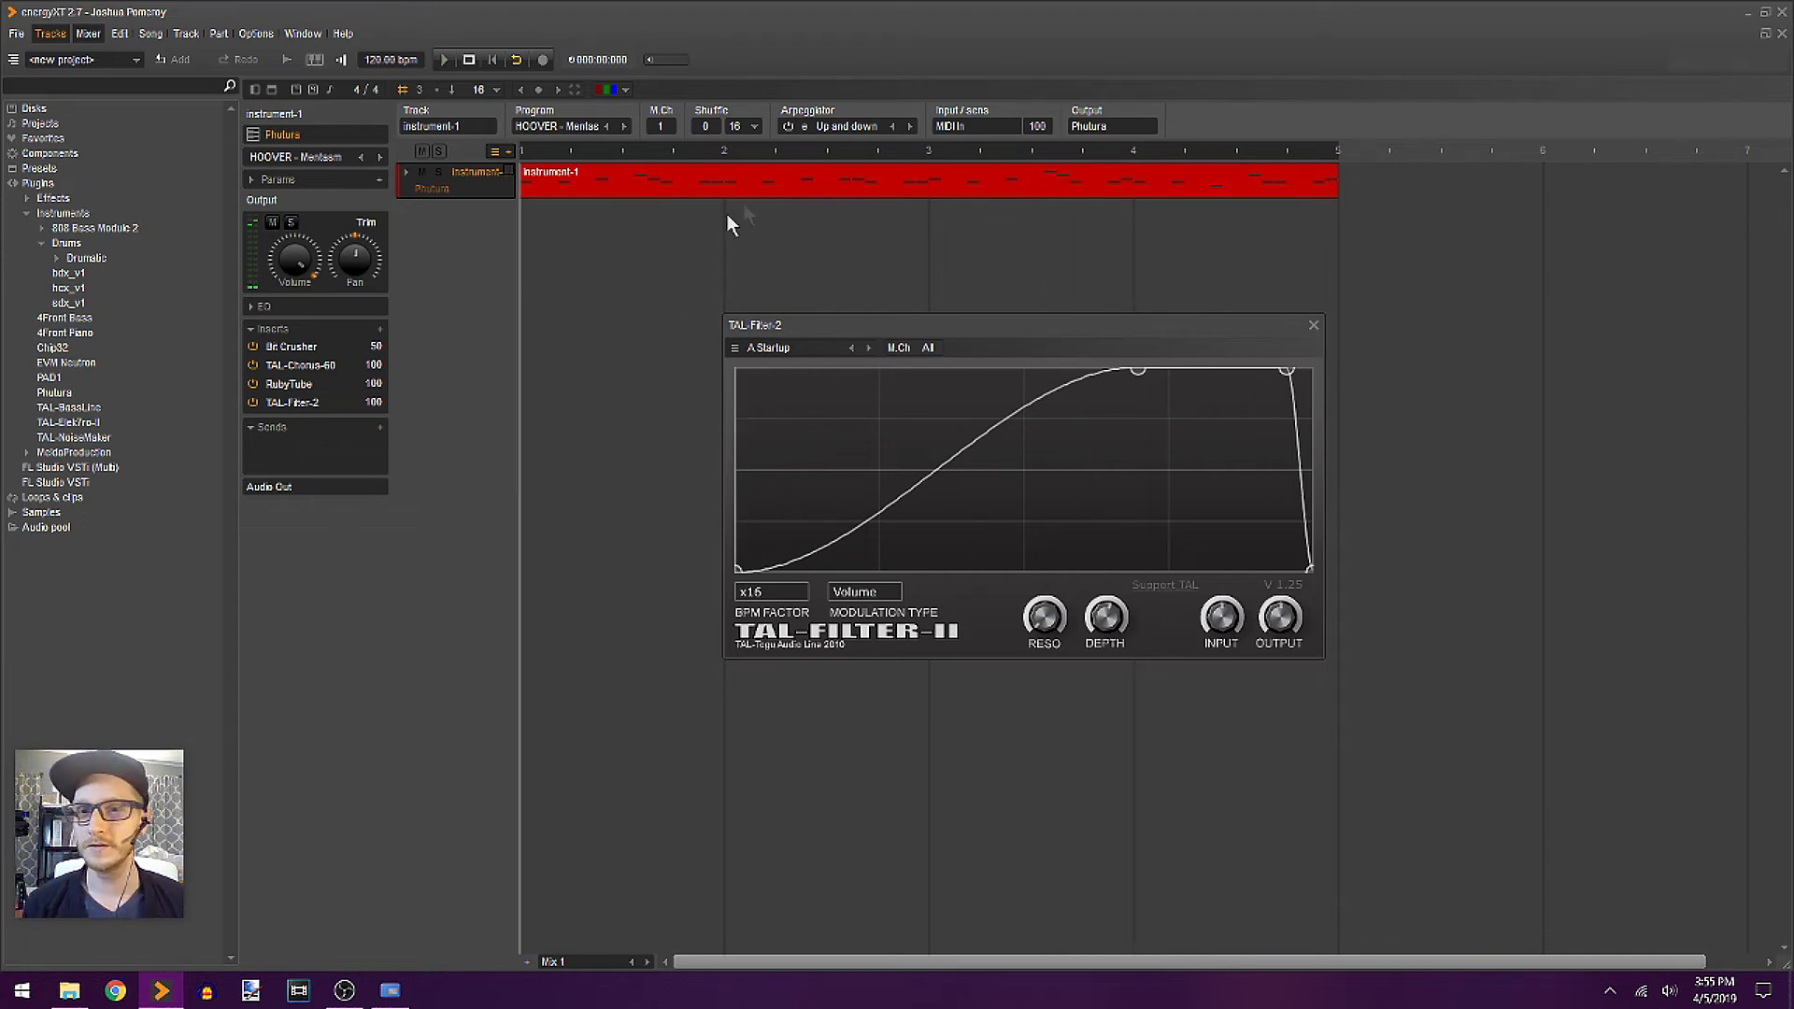
- Select the four-bar riff part and export only that part as a WAV file
{"action": "left_click", "coordinate": [668, 195]}
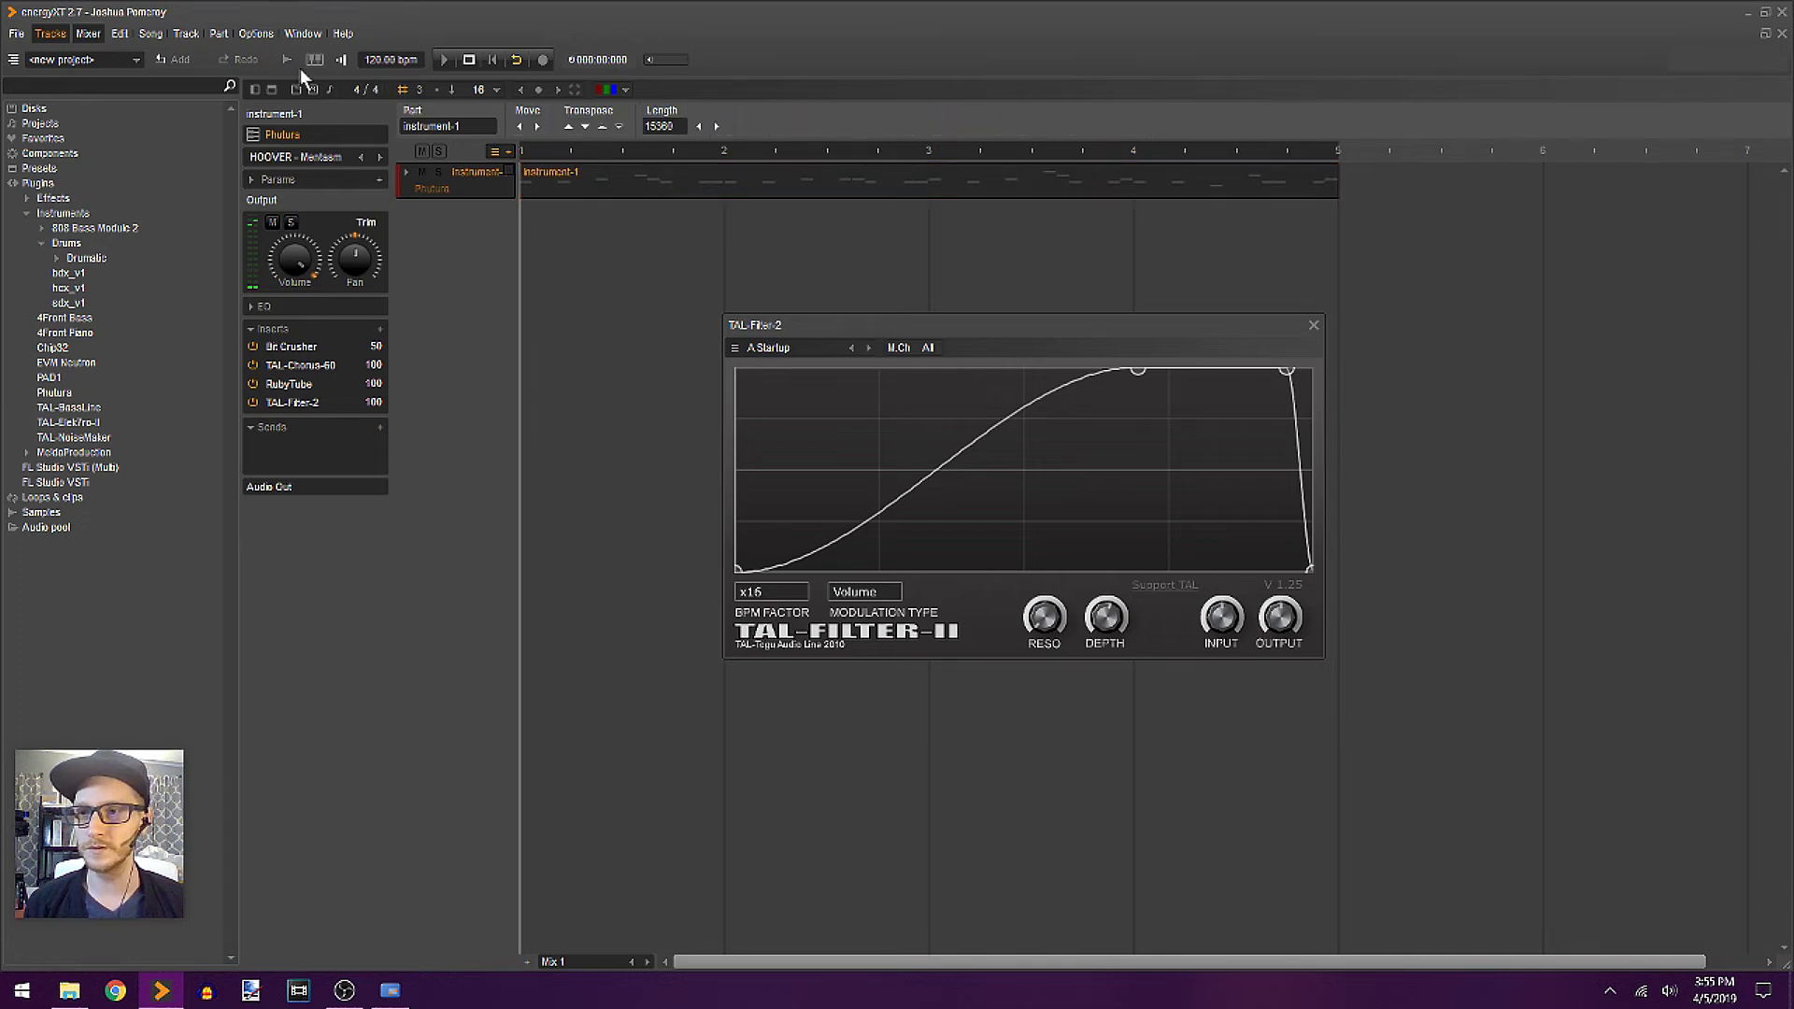
{"action": "key", "text": "F5"}
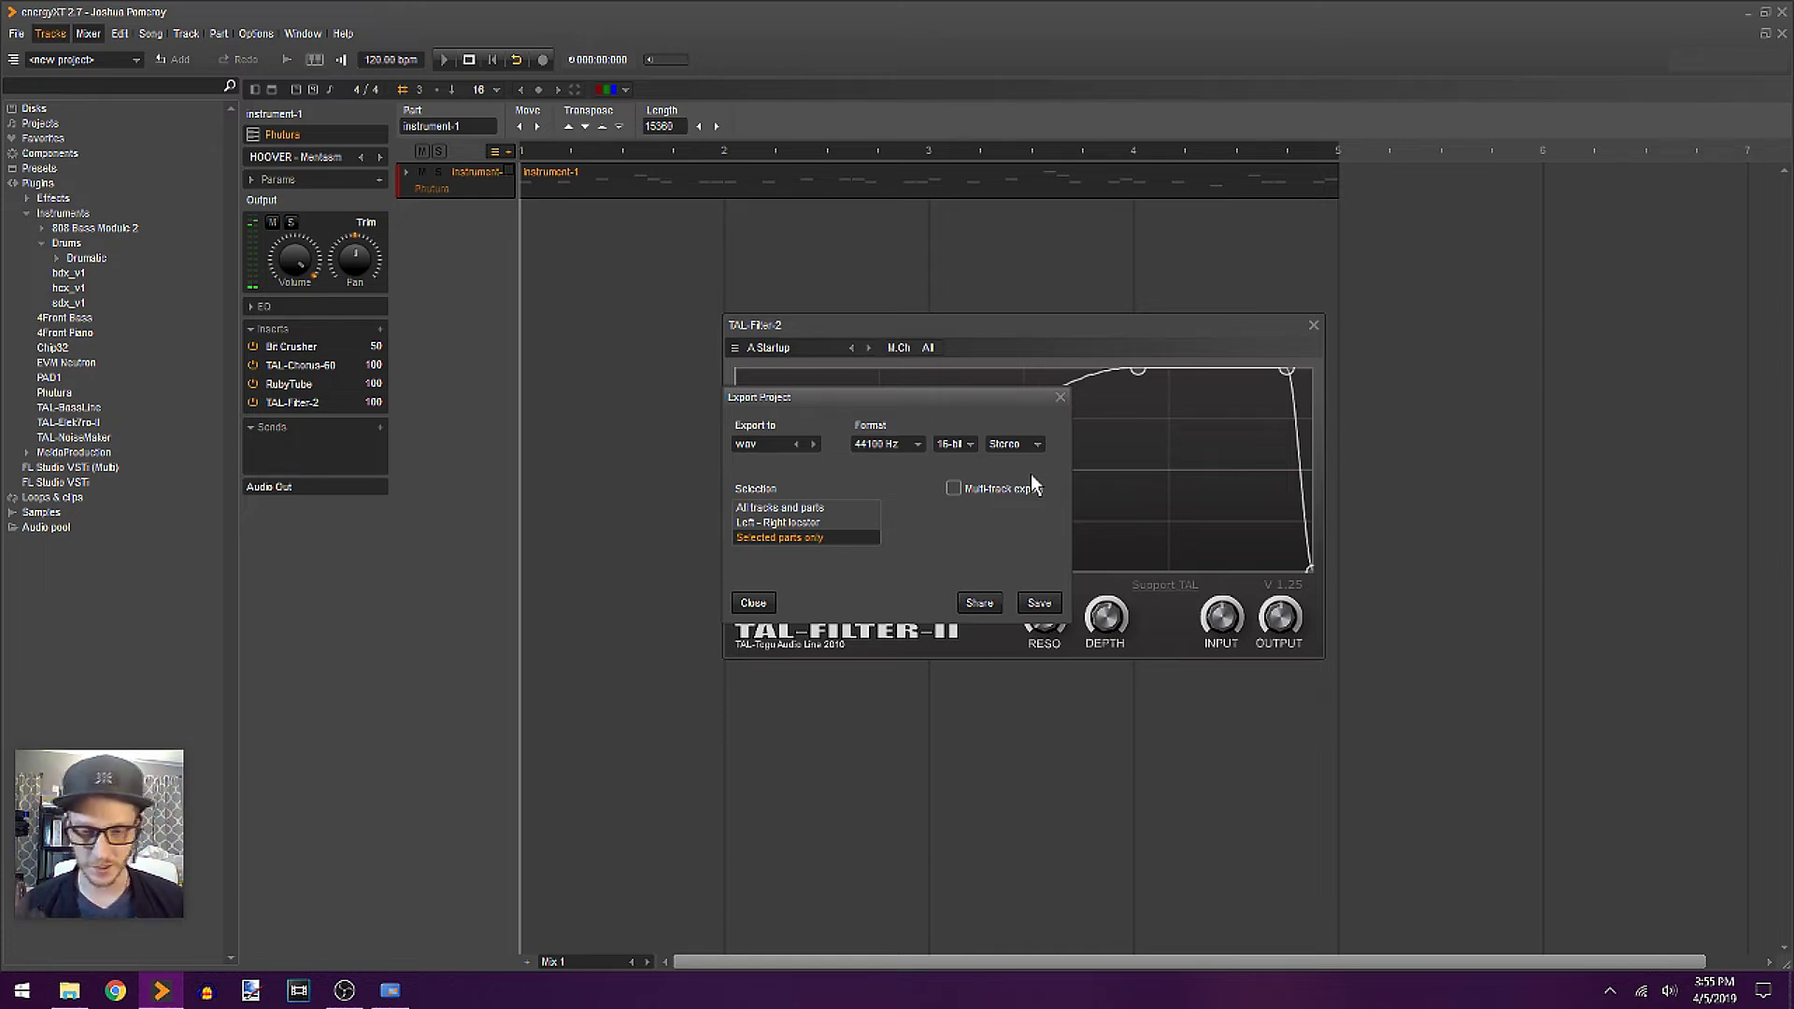
{"action": "key", "text": "Return"}
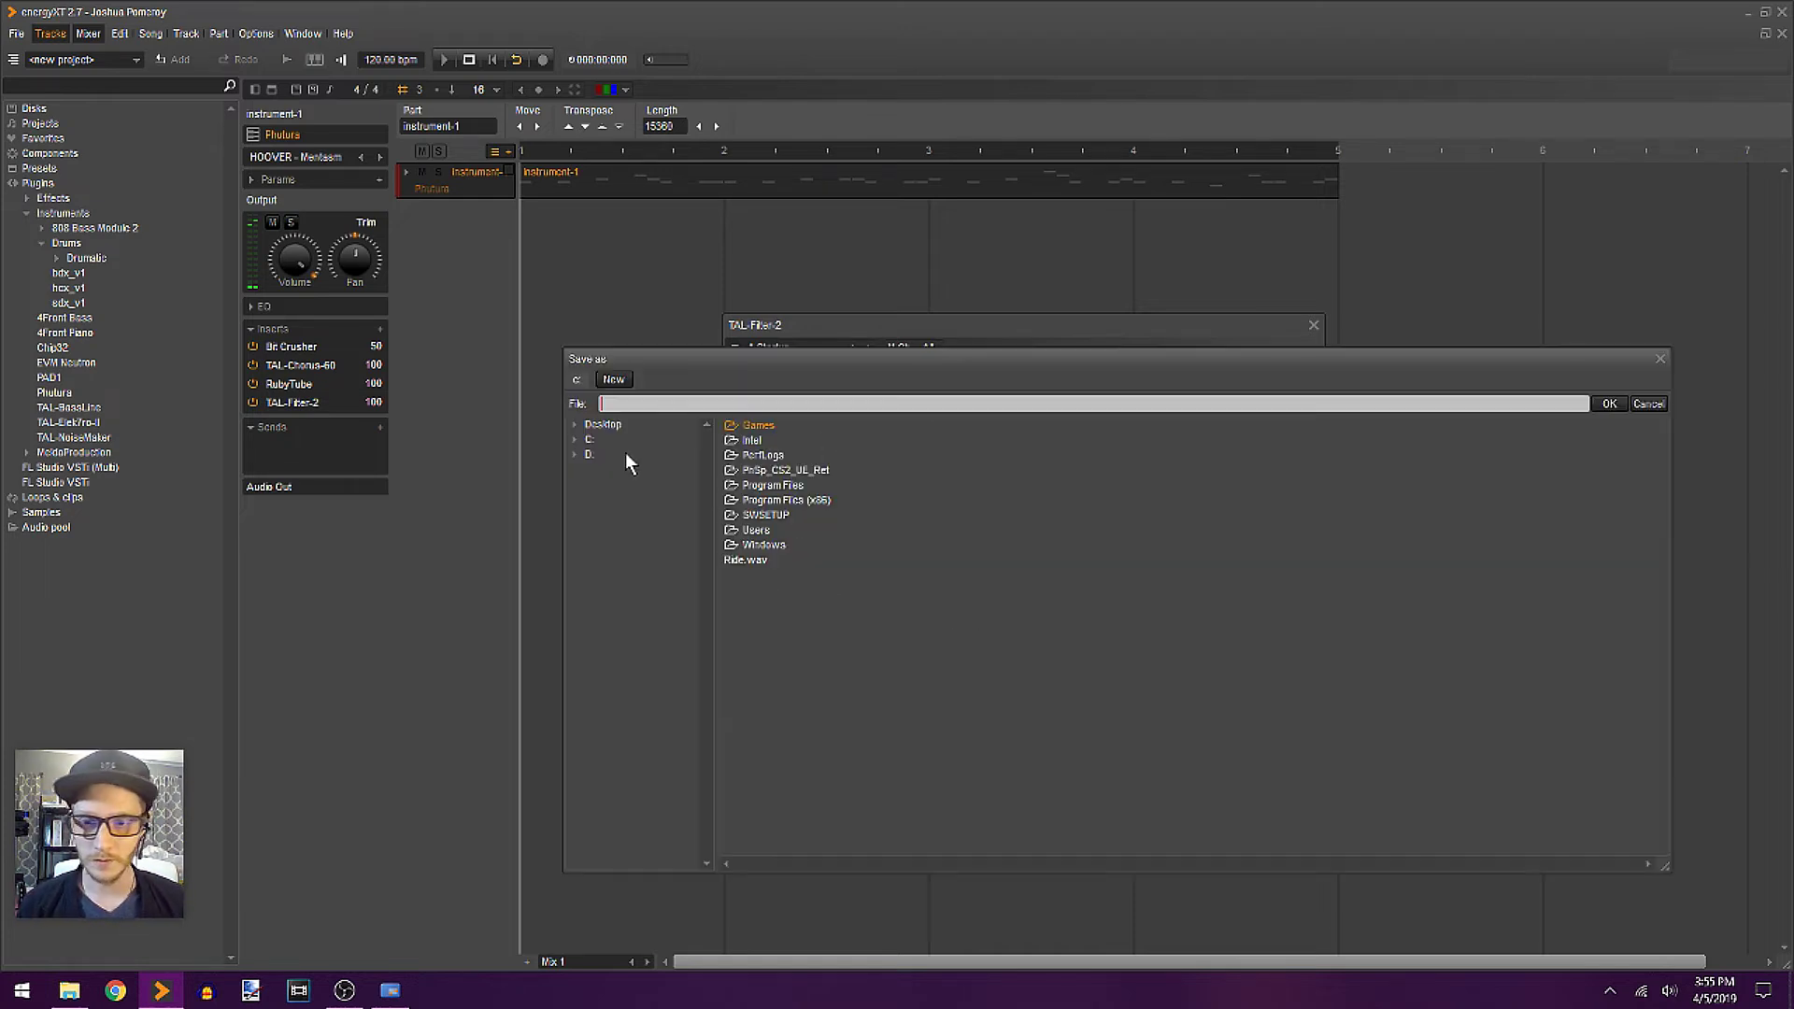
{"action": "key", "text": "Escape"}
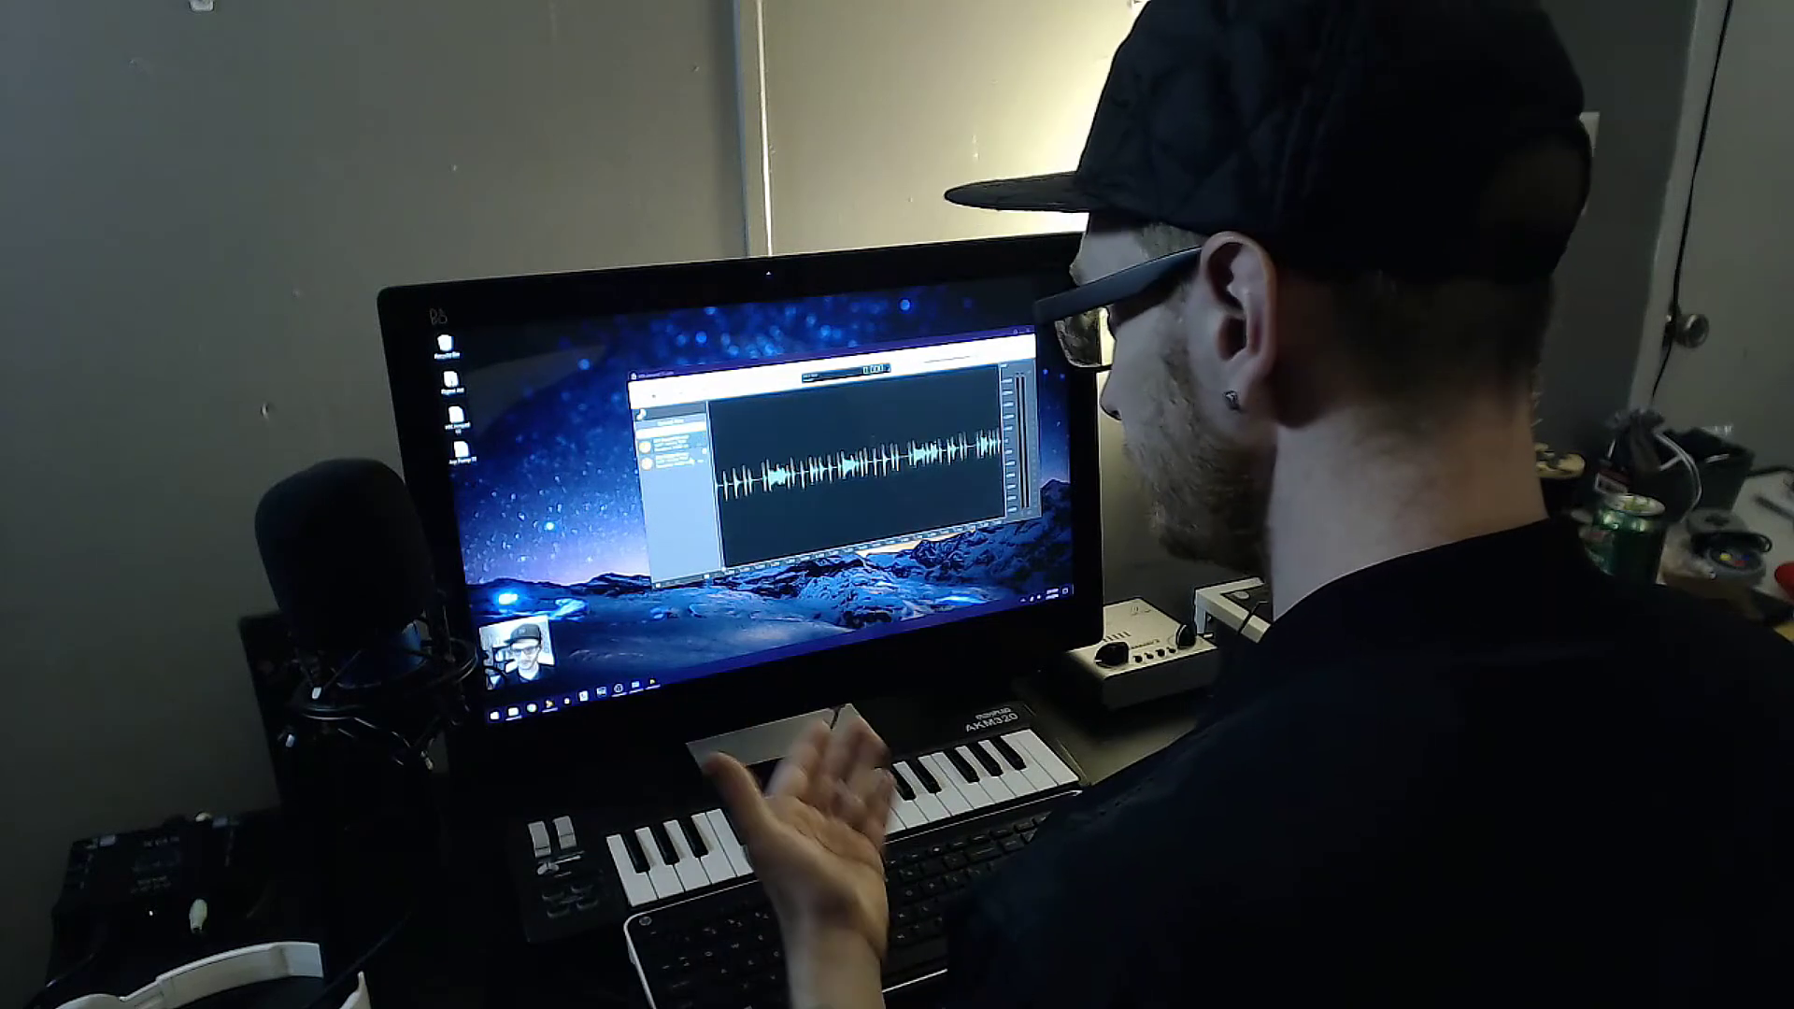
{"action": "key", "text": "space"}
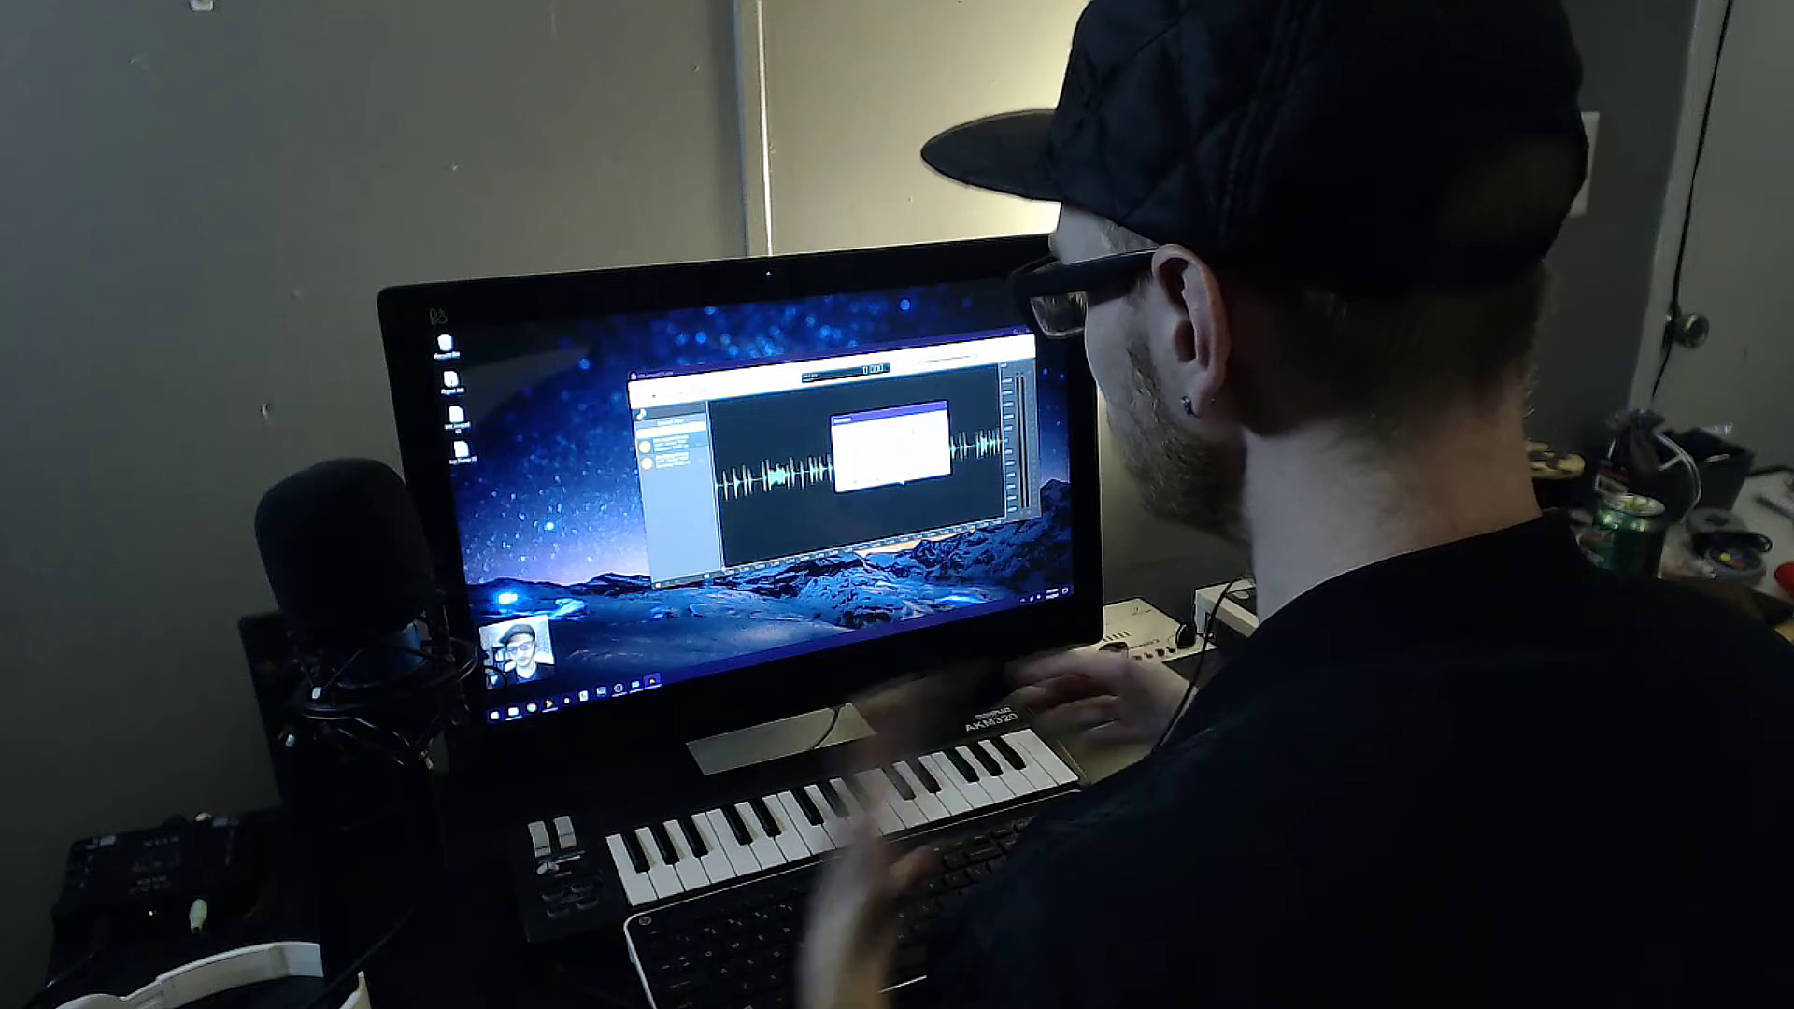
{"action": "key", "text": "Return"}
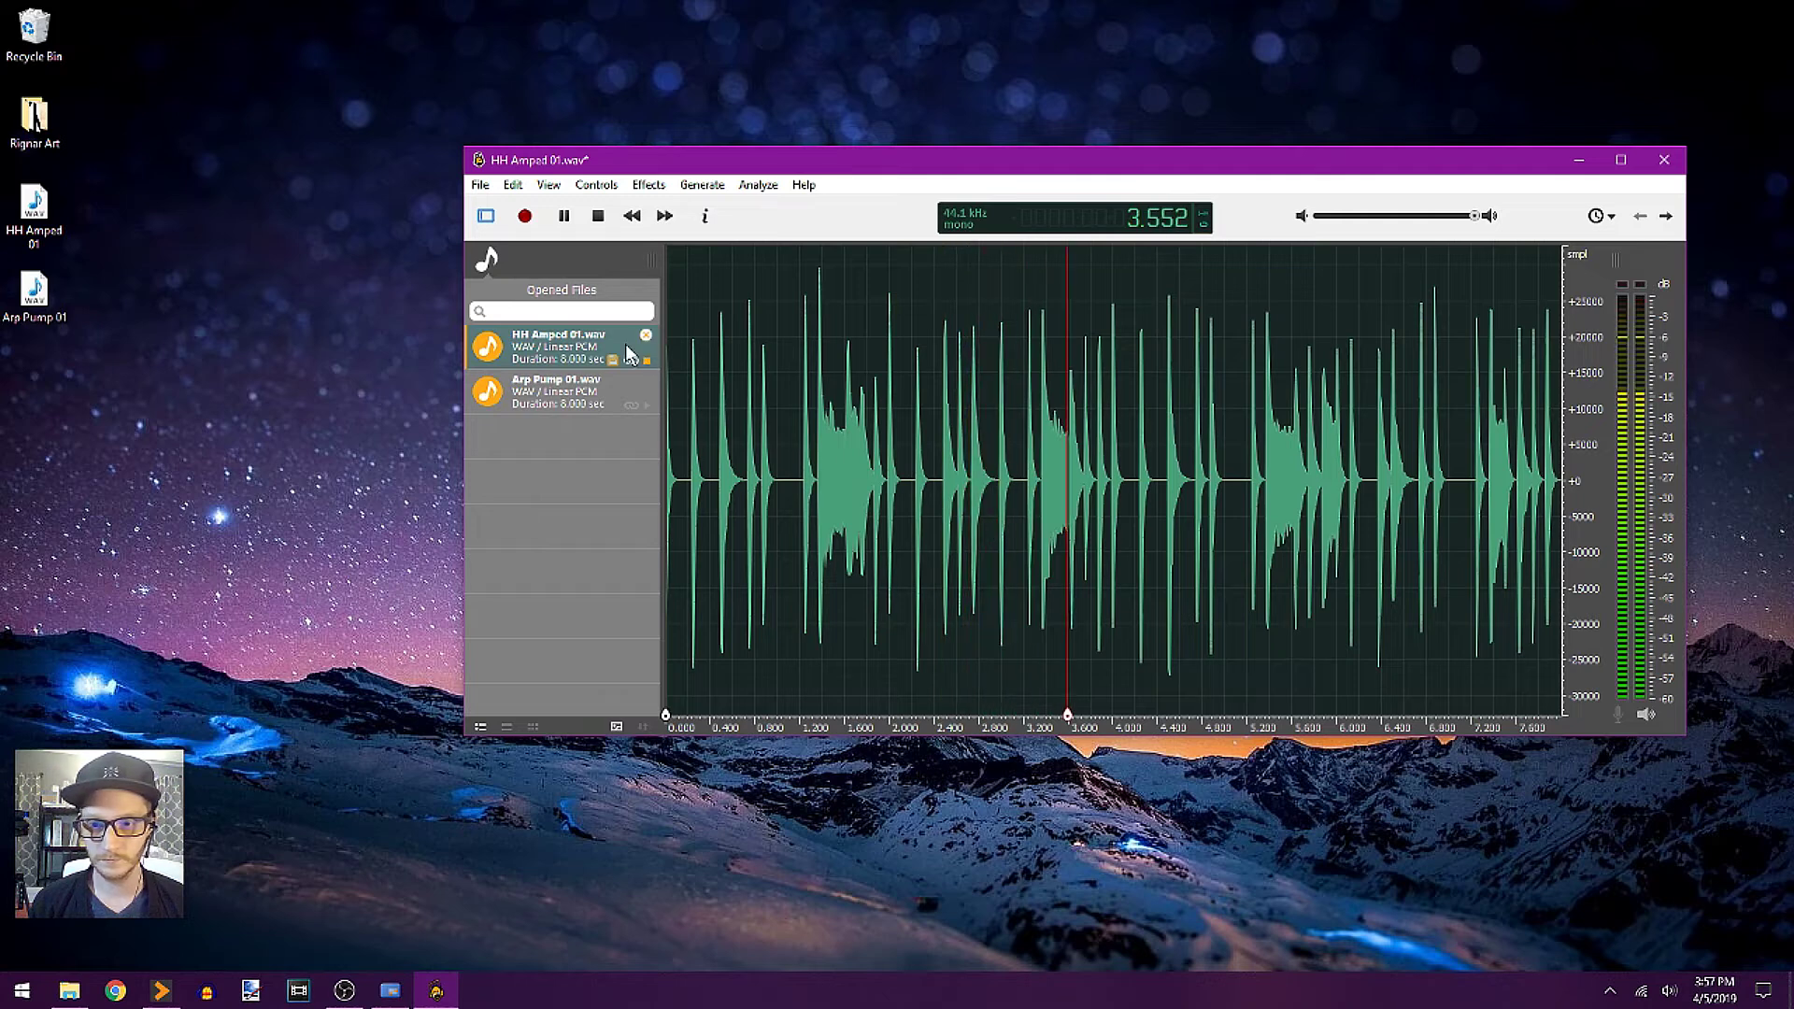
- Switch to Arp Pump 01.wav in the audio editor, audition it and return to its start
{"action": "key", "text": "ctrl+Down"}
{"action": "left_click", "coordinate": [826, 428]}
{"action": "key", "text": "Home"}
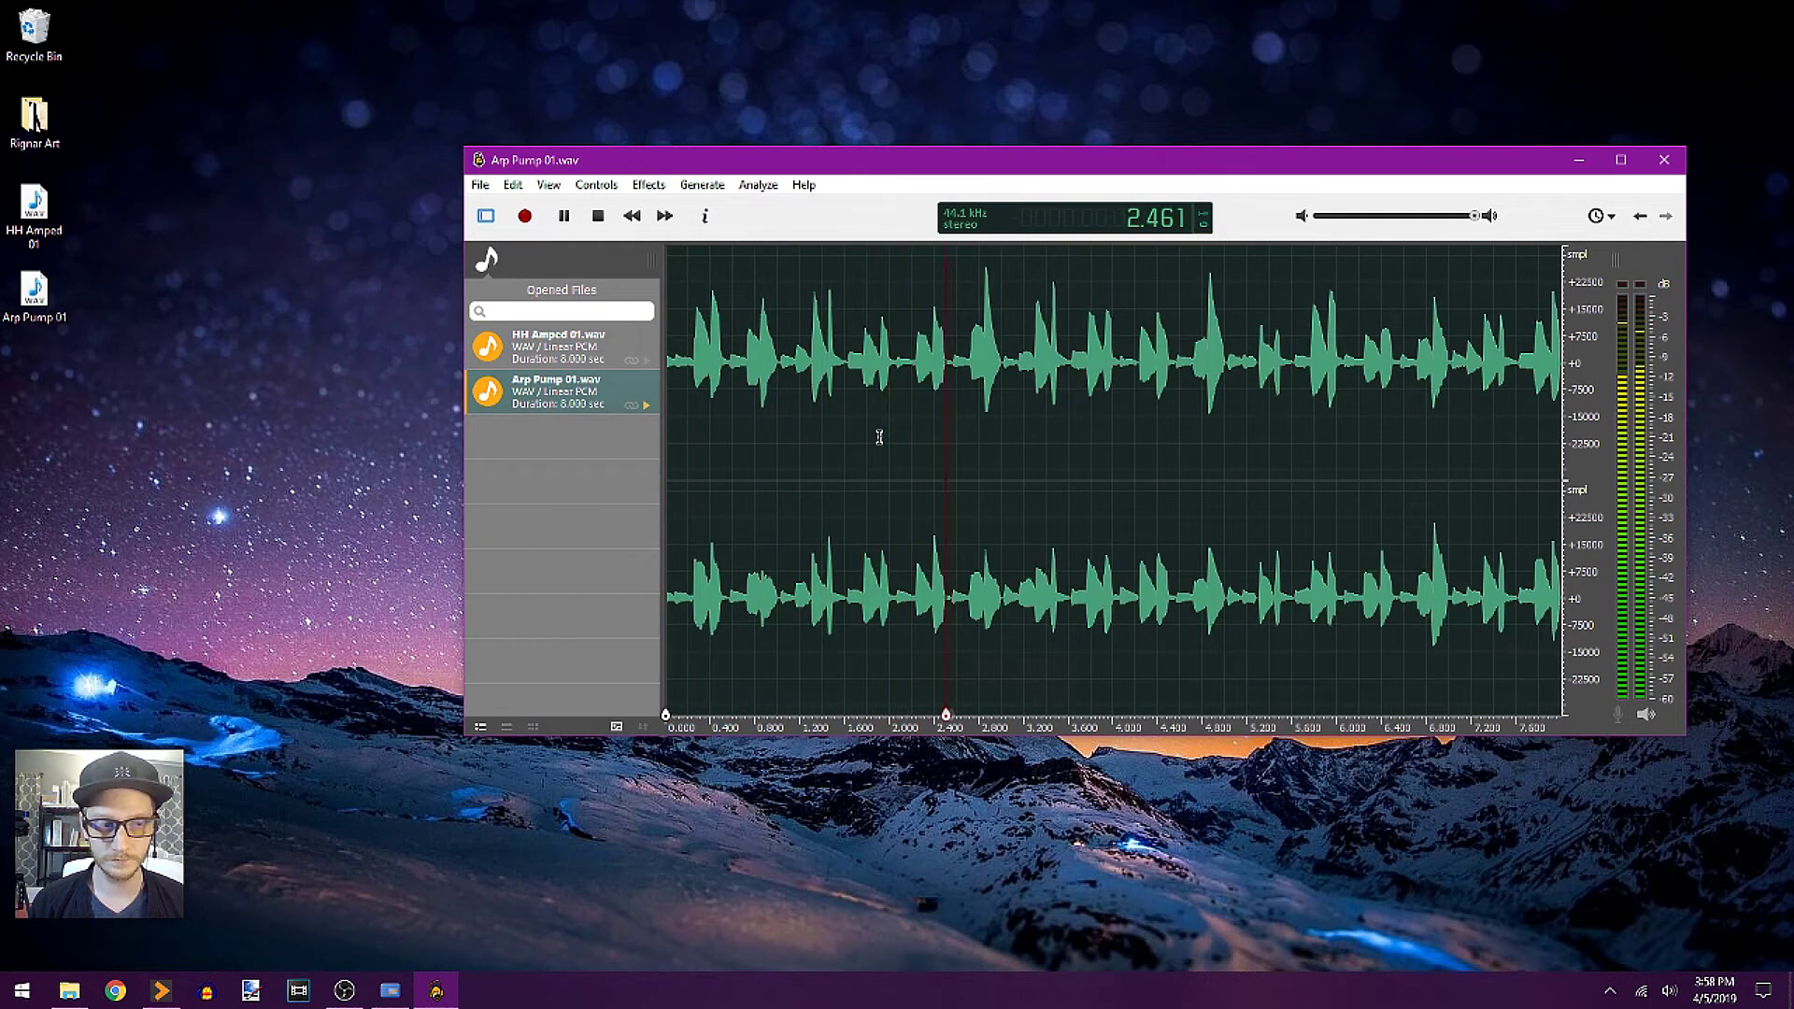
- Repeat the Normalize effect on Arp Pump 01.wav, play the result and save the file
{"action": "left_click", "coordinate": [649, 184]}
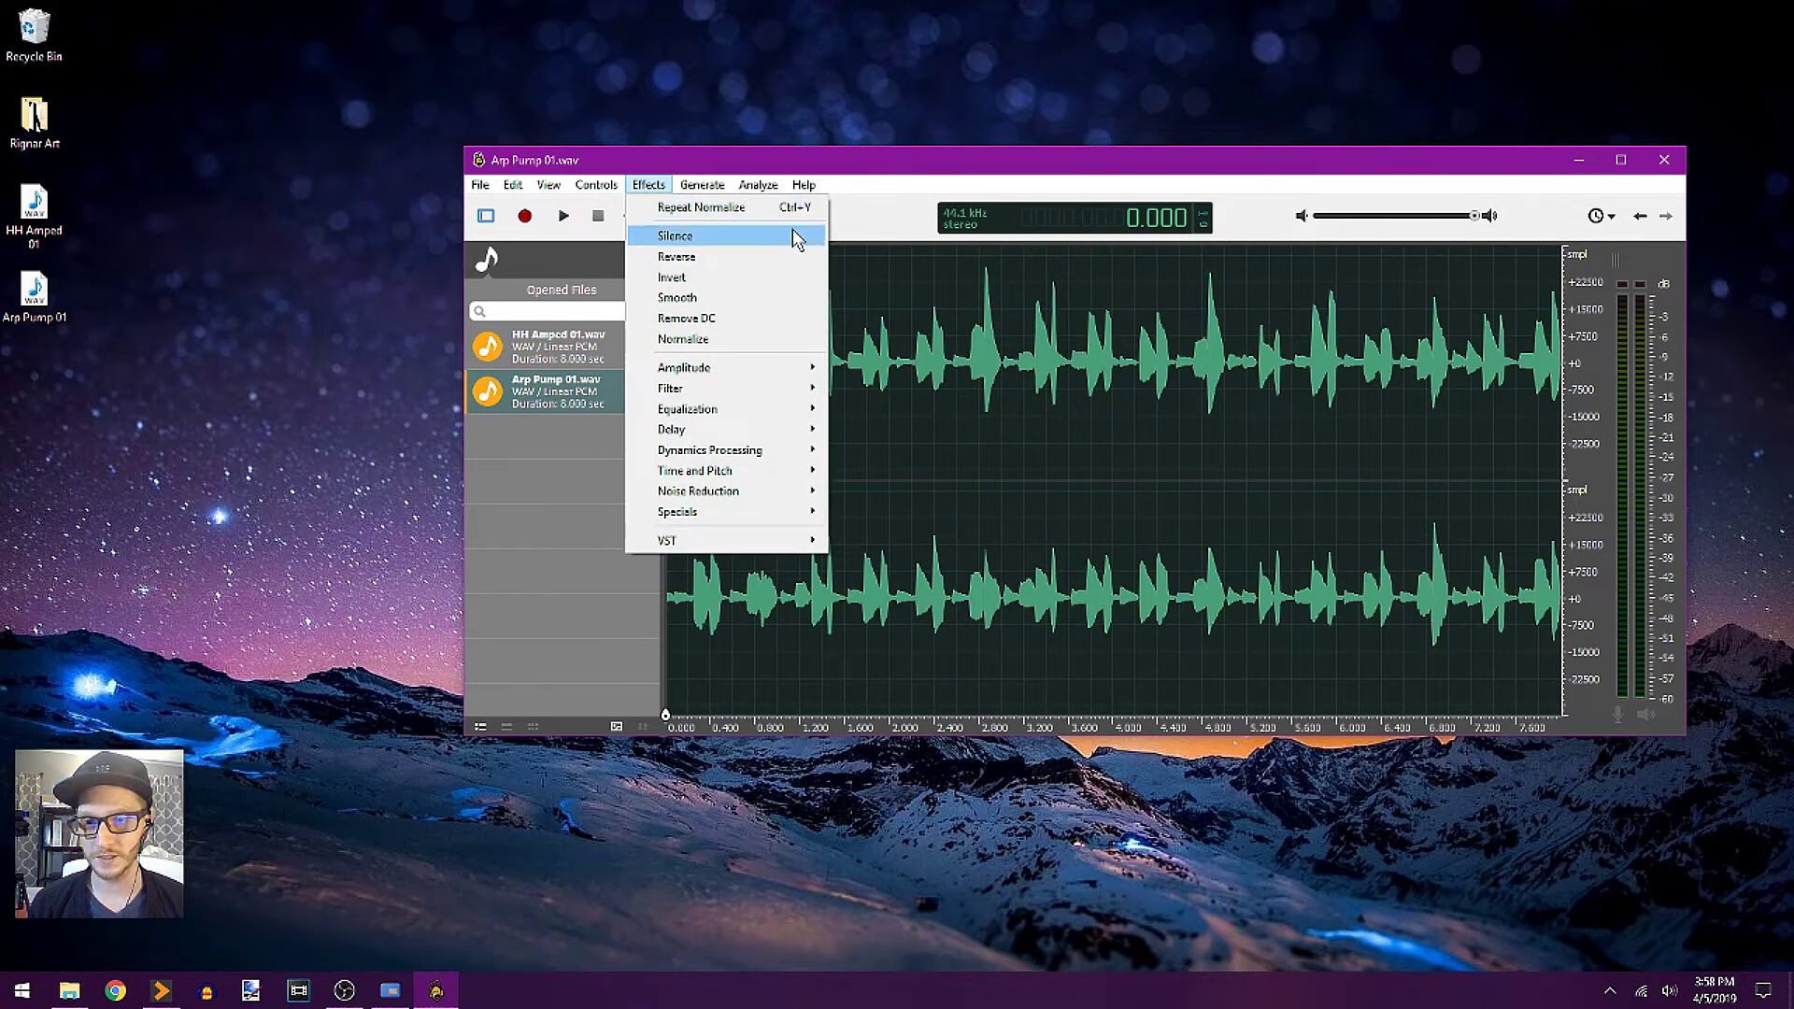
{"action": "left_click", "coordinate": [701, 207]}
{"action": "key", "text": "space"}
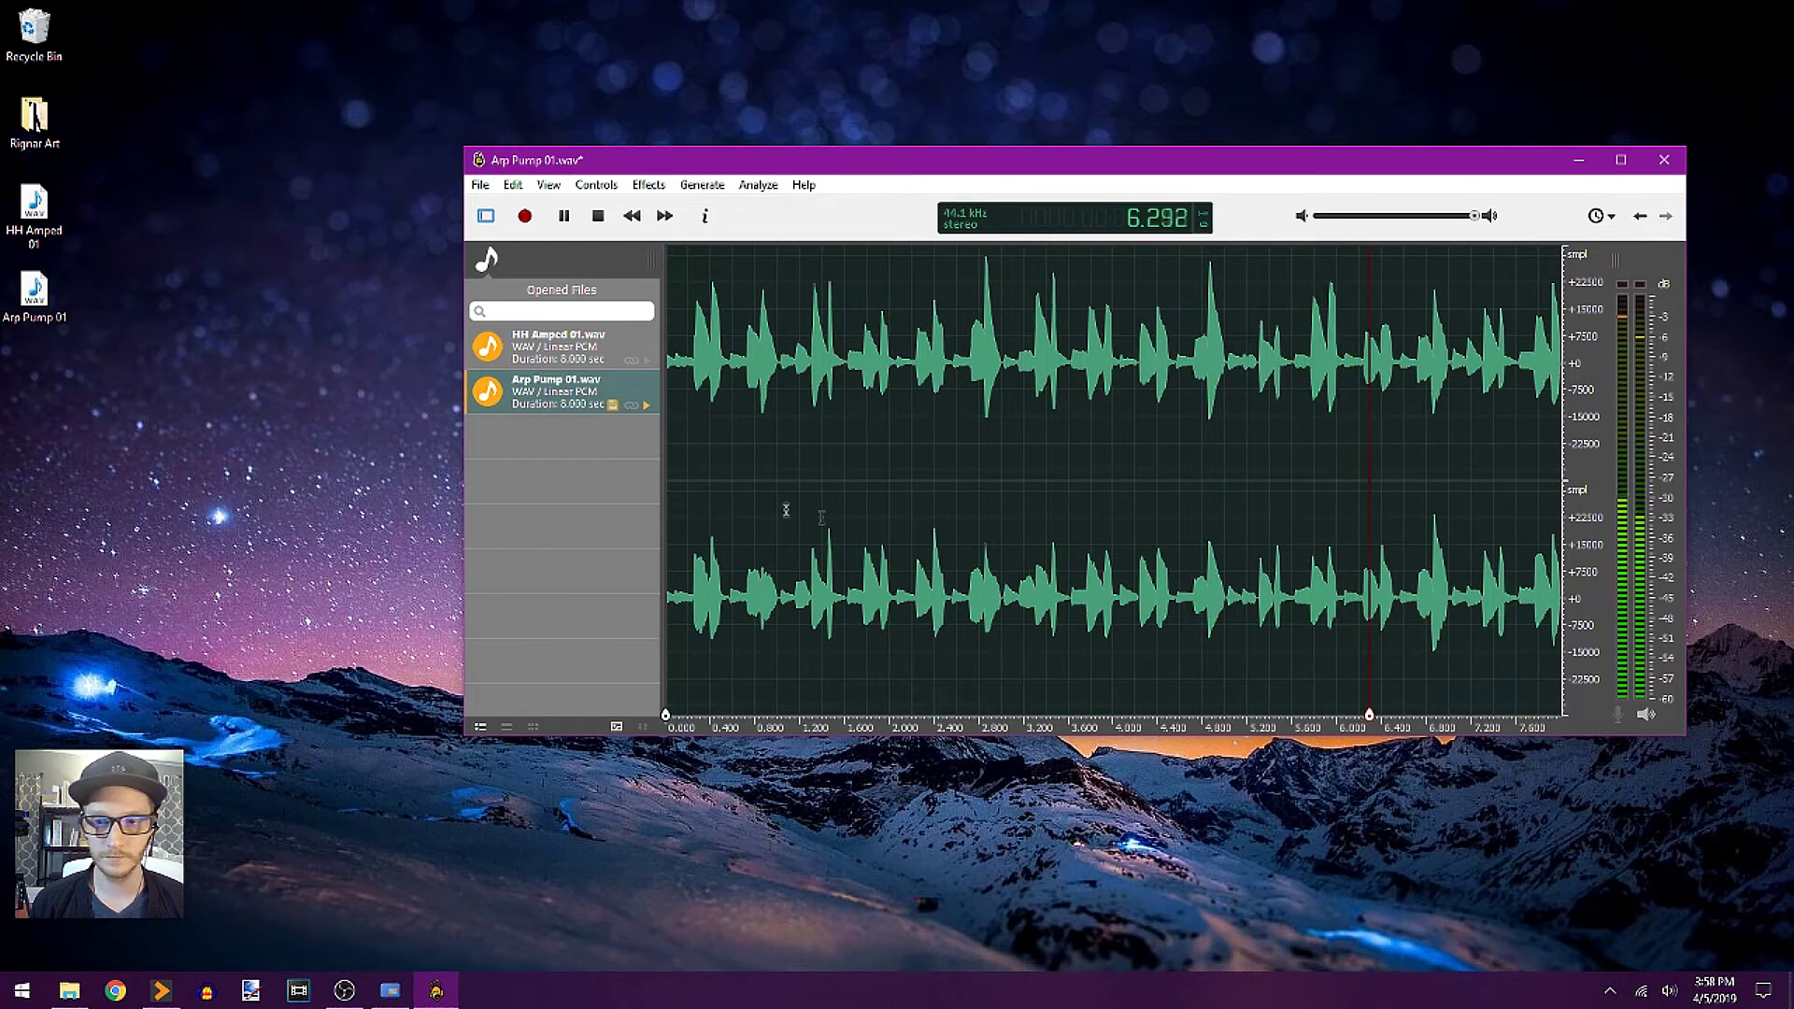
{"action": "key", "text": "ctrl+s"}
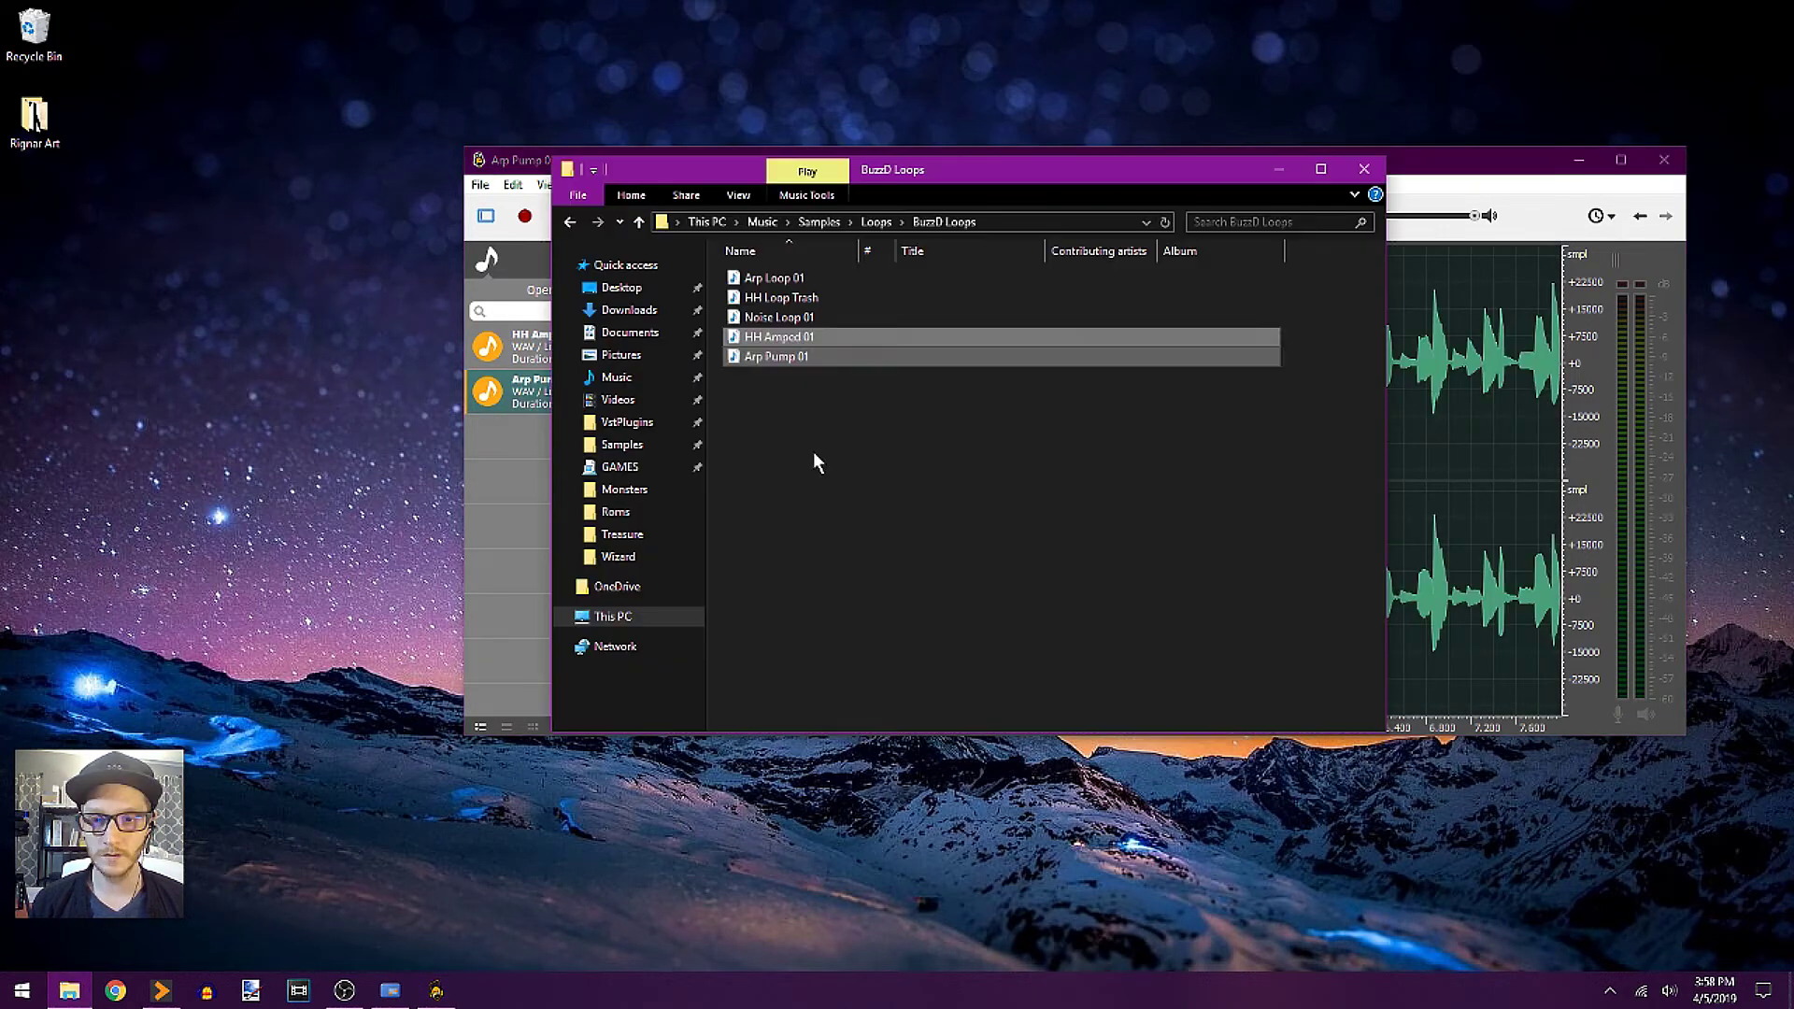
- Close the BuzzD Loops folder window and start a new Default project in energyXT
{"action": "left_click", "coordinate": [813, 454]}
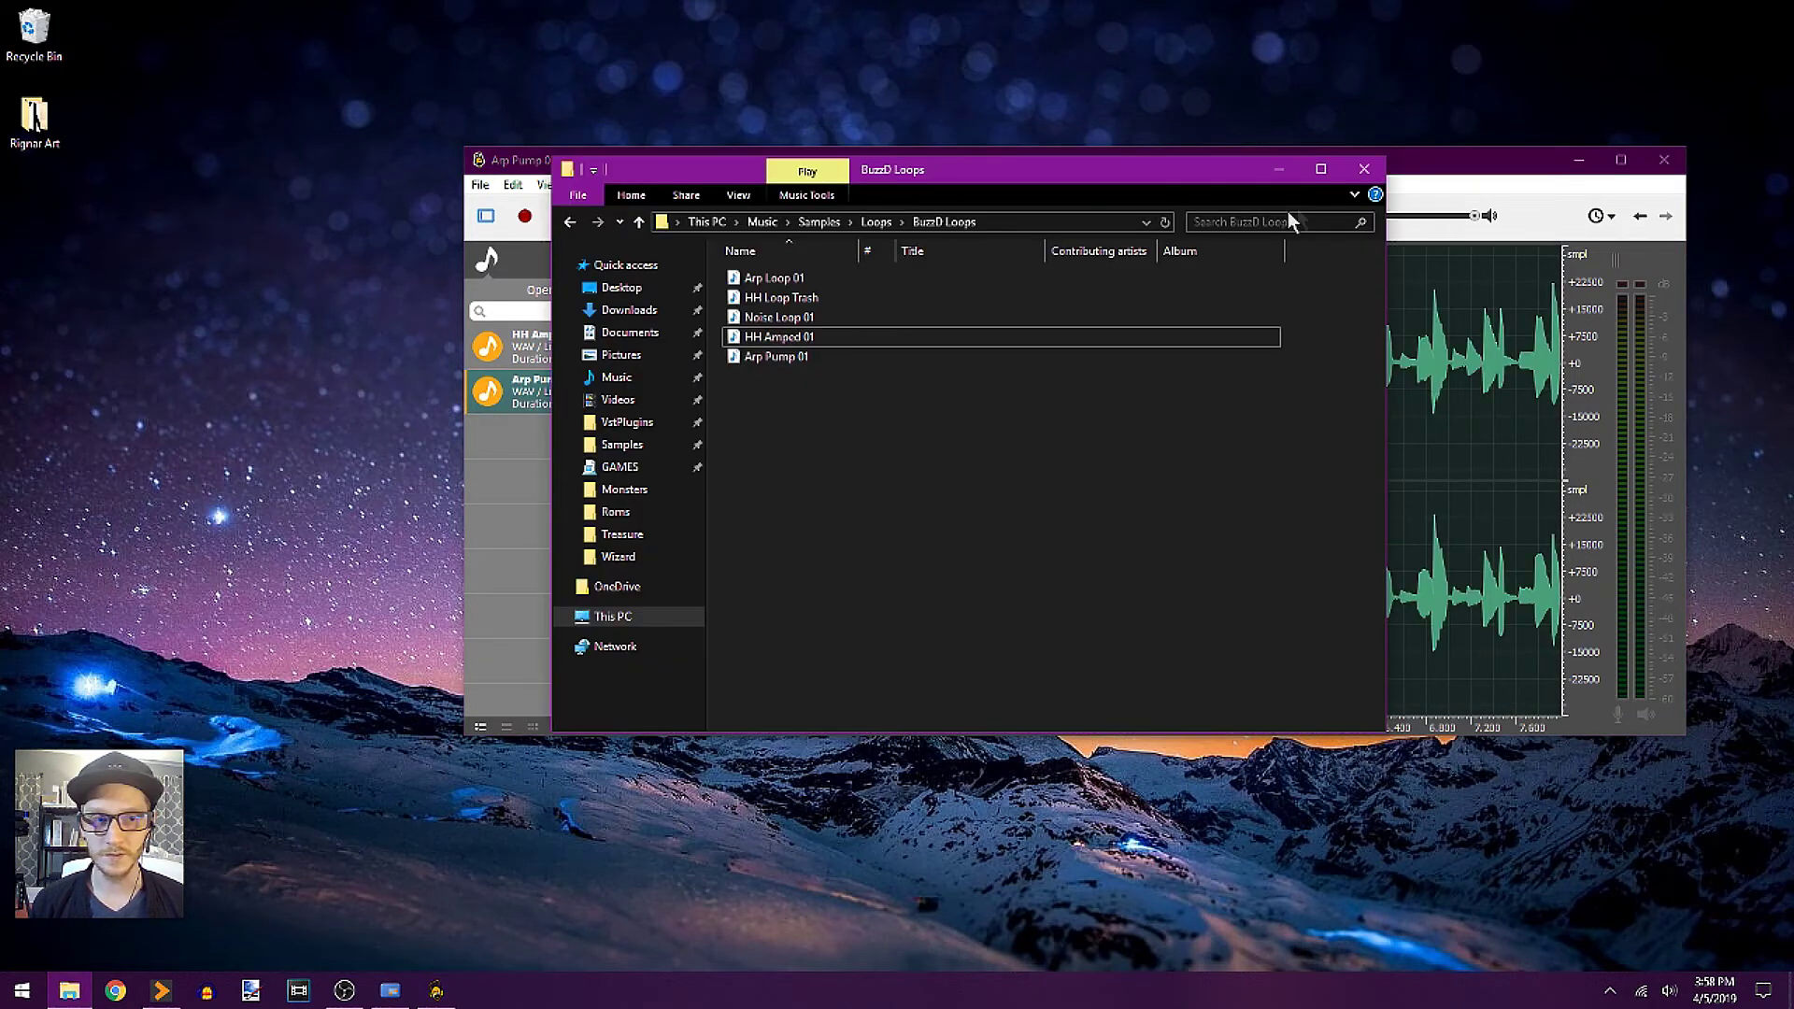
{"action": "left_click", "coordinate": [1364, 169]}
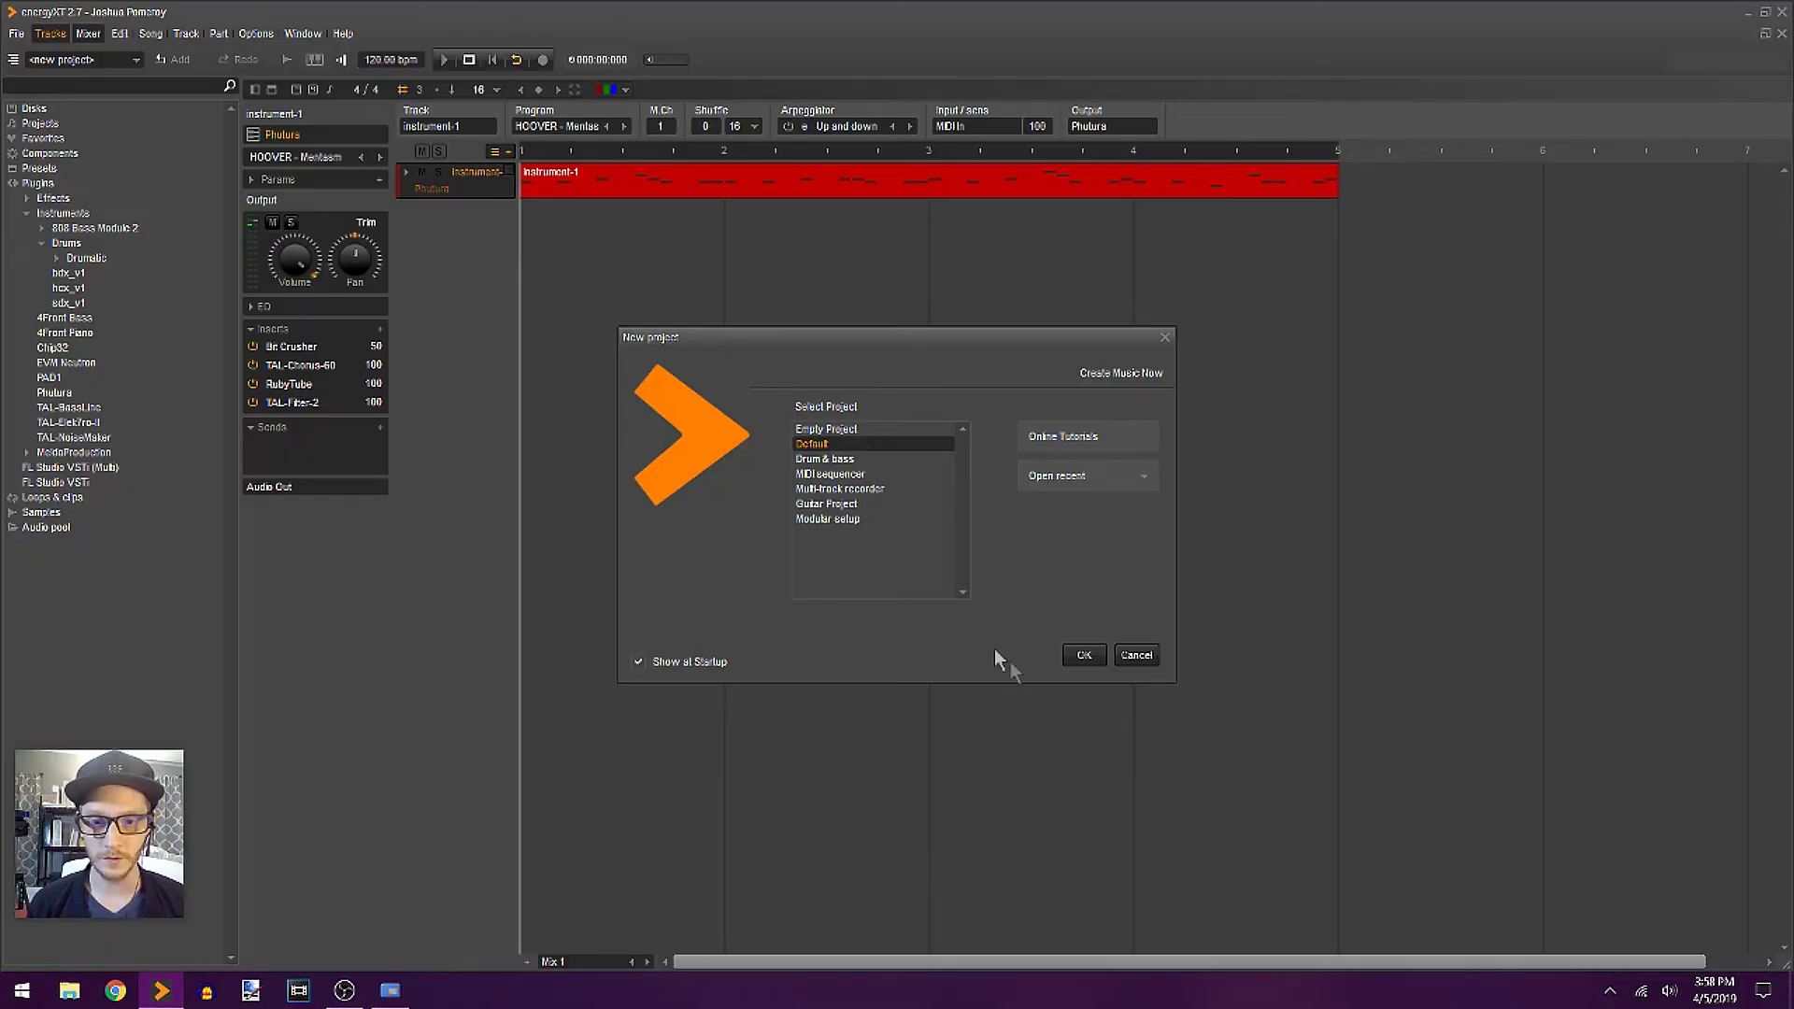
{"action": "left_click", "coordinate": [1084, 659]}
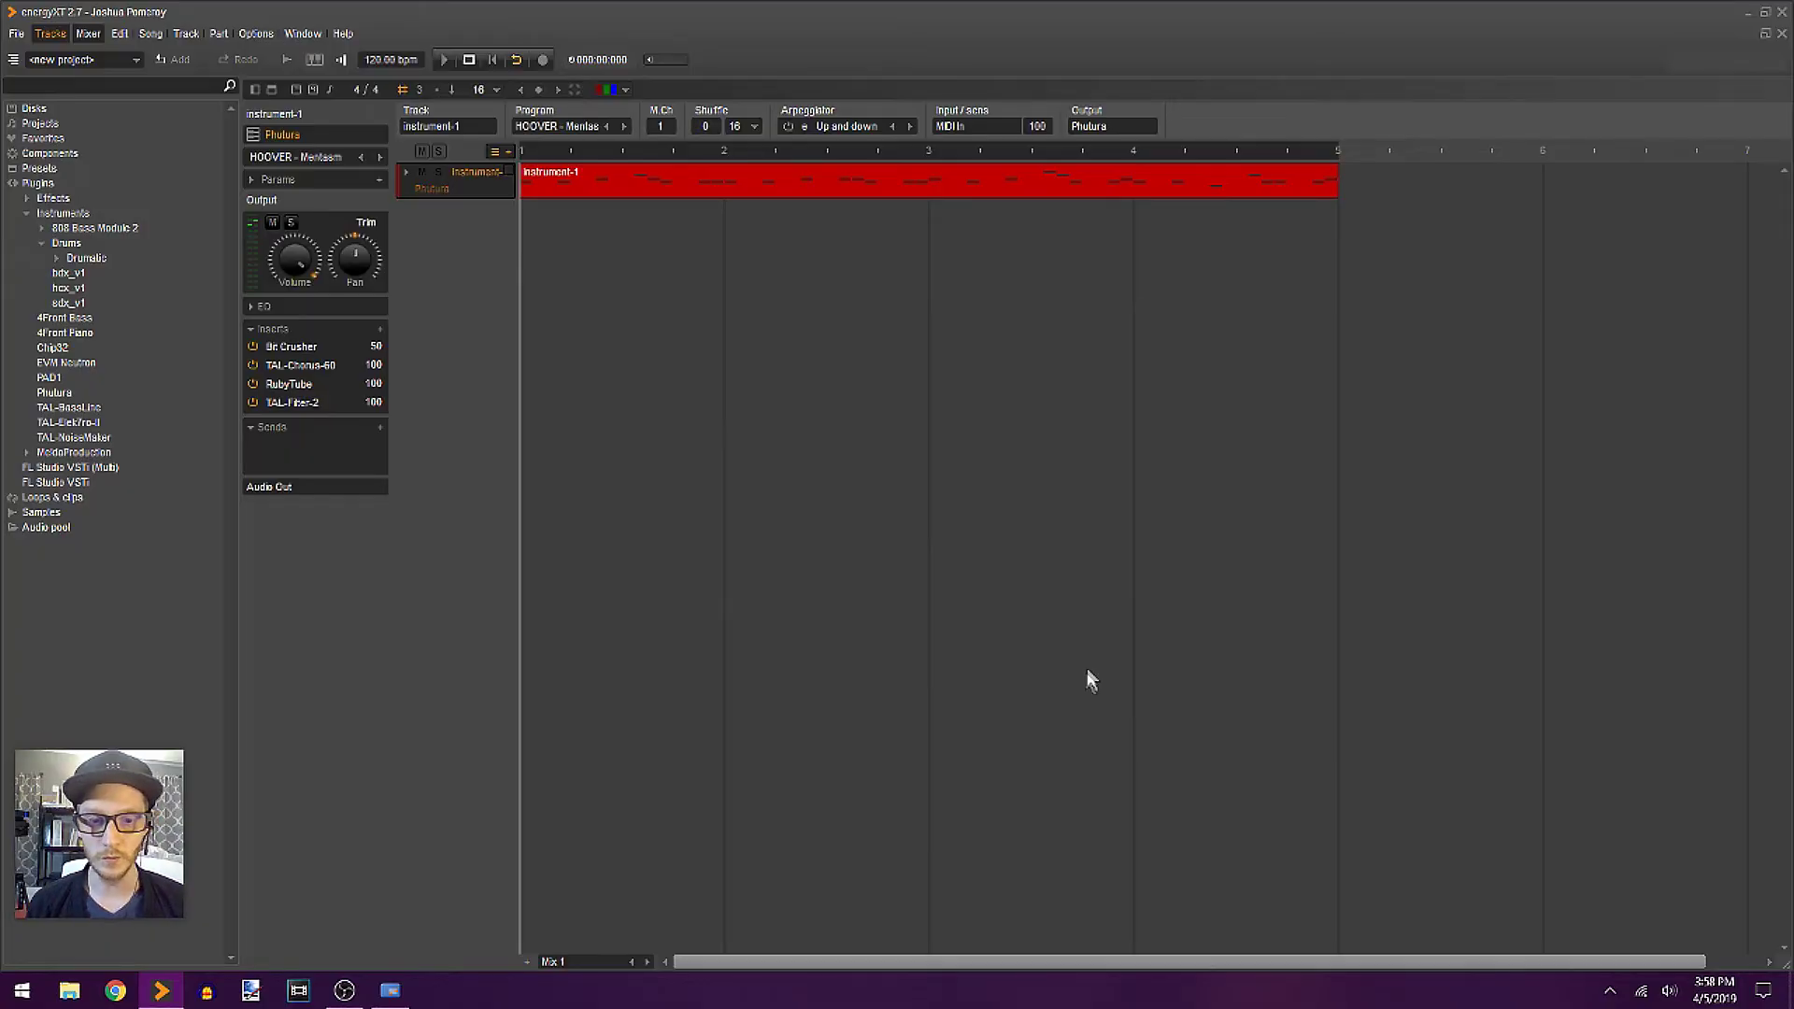
{"action": "left_click", "coordinate": [892, 536]}
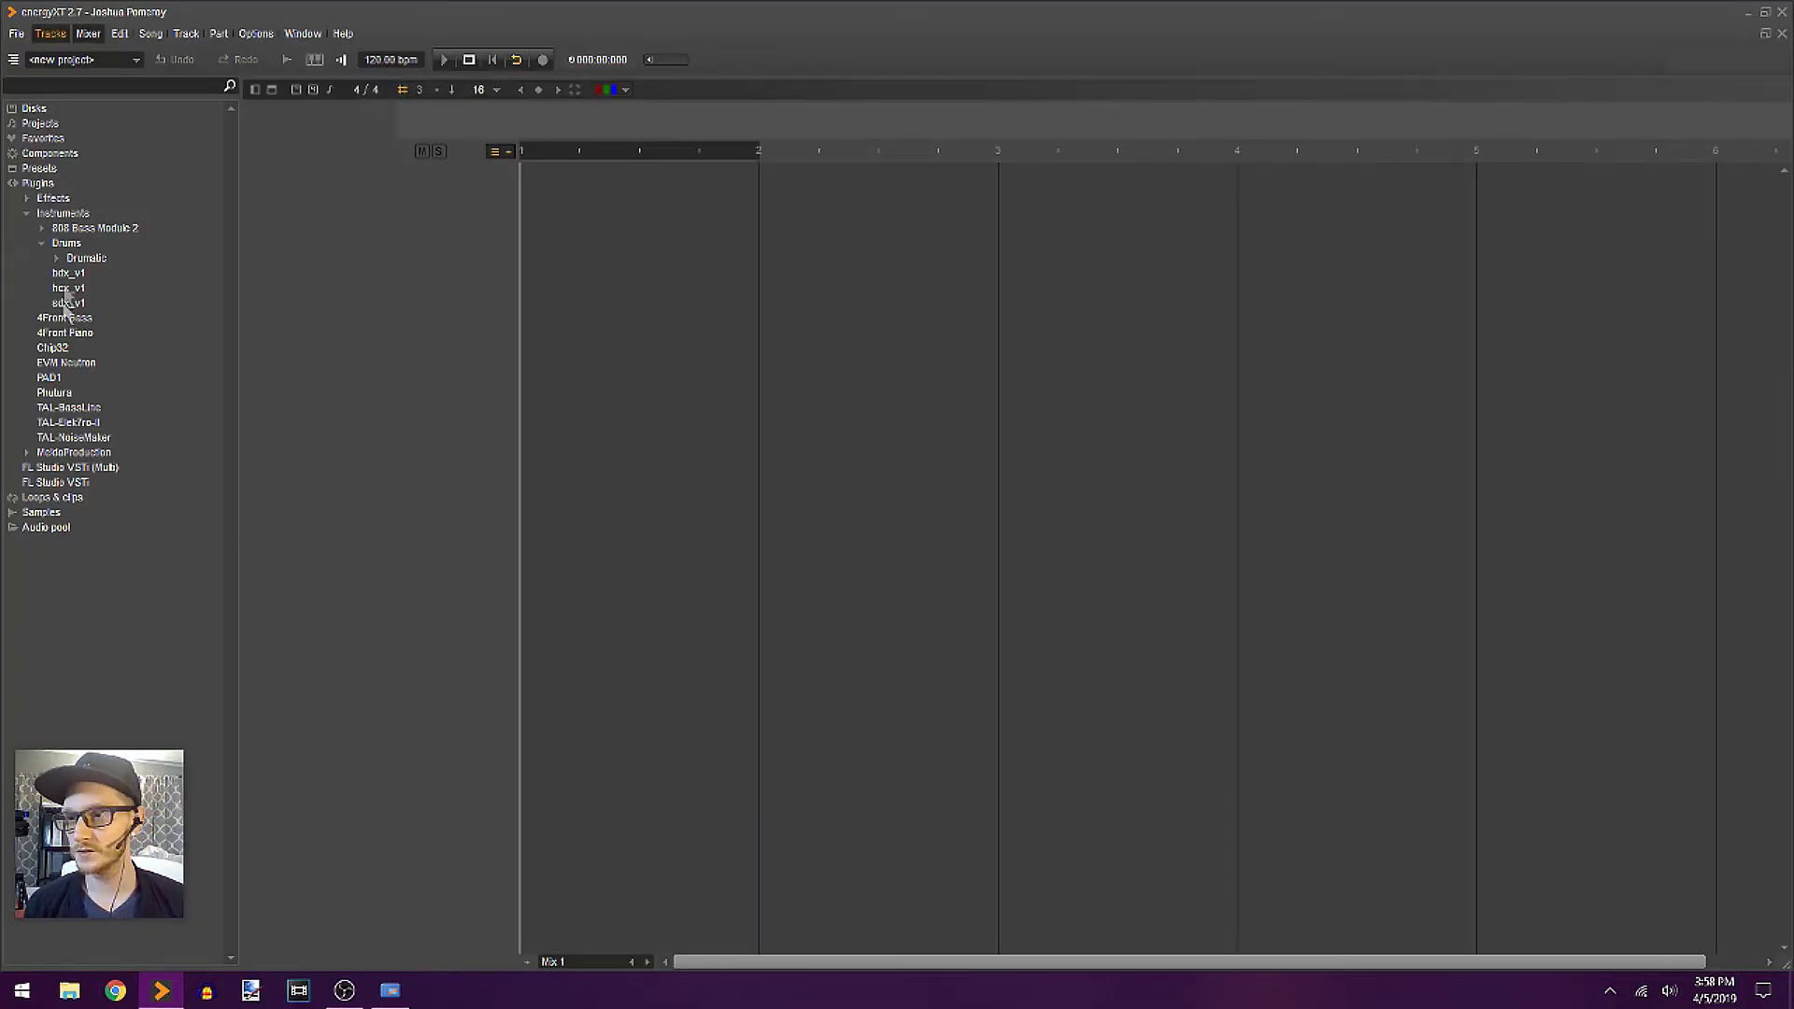
- Collapse the plugin list, open the BuzzD Loops folder within the Loops samples and preview Arp Pump 01.wav
{"action": "left_click", "coordinate": [38, 183]}
{"action": "left_click", "coordinate": [41, 213]}
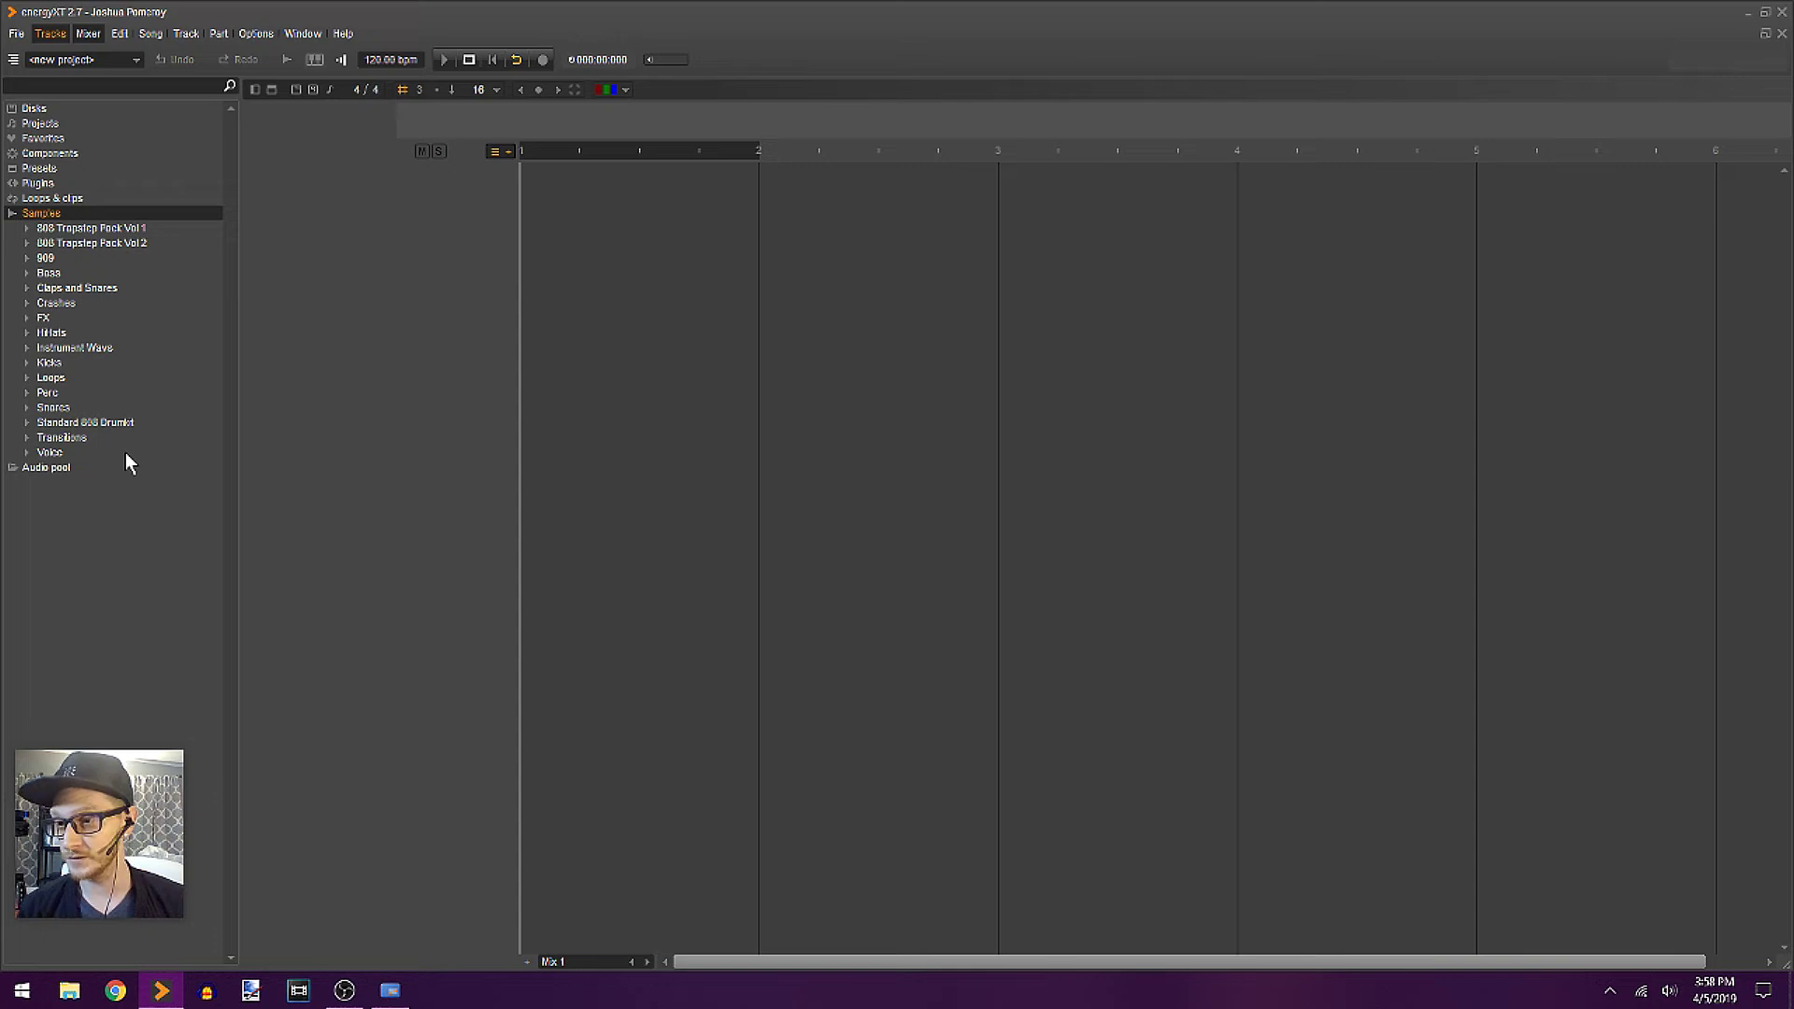
{"action": "left_click", "coordinate": [53, 377]}
{"action": "left_click", "coordinate": [105, 422]}
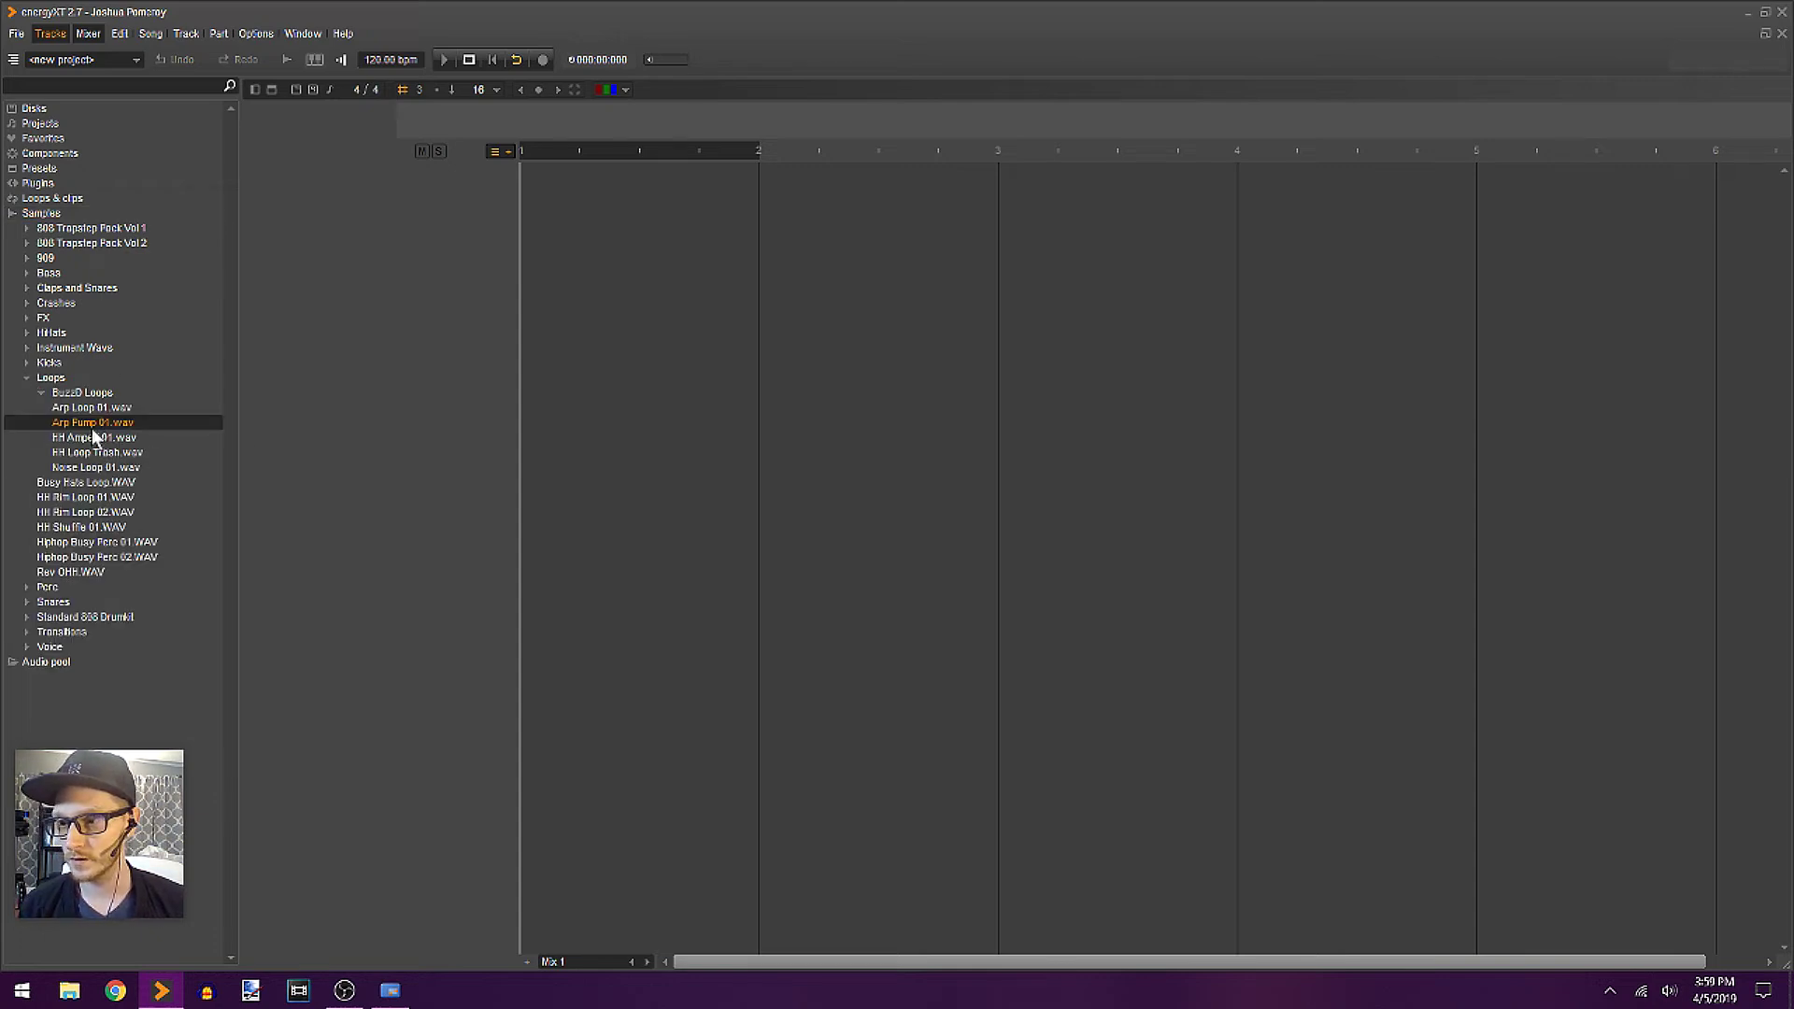
- Place Arp Pump 01.wav on a new audio track, move it to start at bar 1 and play it
{"action": "left_click_drag", "start_coordinate": [548, 236], "coordinate": [660, 253]}
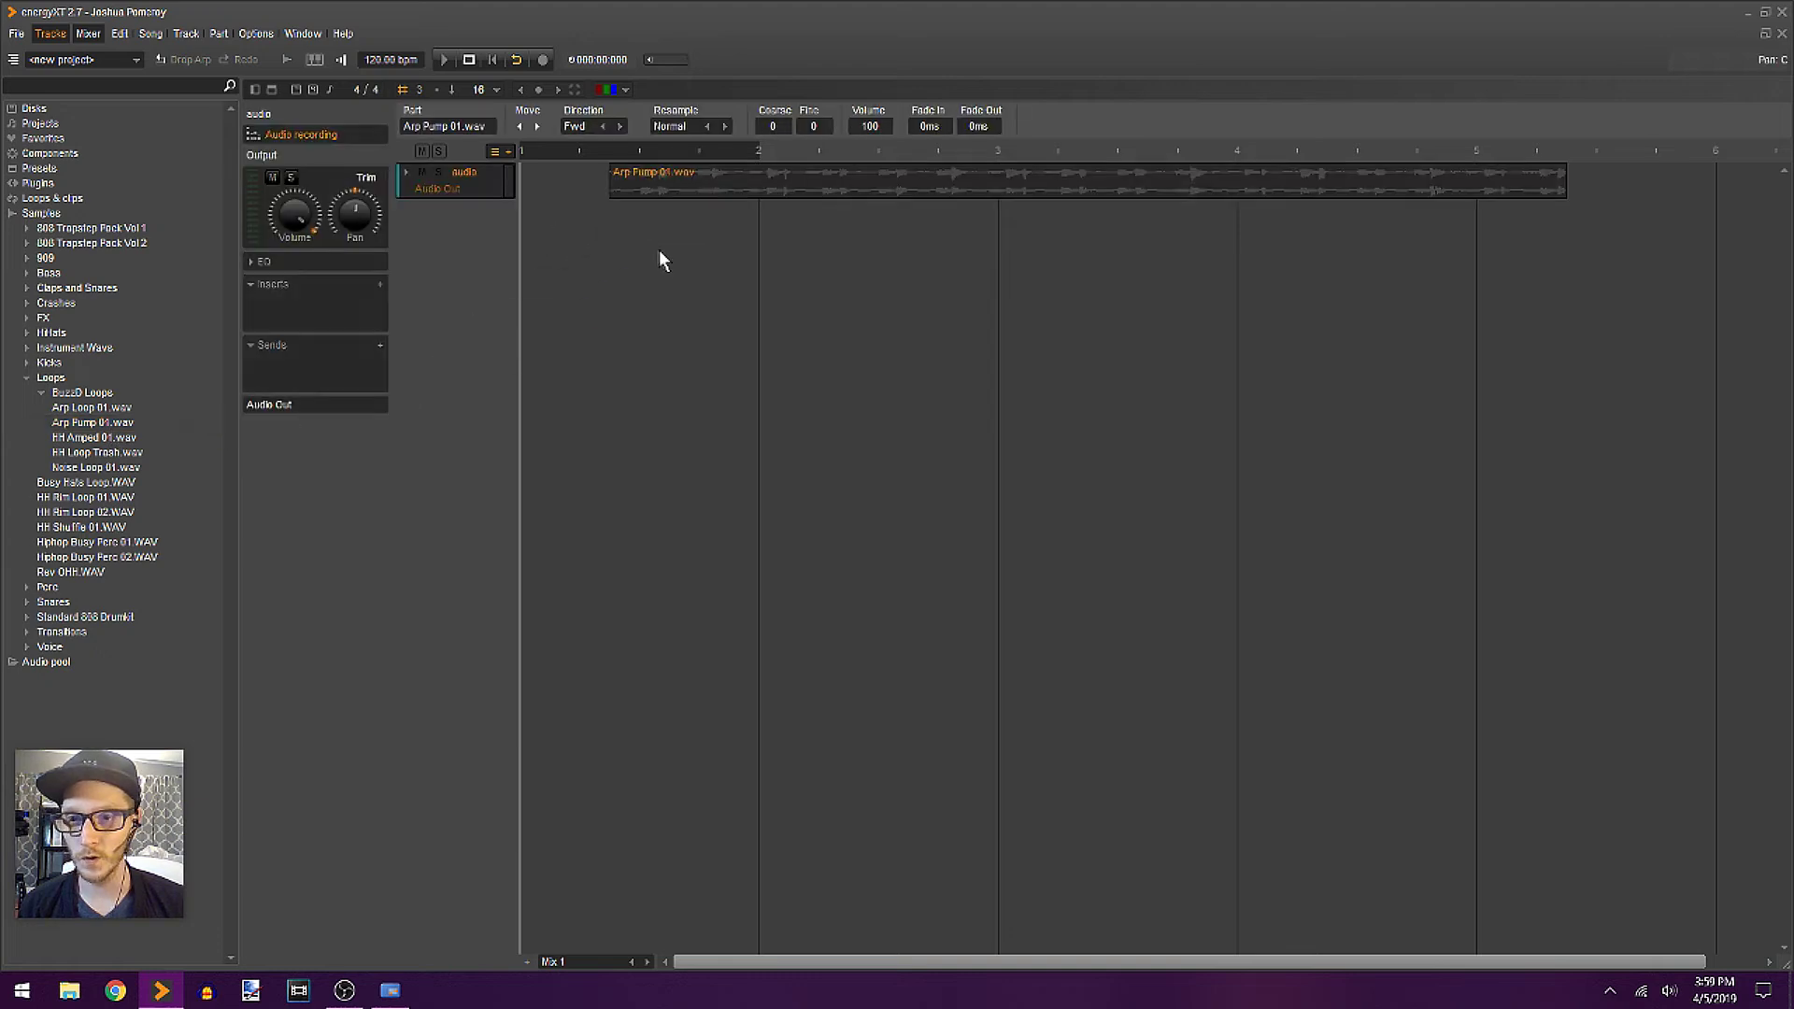
{"action": "left_click_drag", "start_coordinate": [744, 195], "coordinate": [656, 194]}
{"action": "left_click", "coordinate": [1380, 346]}
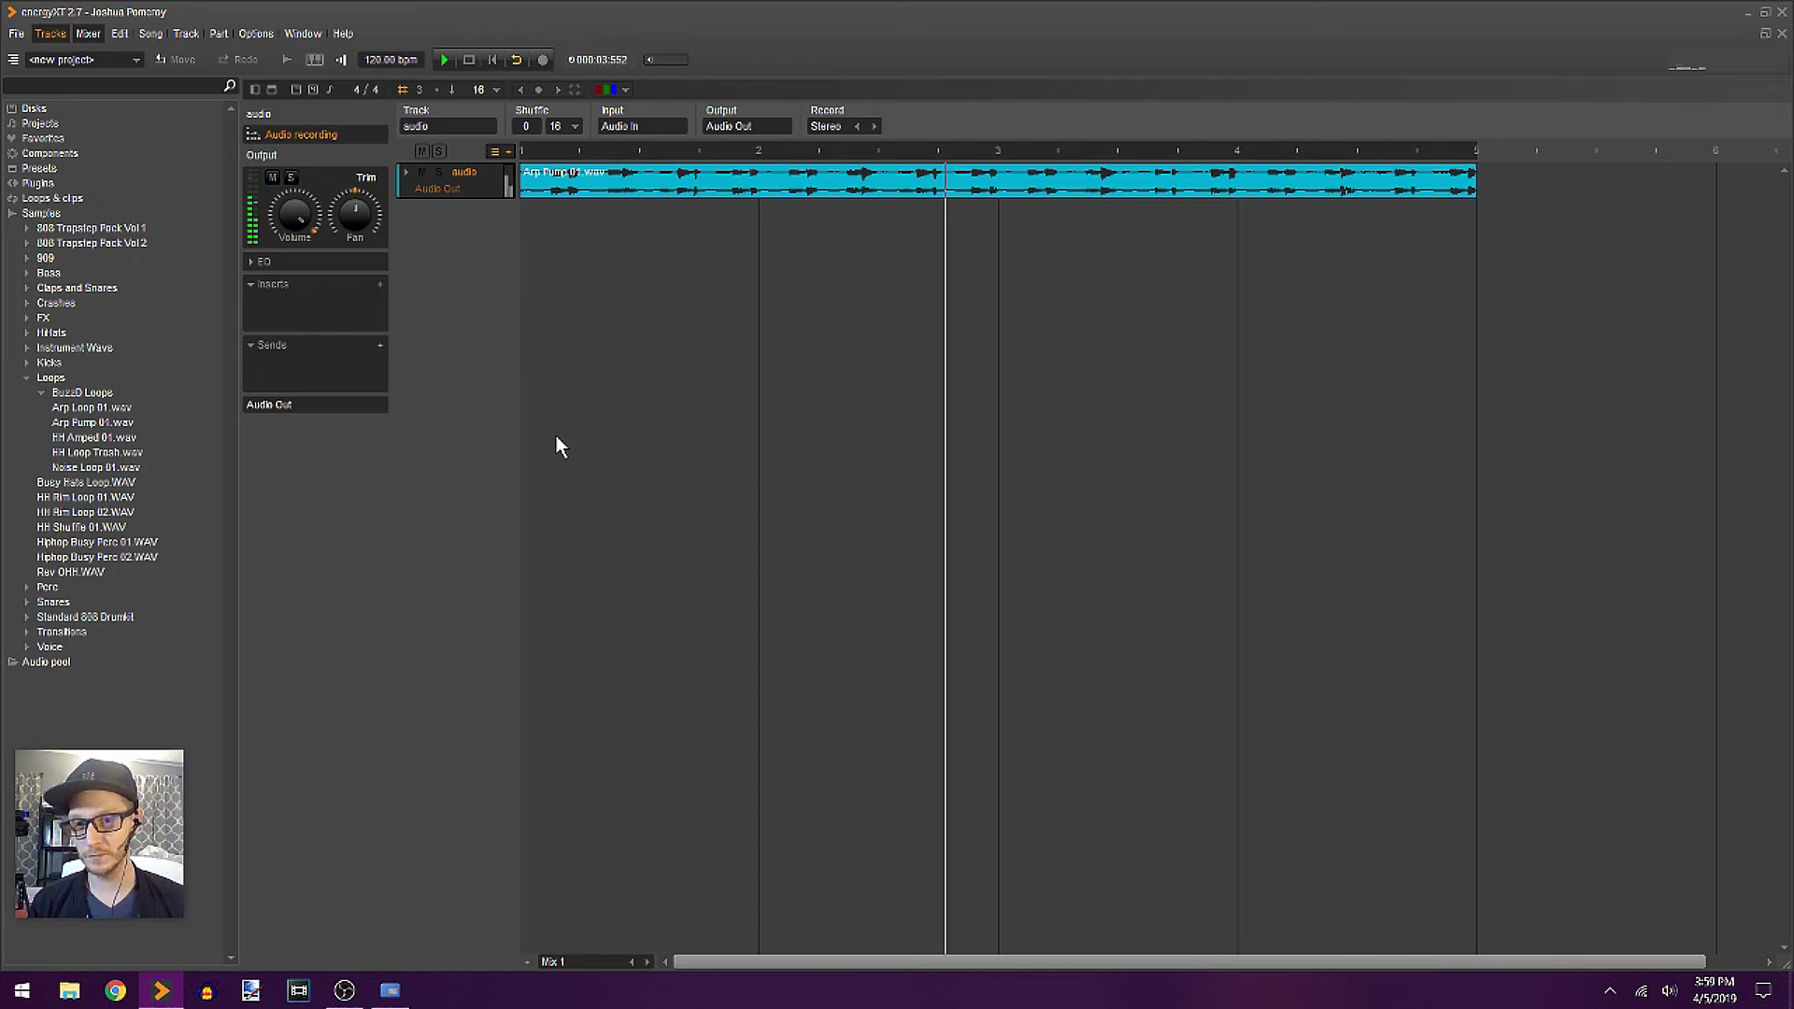
{"action": "key", "text": "space"}
- Add HH Loop Trash.wav on a second audio track starting at bar 1 and play both loops together
{"action": "left_click_drag", "start_coordinate": [114, 455], "coordinate": [585, 276]}
{"action": "left_click", "coordinate": [854, 439]}
{"action": "key", "text": "space"}
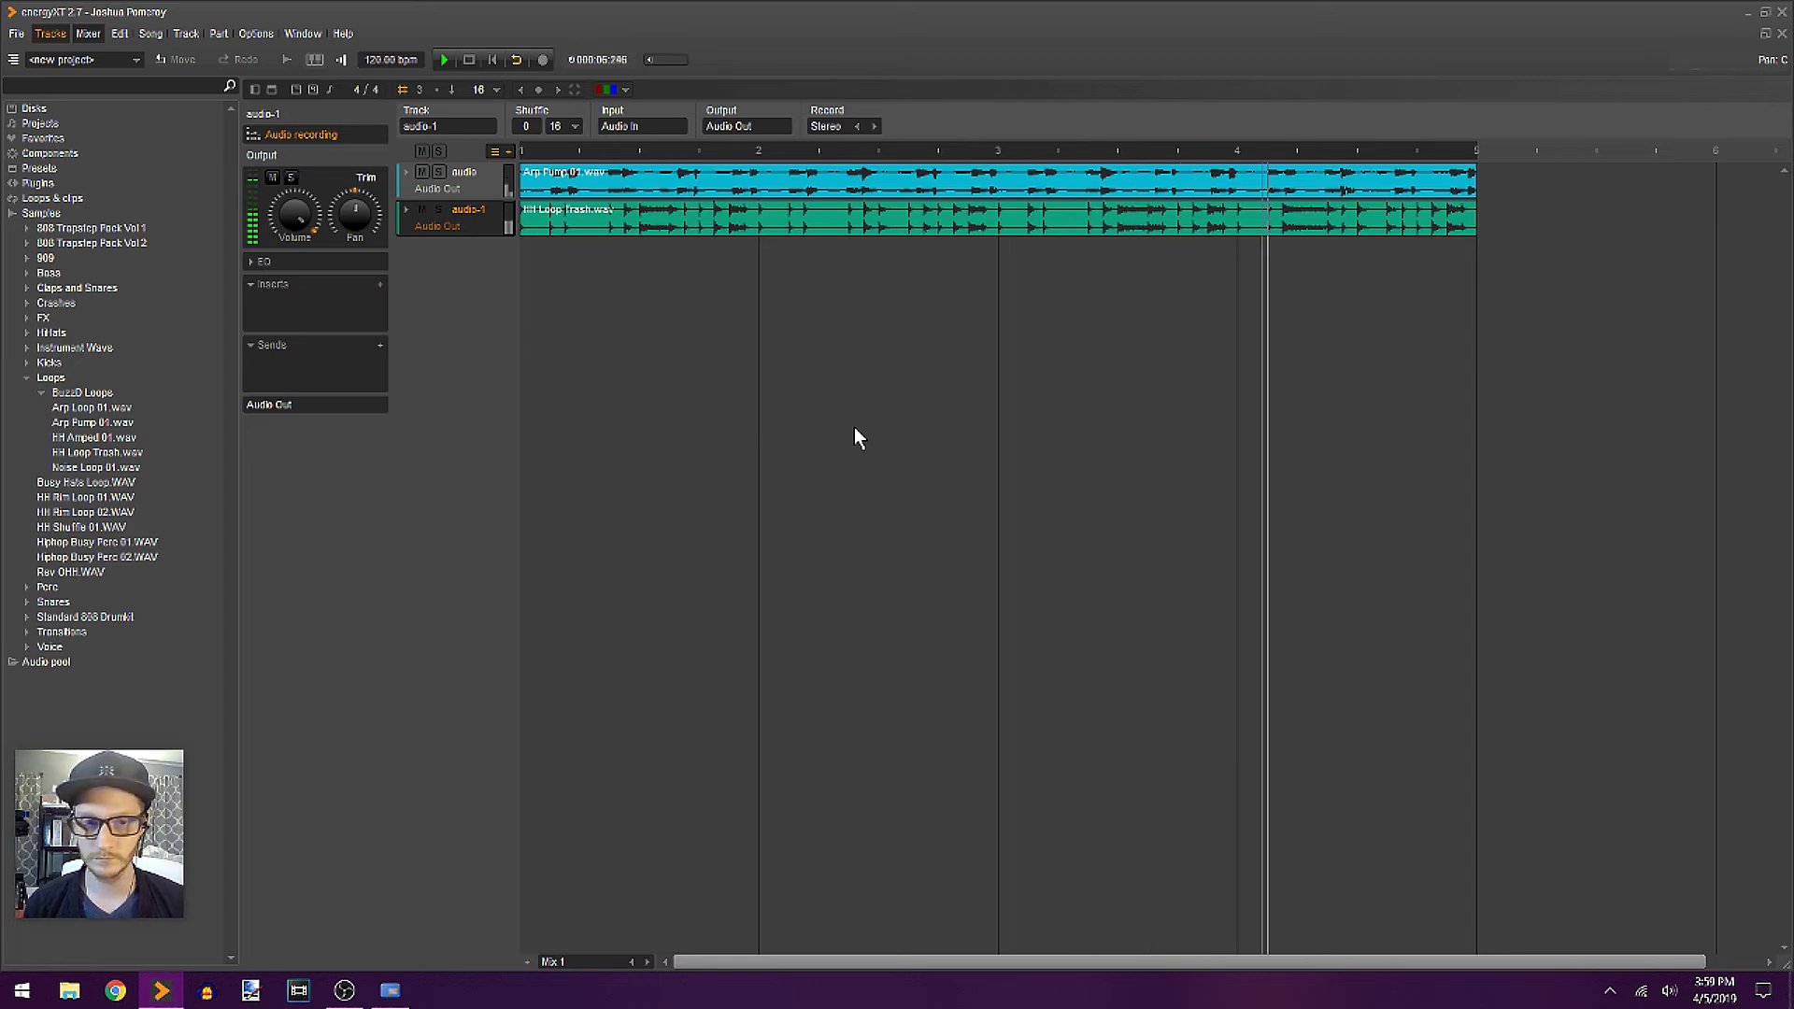
{"action": "key", "text": "space"}
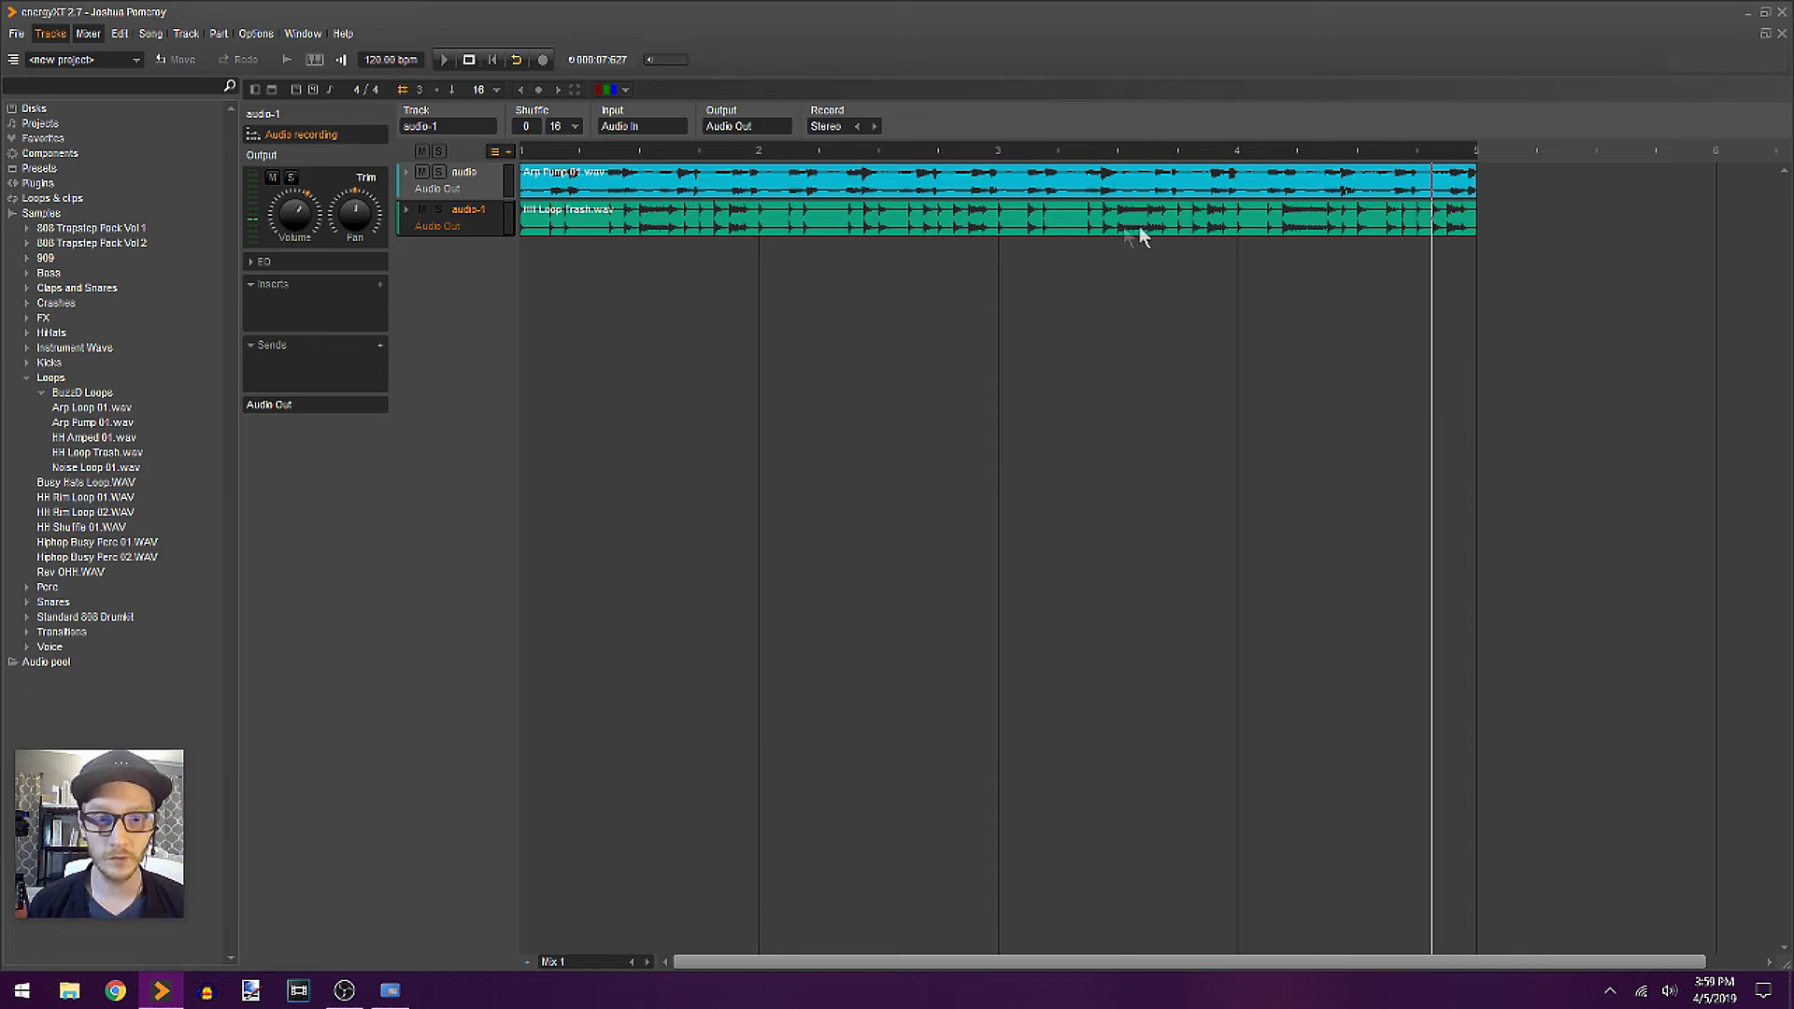
- Split the HH Loop Trash.wav part at bar 3 and delete its second half
{"action": "left_click", "coordinate": [1097, 226]}
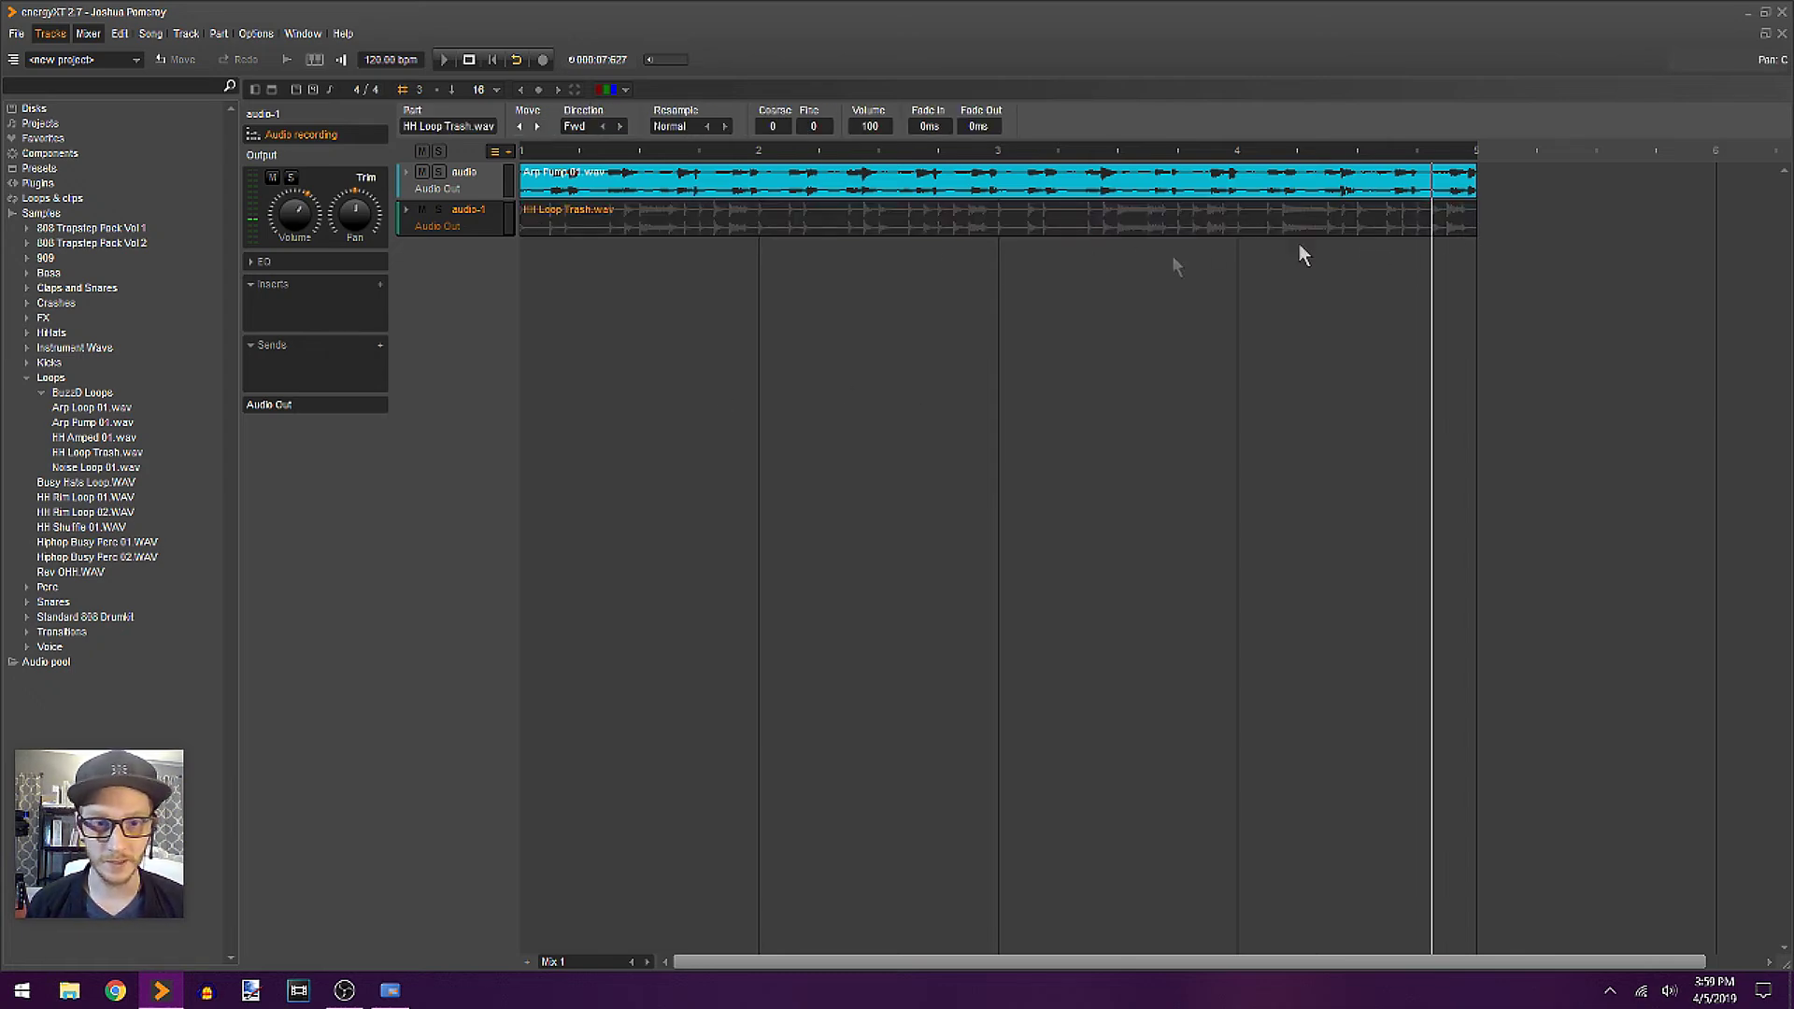
{"action": "left_click", "coordinate": [996, 232]}
{"action": "left_click", "coordinate": [1088, 226]}
{"action": "key", "text": "Delete"}
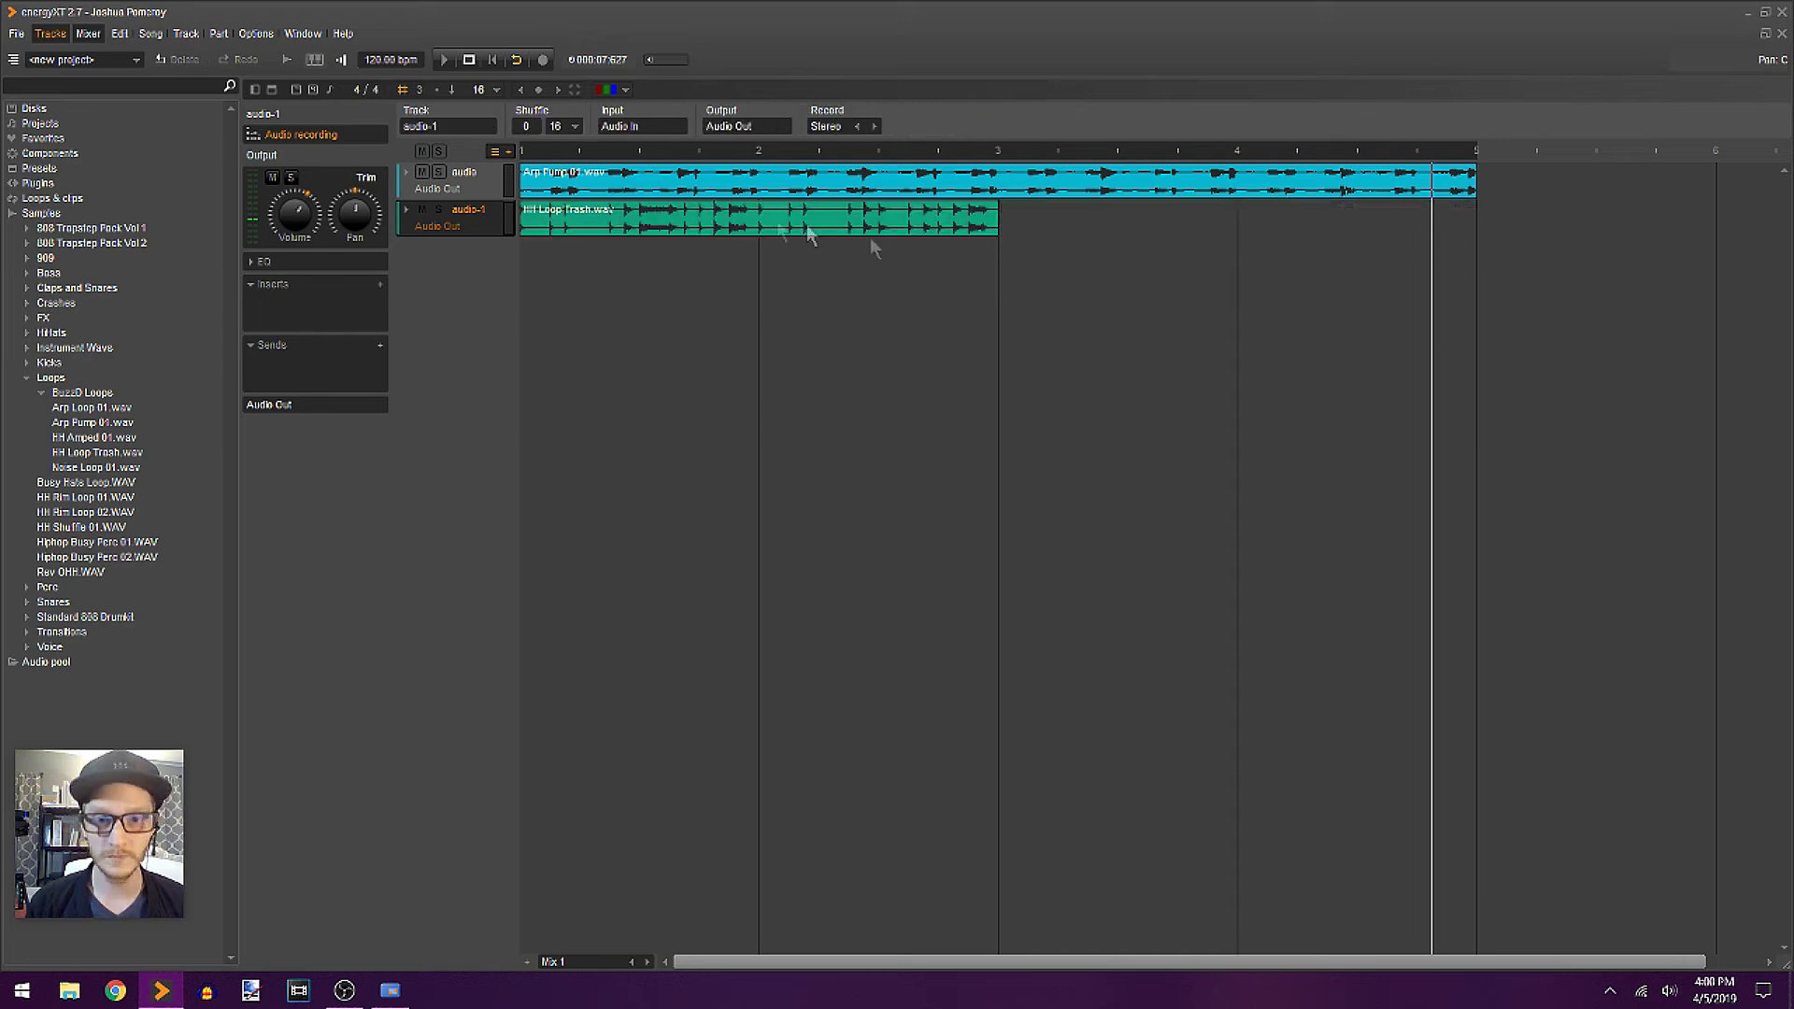
- Set the HH Loop Trash.wav part's resample mode to Re-pitch, stretch it to end at bar 5 and play it soloed
{"action": "left_click", "coordinate": [871, 233]}
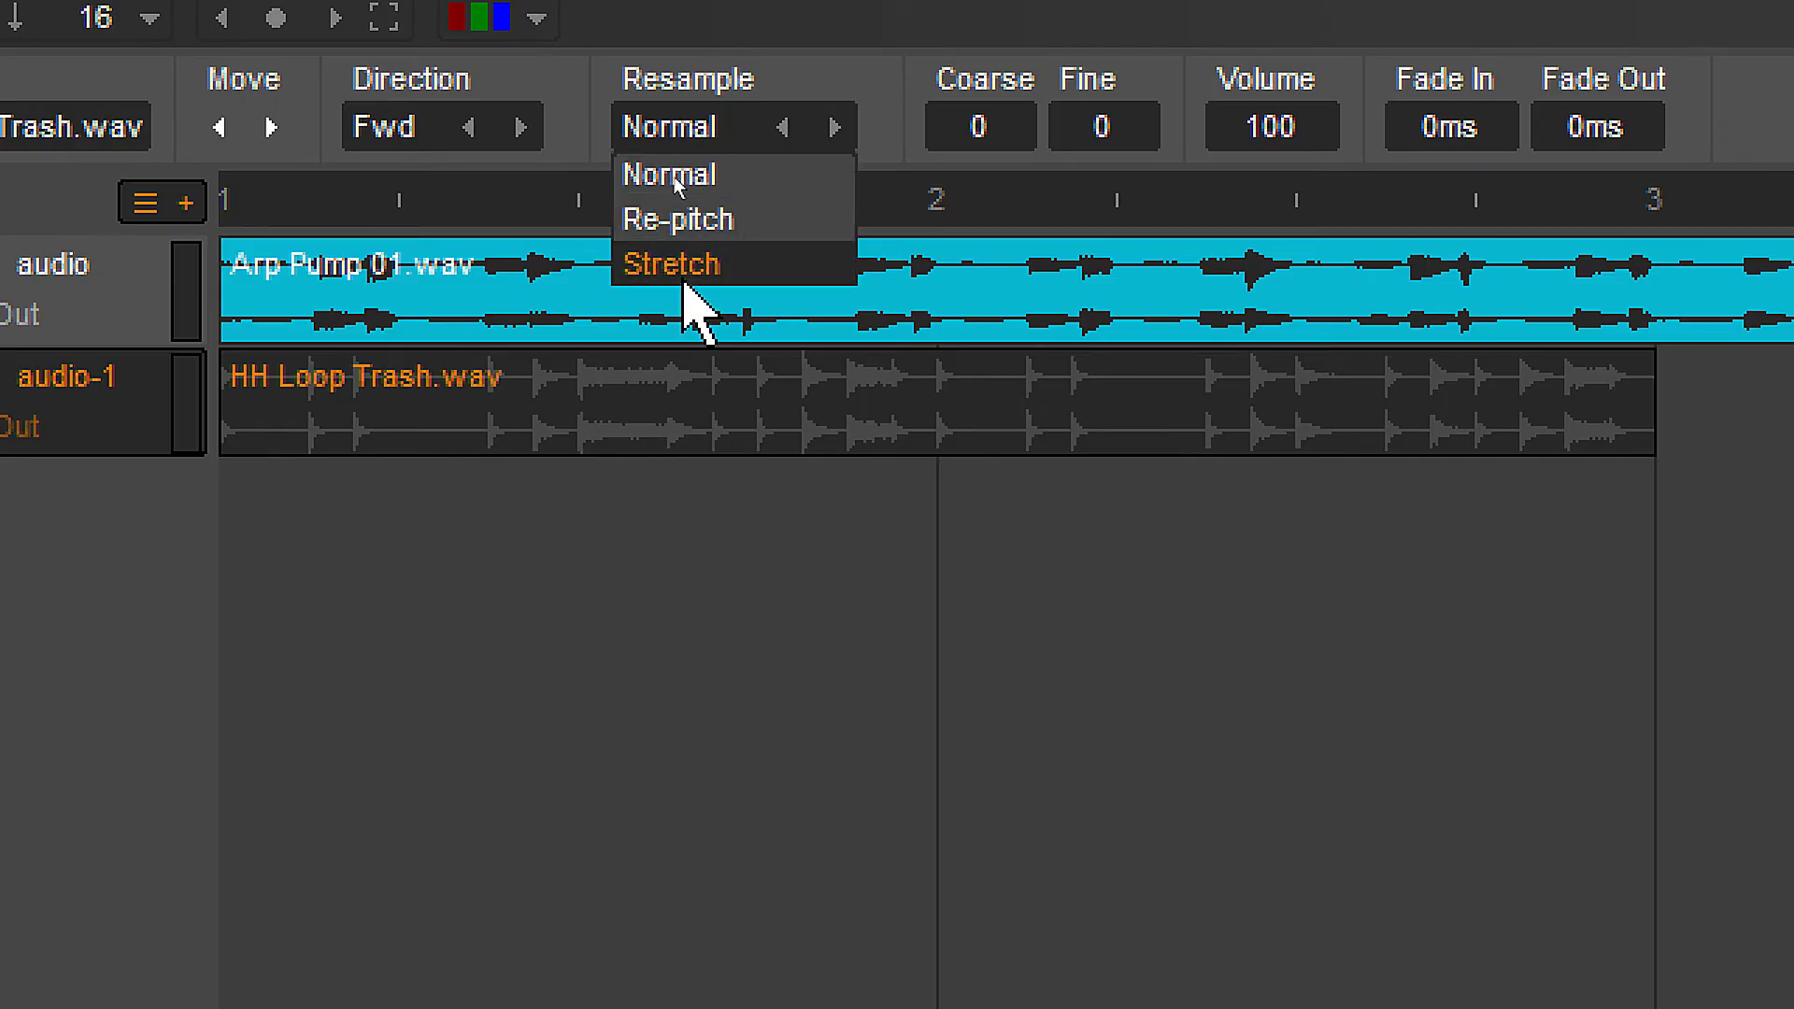
{"action": "left_click", "coordinate": [720, 224]}
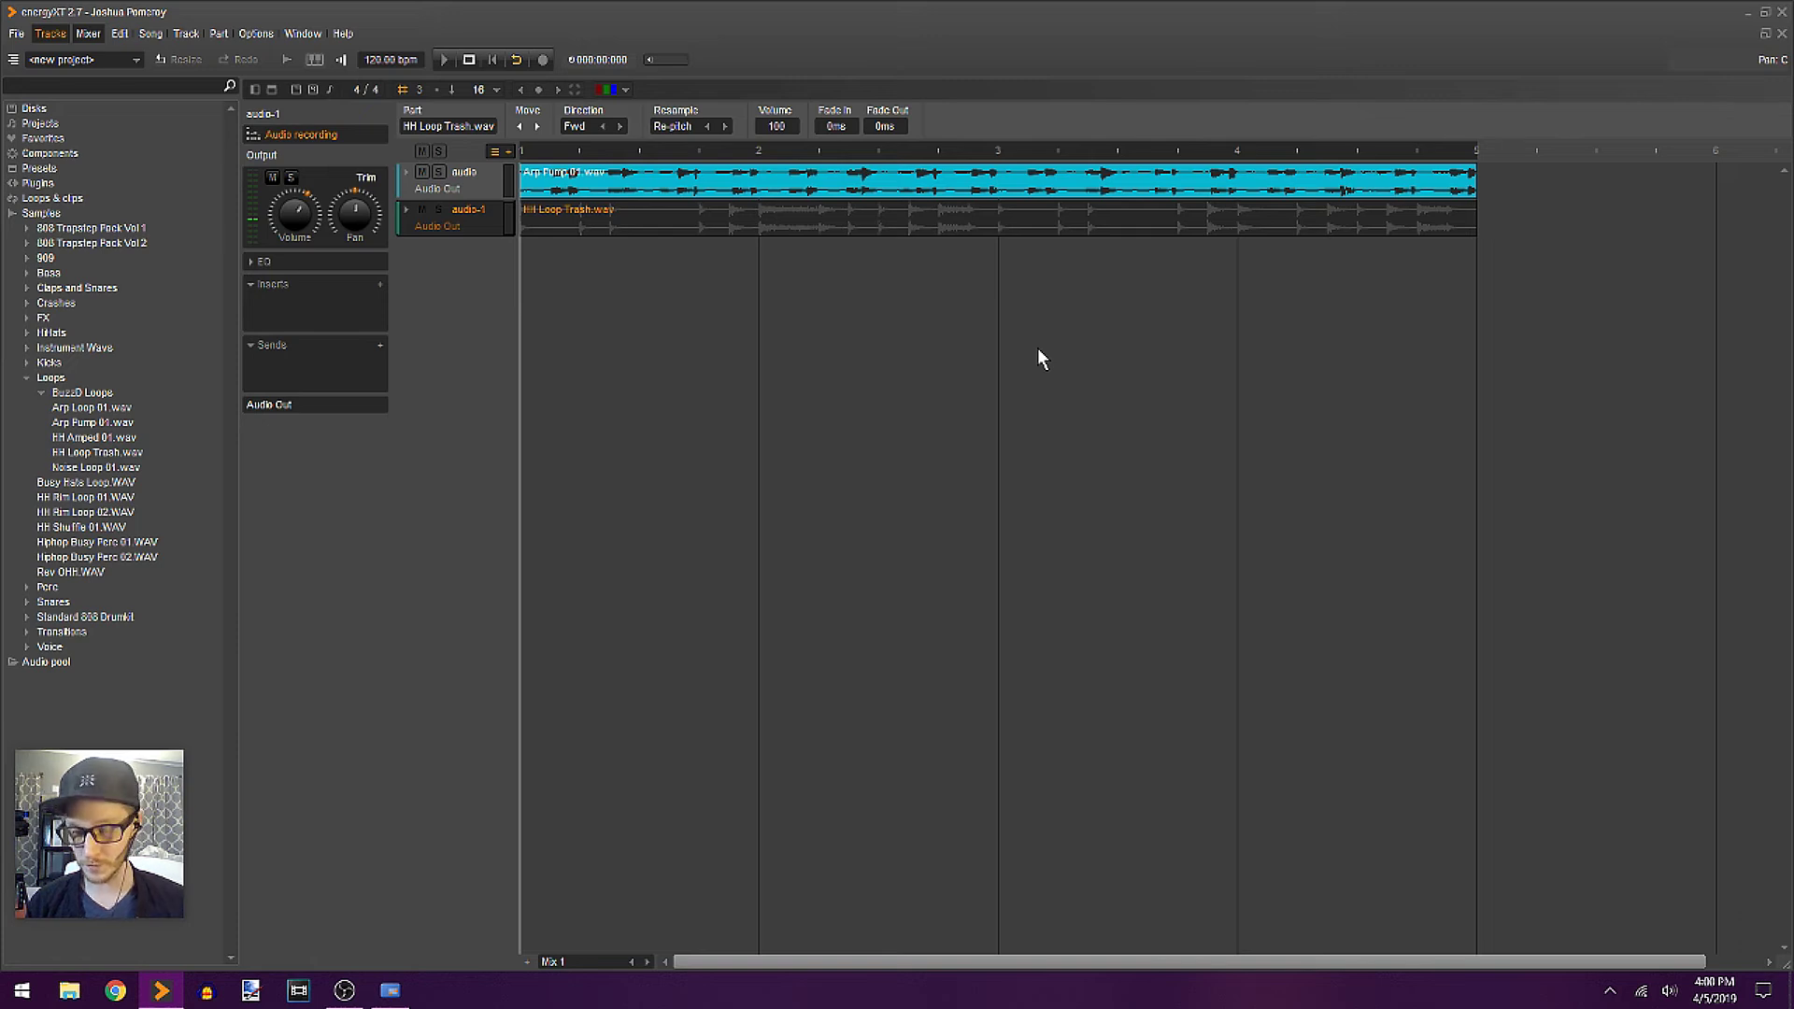
{"action": "key", "text": "space"}
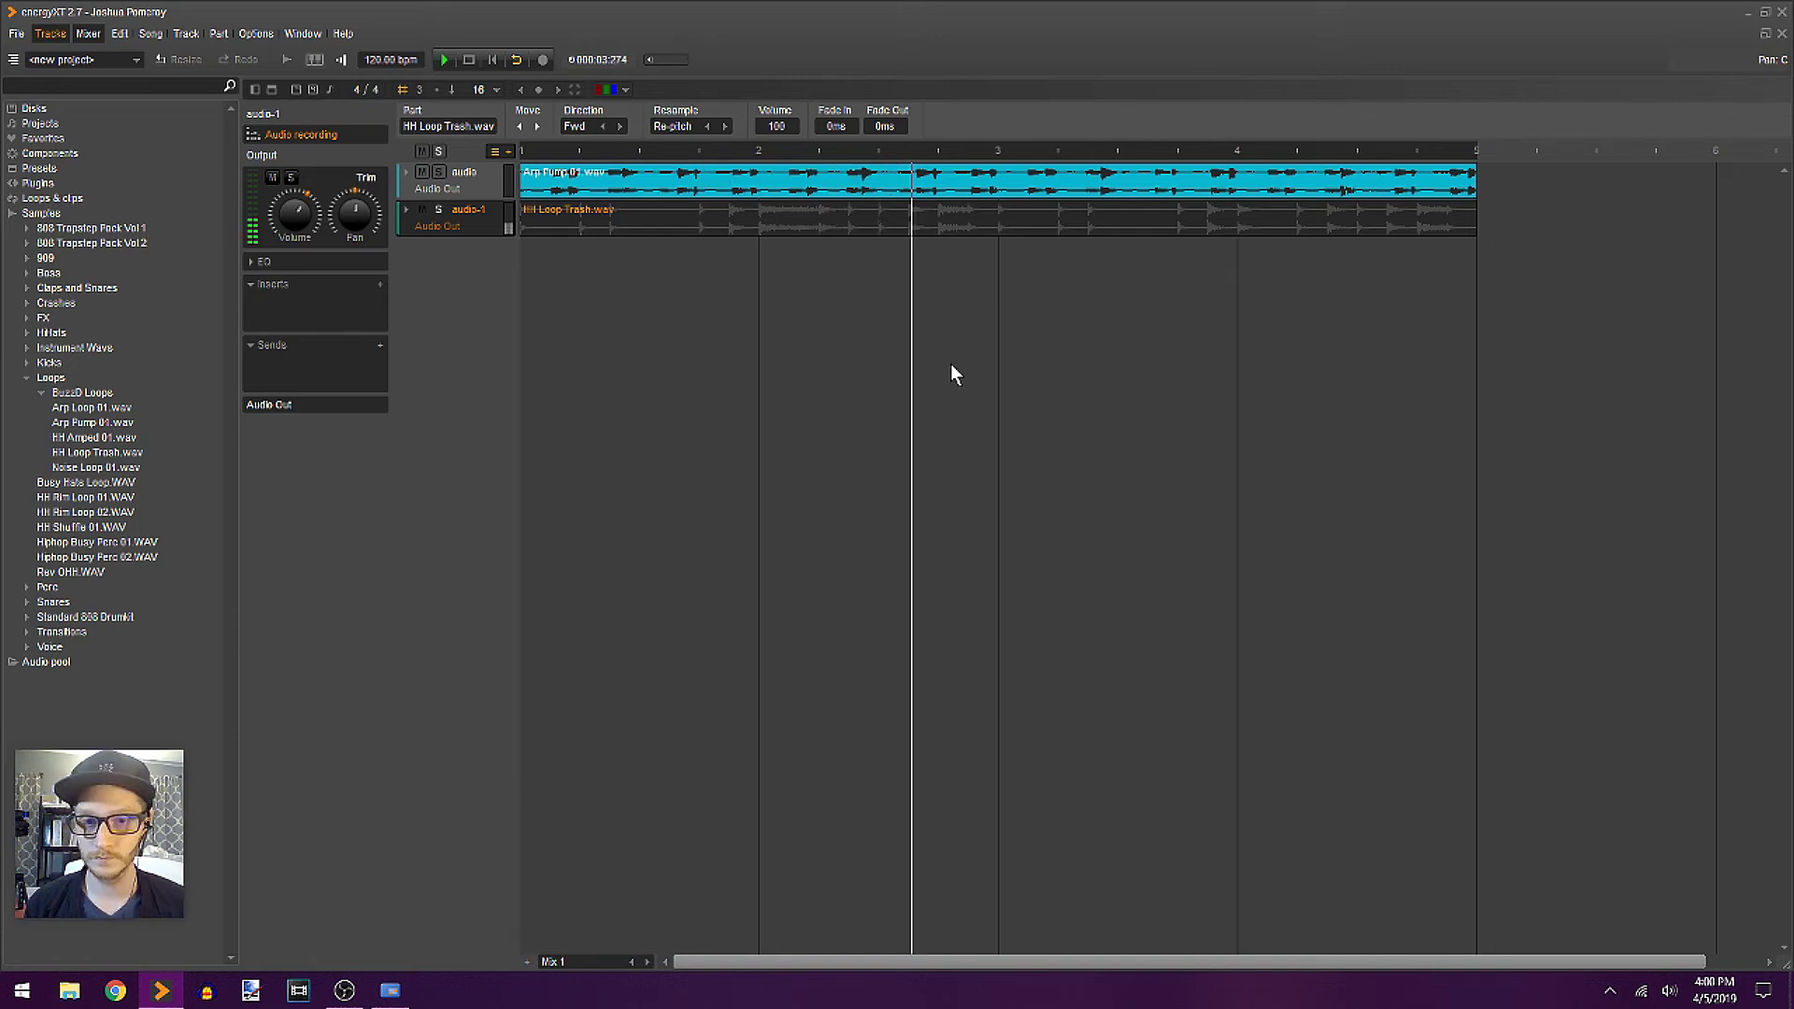
{"action": "key", "text": "space"}
- Shrink the re-pitched HH Loop Trash.wav part to end at bar 3 and play it for comparison
{"action": "left_click_drag", "start_coordinate": [1475, 219], "coordinate": [1018, 270]}
{"action": "key", "text": "space"}
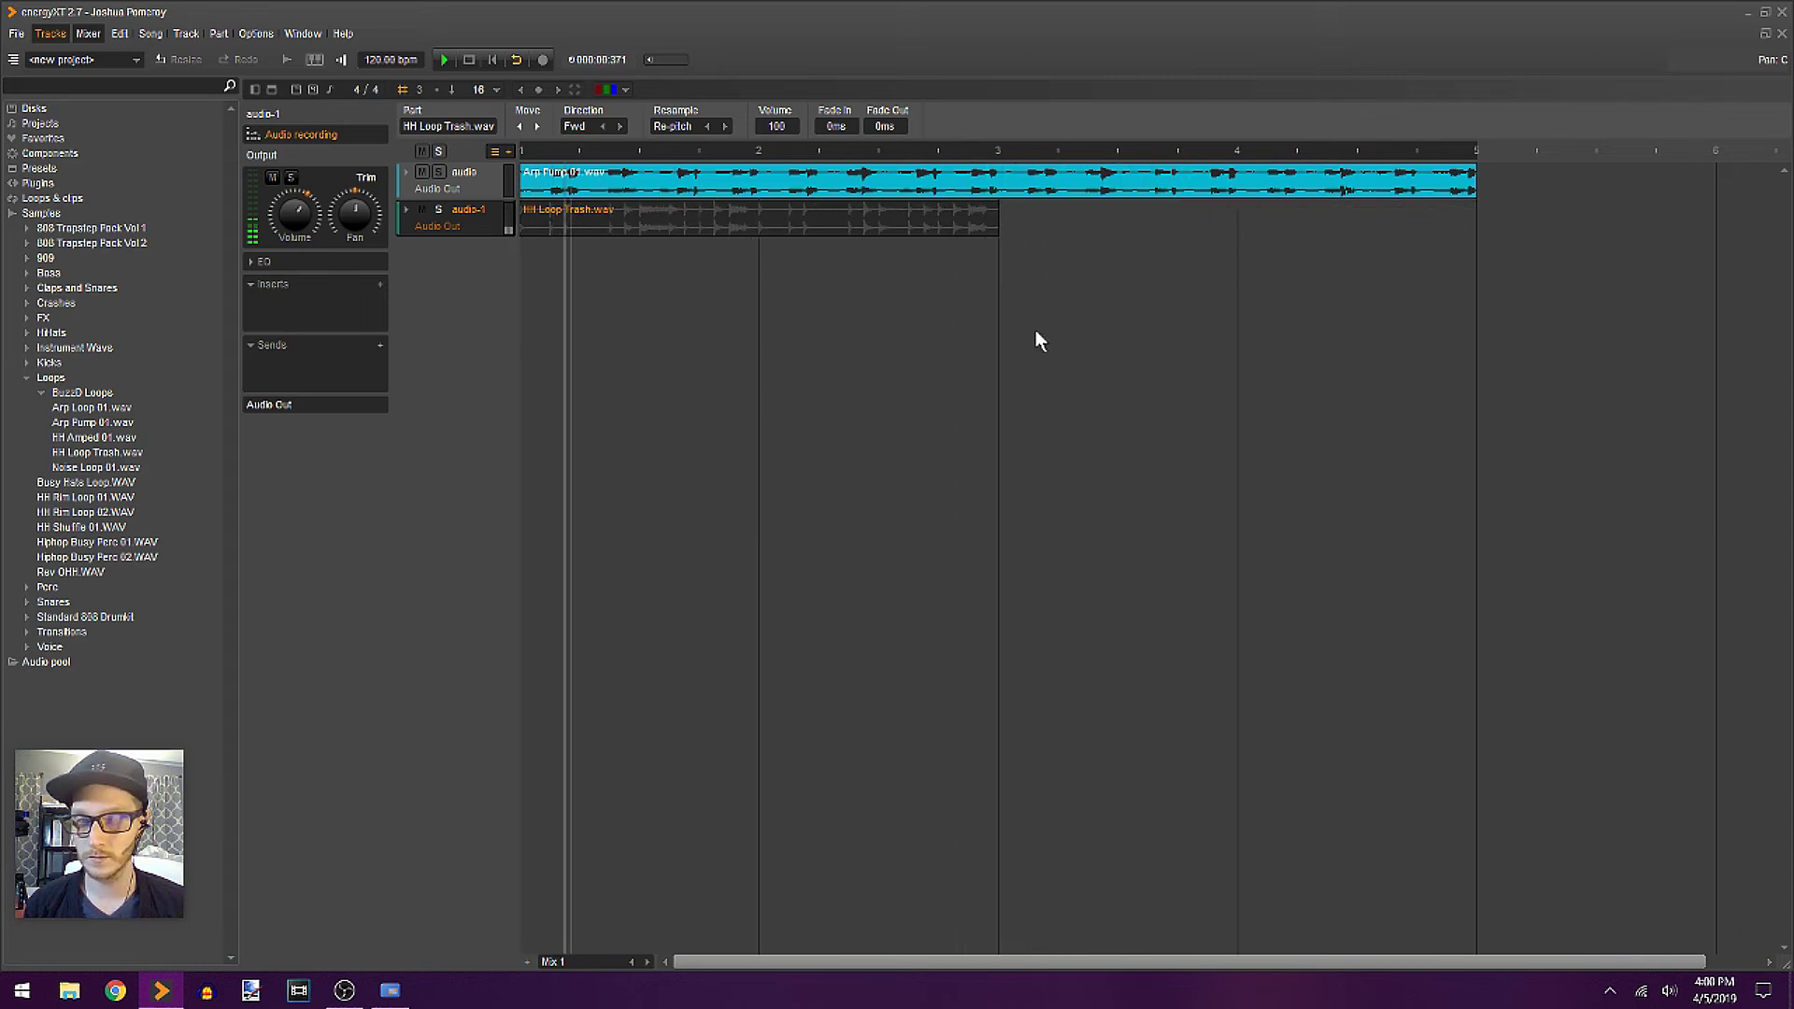
{"action": "key", "text": "space"}
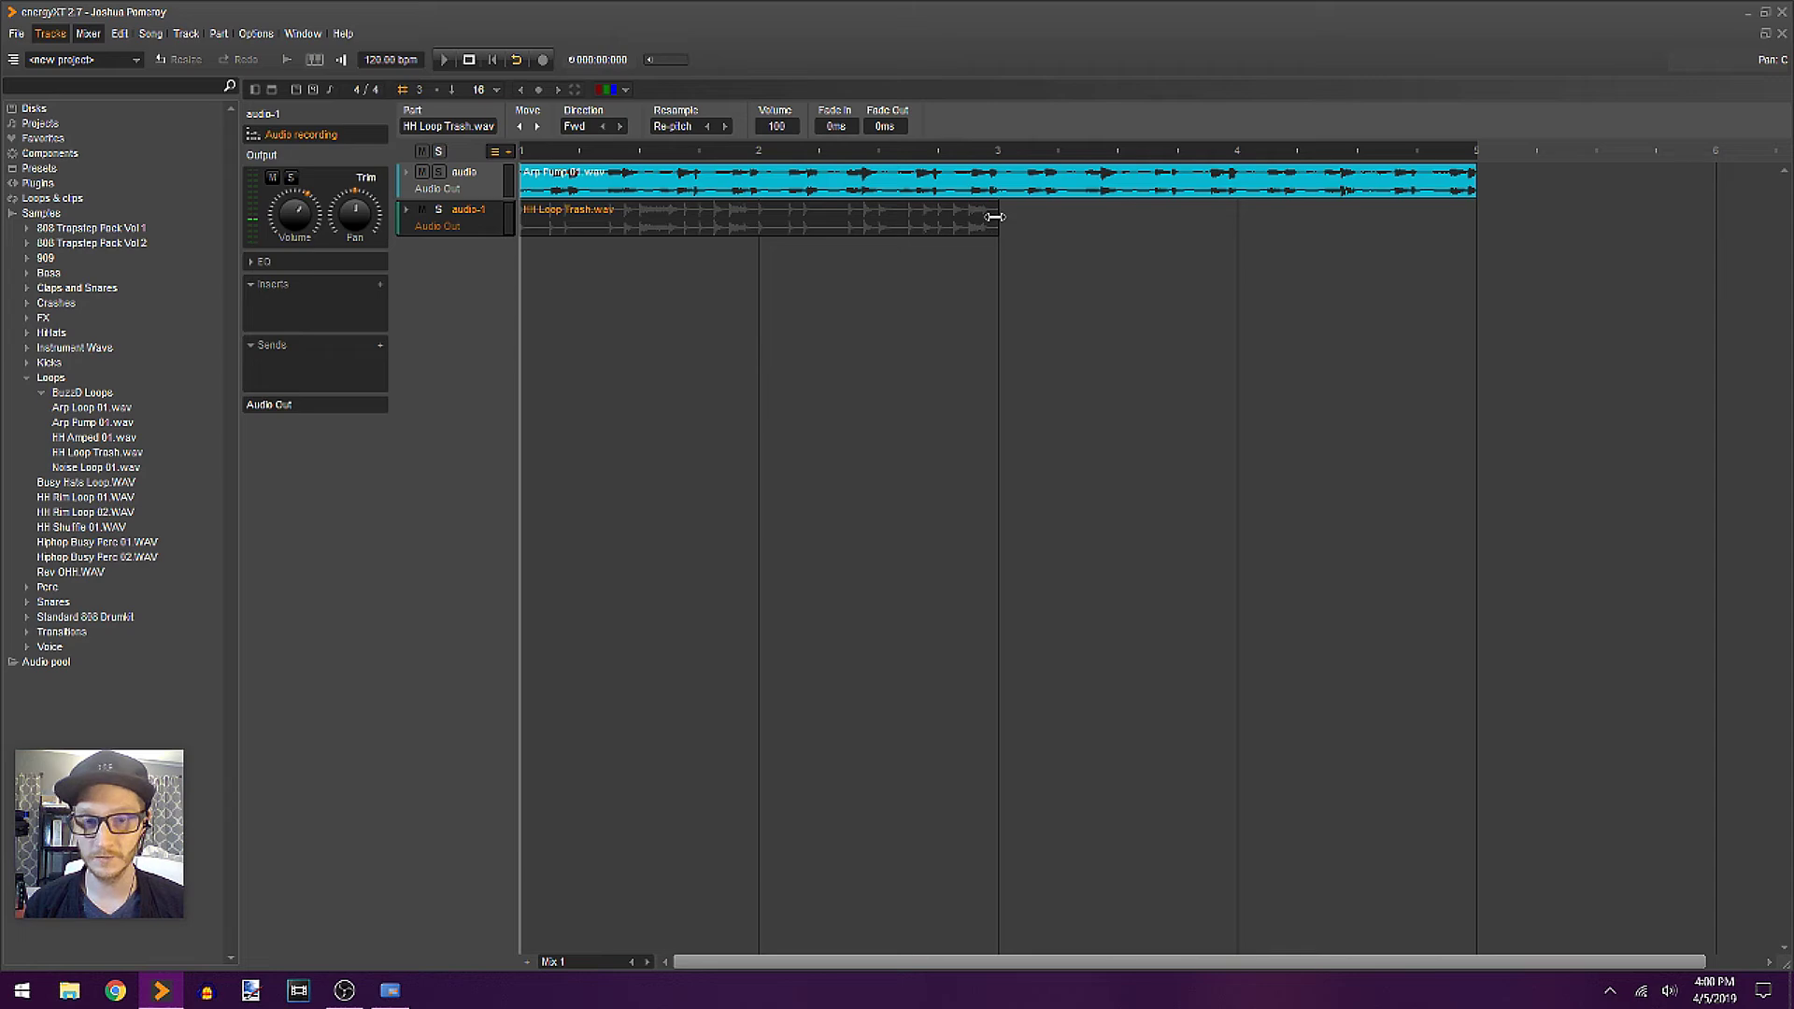
- Stretch the HH Loop Trash.wav part to end at bar 5, then audition it soloed and together with Arp Pump 01.wav
{"action": "left_click_drag", "start_coordinate": [994, 216], "coordinate": [1267, 219]}
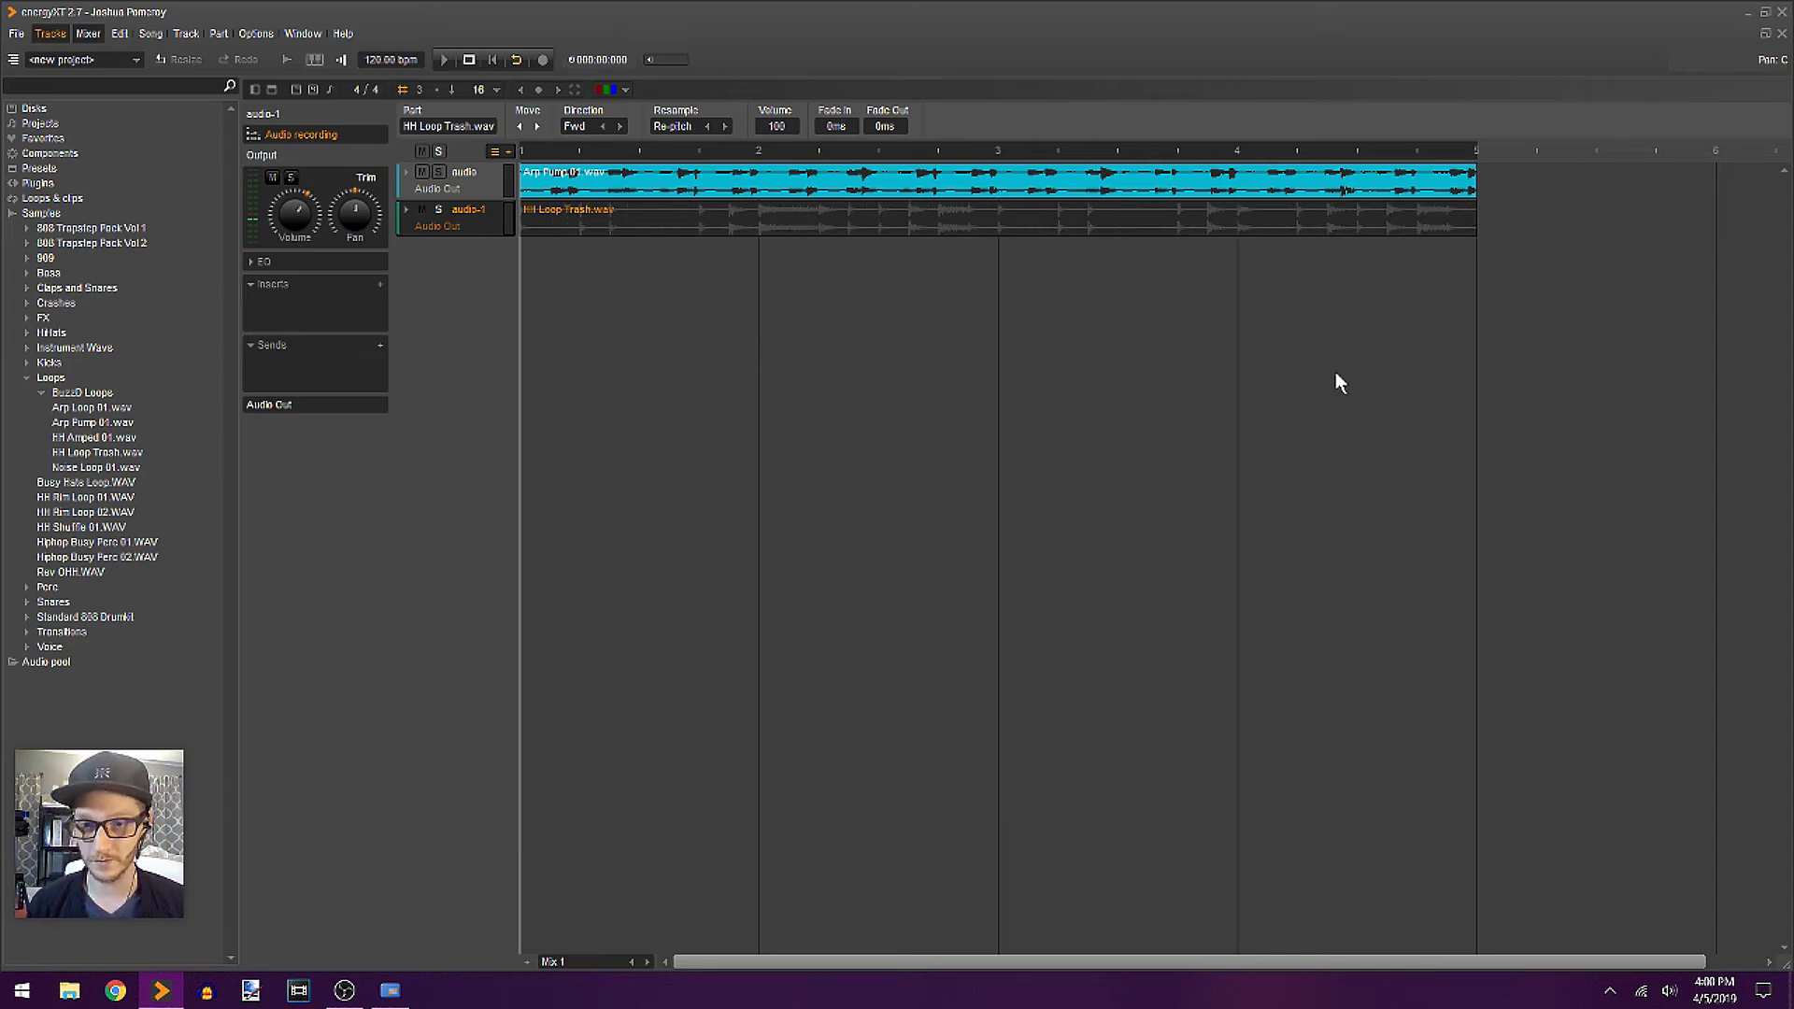
{"action": "key", "text": "space"}
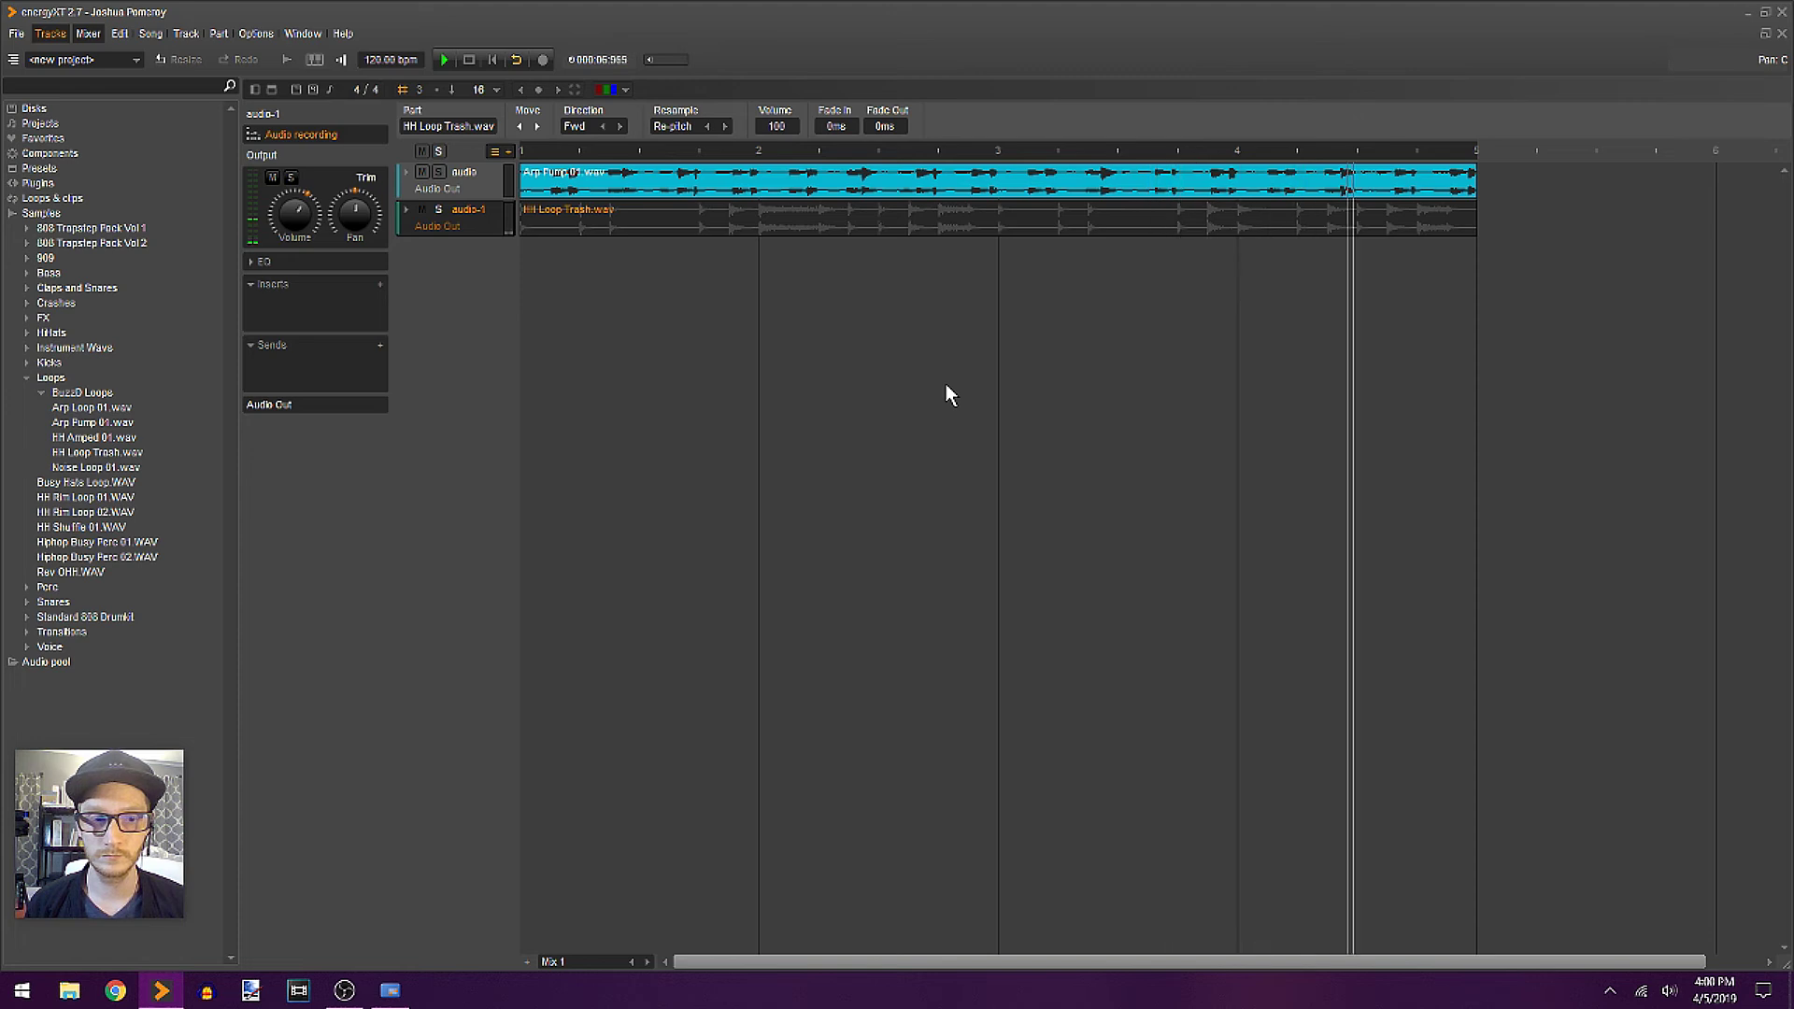
{"action": "left_click", "coordinate": [440, 173]}
{"action": "key", "text": "space"}
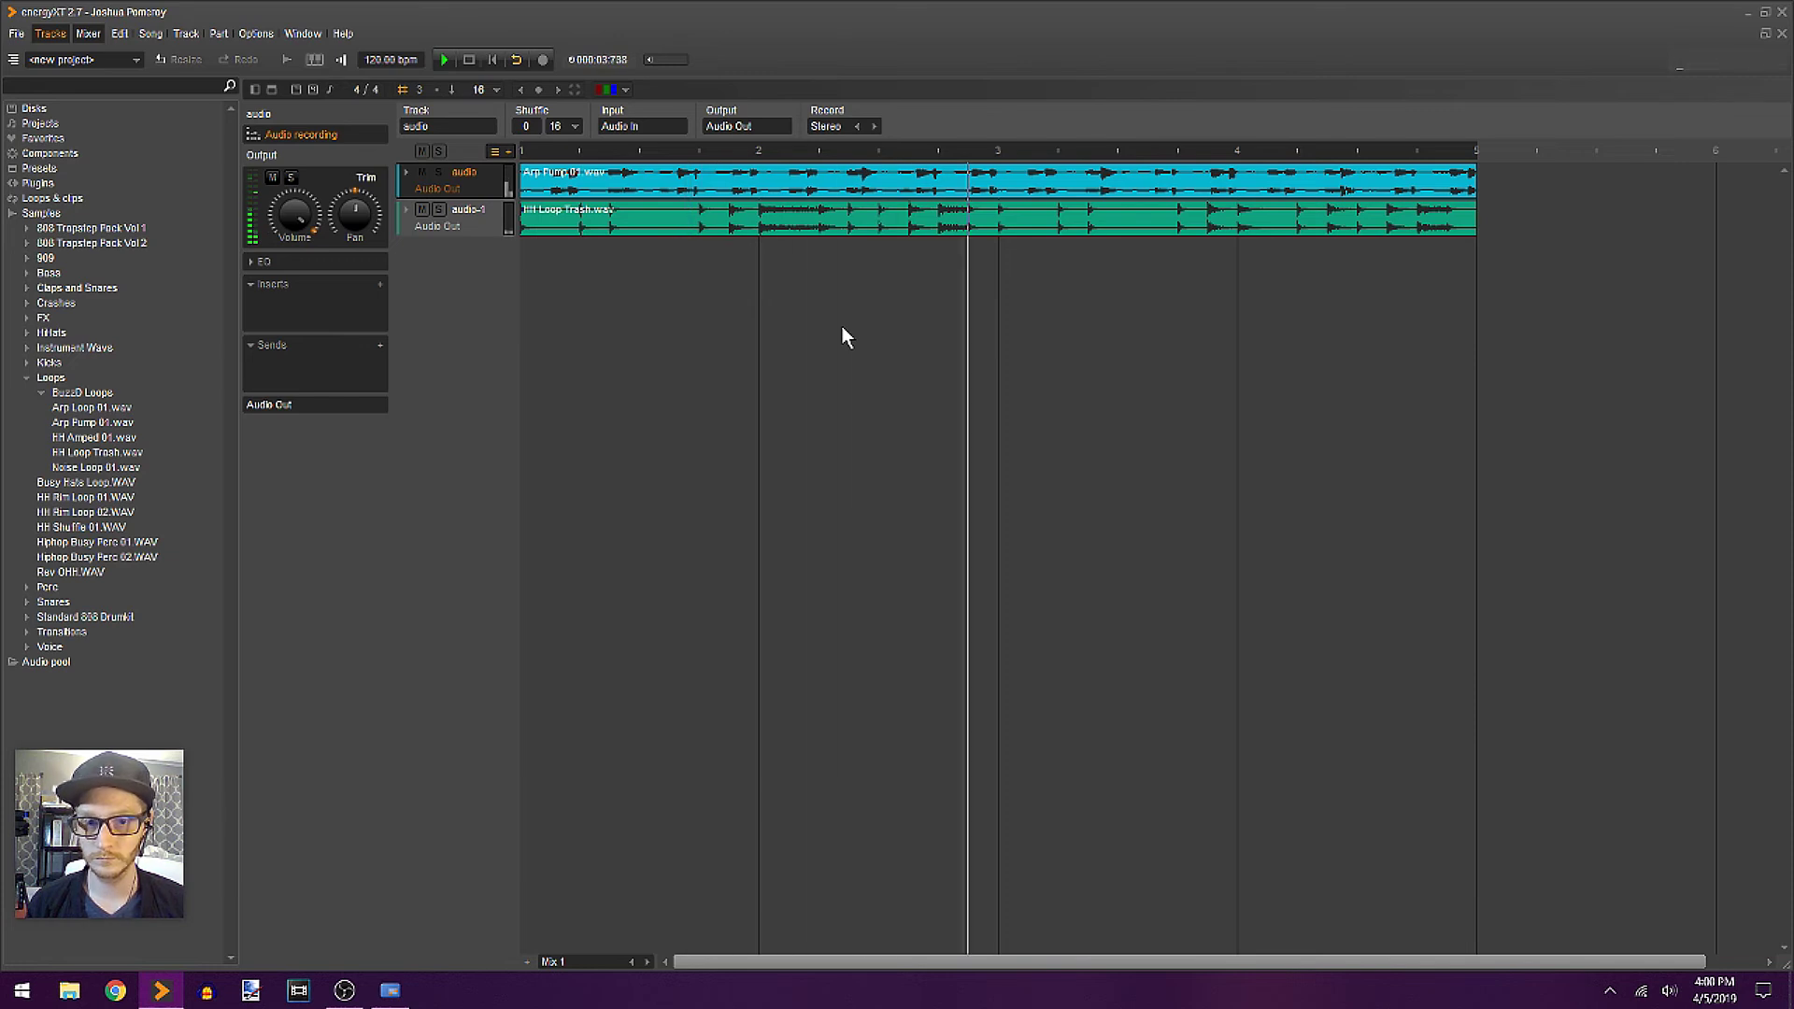
- Set the HH Loop Trash.wav part's direction to Rev and play it with the arp loop
{"action": "left_click", "coordinate": [843, 327]}
{"action": "left_click", "coordinate": [641, 208]}
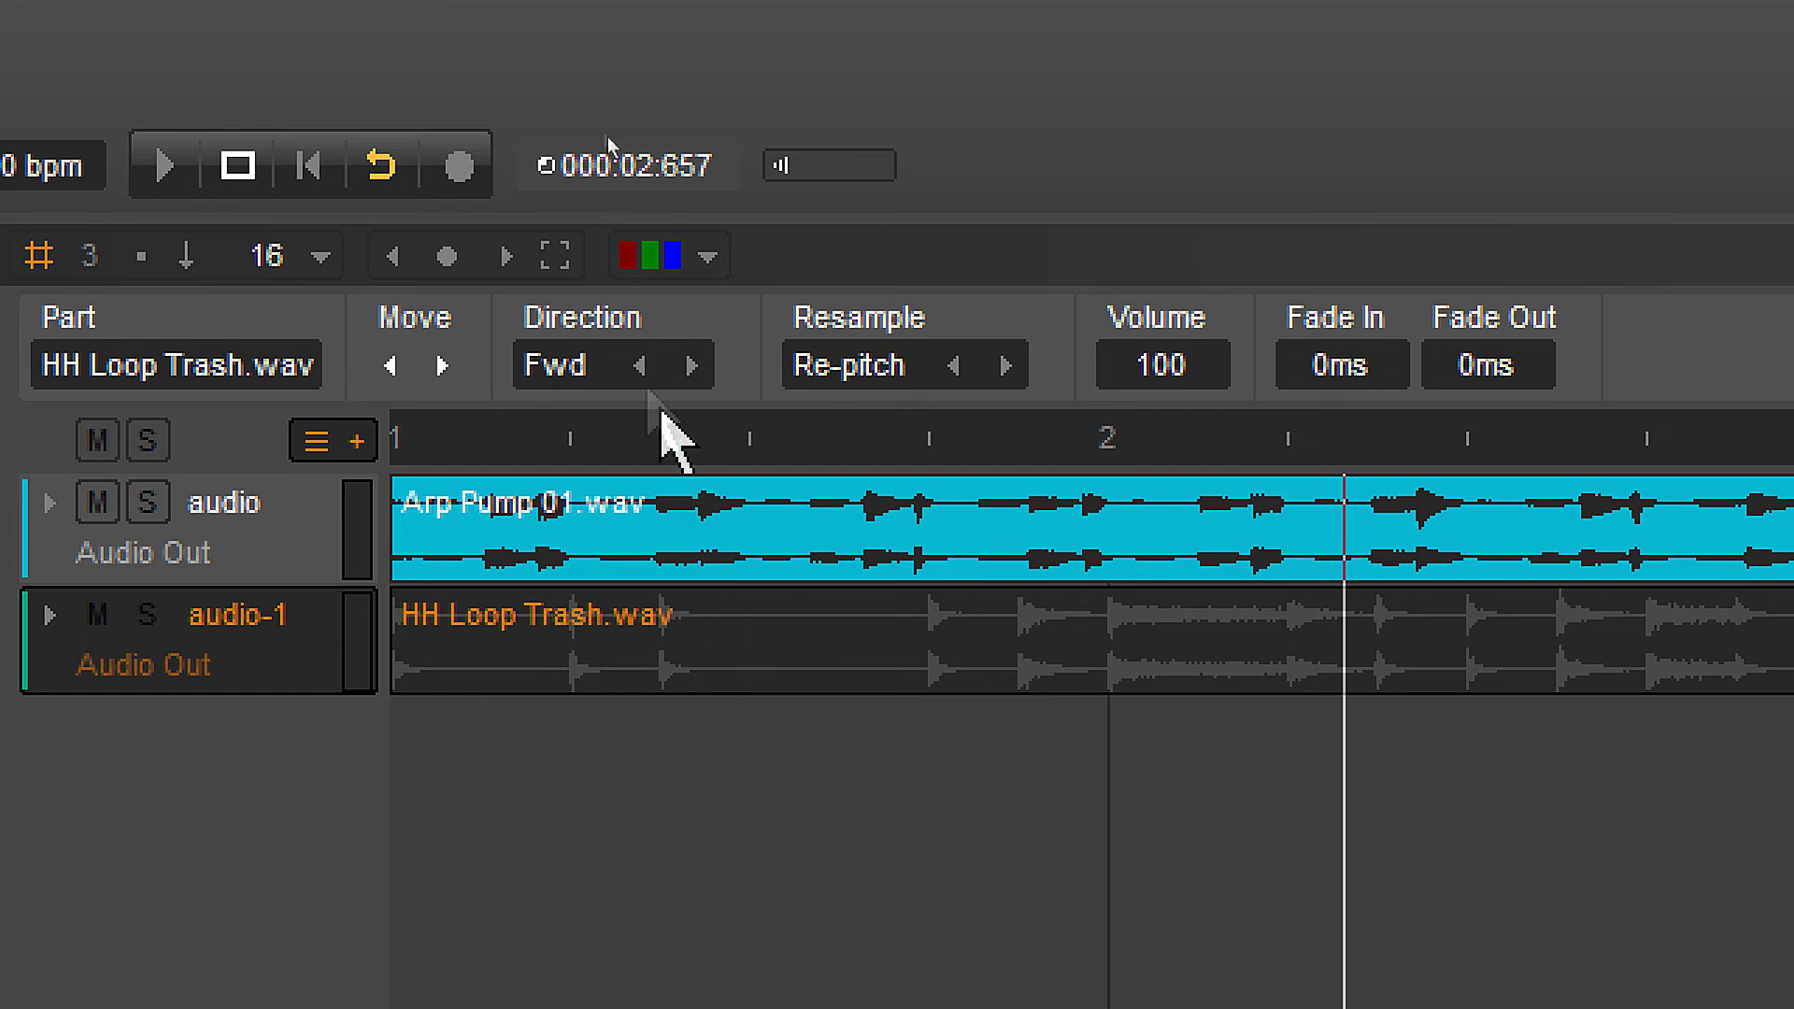
{"action": "left_click", "coordinate": [588, 374]}
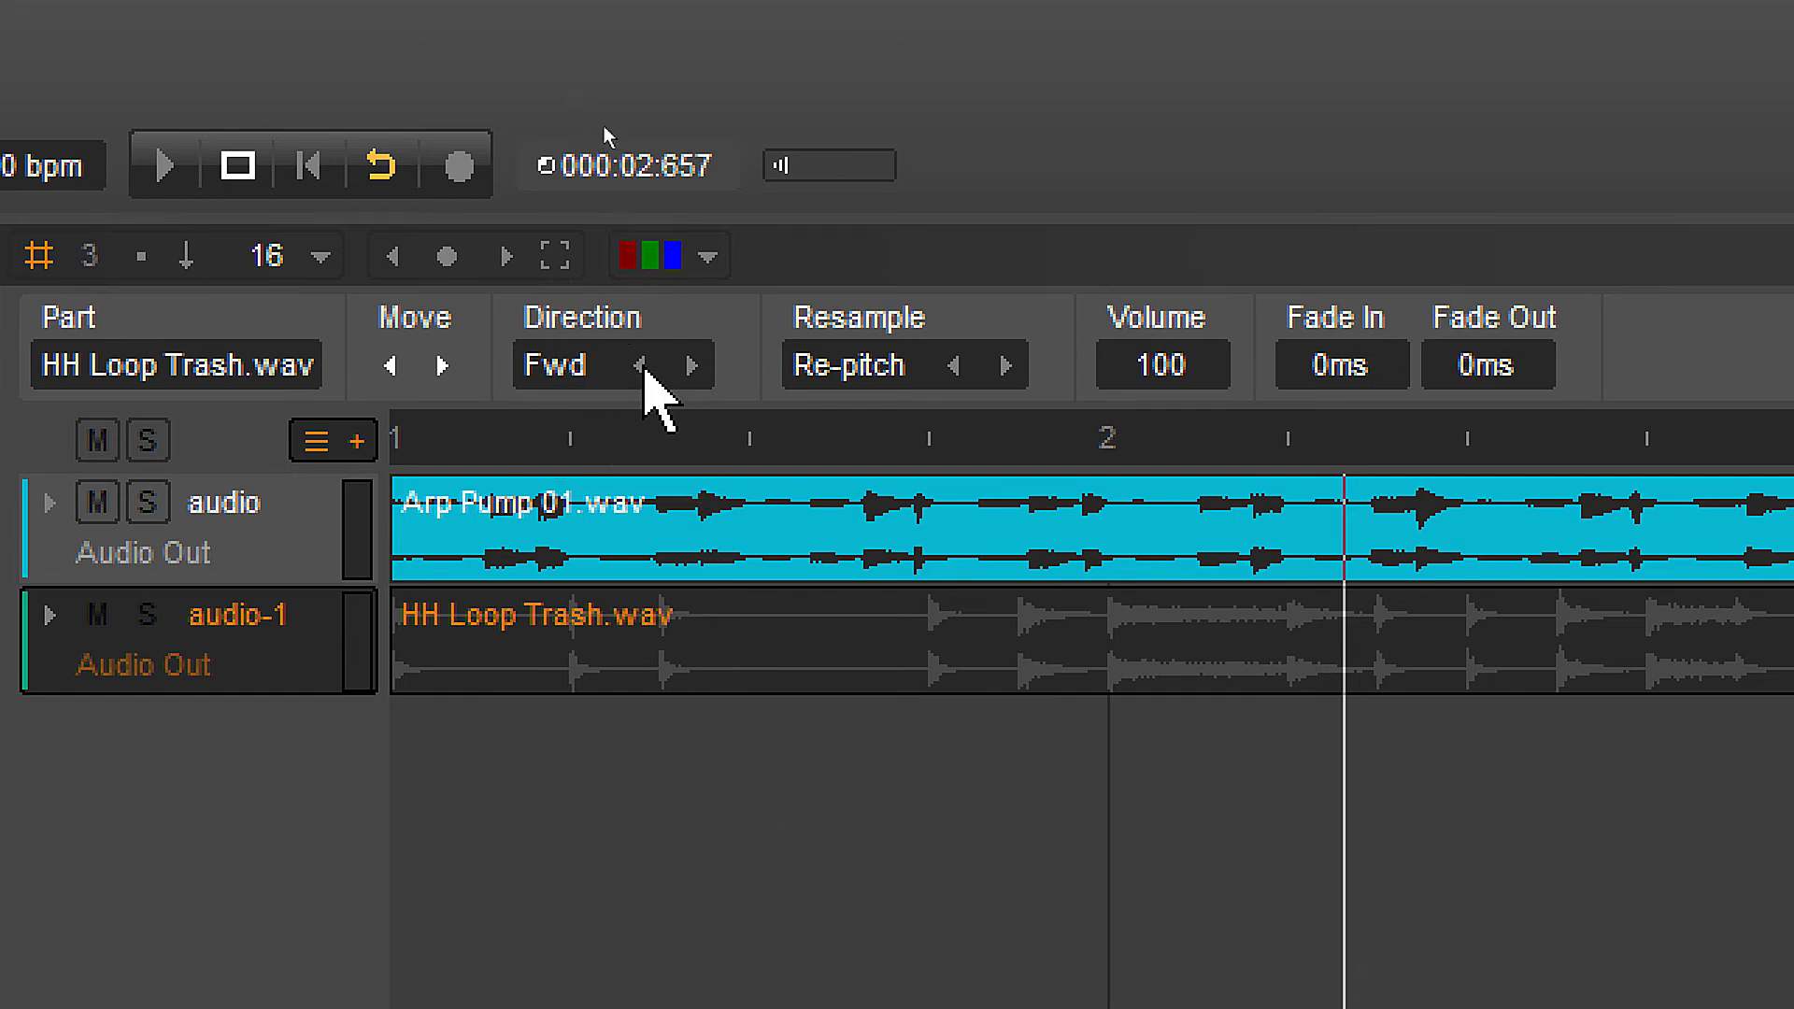
{"action": "left_click", "coordinate": [692, 365]}
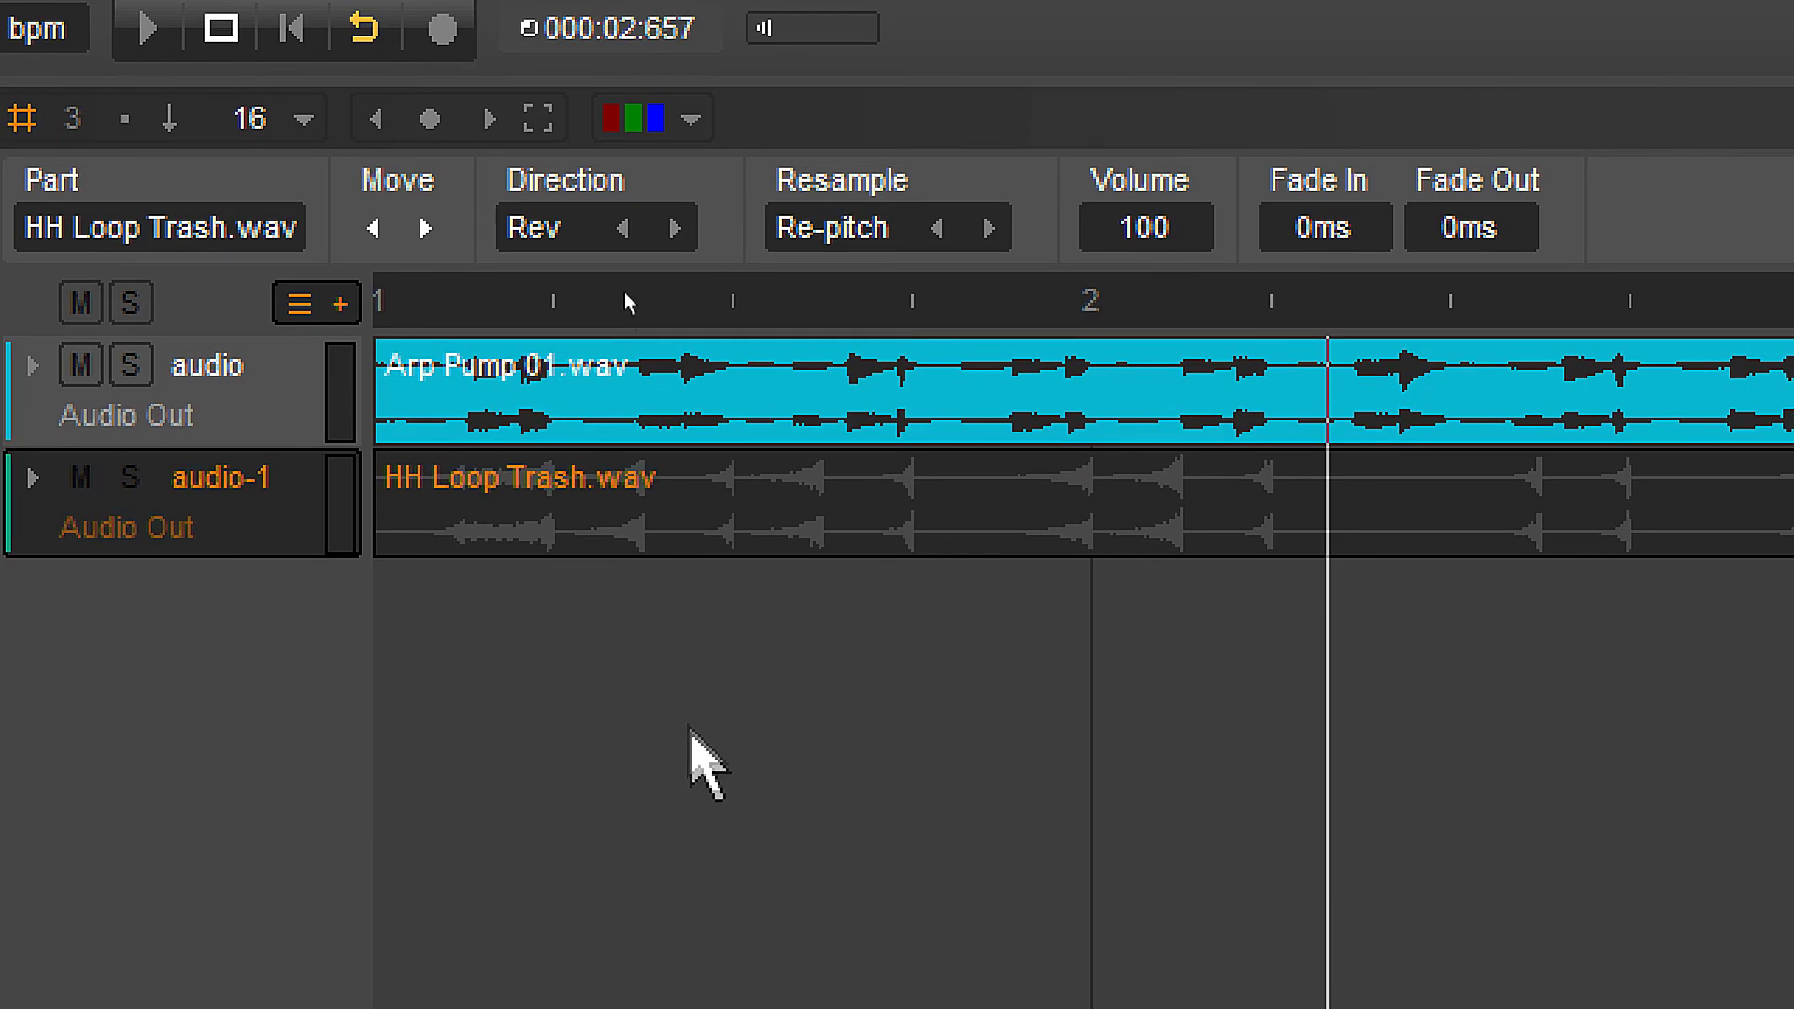
{"action": "key", "text": "space"}
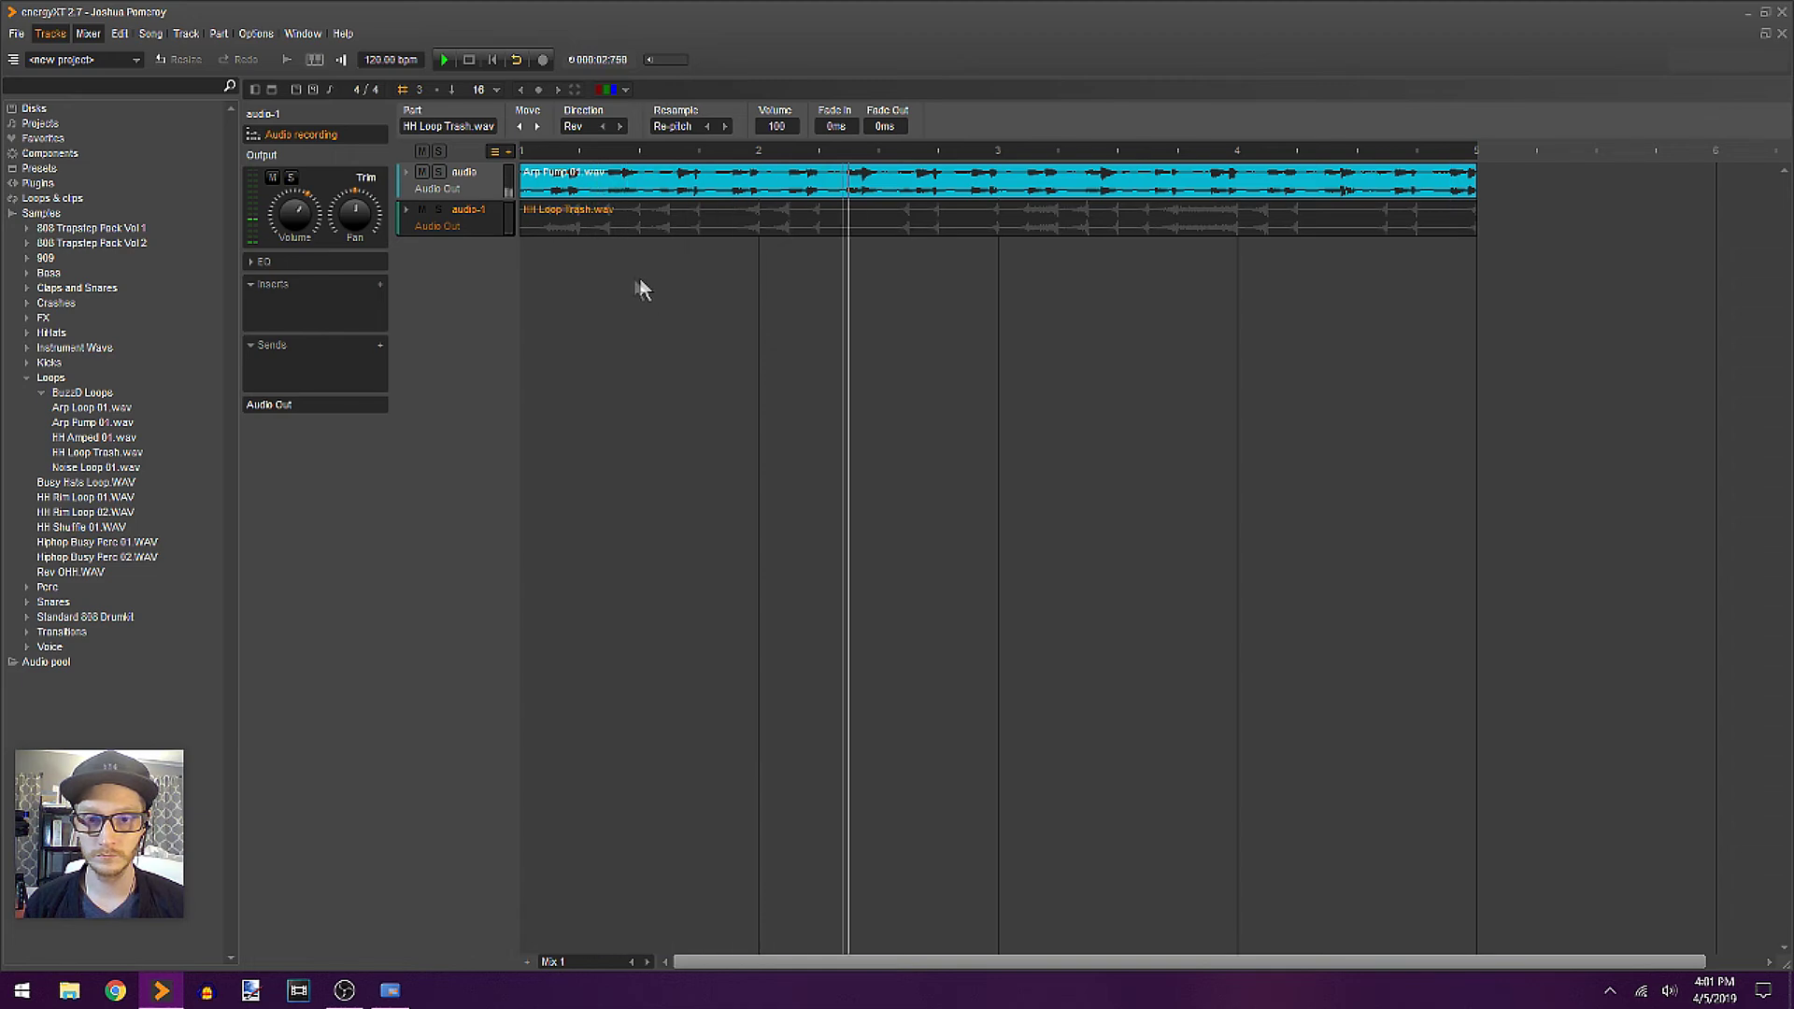
{"action": "key", "text": "space"}
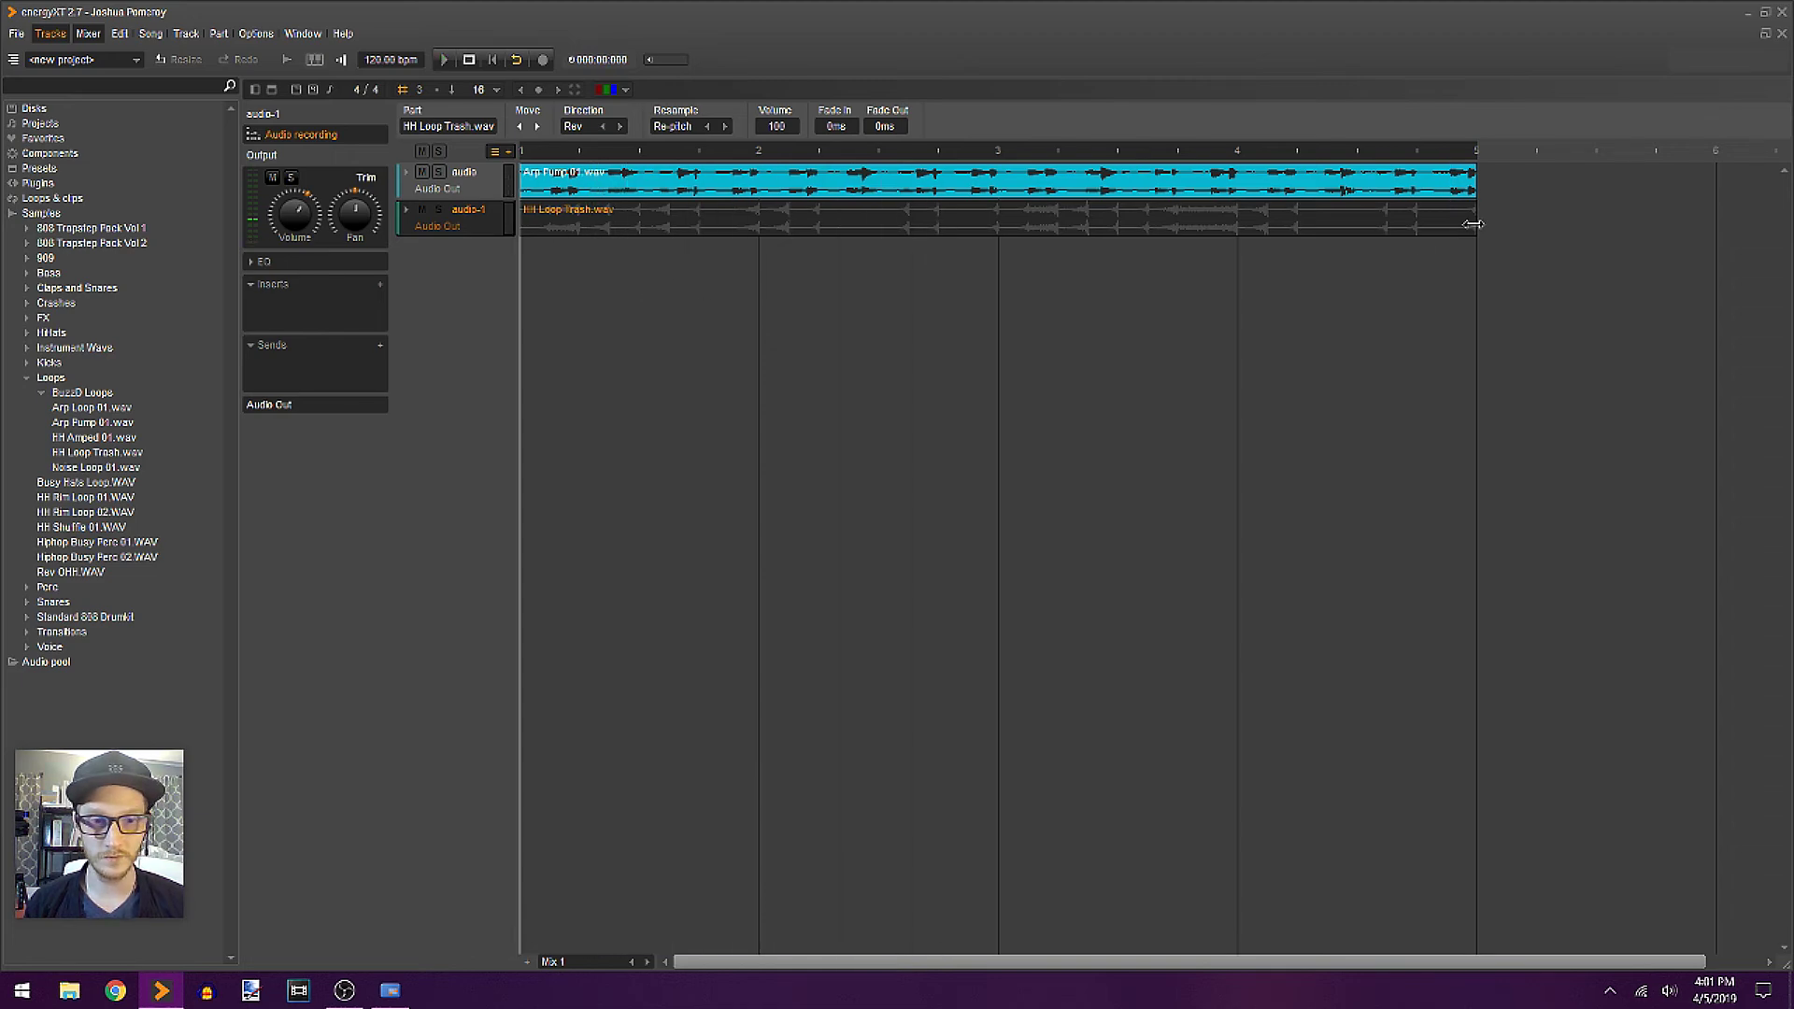
- Cut the reversed HH Loop Trash.wav part at bar 3, stretch the remainder to bar 5 and audition it soloed before clearing the solo
{"action": "left_click", "coordinate": [1001, 226]}
{"action": "left_click", "coordinate": [921, 230]}
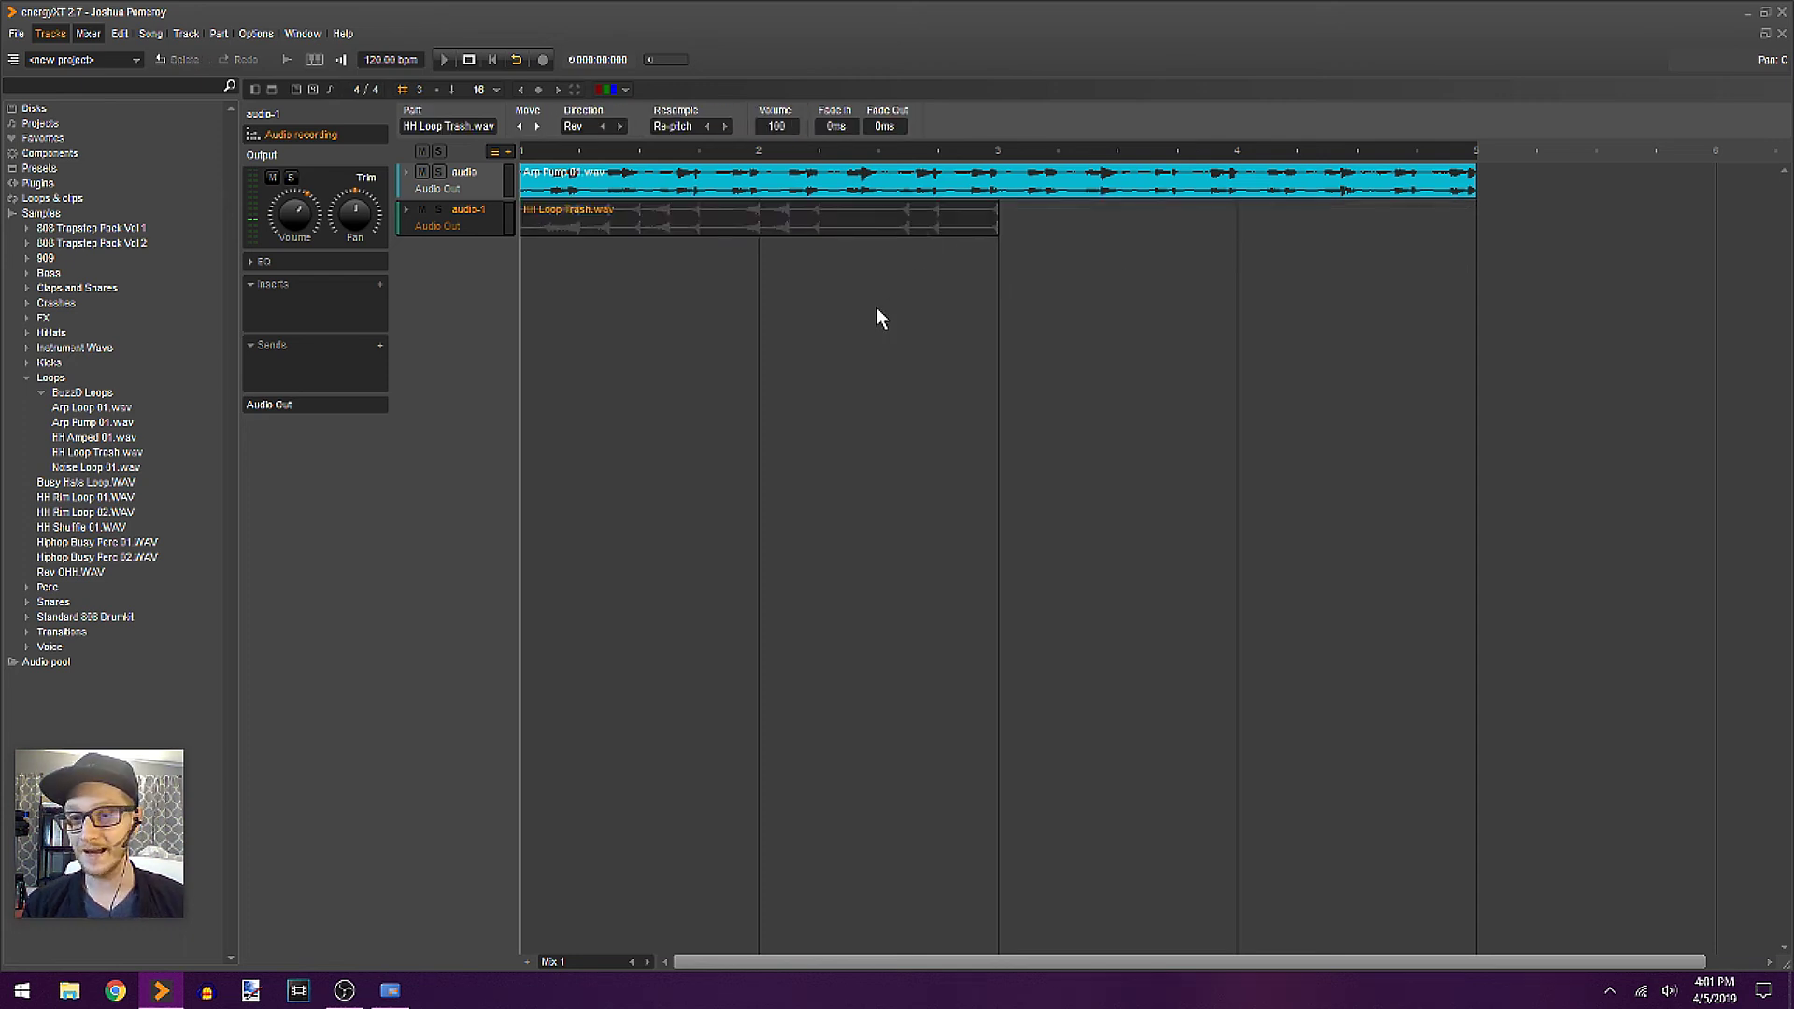
{"action": "left_click_drag", "start_coordinate": [1069, 231], "coordinate": [1475, 227]}
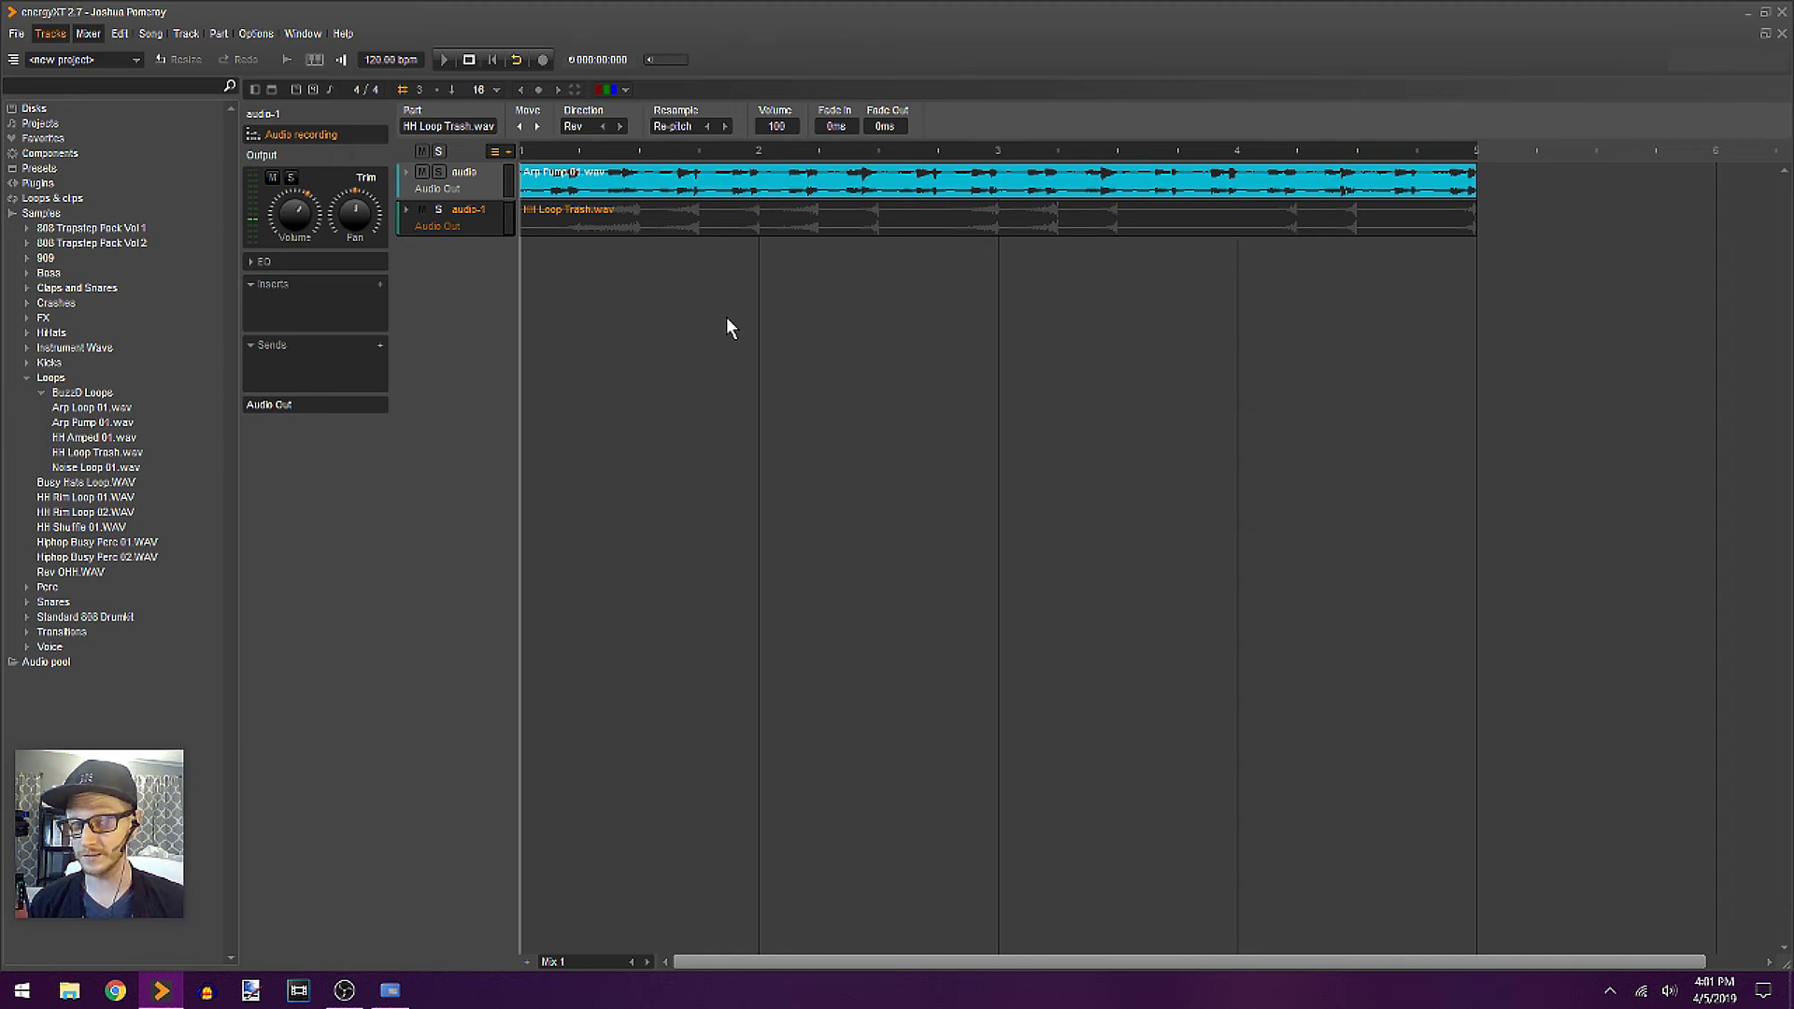
{"action": "key", "text": "space"}
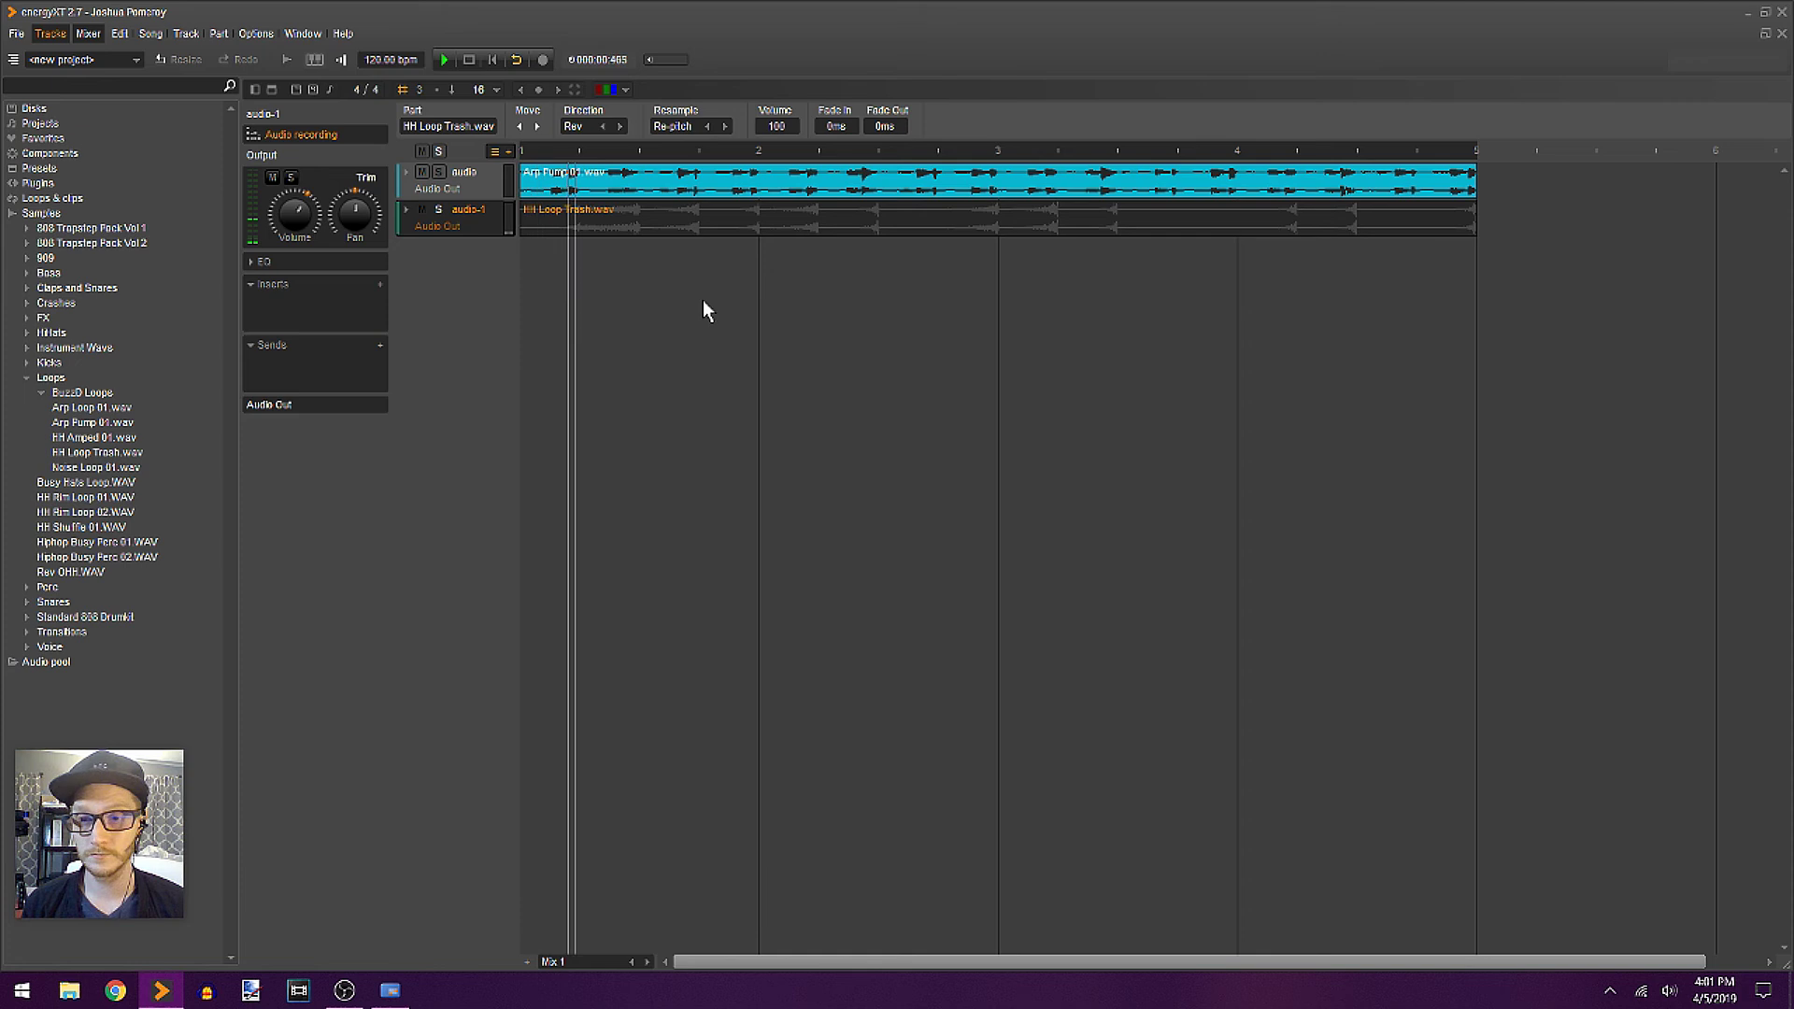
{"action": "left_click", "coordinate": [440, 151]}
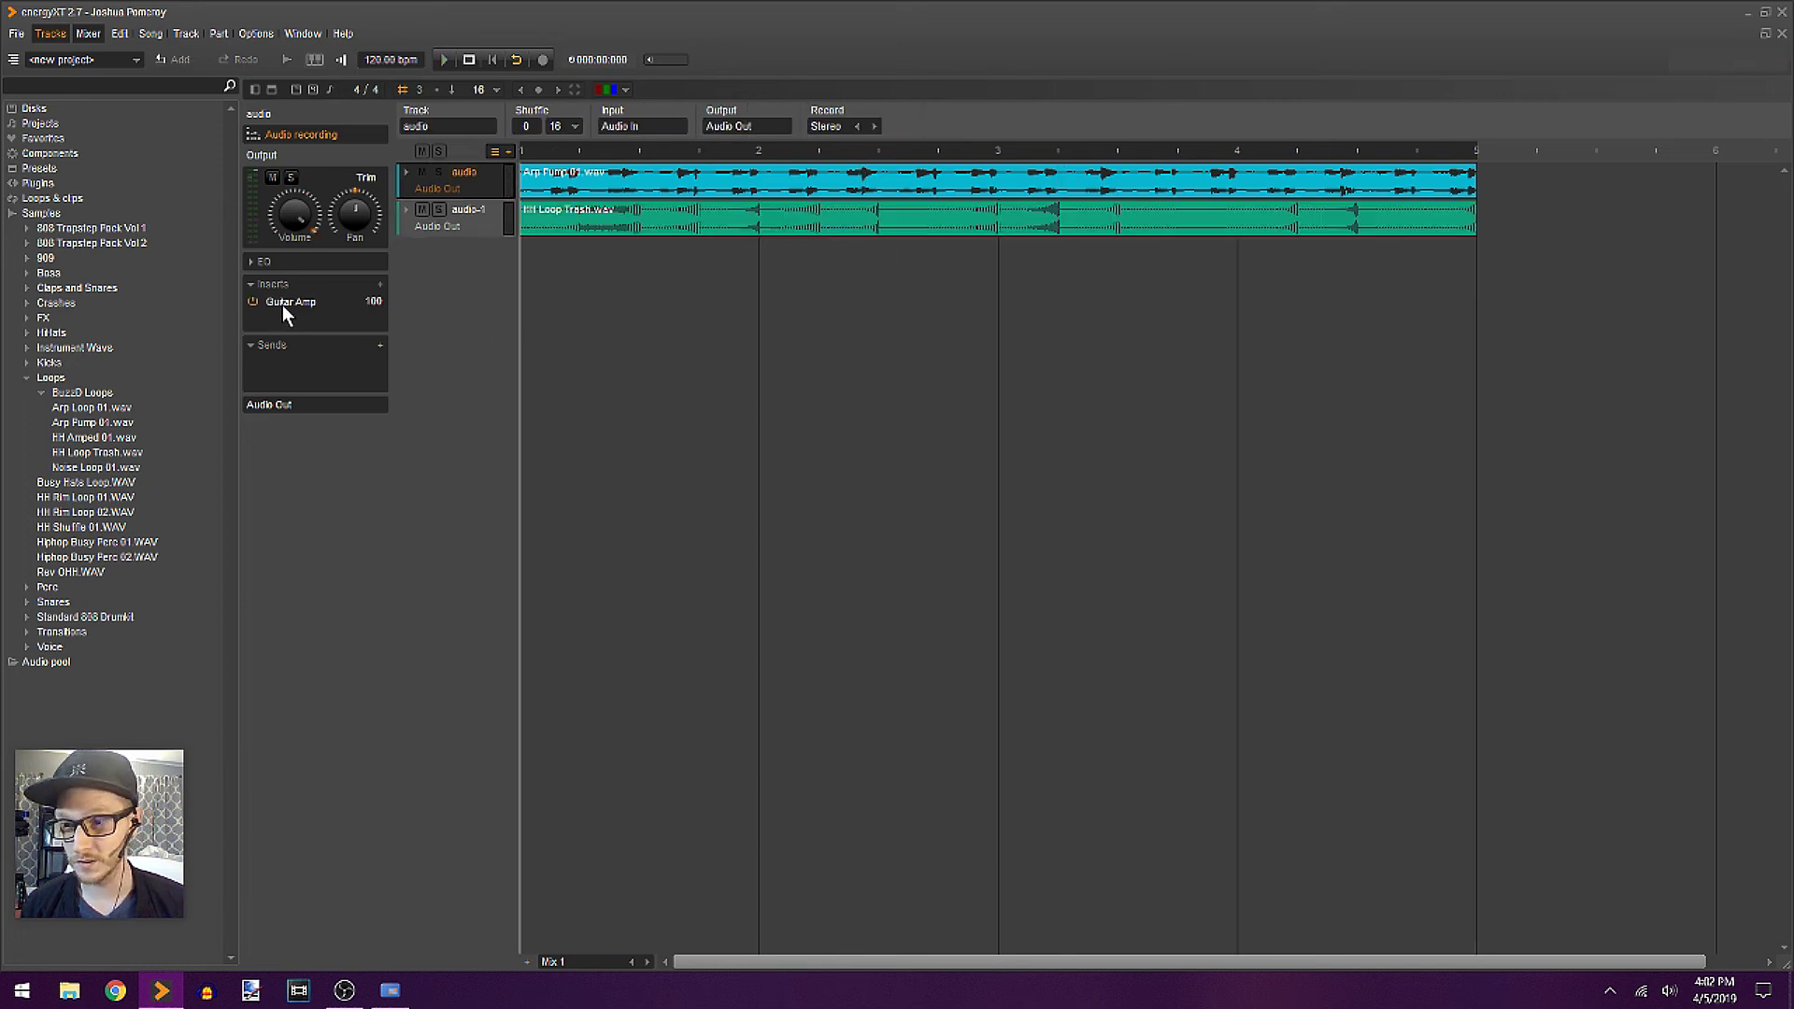
- Insert Guitar Amp on the Arp Pump 01.wav track and review its settings with the Dirty channel
{"action": "left_click", "coordinate": [284, 304]}
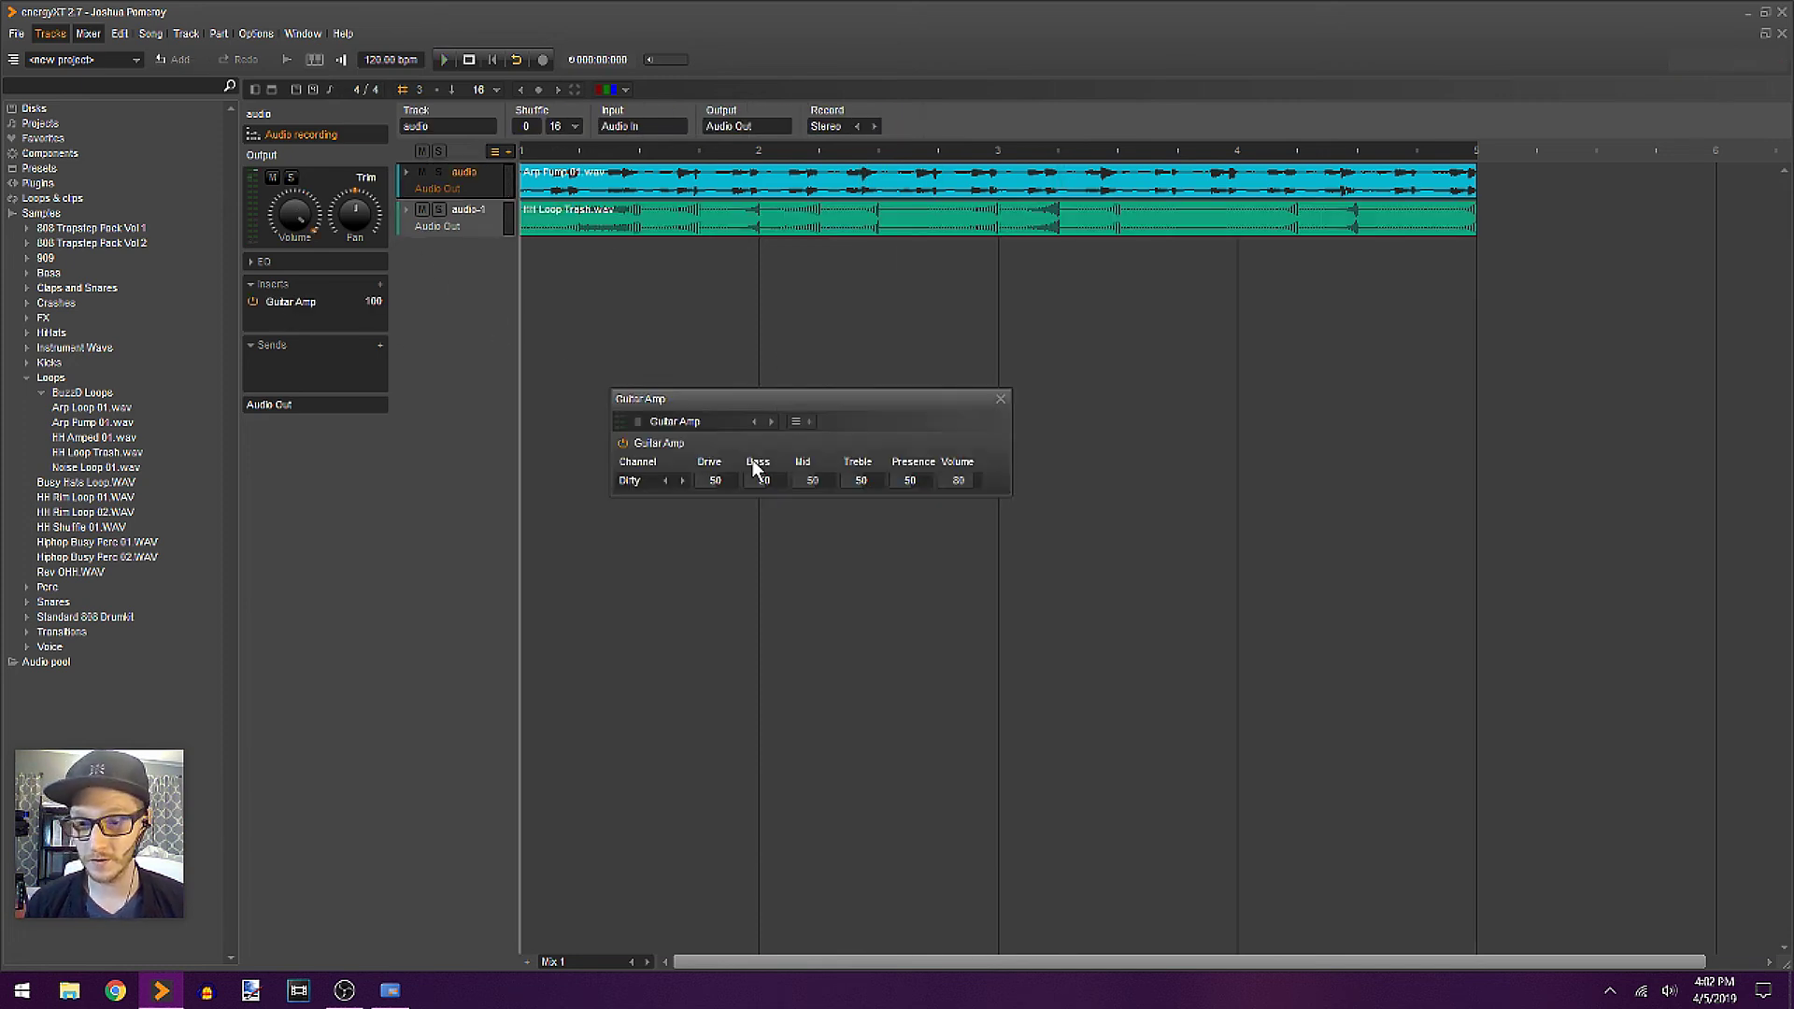
{"action": "left_click", "coordinate": [633, 477]}
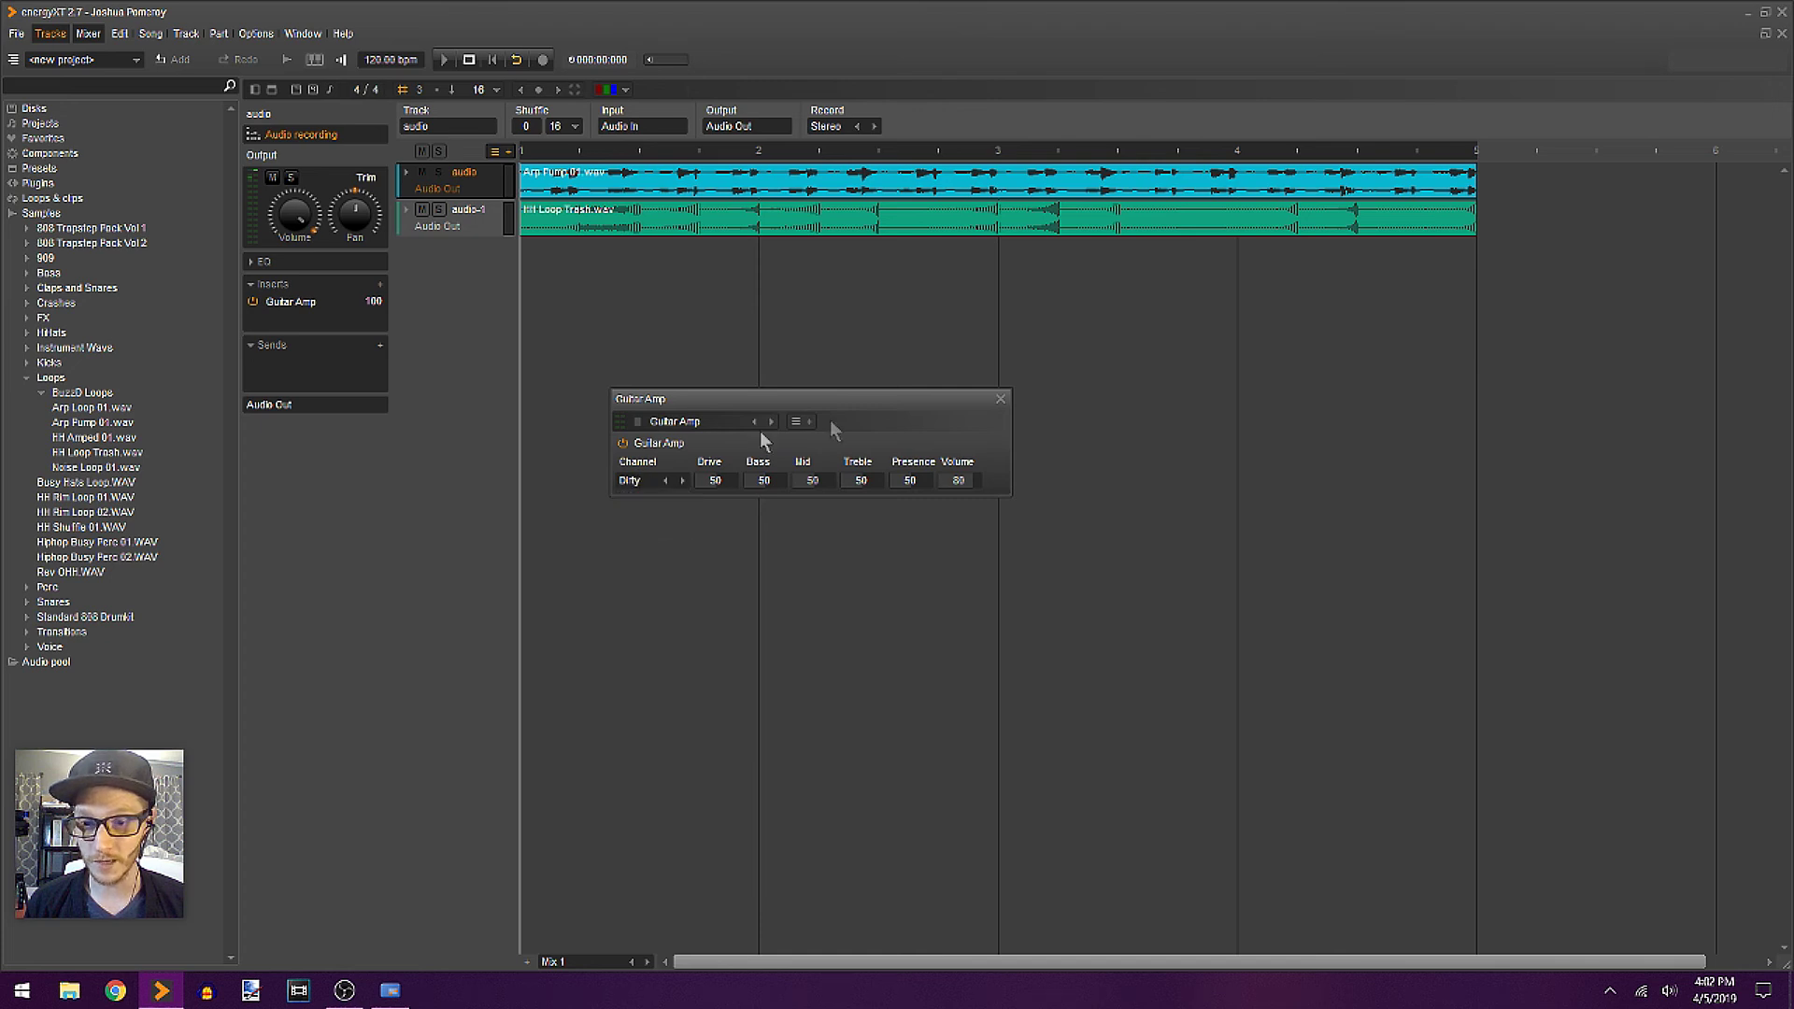
{"action": "left_click", "coordinate": [1000, 399]}
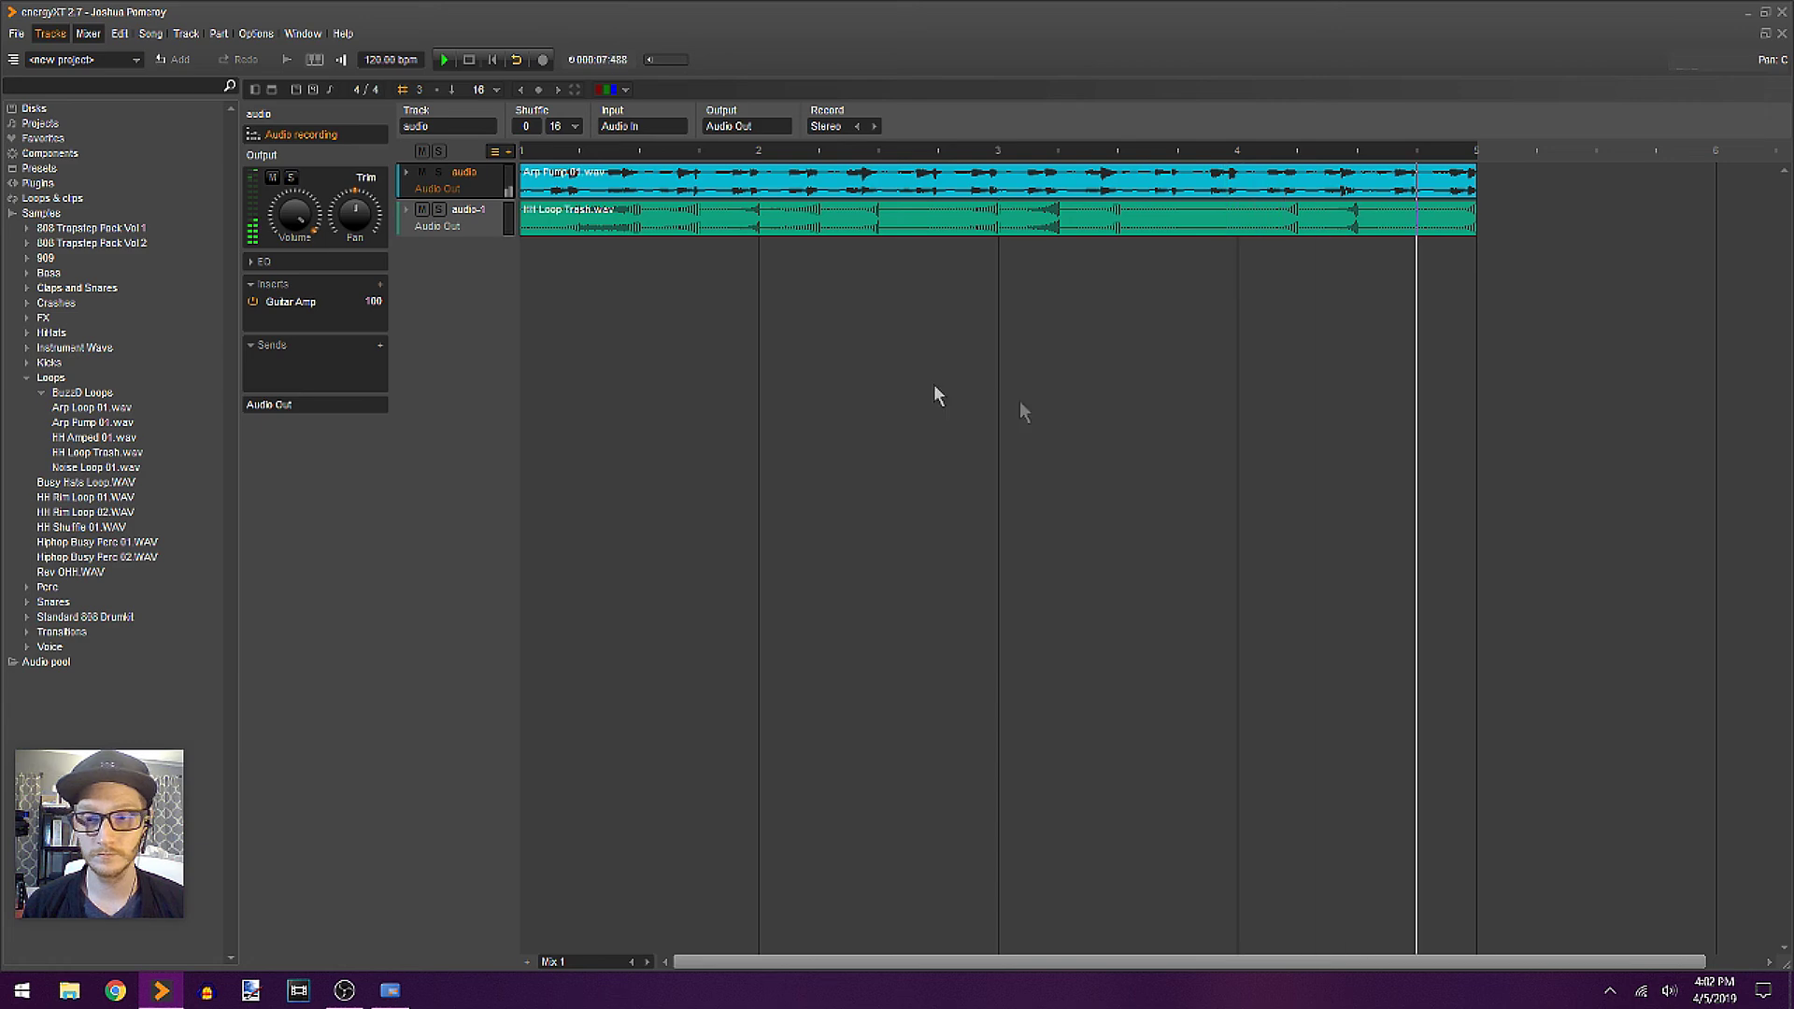
- Add TAL-Filter-2 as a second insert on the Arp Pump 01.wav track and set its BPM factor to x16
{"action": "left_click", "coordinate": [381, 288]}
{"action": "mouse_move", "coordinate": [453, 317]}
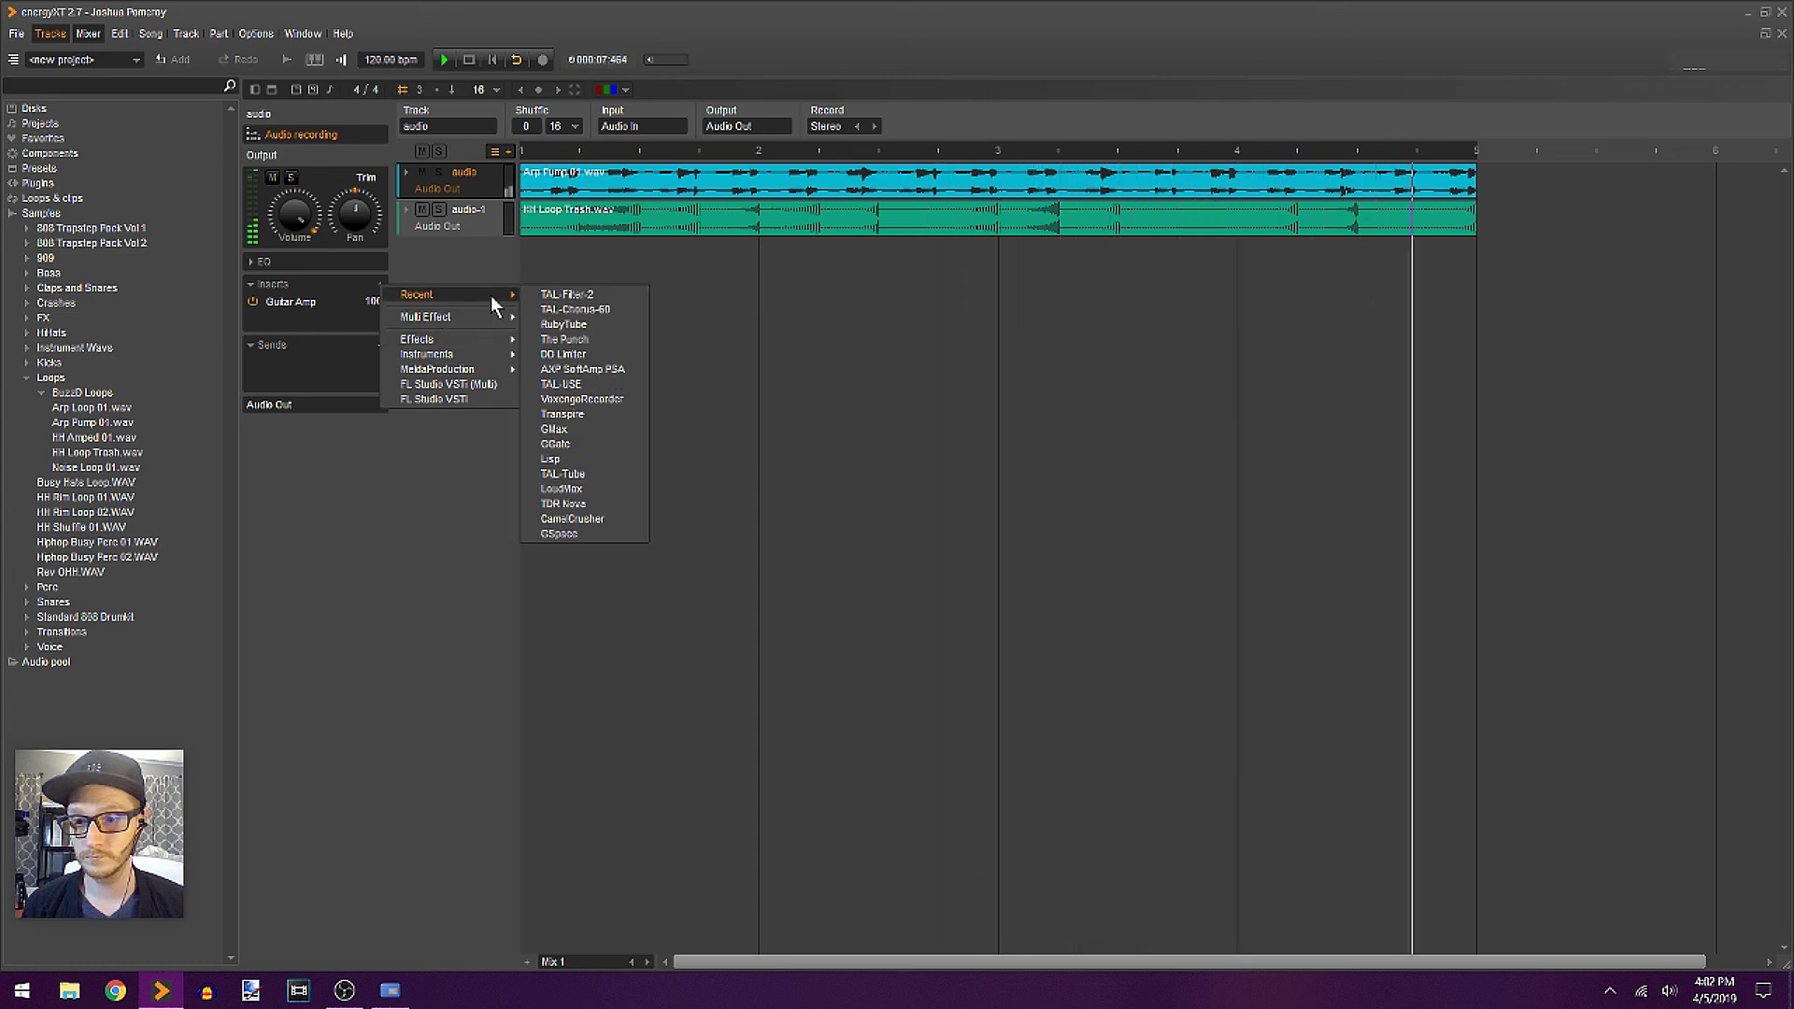
{"action": "left_click", "coordinate": [567, 296]}
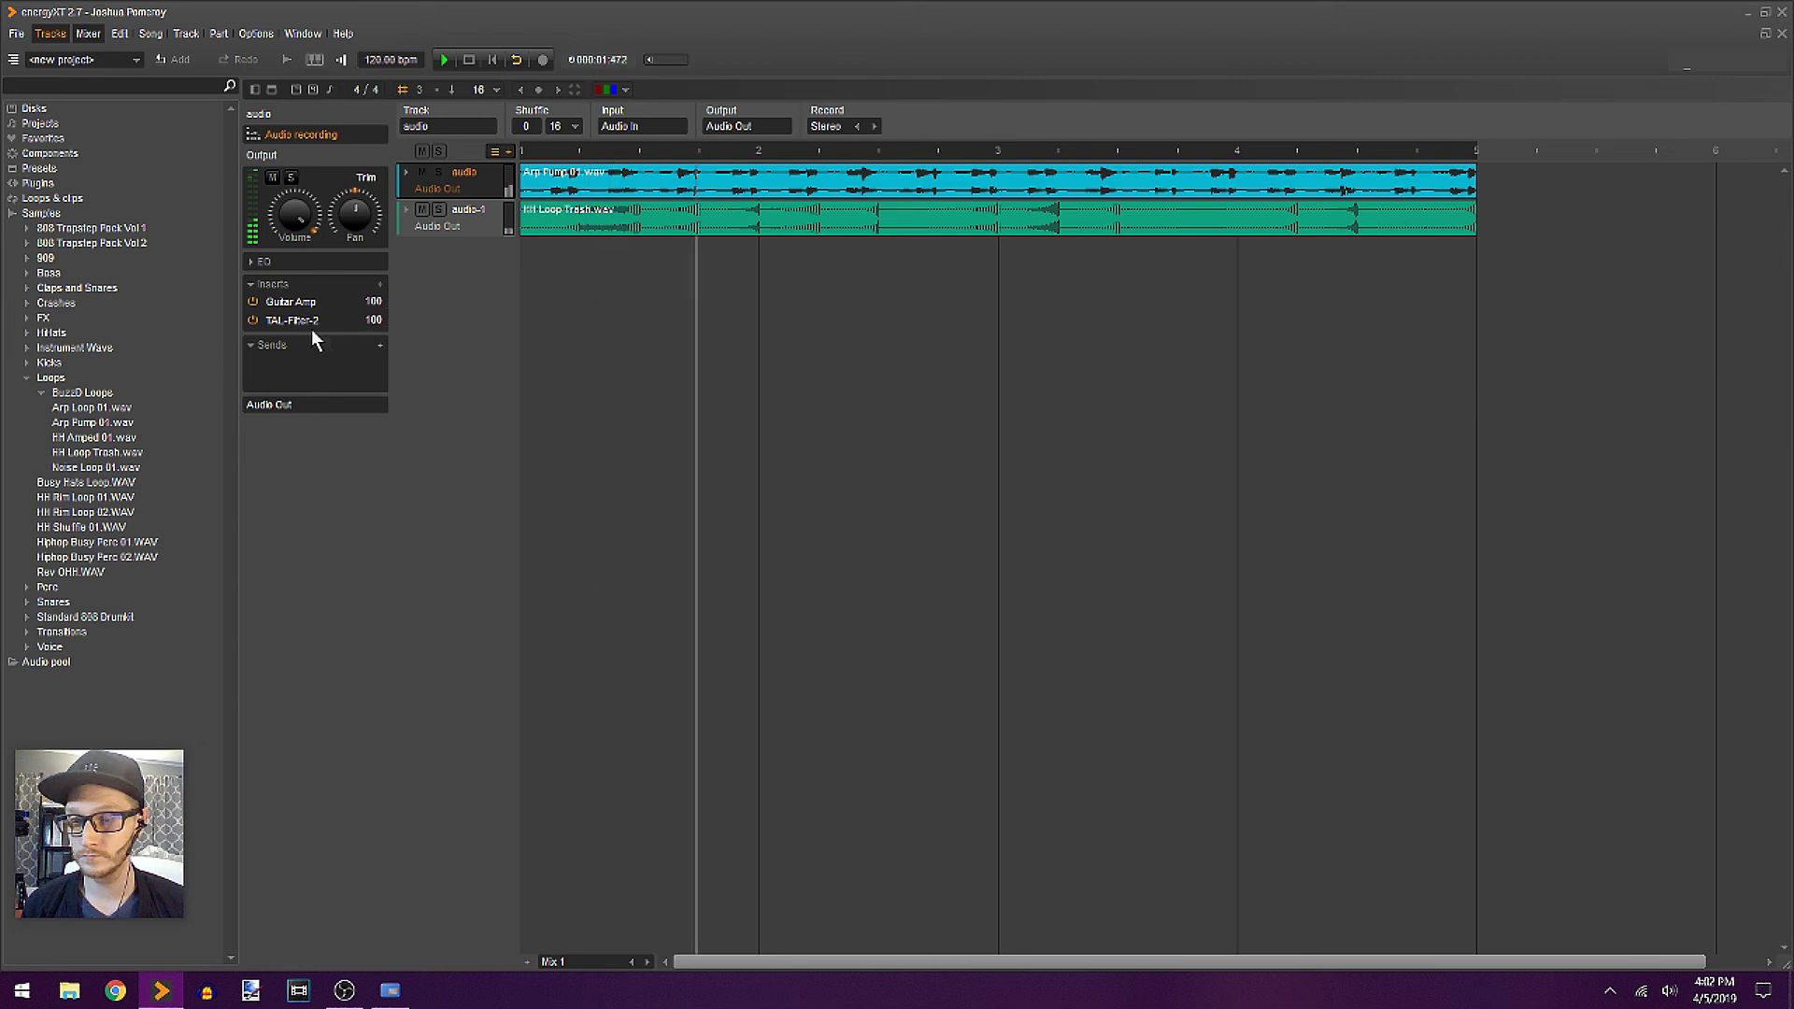
{"action": "double_click", "coordinate": [291, 320]}
{"action": "left_click_drag", "start_coordinate": [463, 201], "coordinate": [1022, 297]}
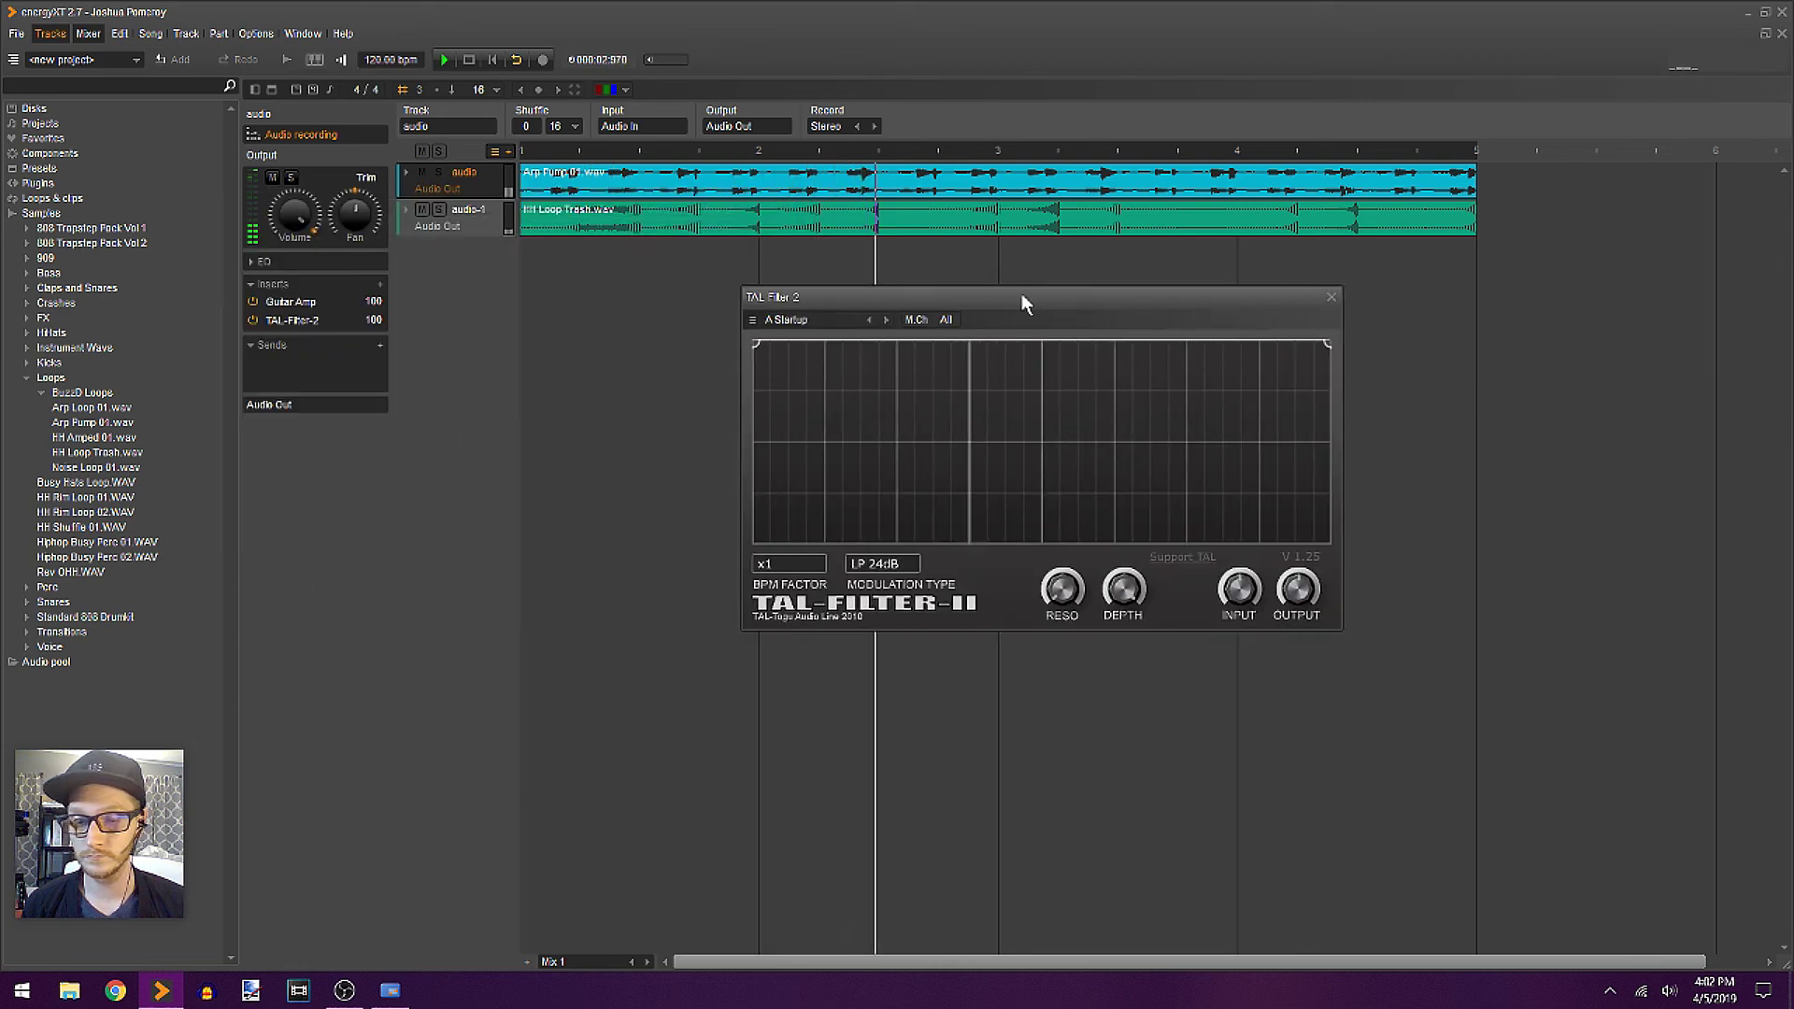
{"action": "left_click", "coordinate": [801, 571]}
{"action": "left_click", "coordinate": [805, 656]}
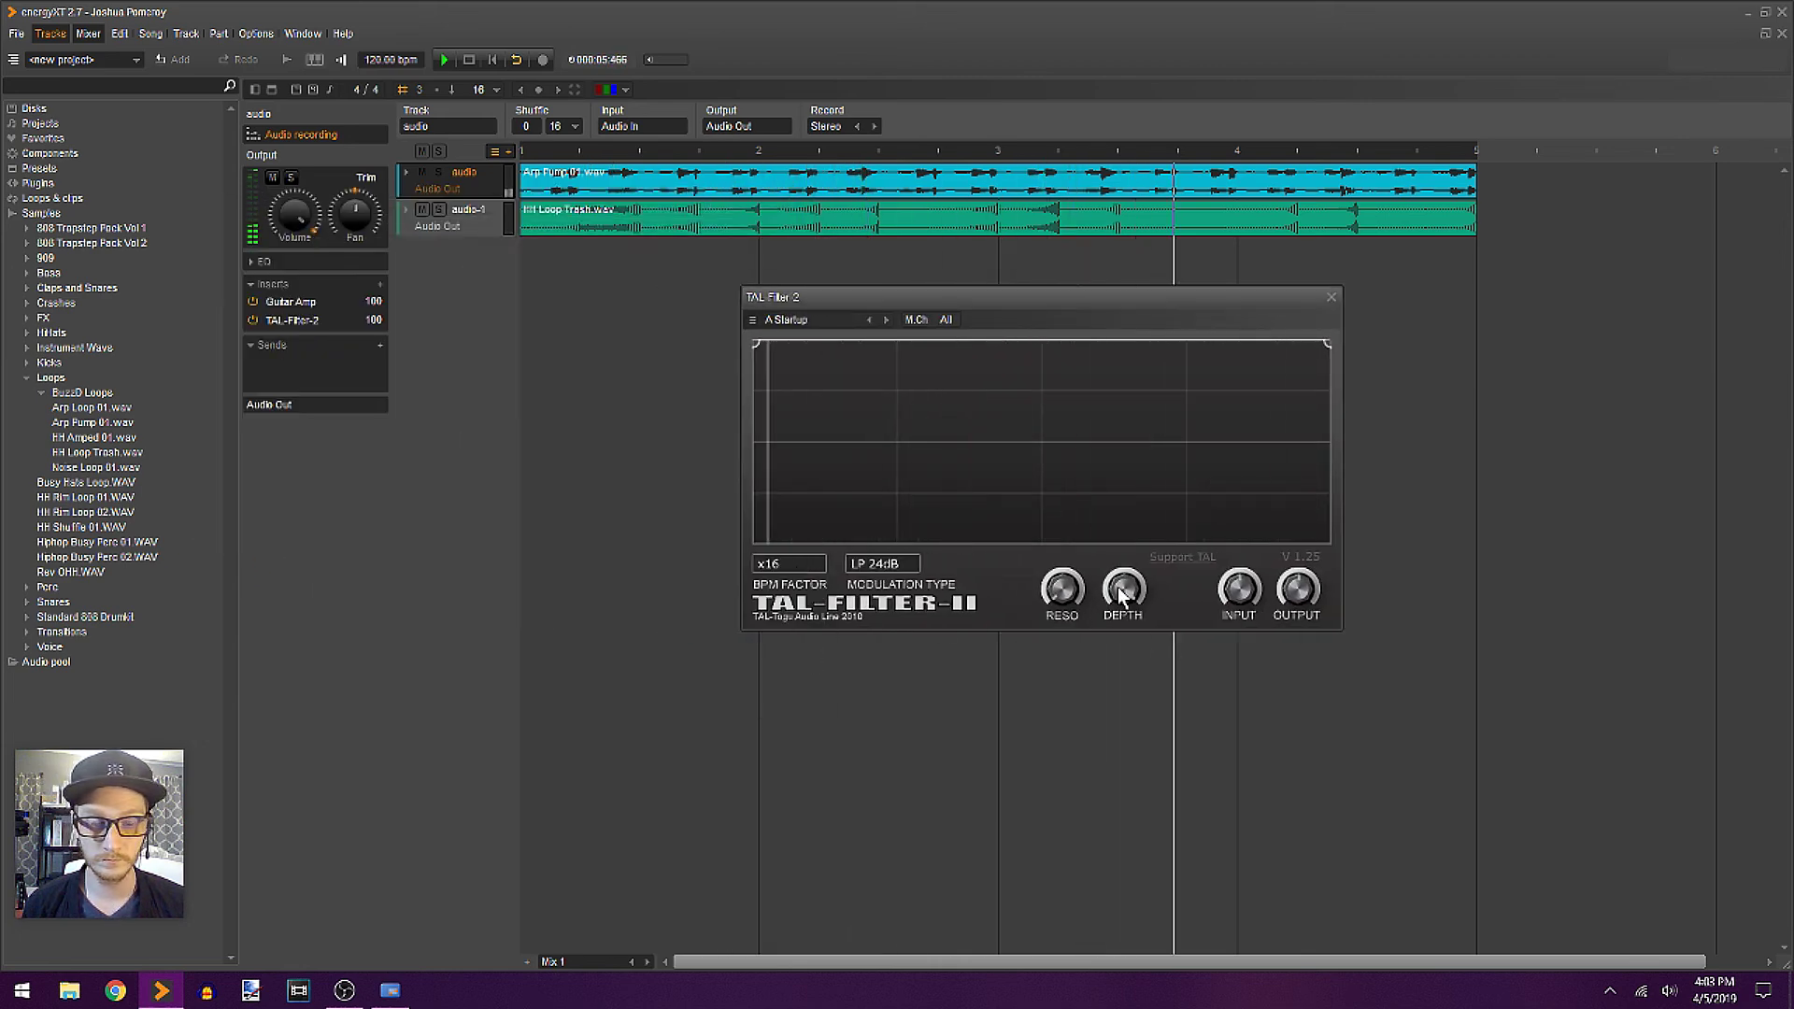
- Shape the TAL-Filter-2 curve to rise gradually from zero and drop sharply at the end, and close the plugin window
{"action": "left_click", "coordinate": [1186, 342]}
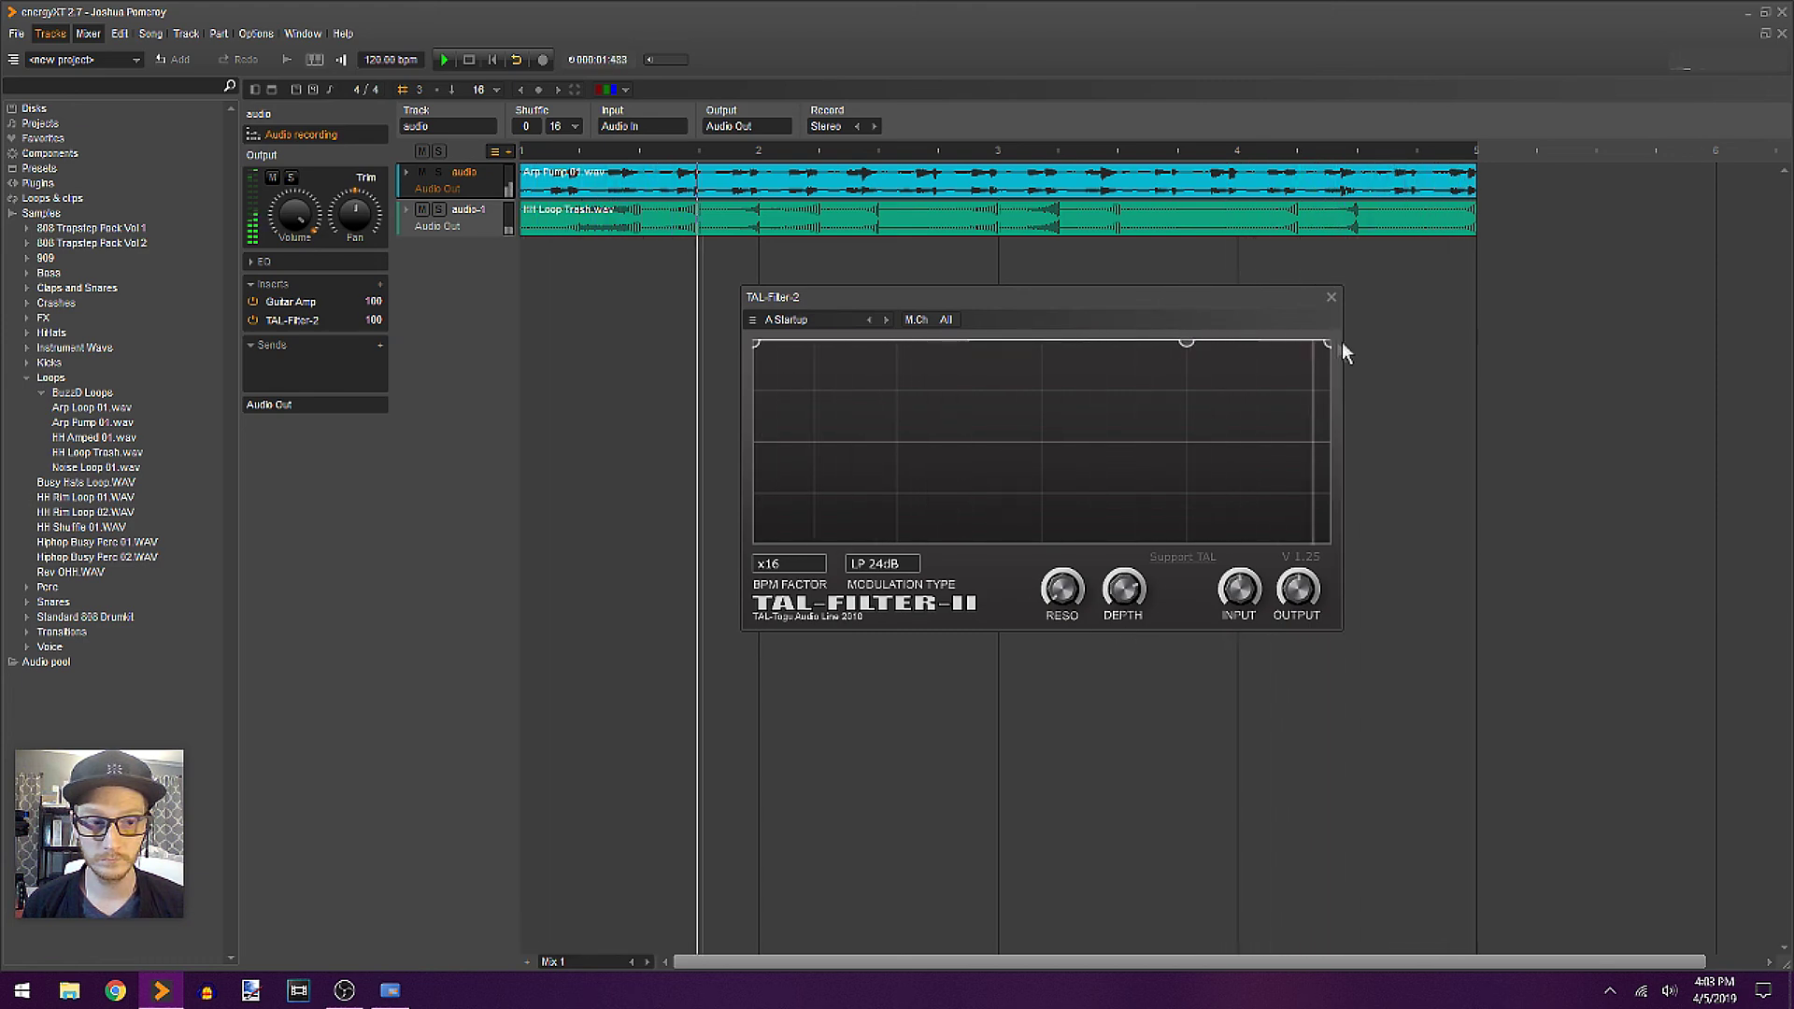
{"action": "left_click_drag", "start_coordinate": [1328, 343], "coordinate": [1350, 573]}
{"action": "left_click_drag", "start_coordinate": [1282, 317], "coordinate": [1311, 265]}
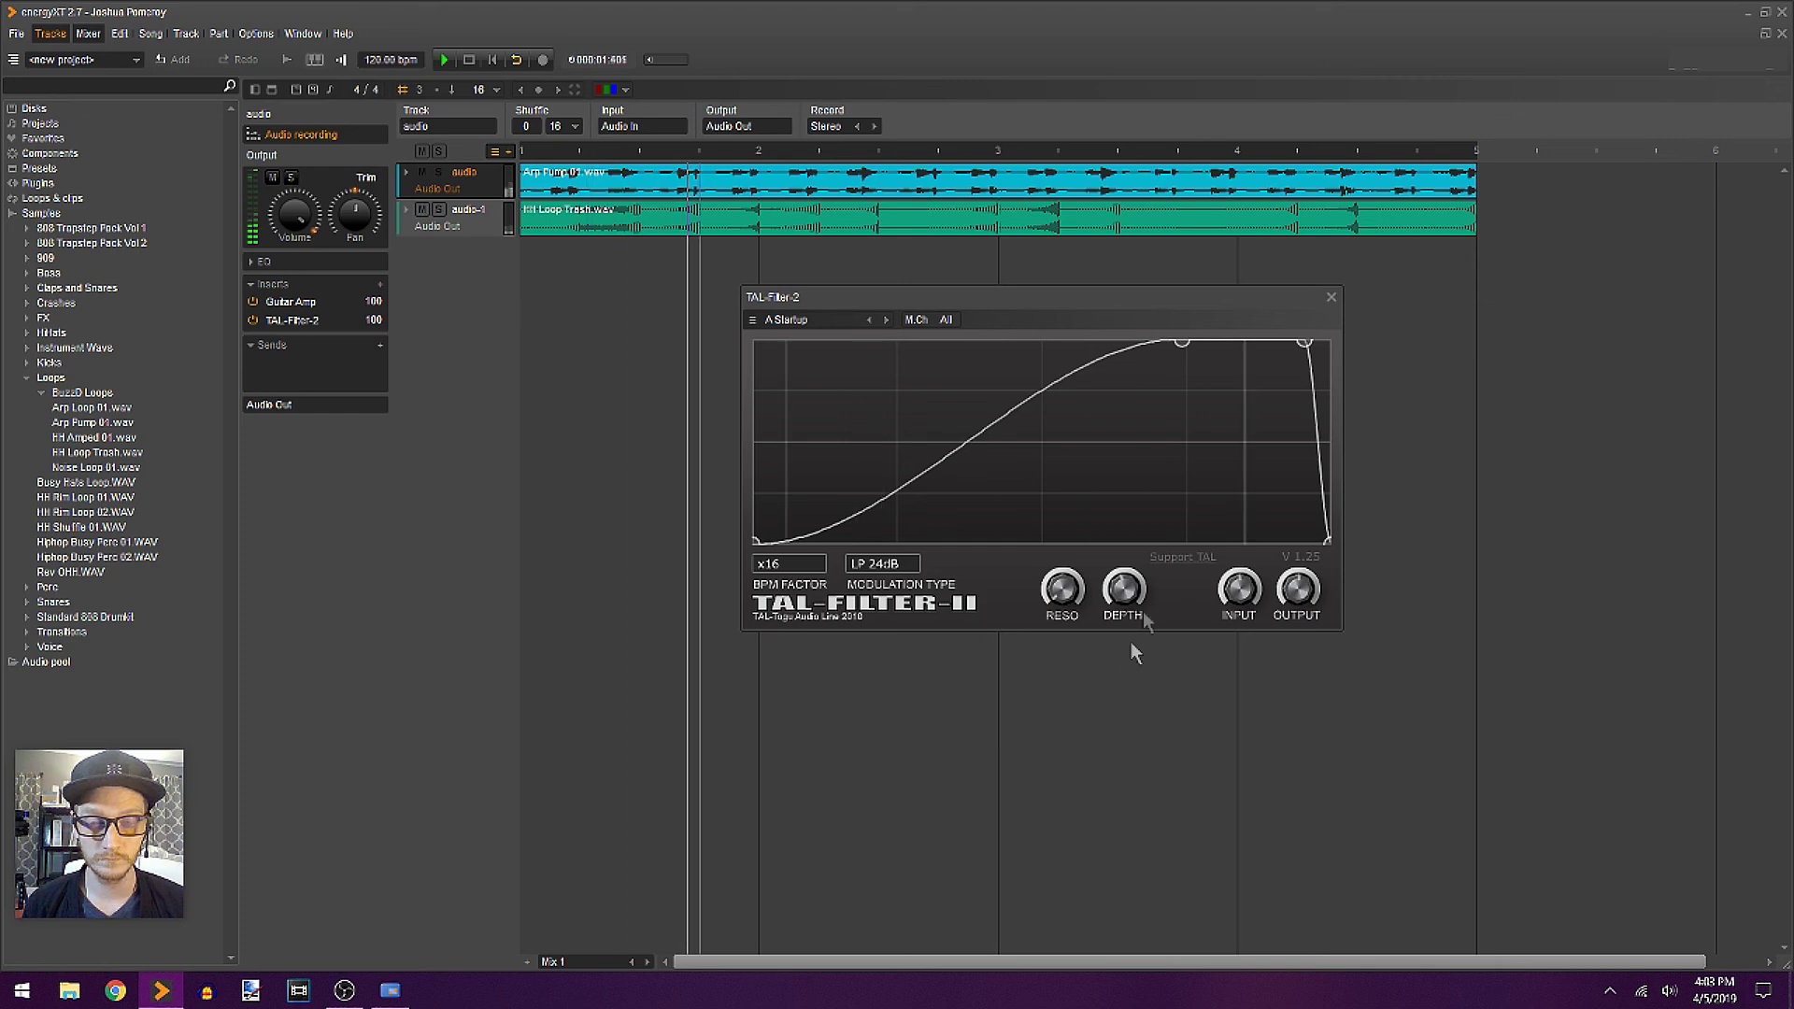
{"action": "left_click", "coordinate": [1334, 296]}
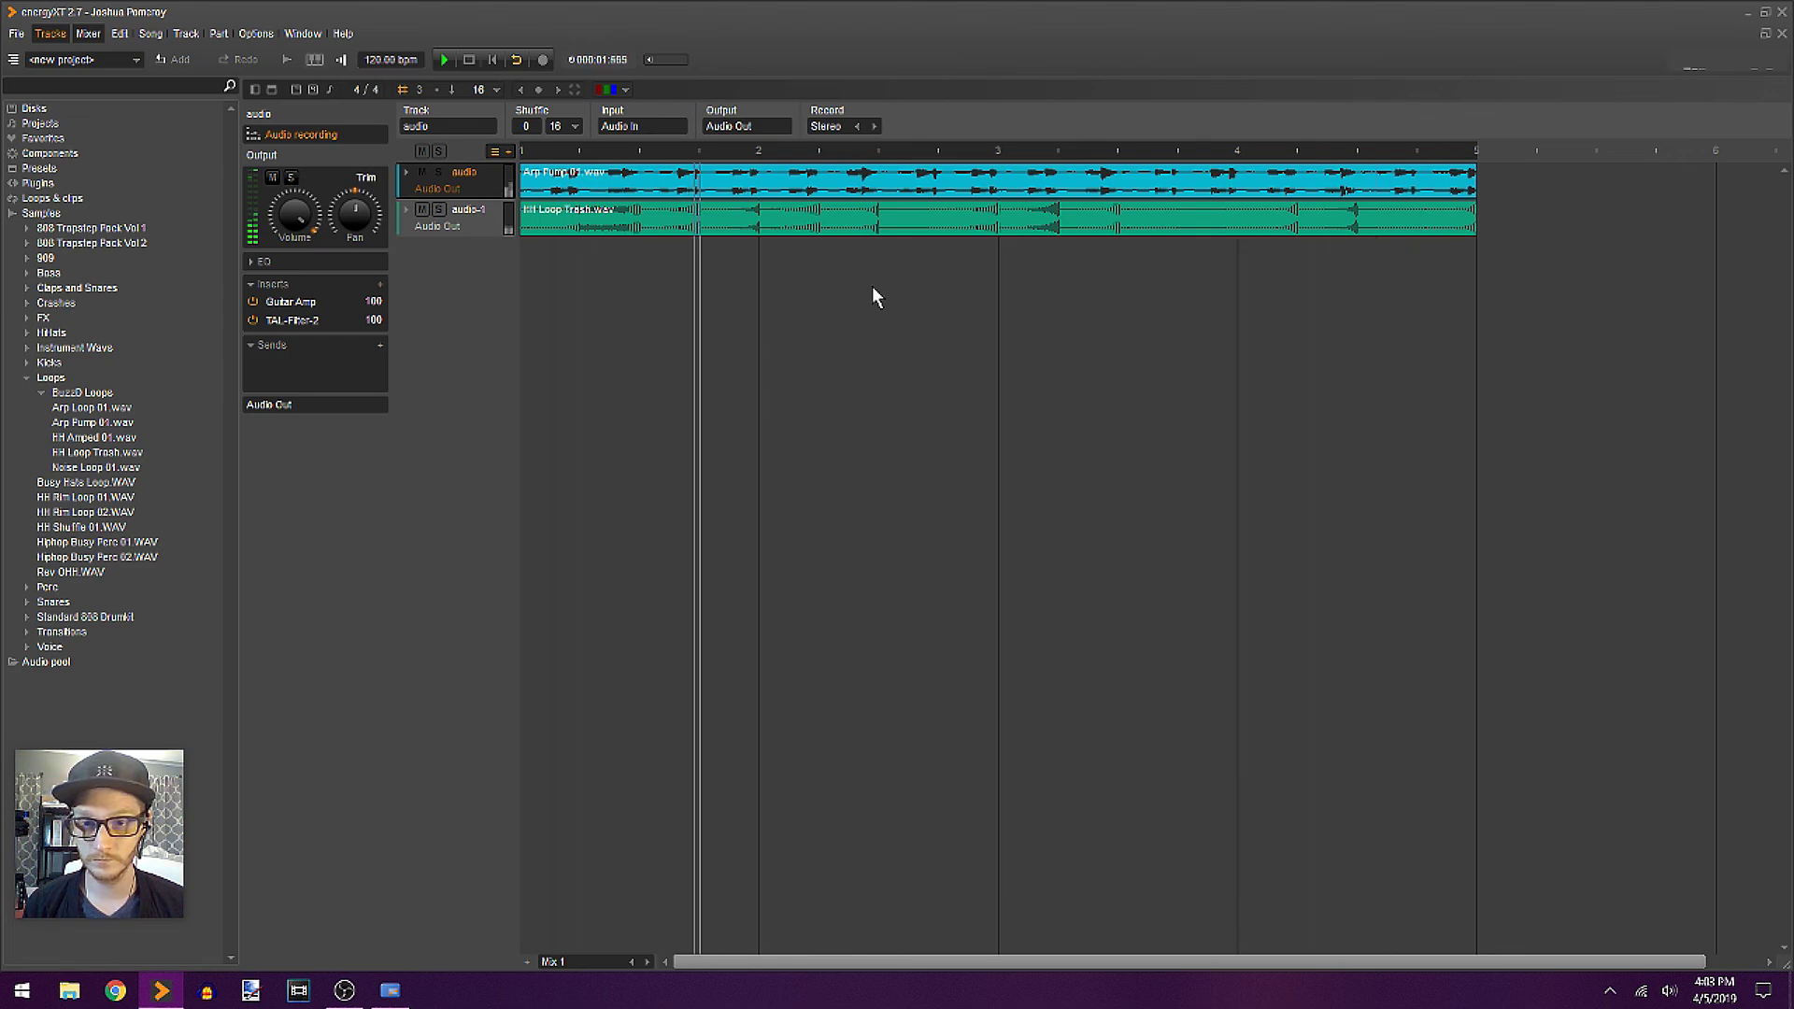
- Stop playback, undo the last fade-in edit and play the two loops from the start
{"action": "key", "text": "space"}
{"action": "key", "text": "ctrl+z"}
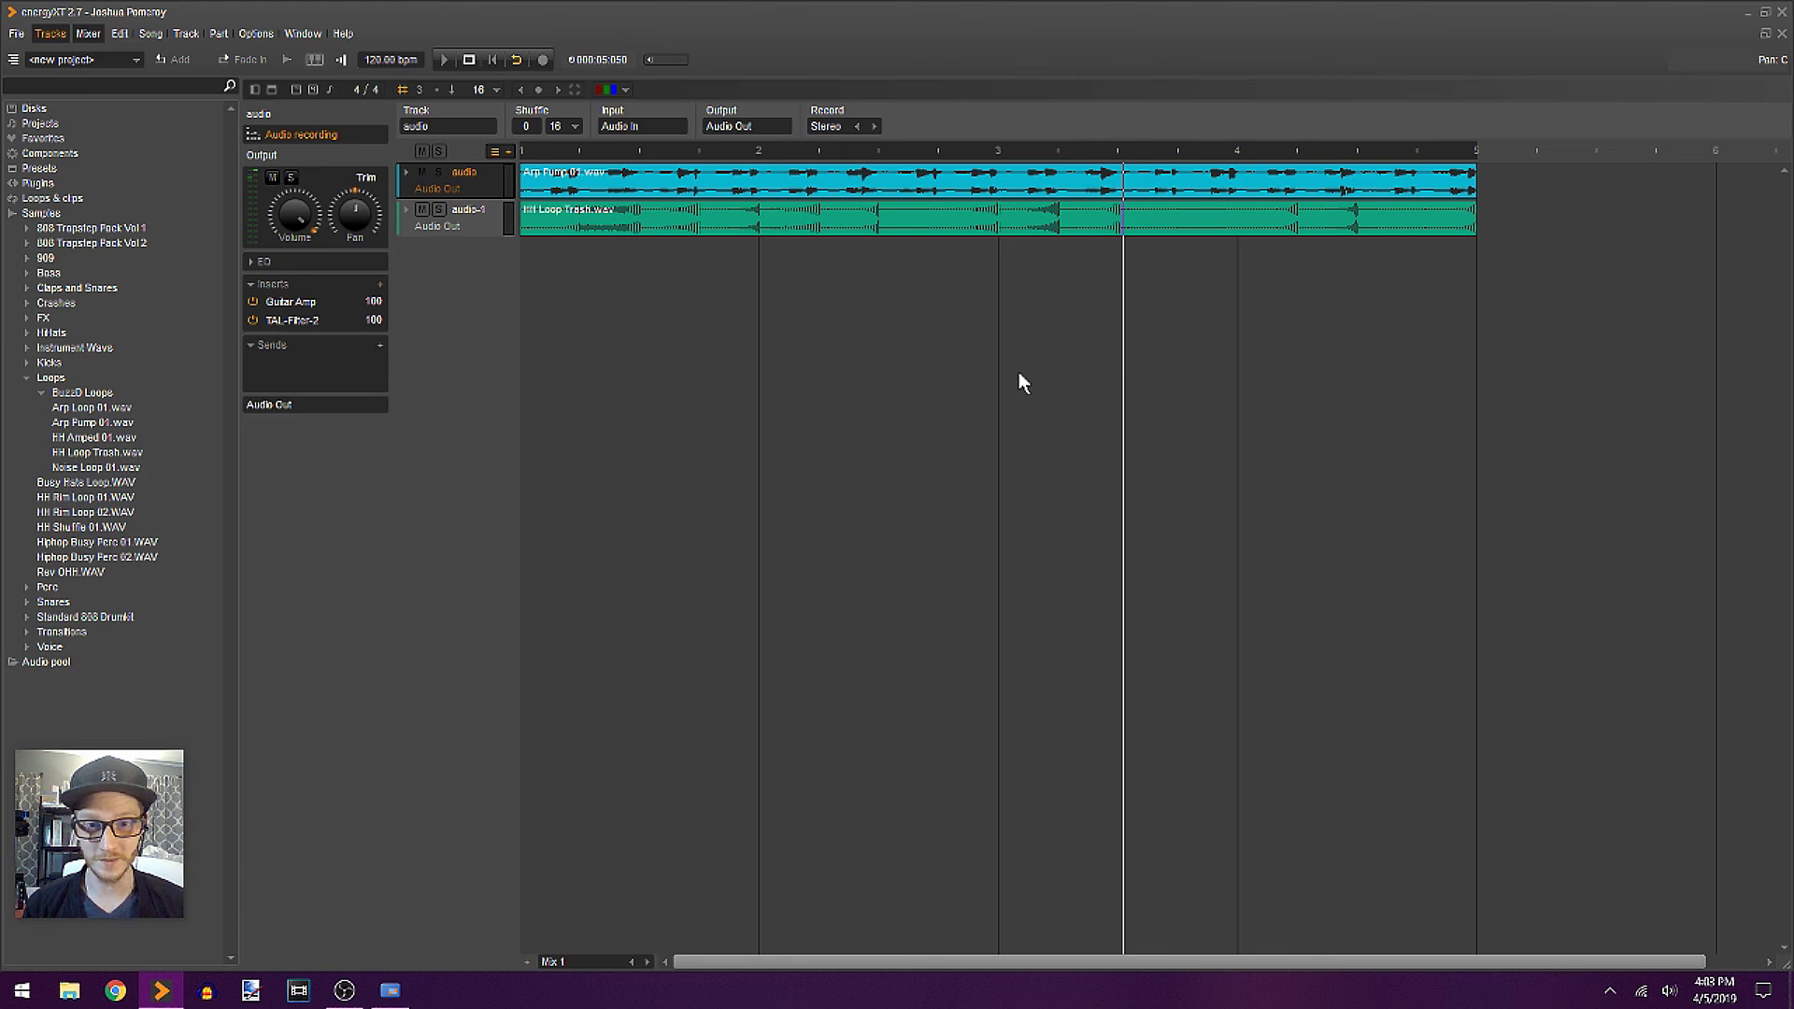
{"action": "key", "text": "Home"}
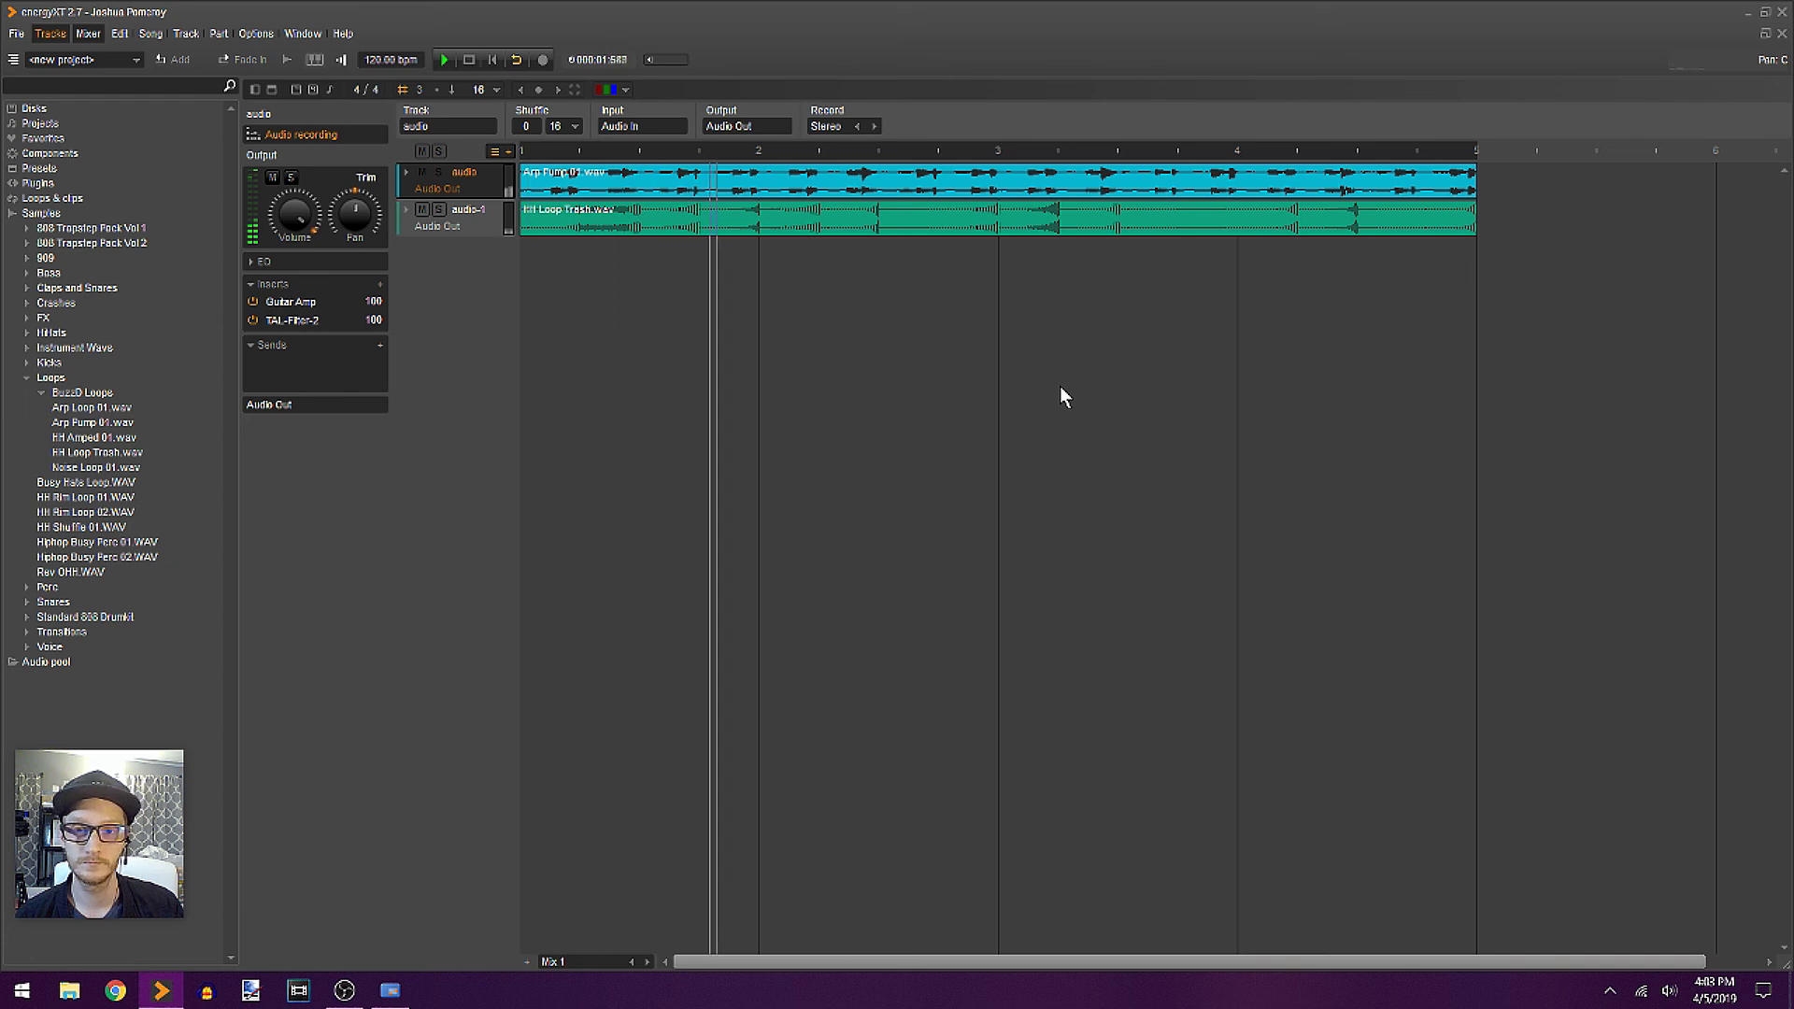
{"action": "key", "text": "space"}
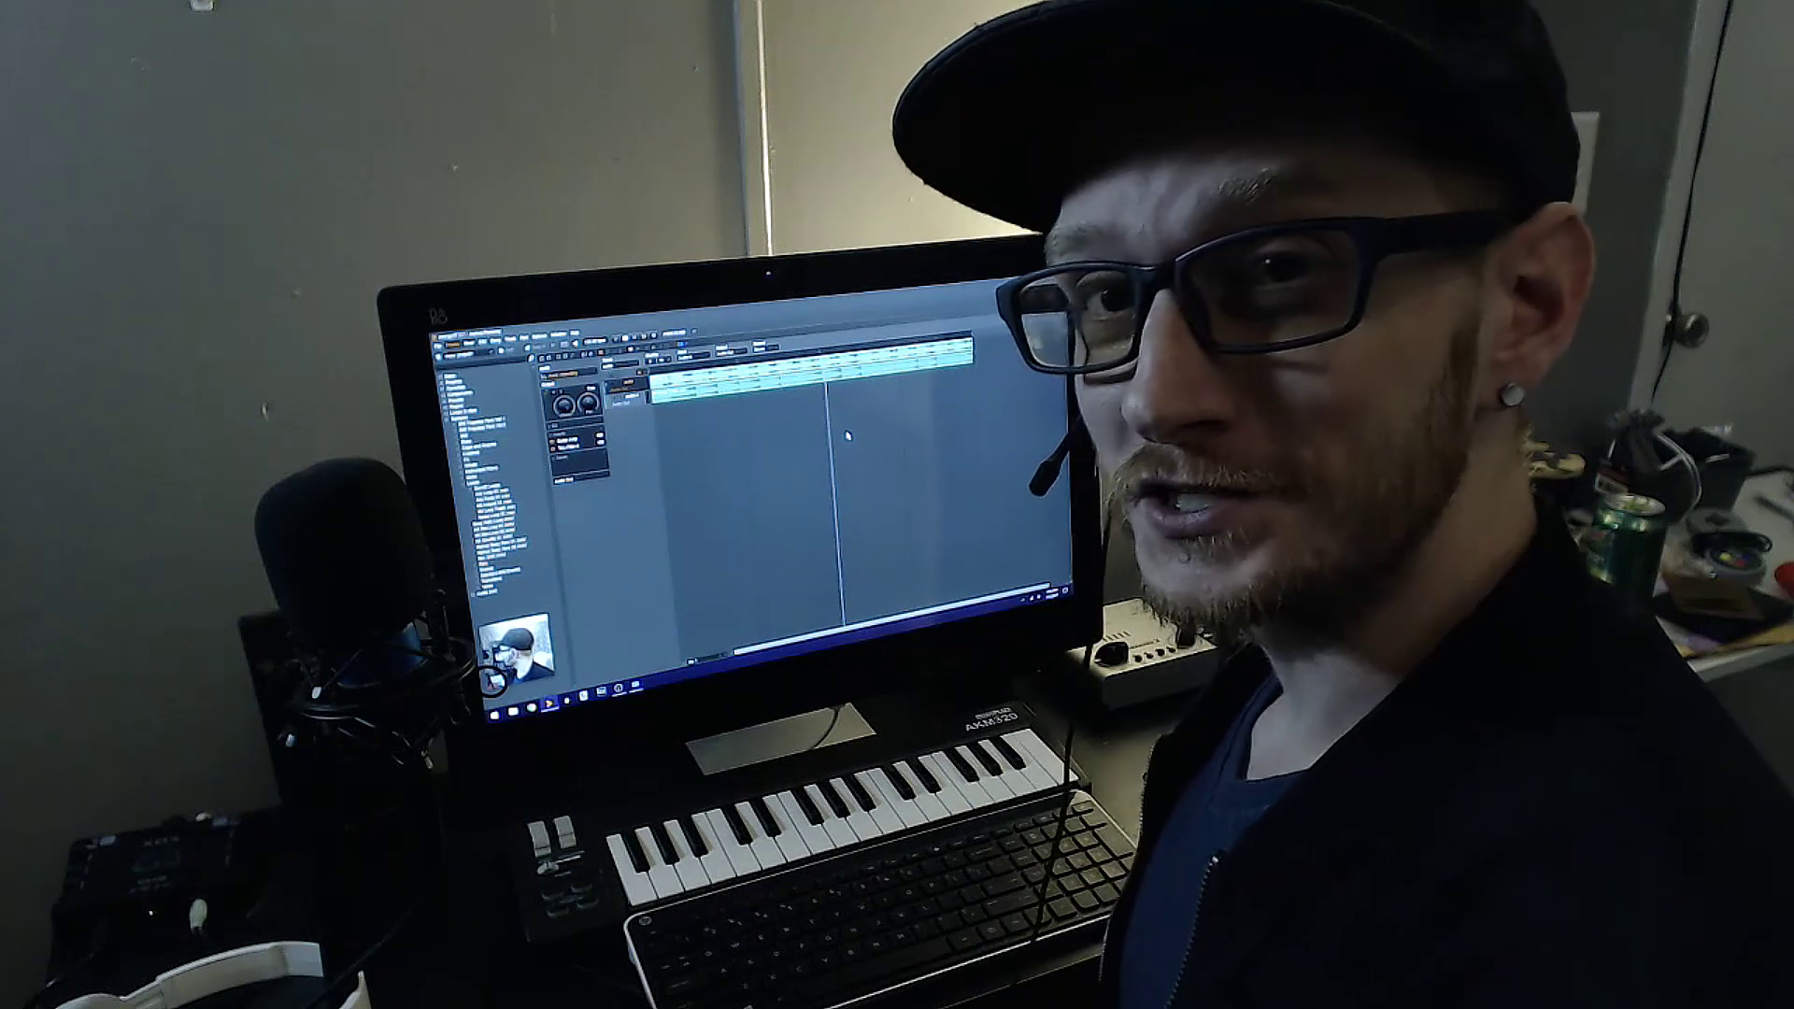
{"action": "key", "text": "space"}
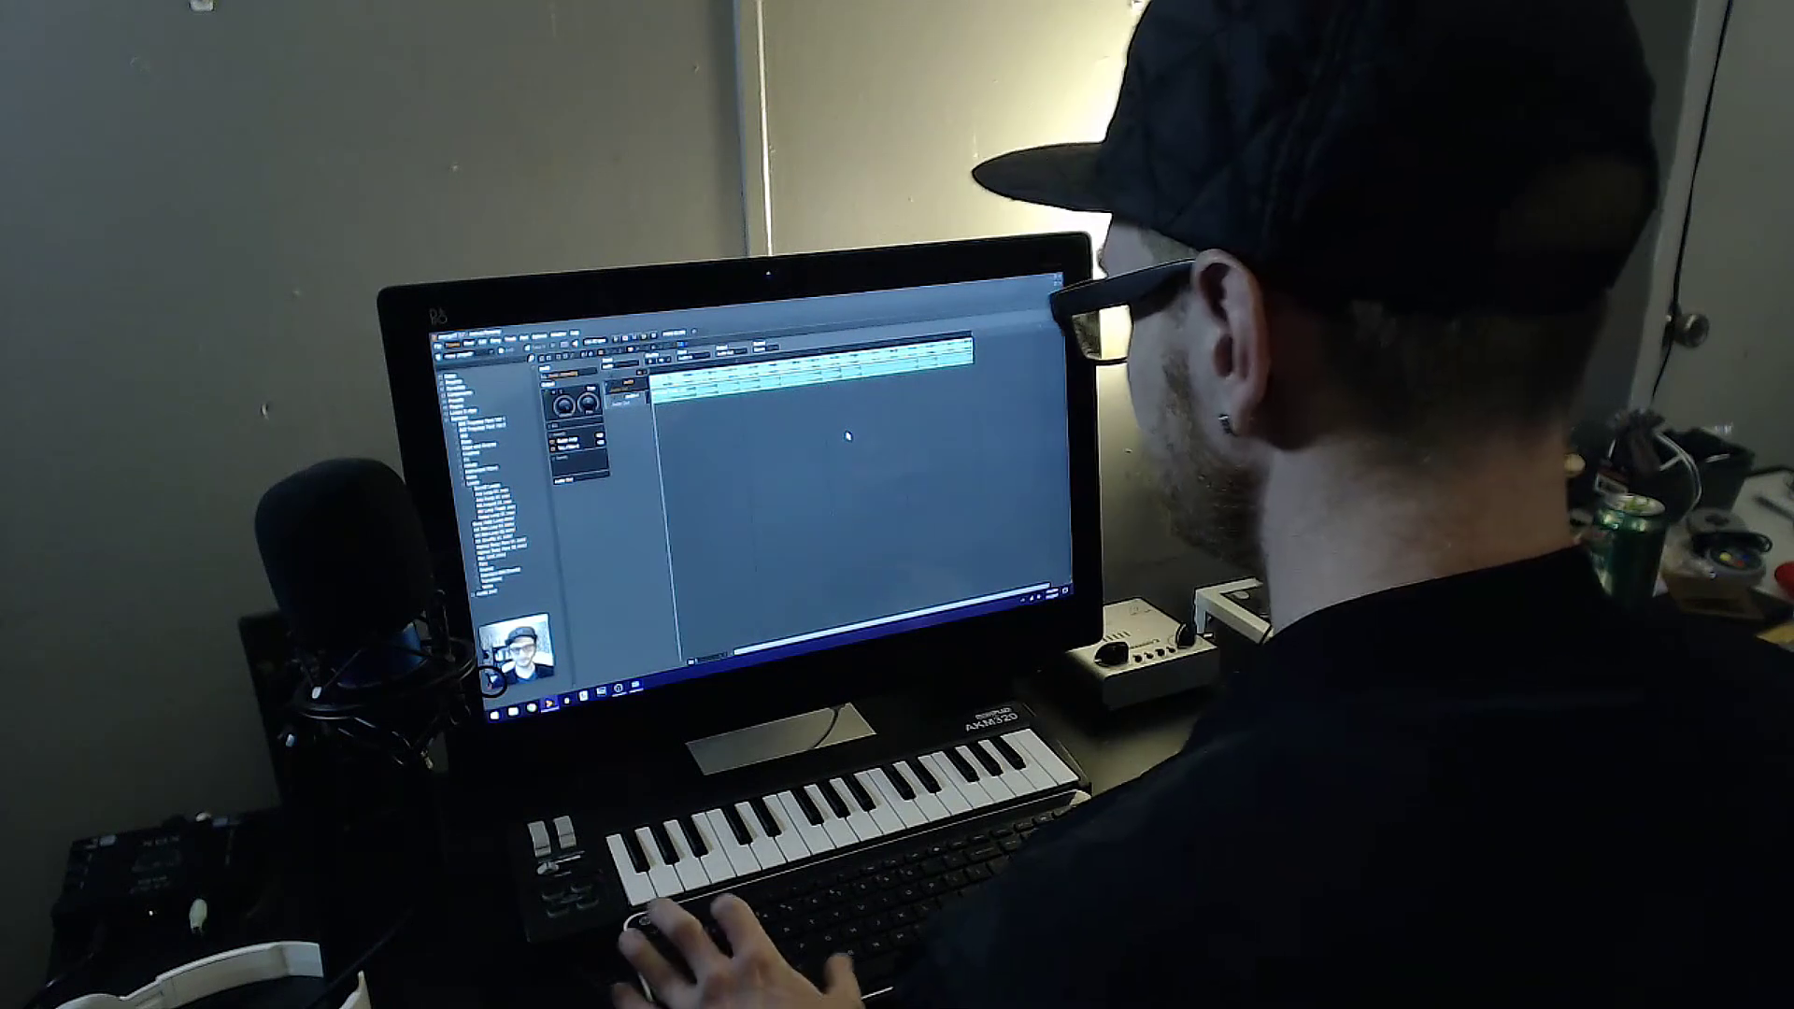